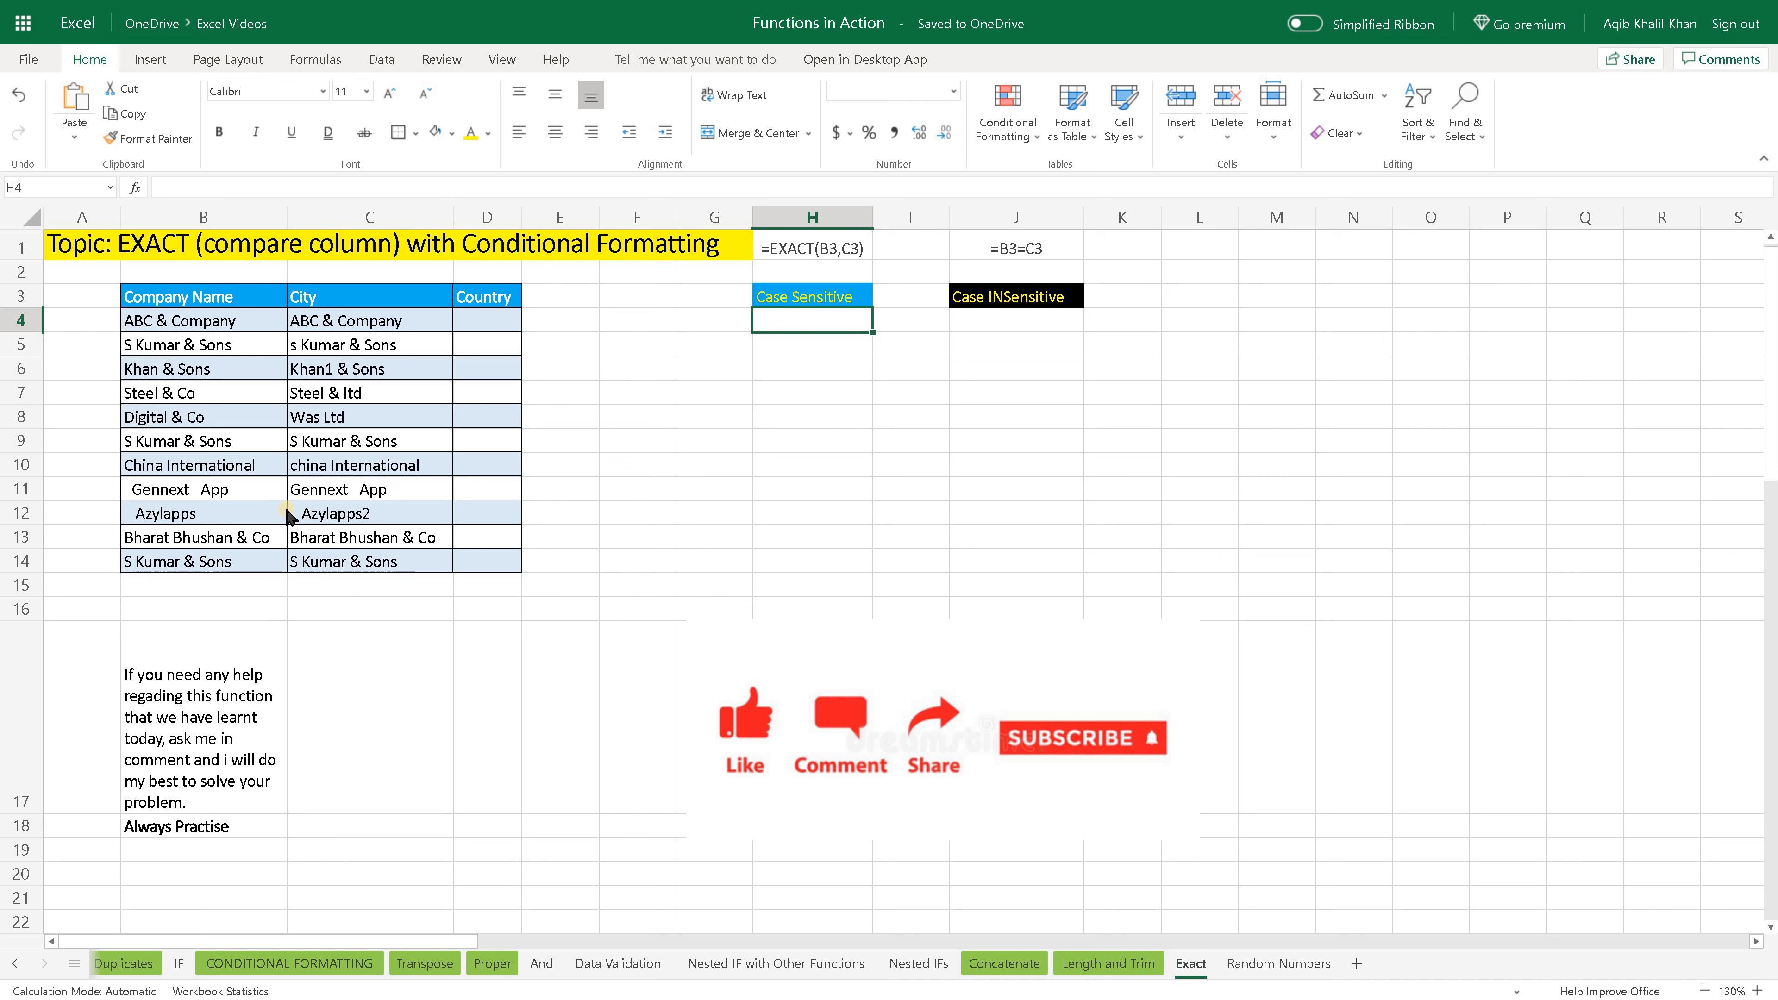
left_click(138, 261)
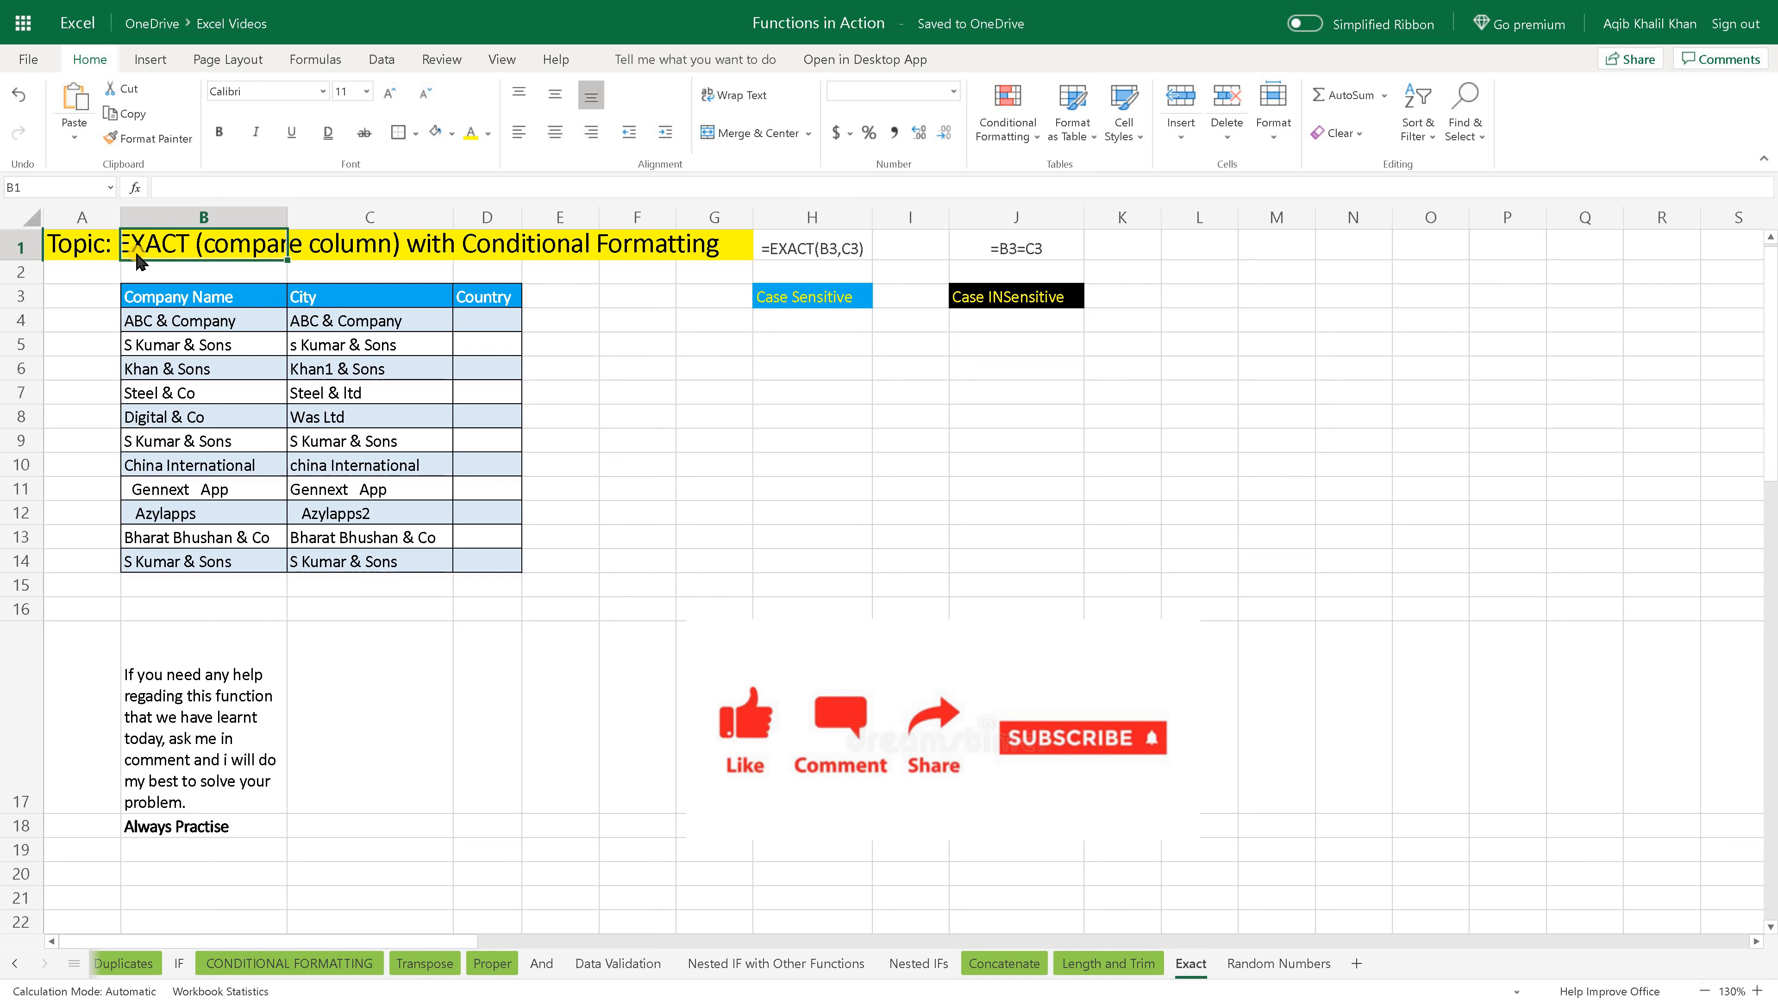
left_click(509, 254)
left_click(788, 342)
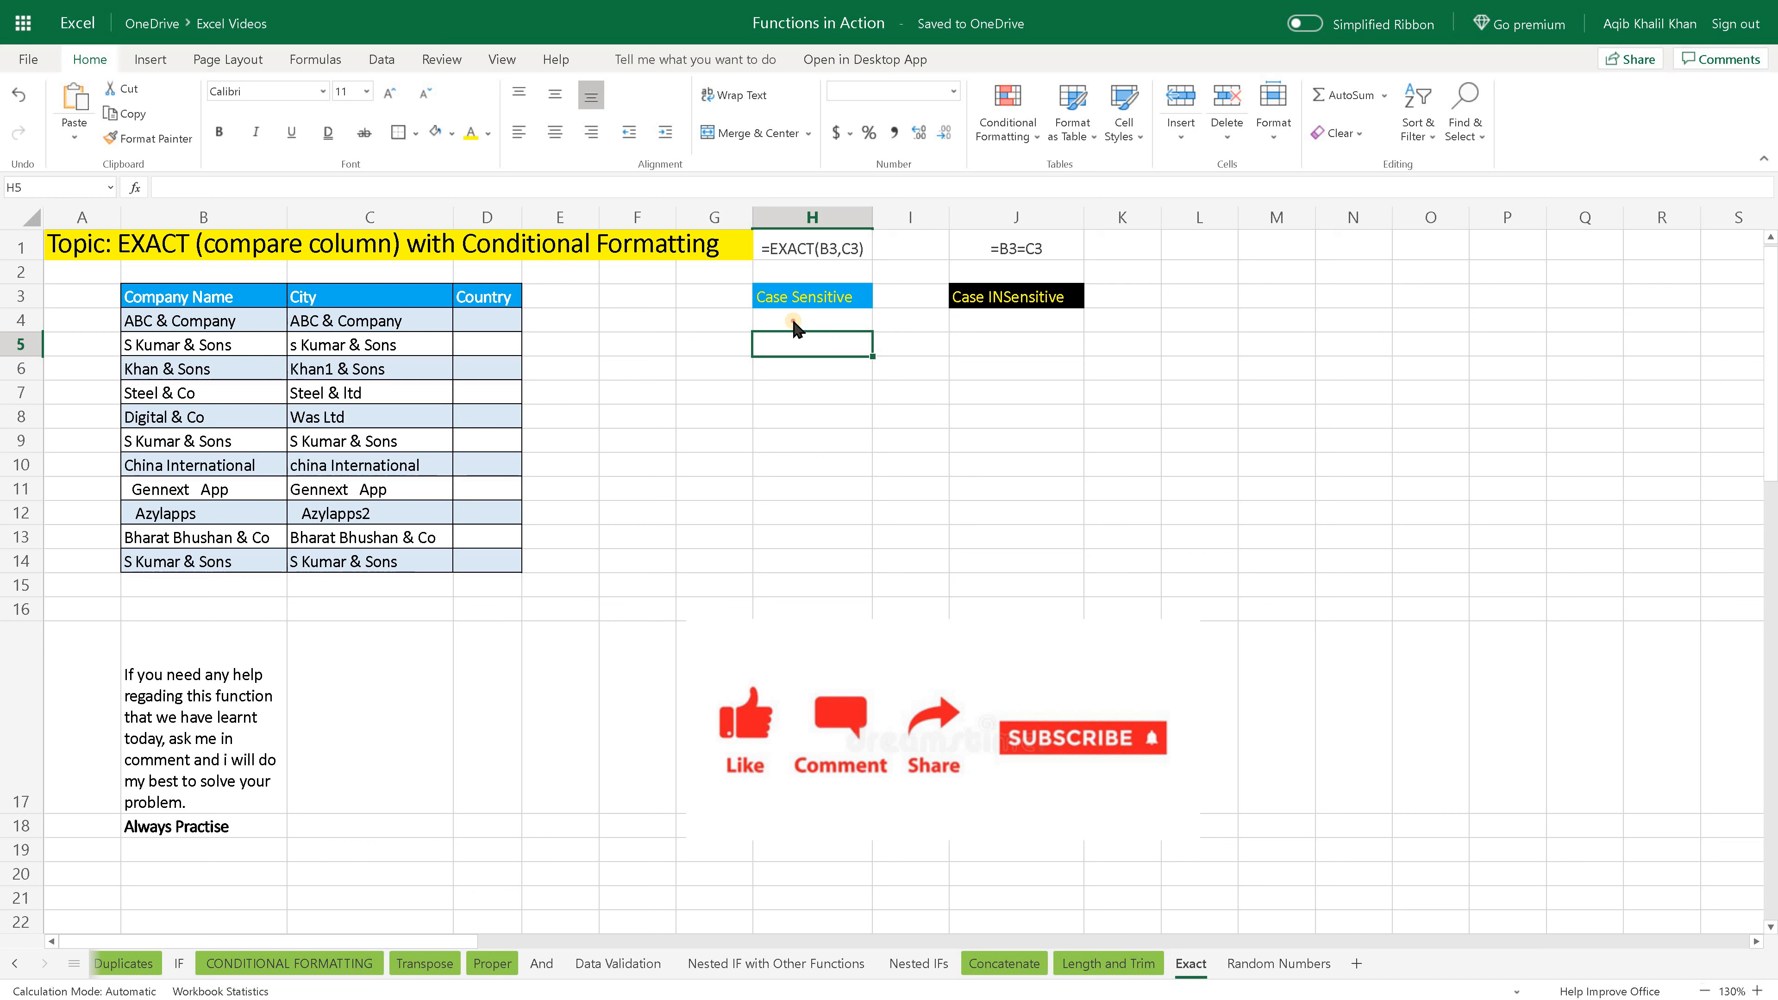
left_click_drag(796, 326, 793, 571)
- Enter =EXACT(B4,C4) in H4 under the Case Sensitive heading and fill the formula down to H14
left_click(785, 325)
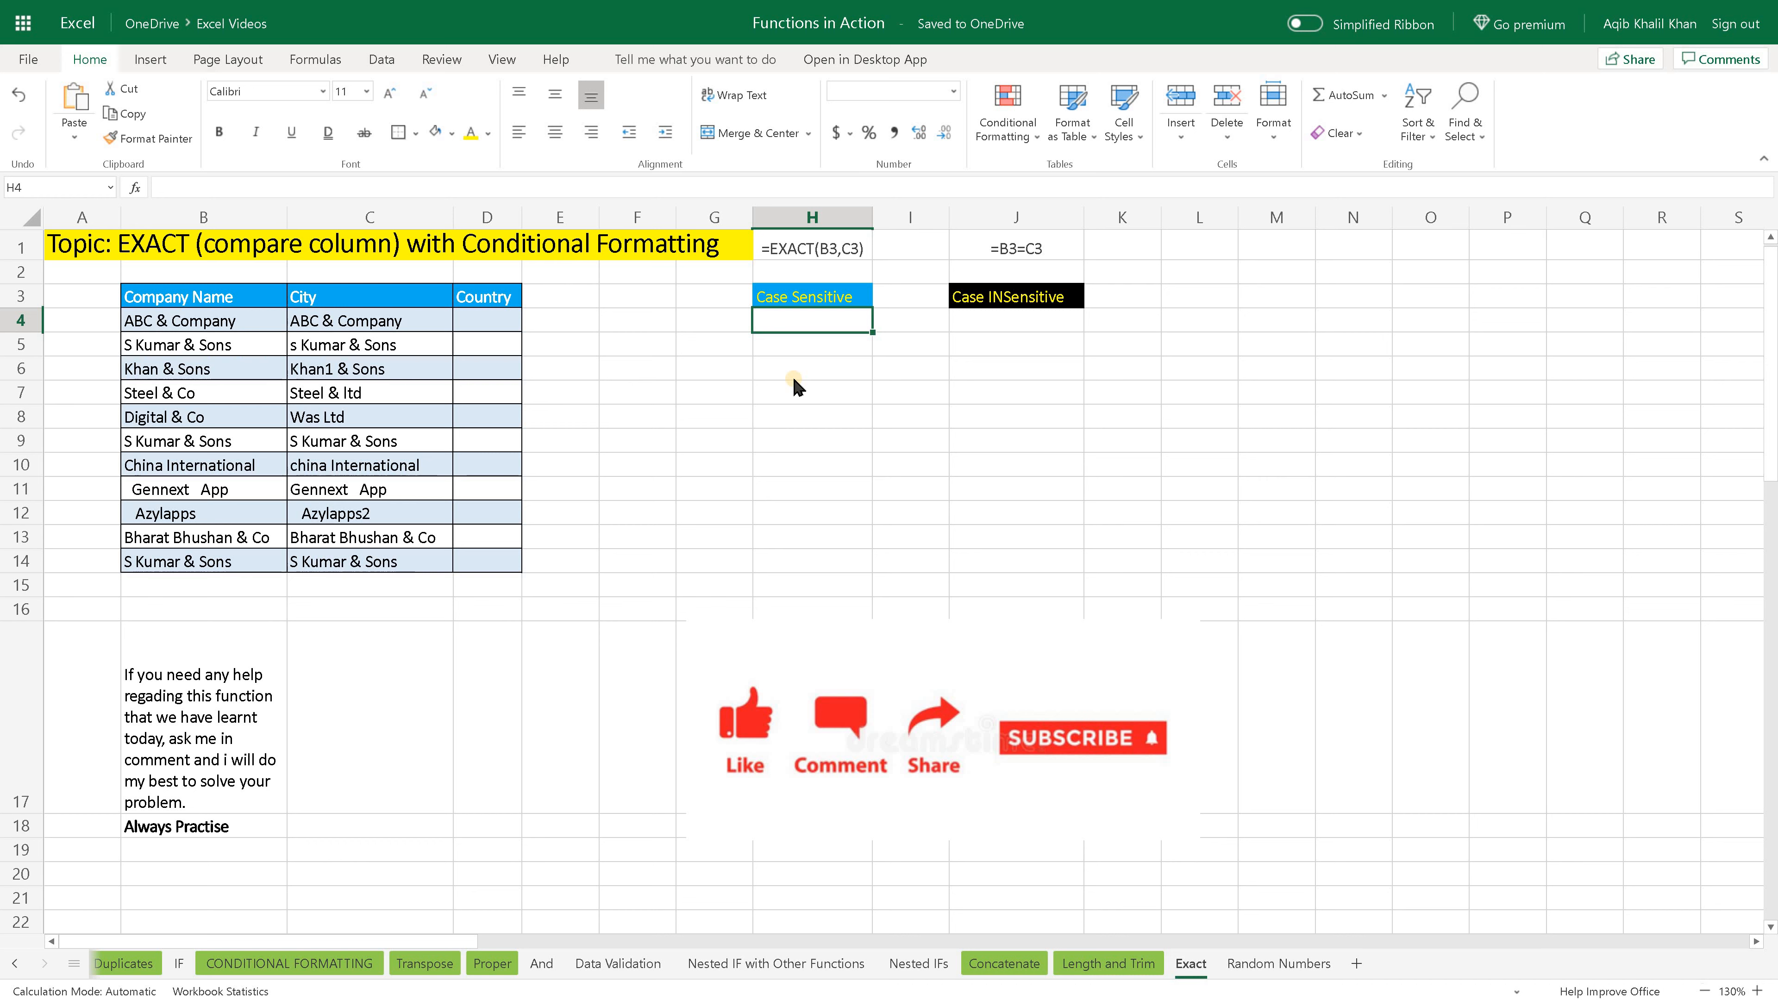
type("=")
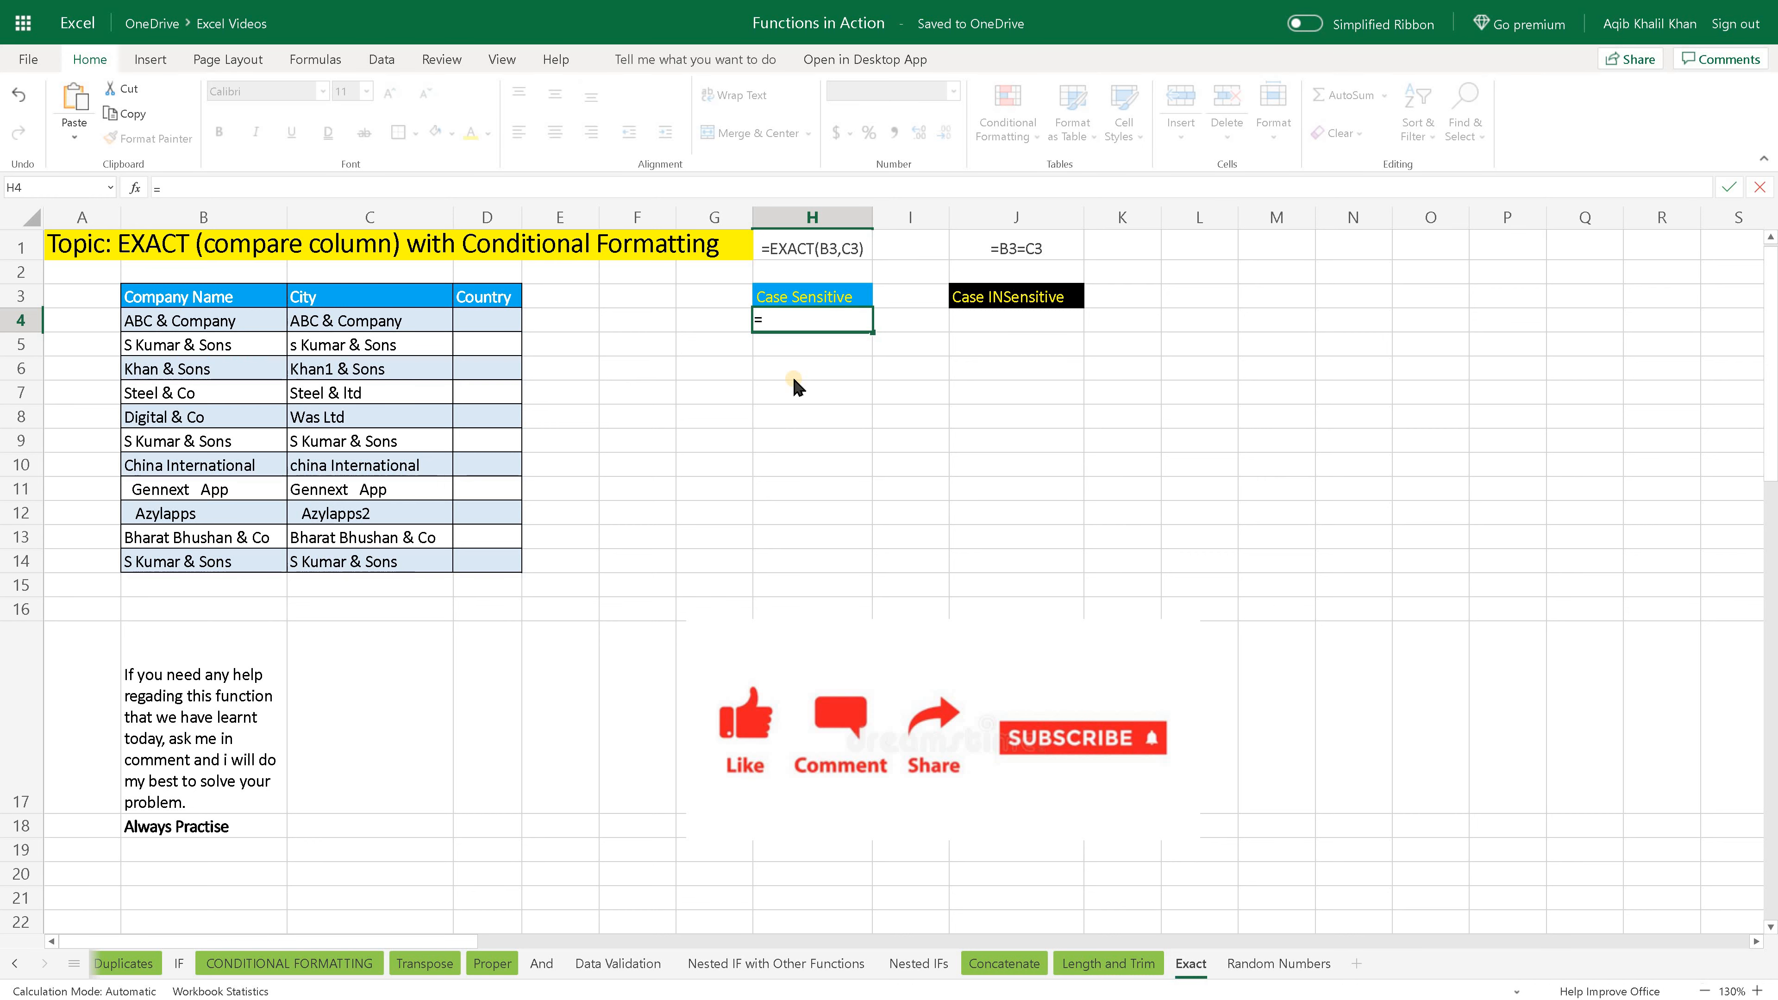
type("exac")
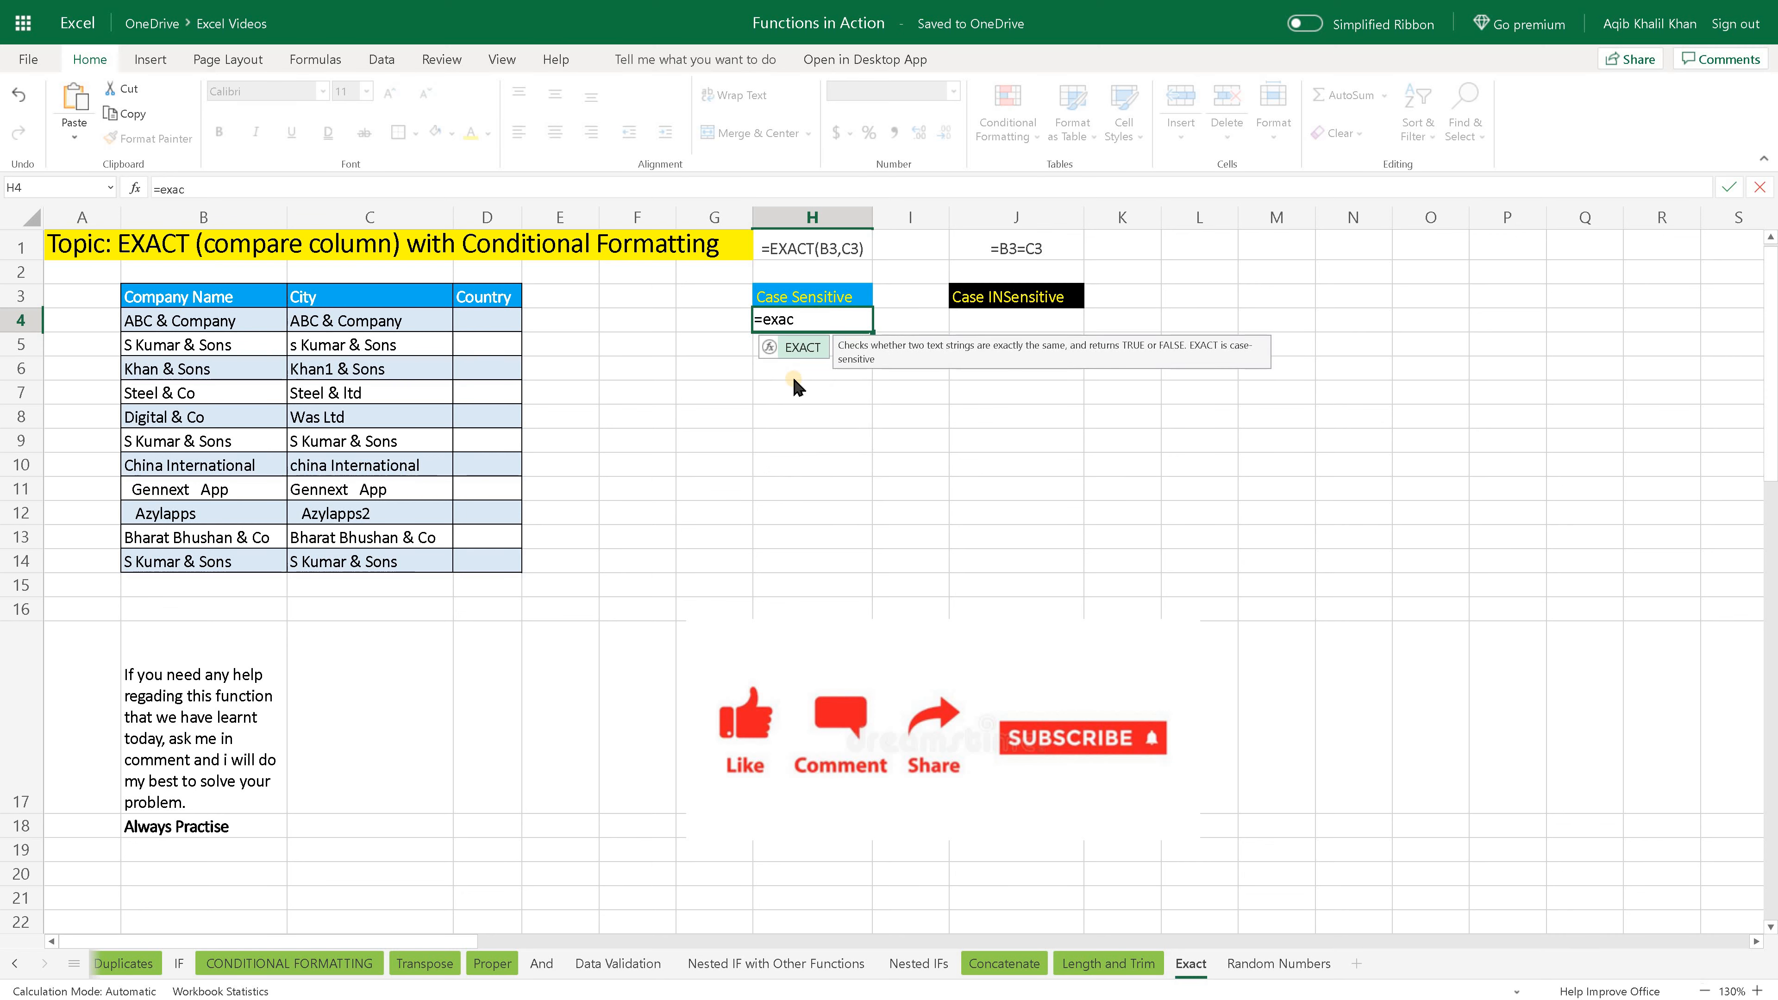
key("Tab")
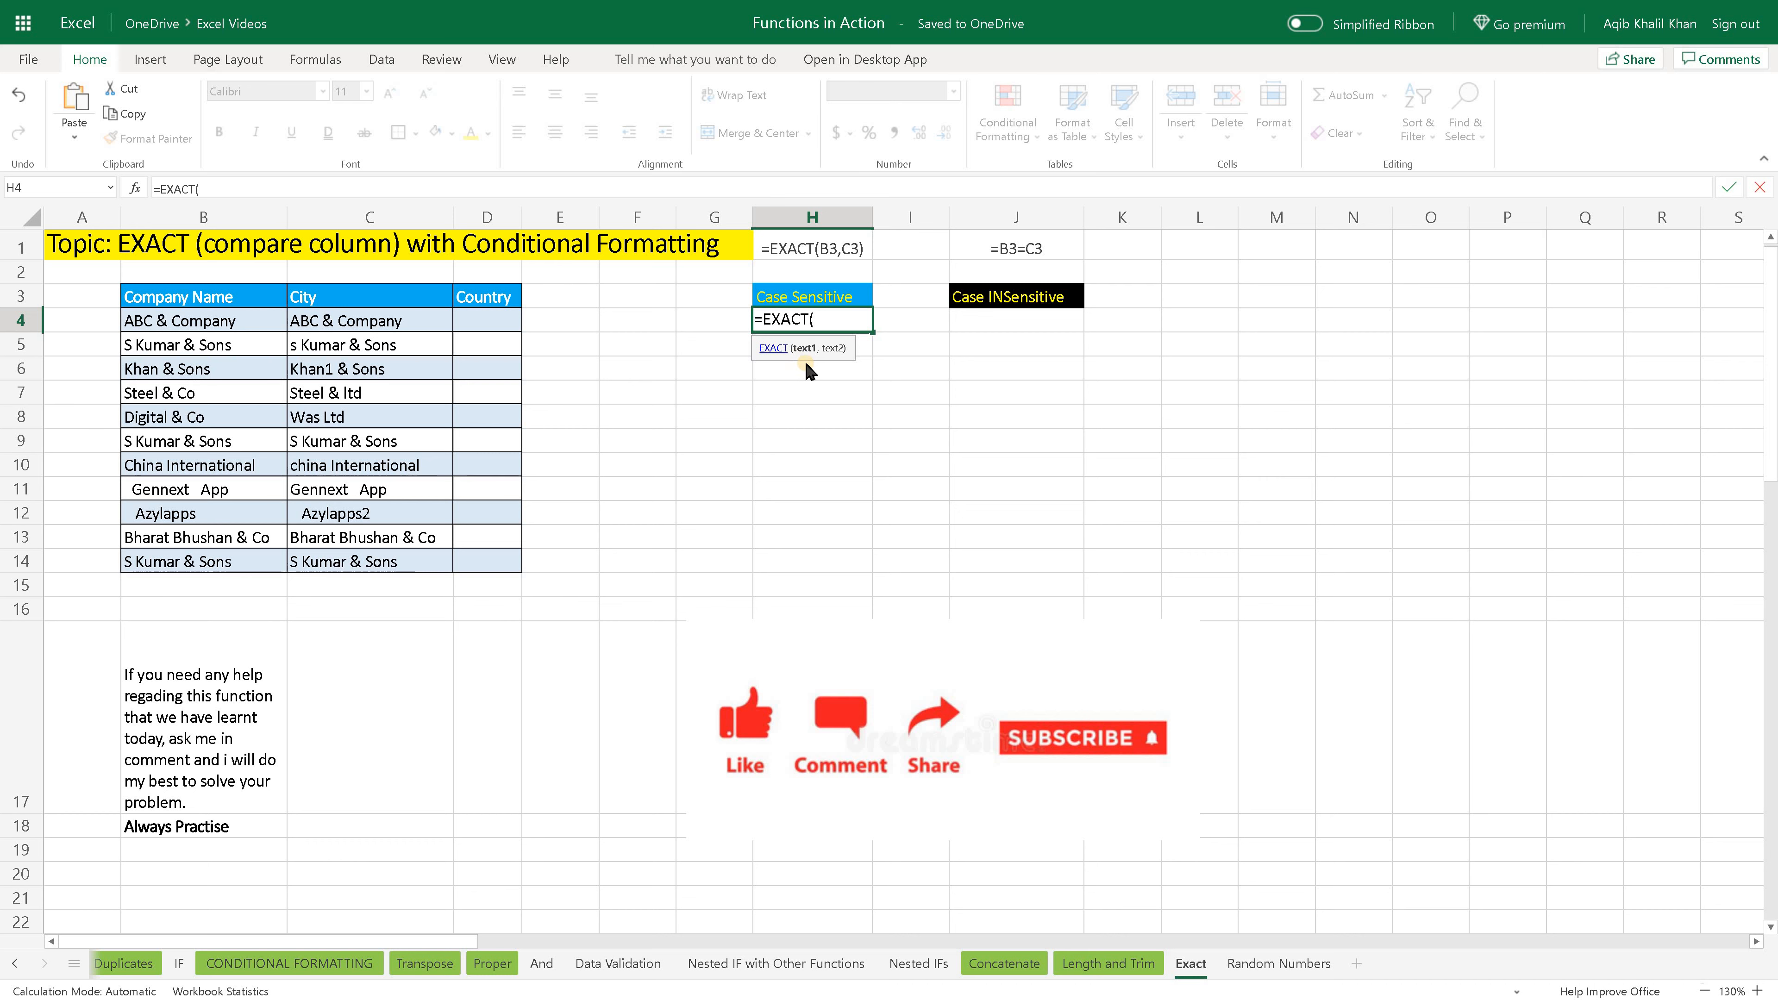
left_click(256, 330)
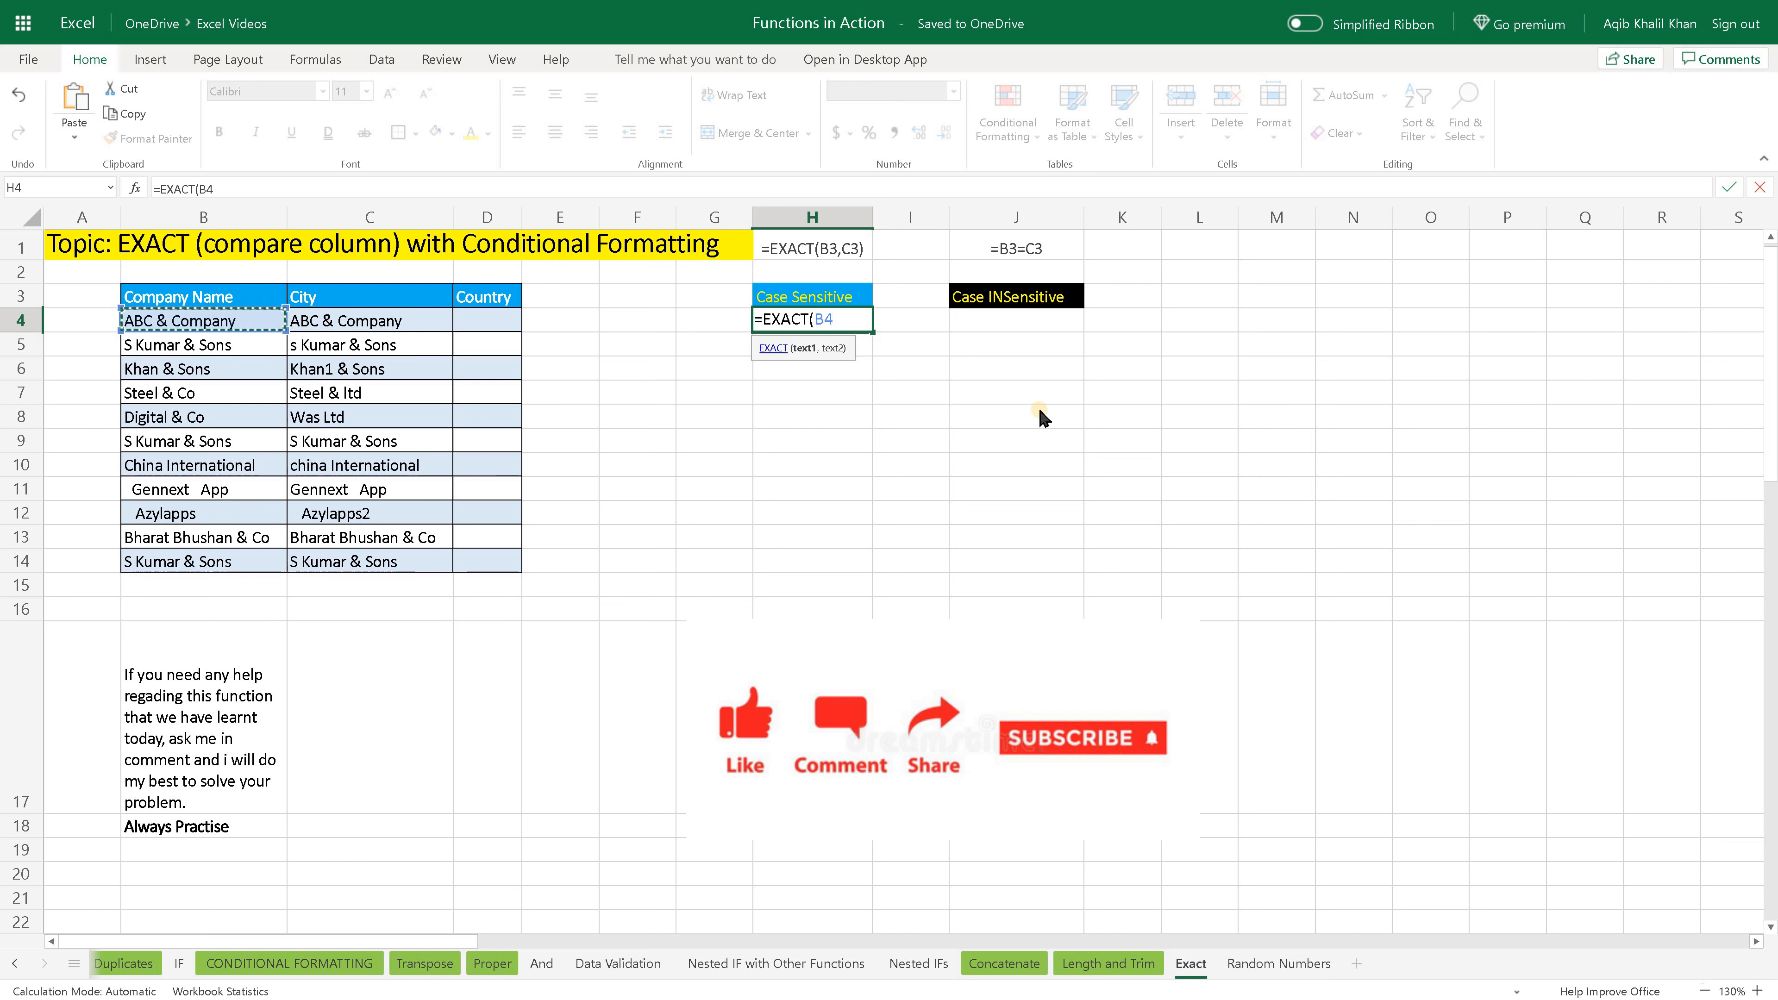
type(",")
left_click(414, 330)
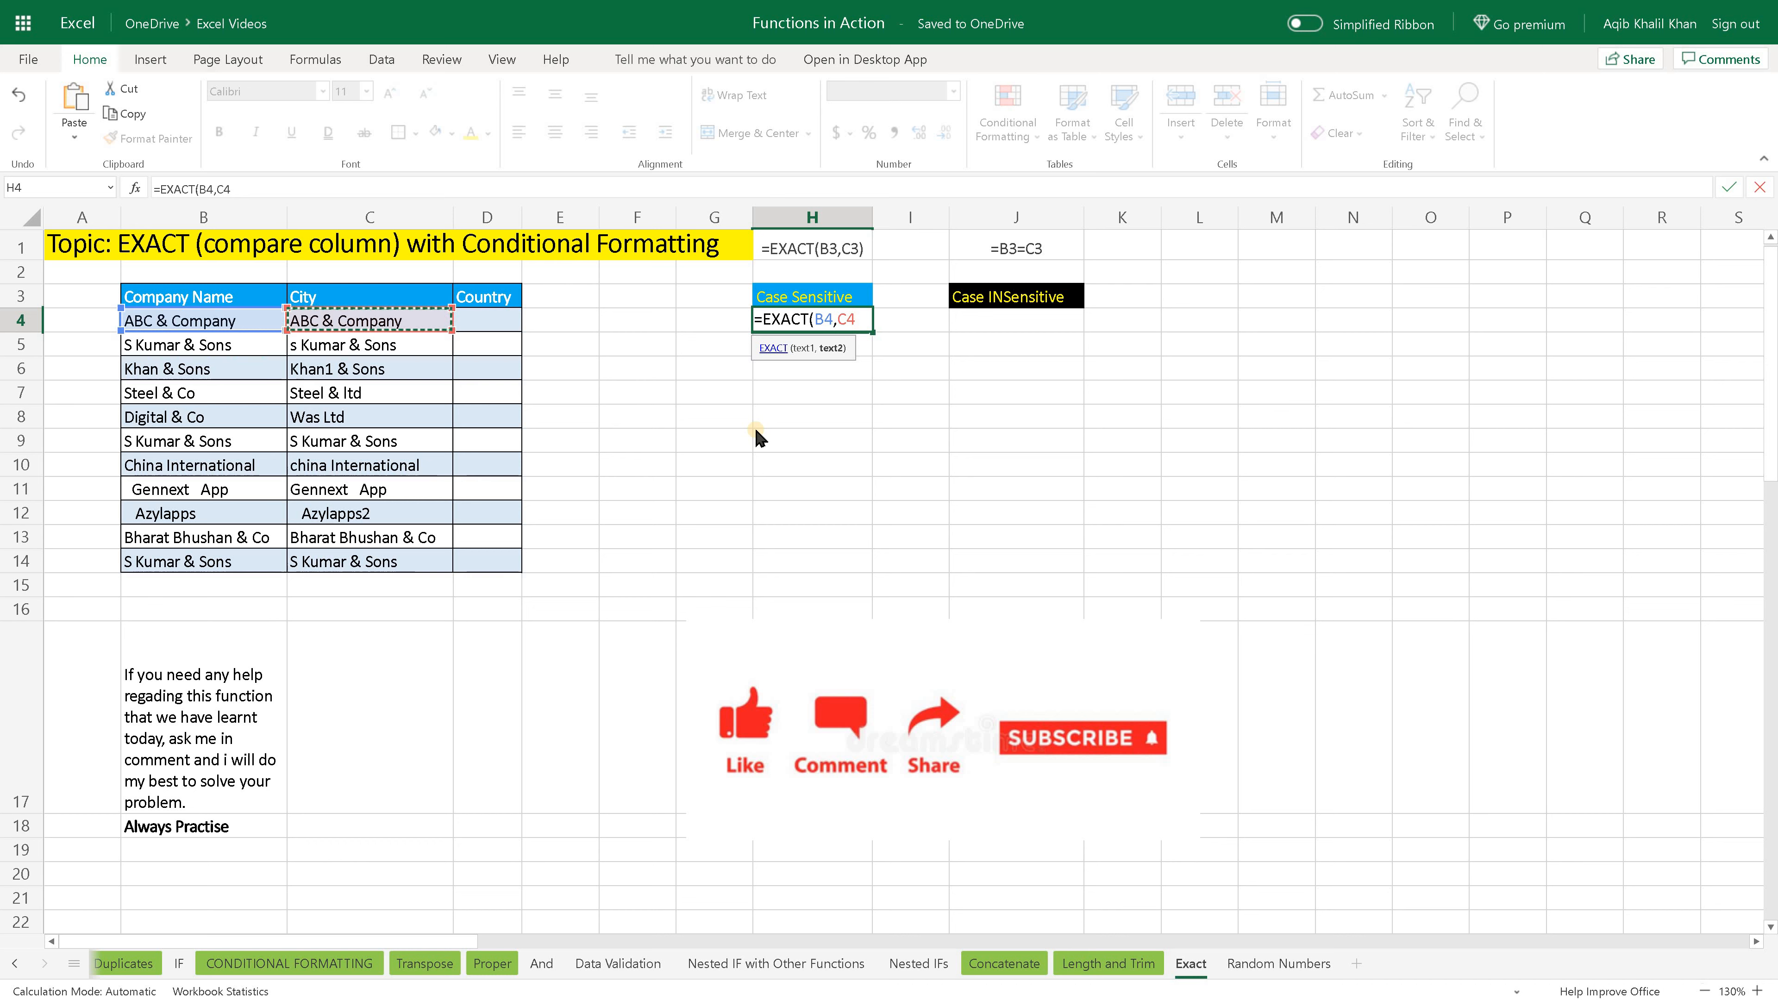
key("Return")
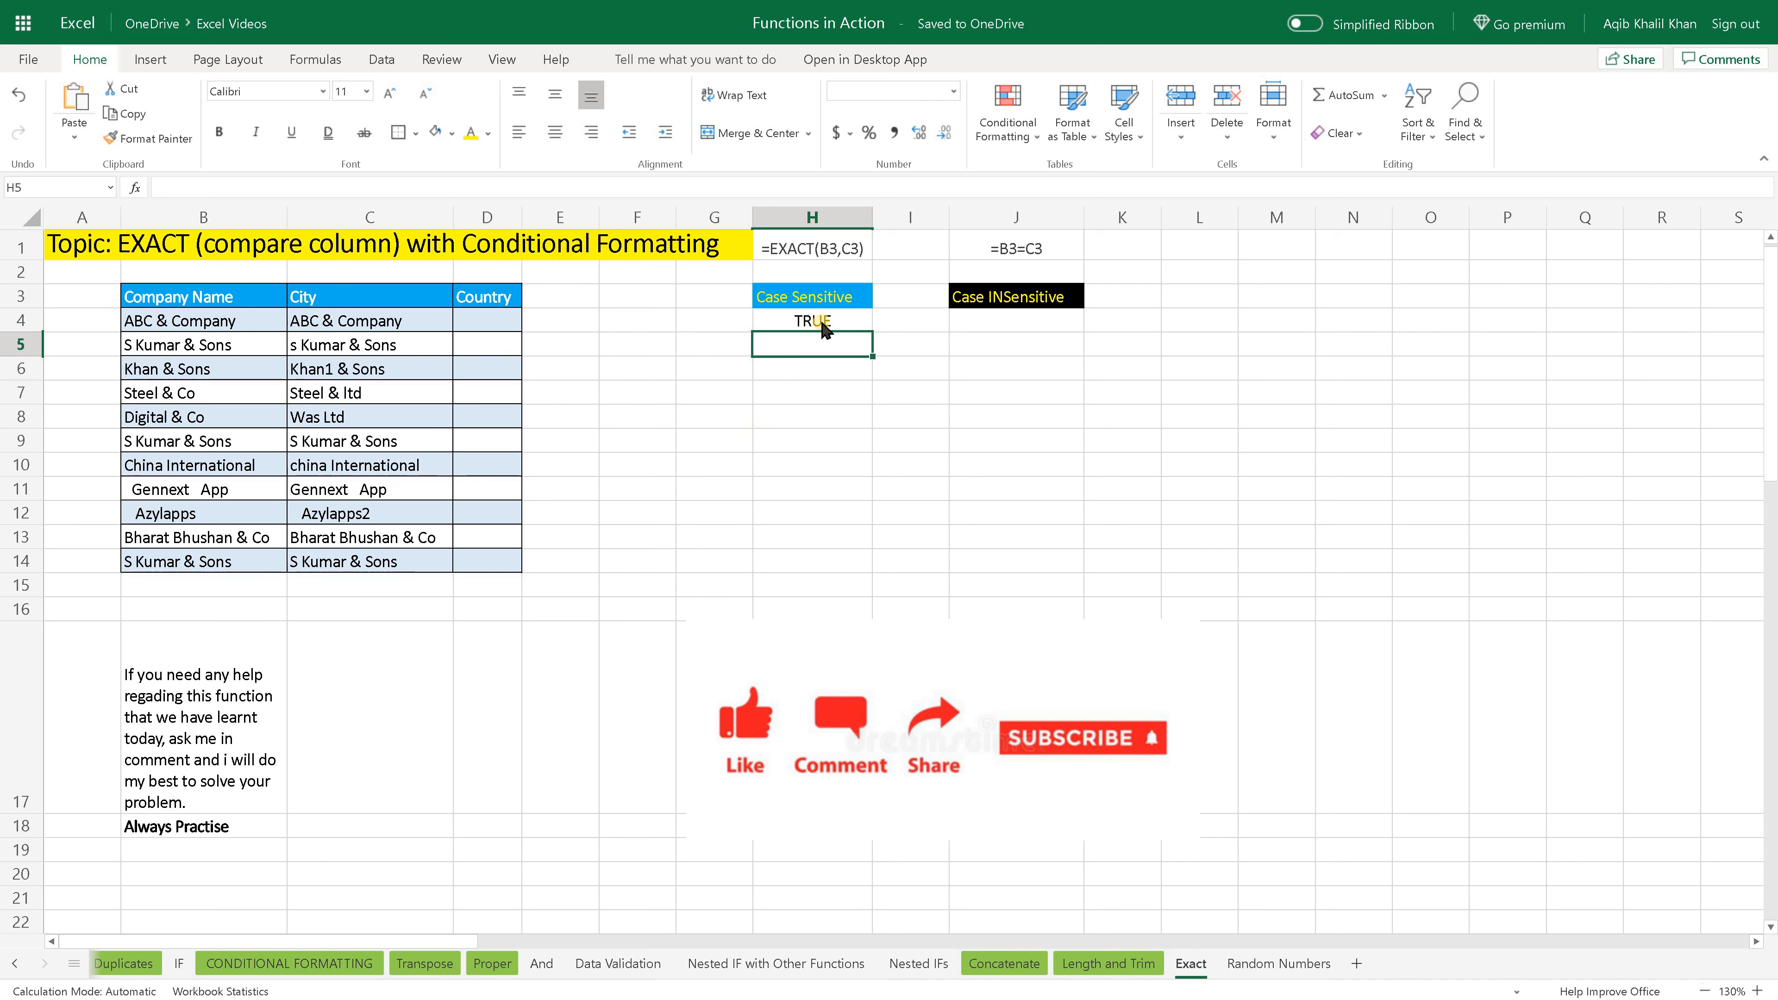
left_click(820, 324)
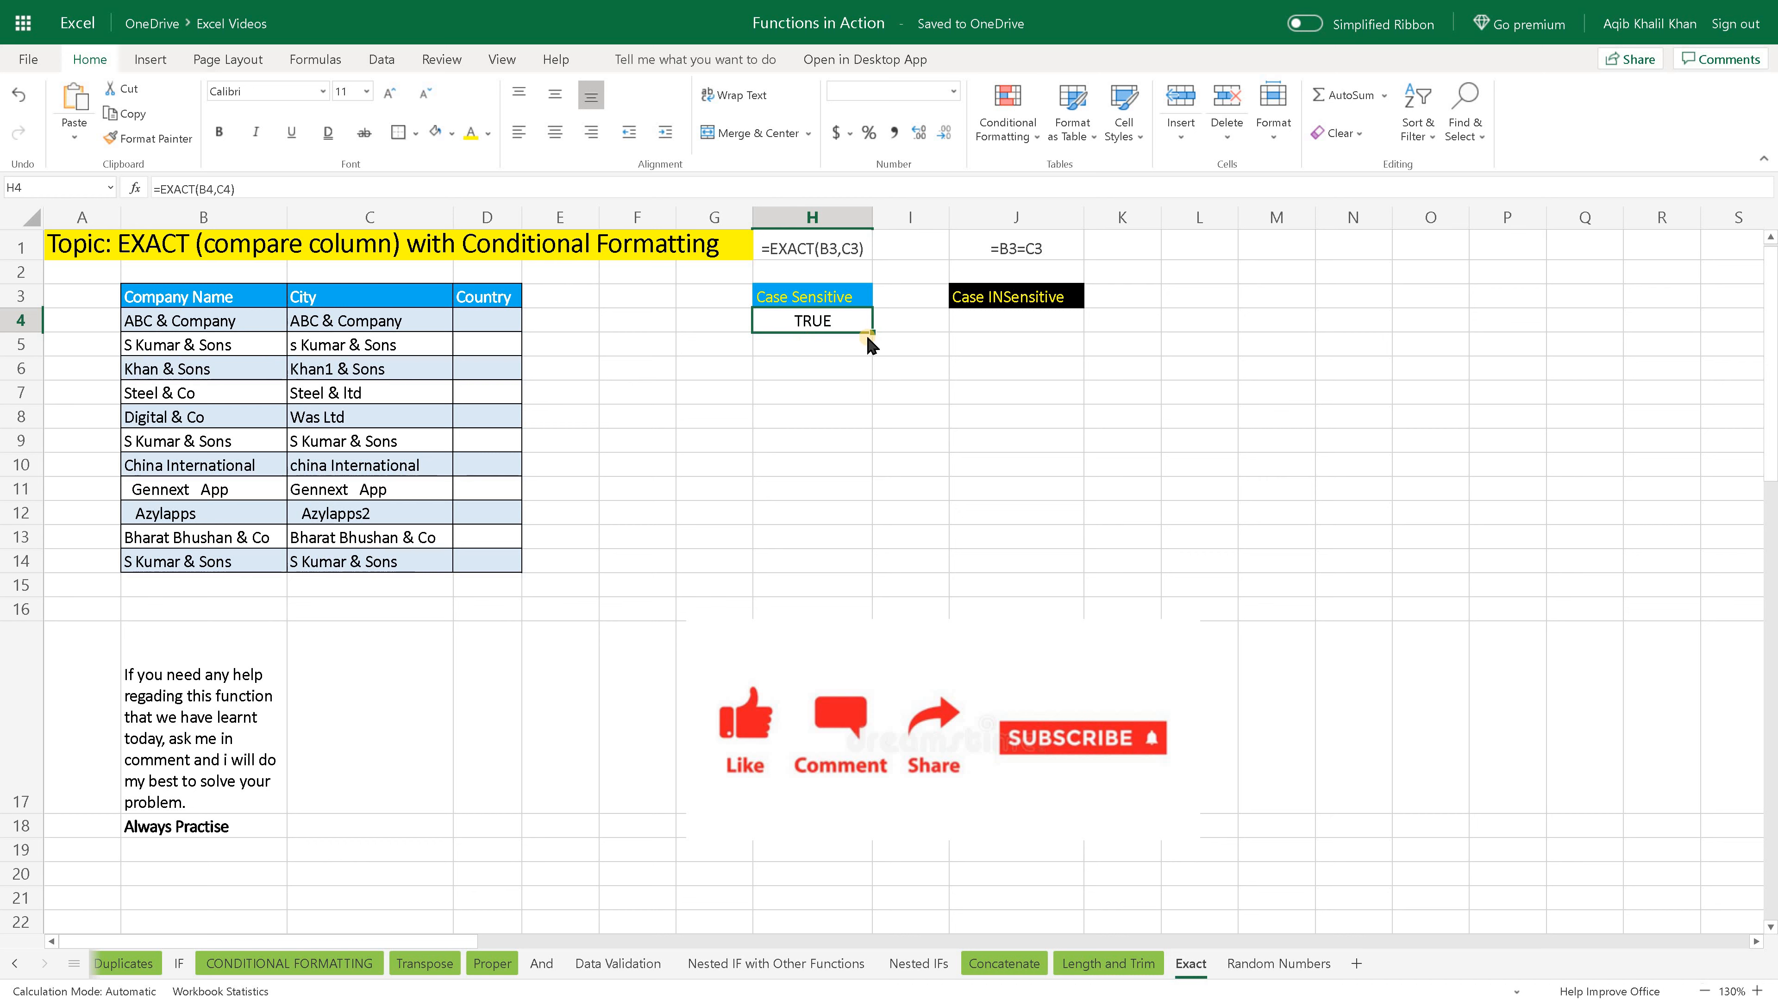
left_click_drag(873, 335, 853, 561)
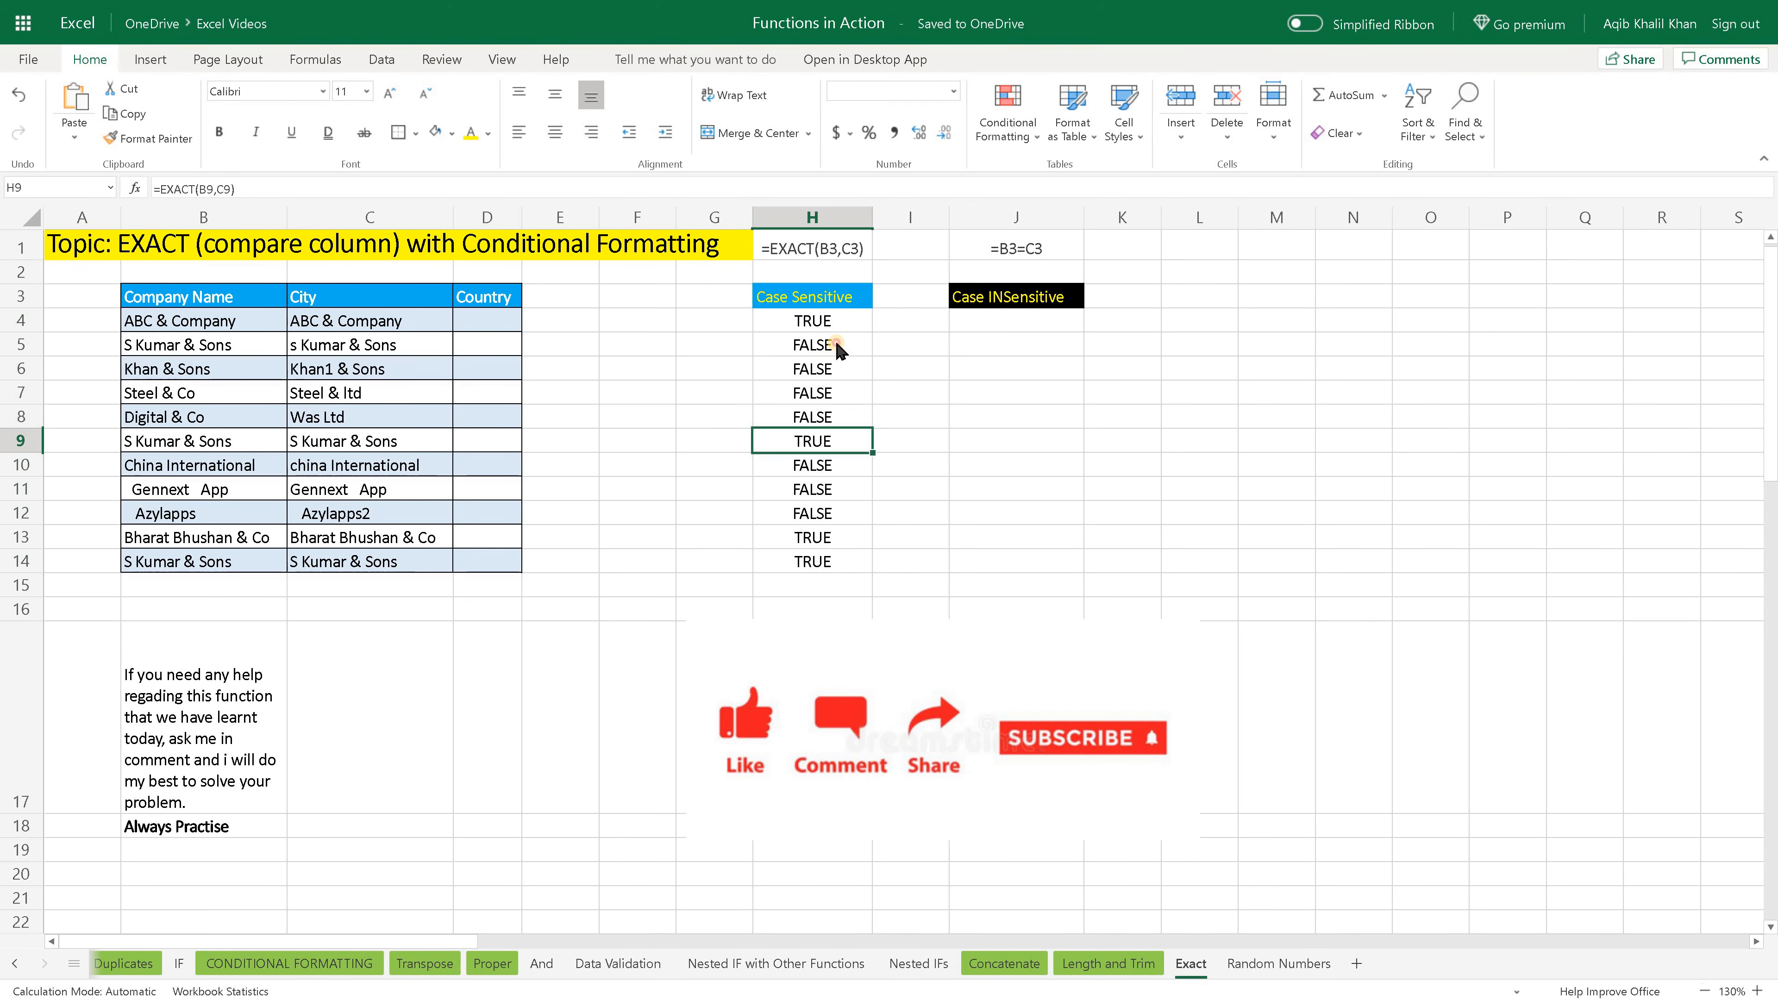
- Review the EXACT formulas and their results in the Case Sensitive column from H4 down to H13
left_click(837, 345)
key("Up")
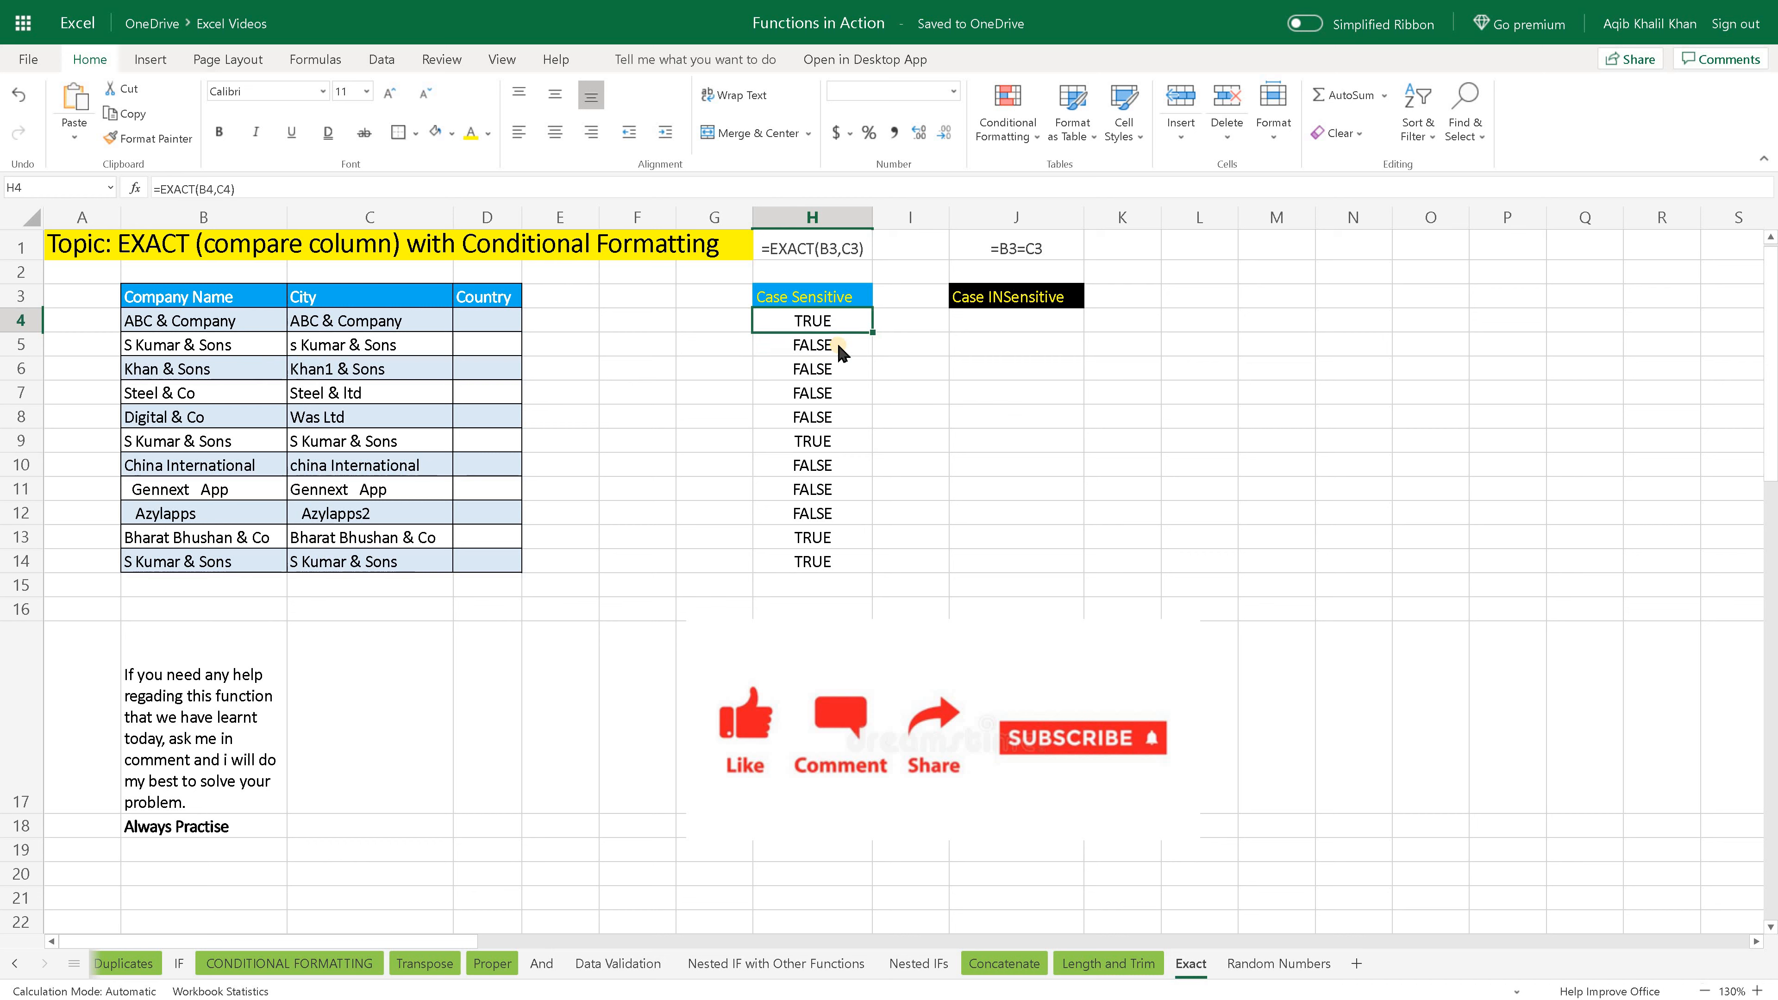
key("Down")
key("Down")
key("Down")
key("Down")
key("Down")
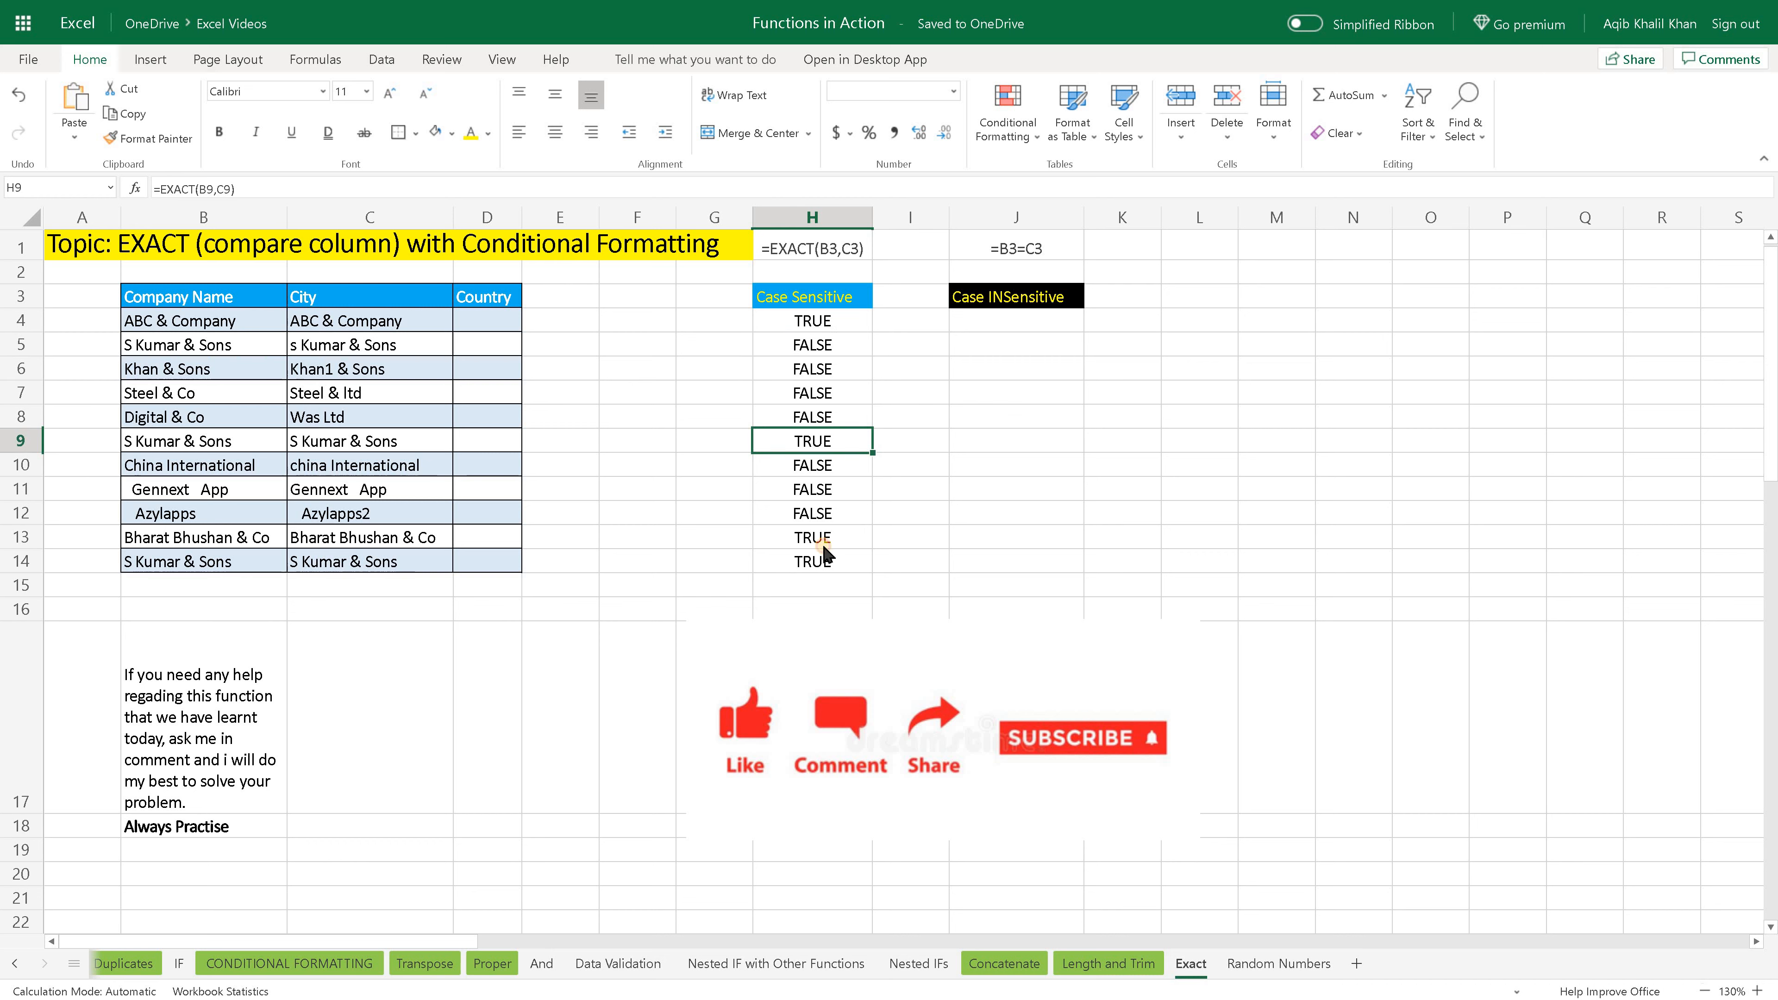
key("Down")
key("Down")
key("Down")
key("Down")
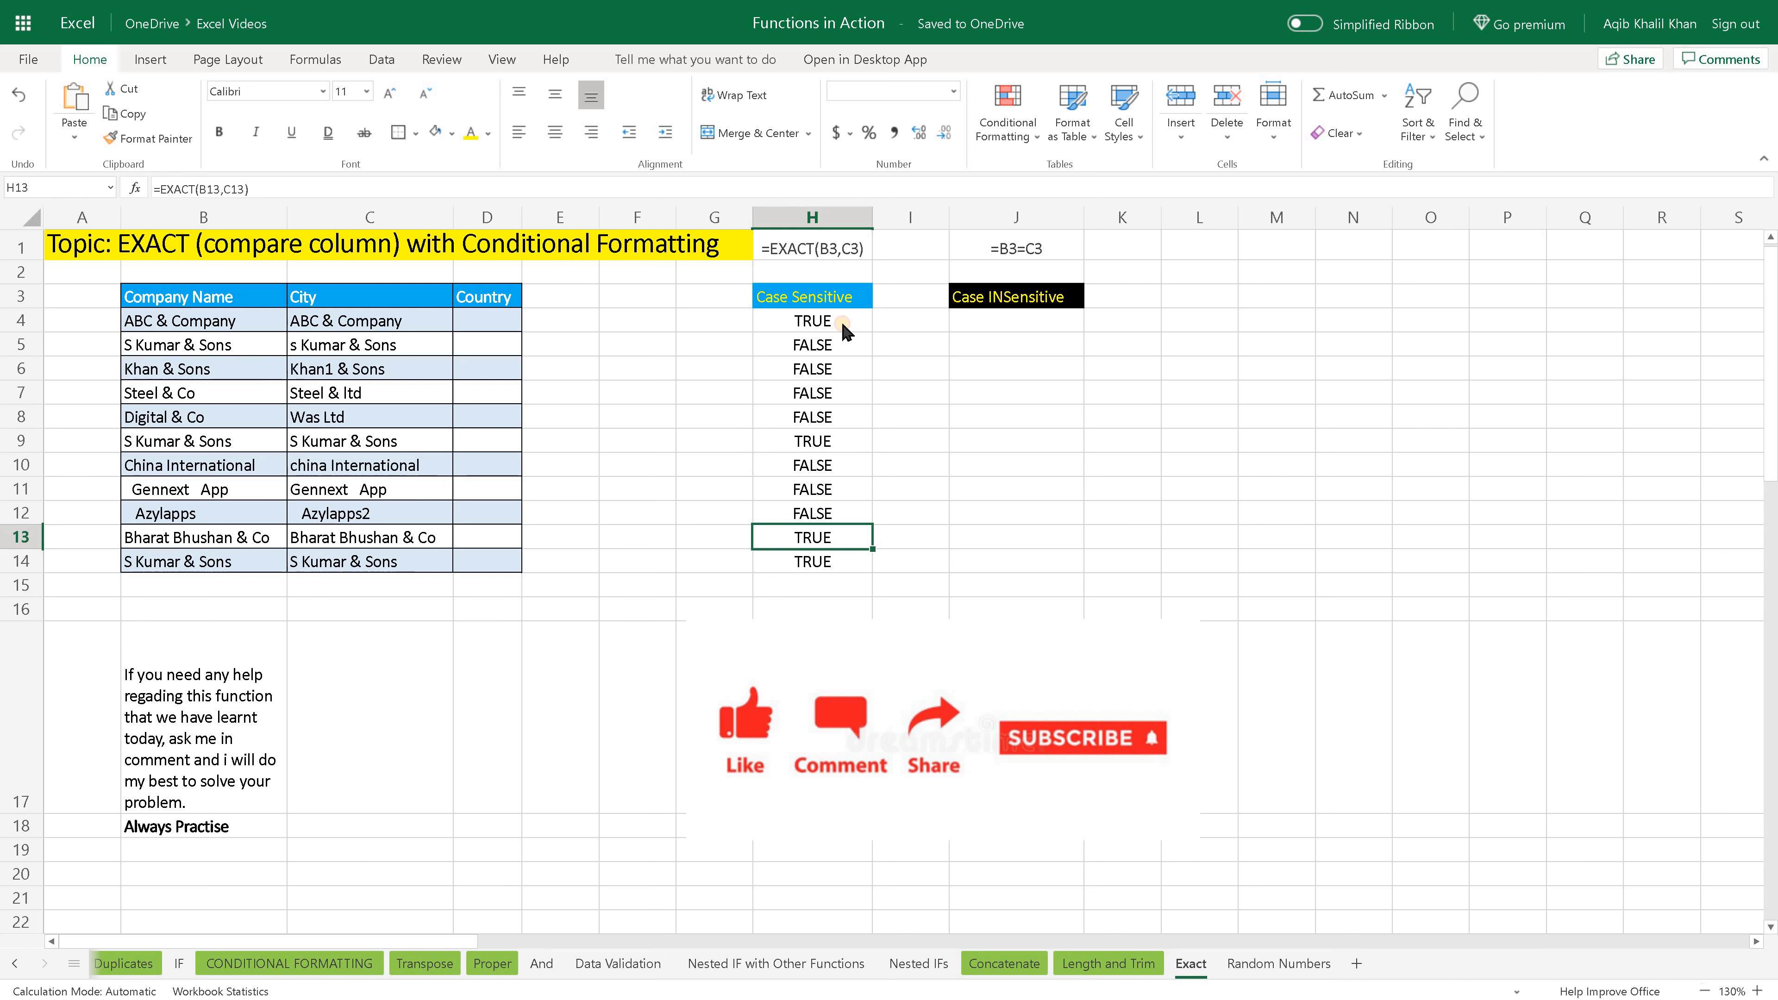
left_click(846, 329)
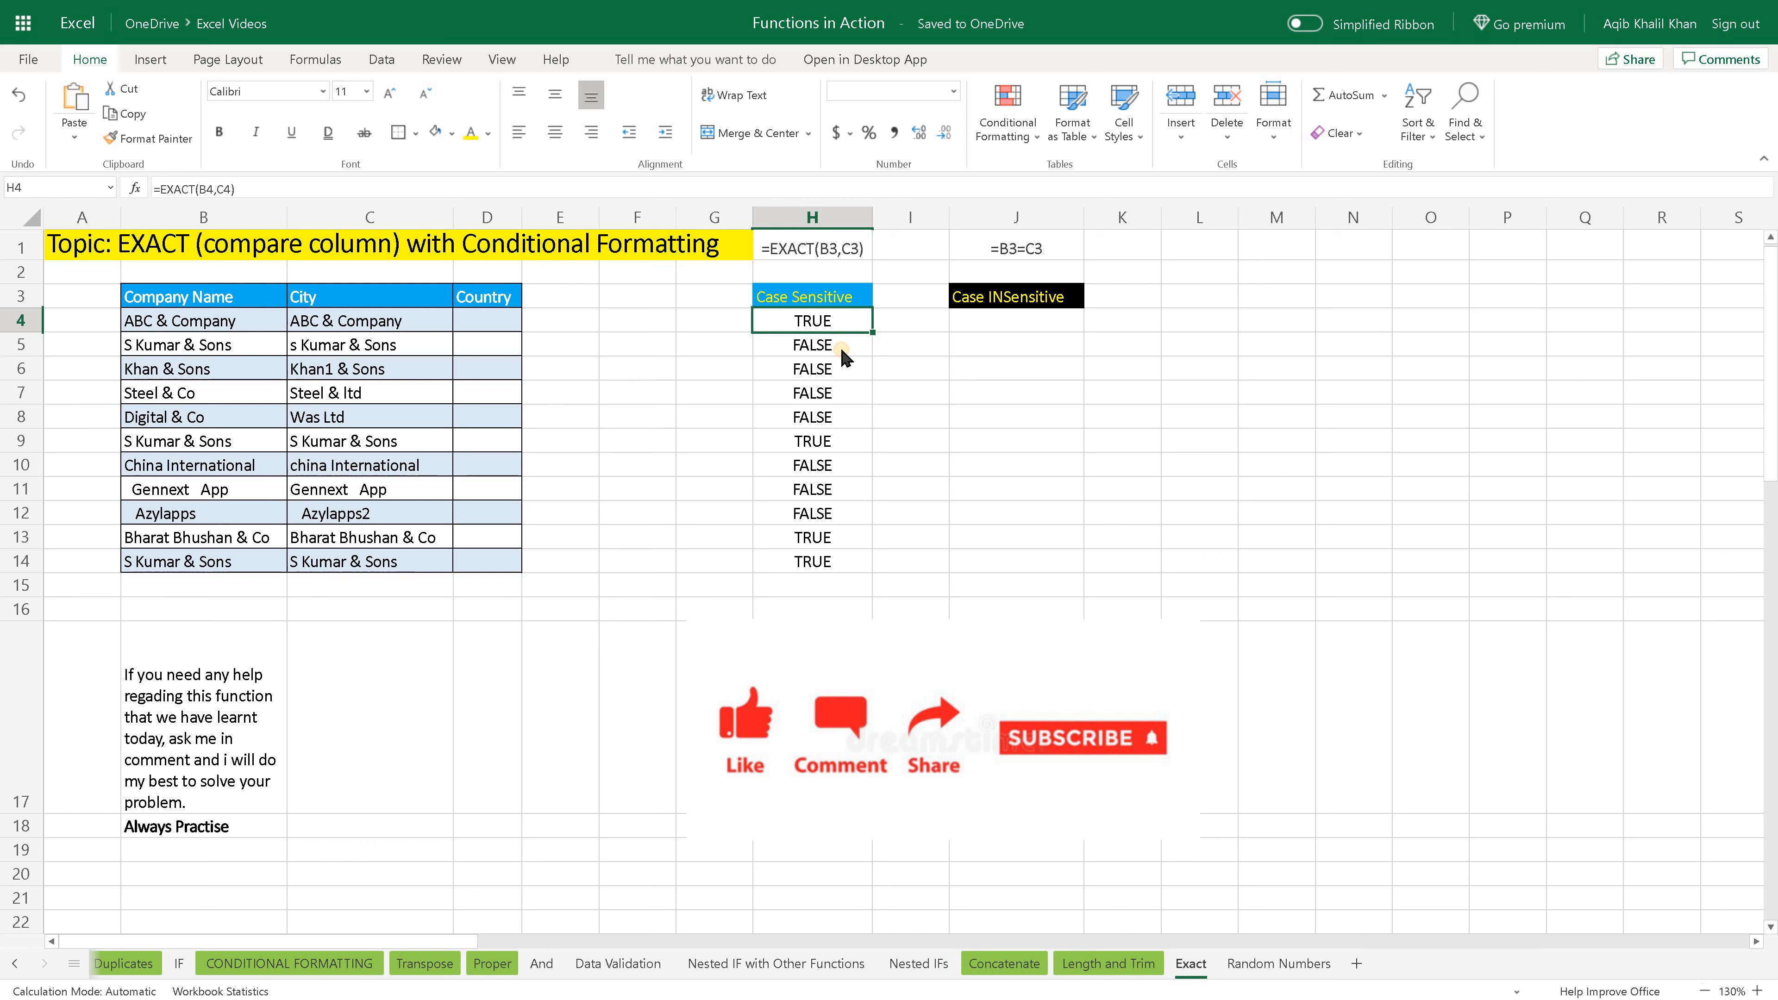
left_click(843, 350)
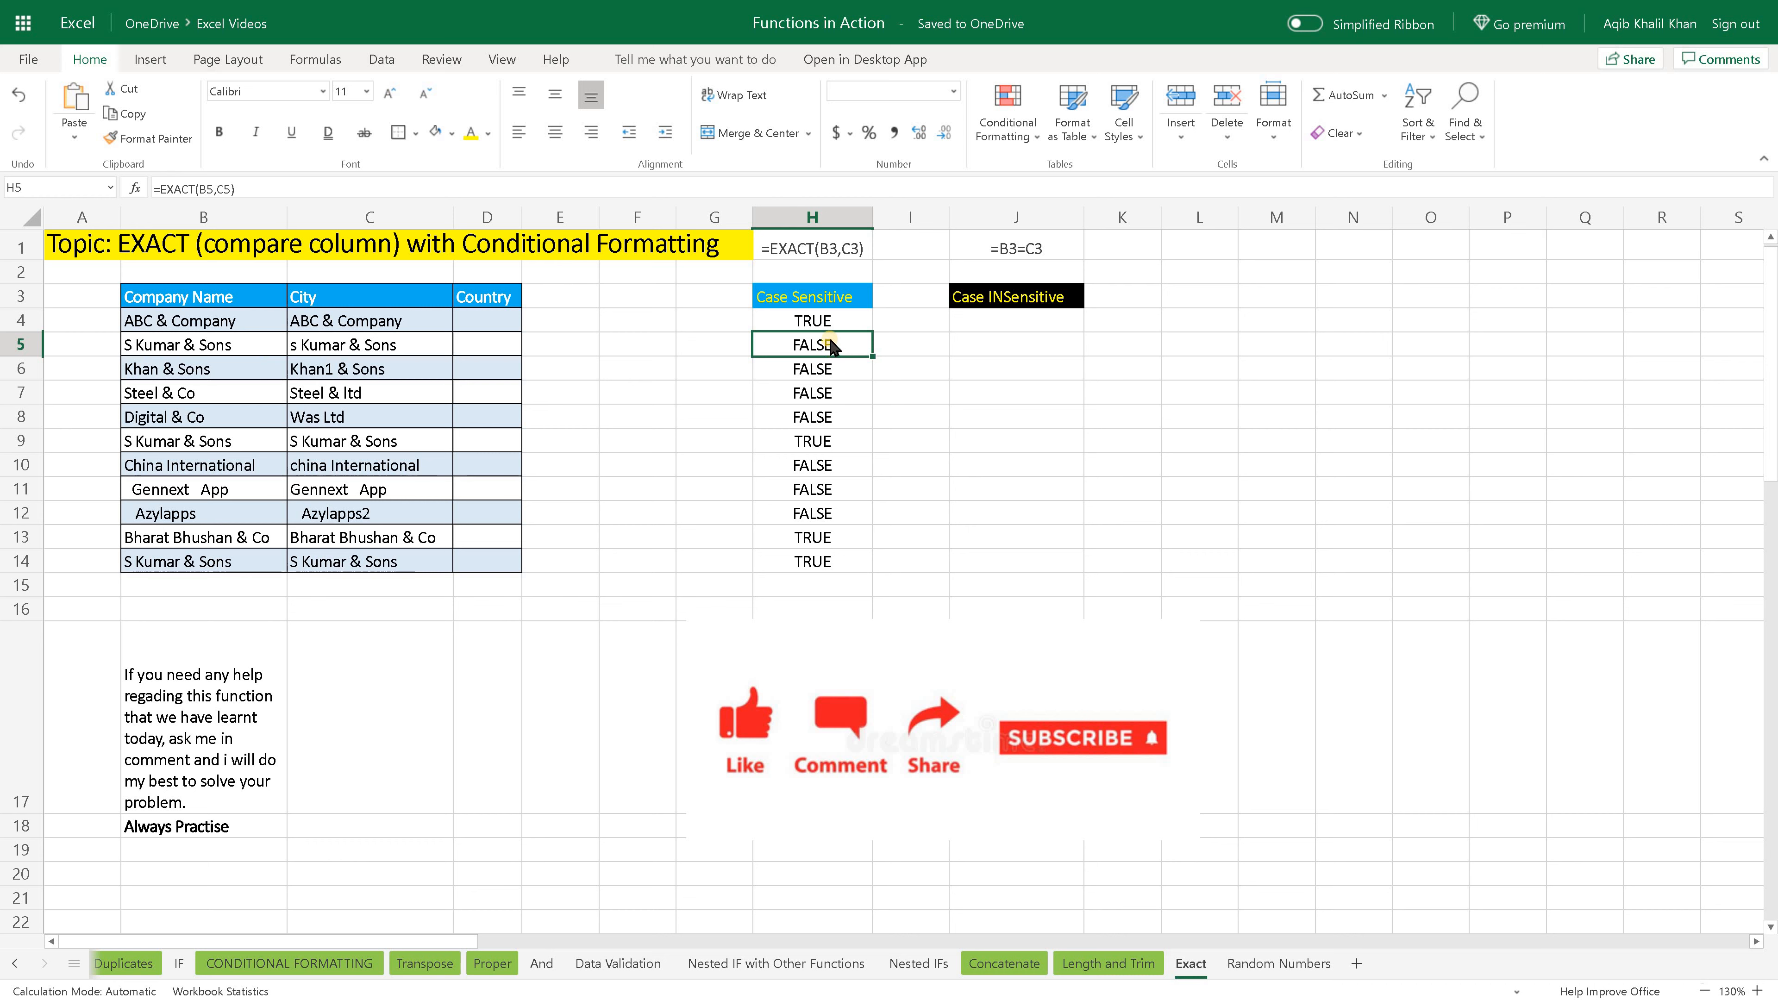
- Compare the Company Name and City entries in rows 4 and 5 with their EXACT results in column H
left_click(245, 328)
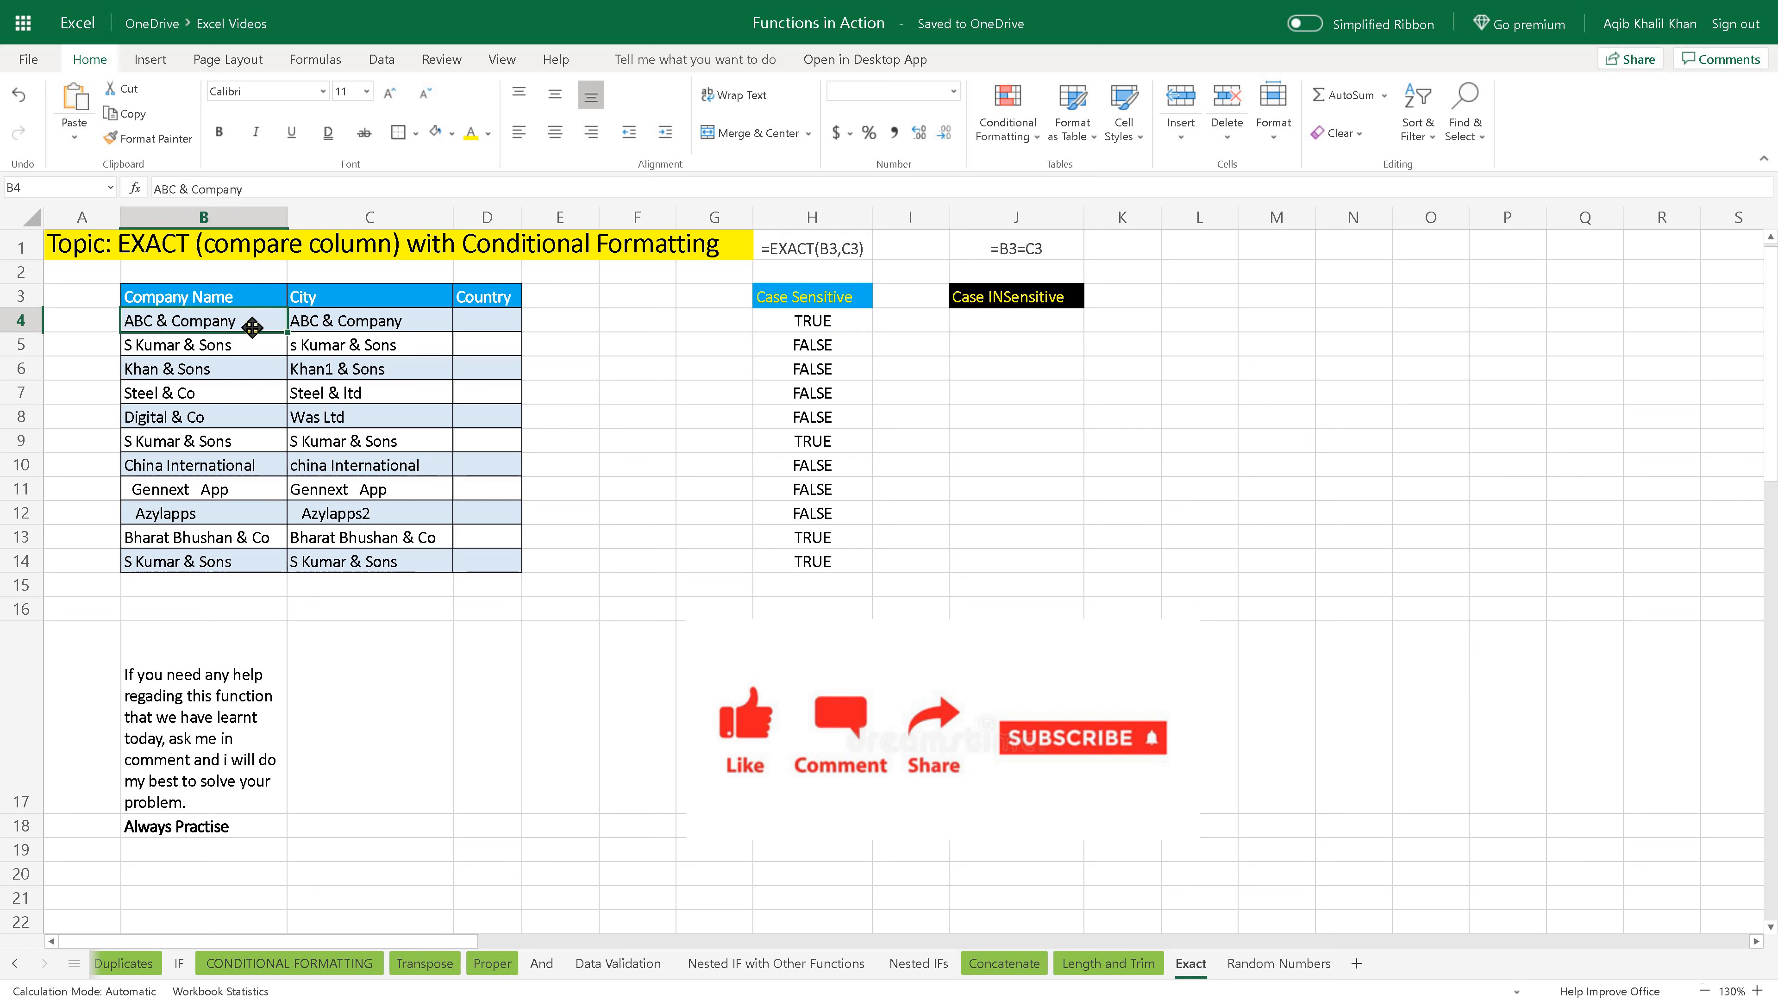
left_click(346, 324)
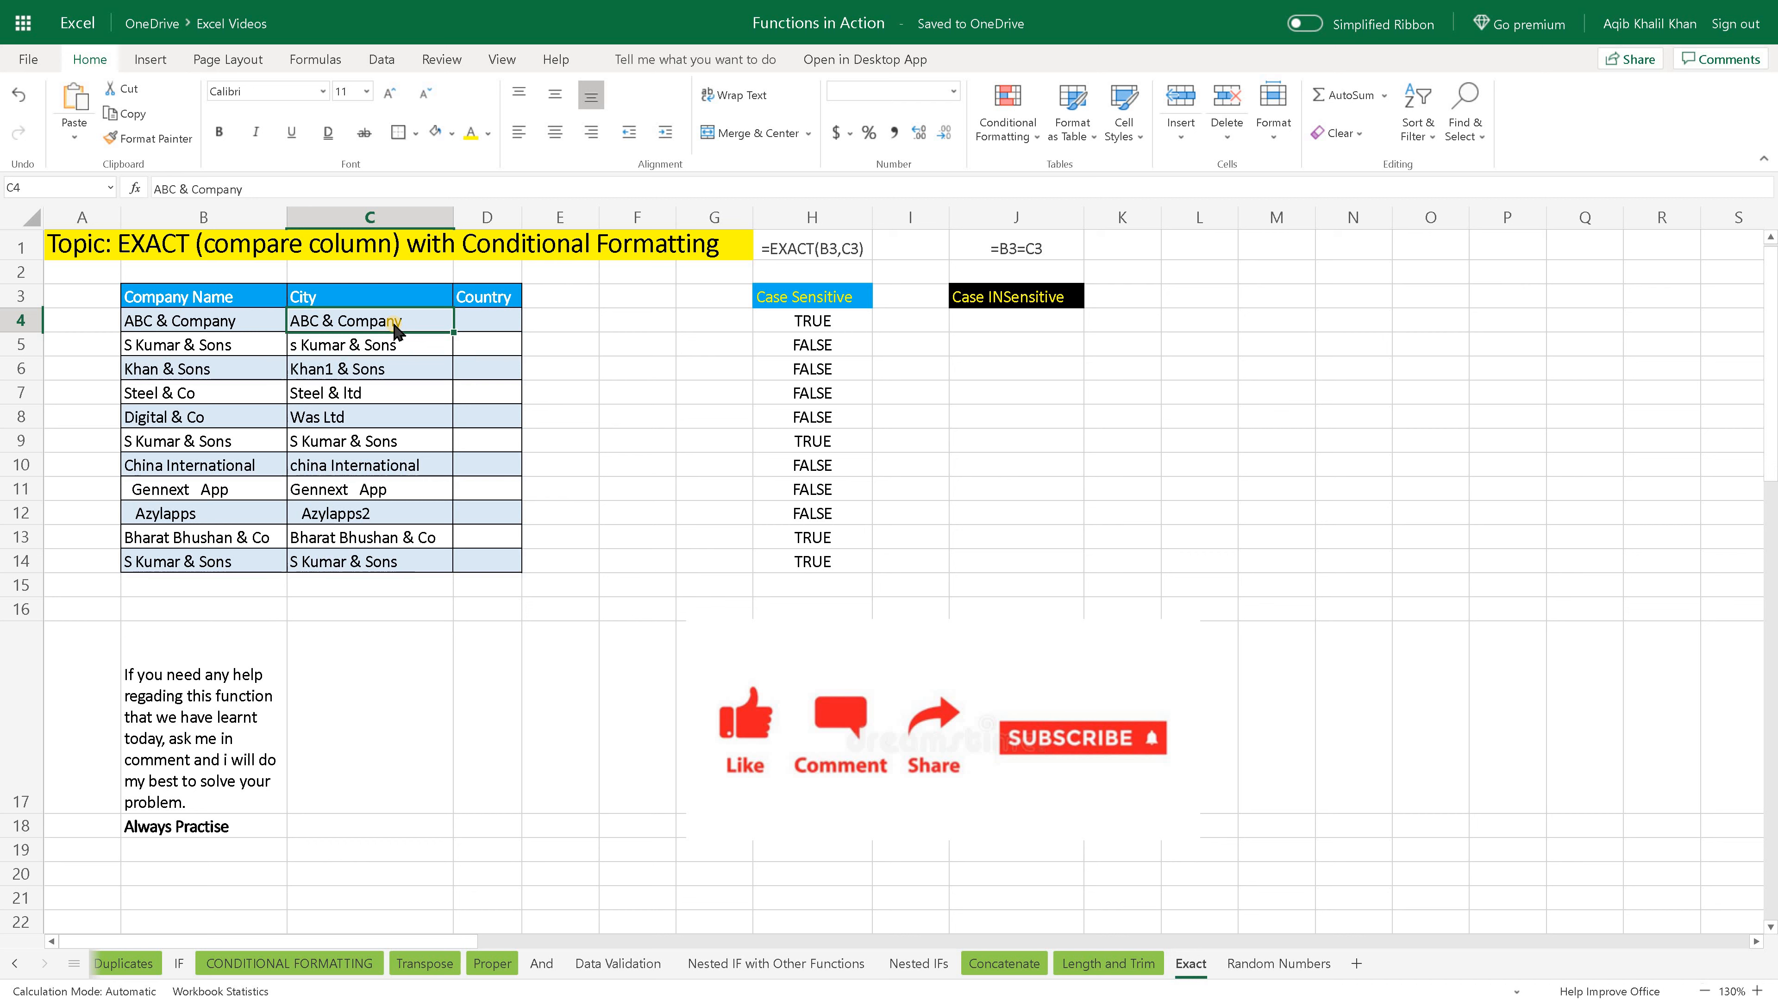
left_click(808, 328)
left_click(784, 350)
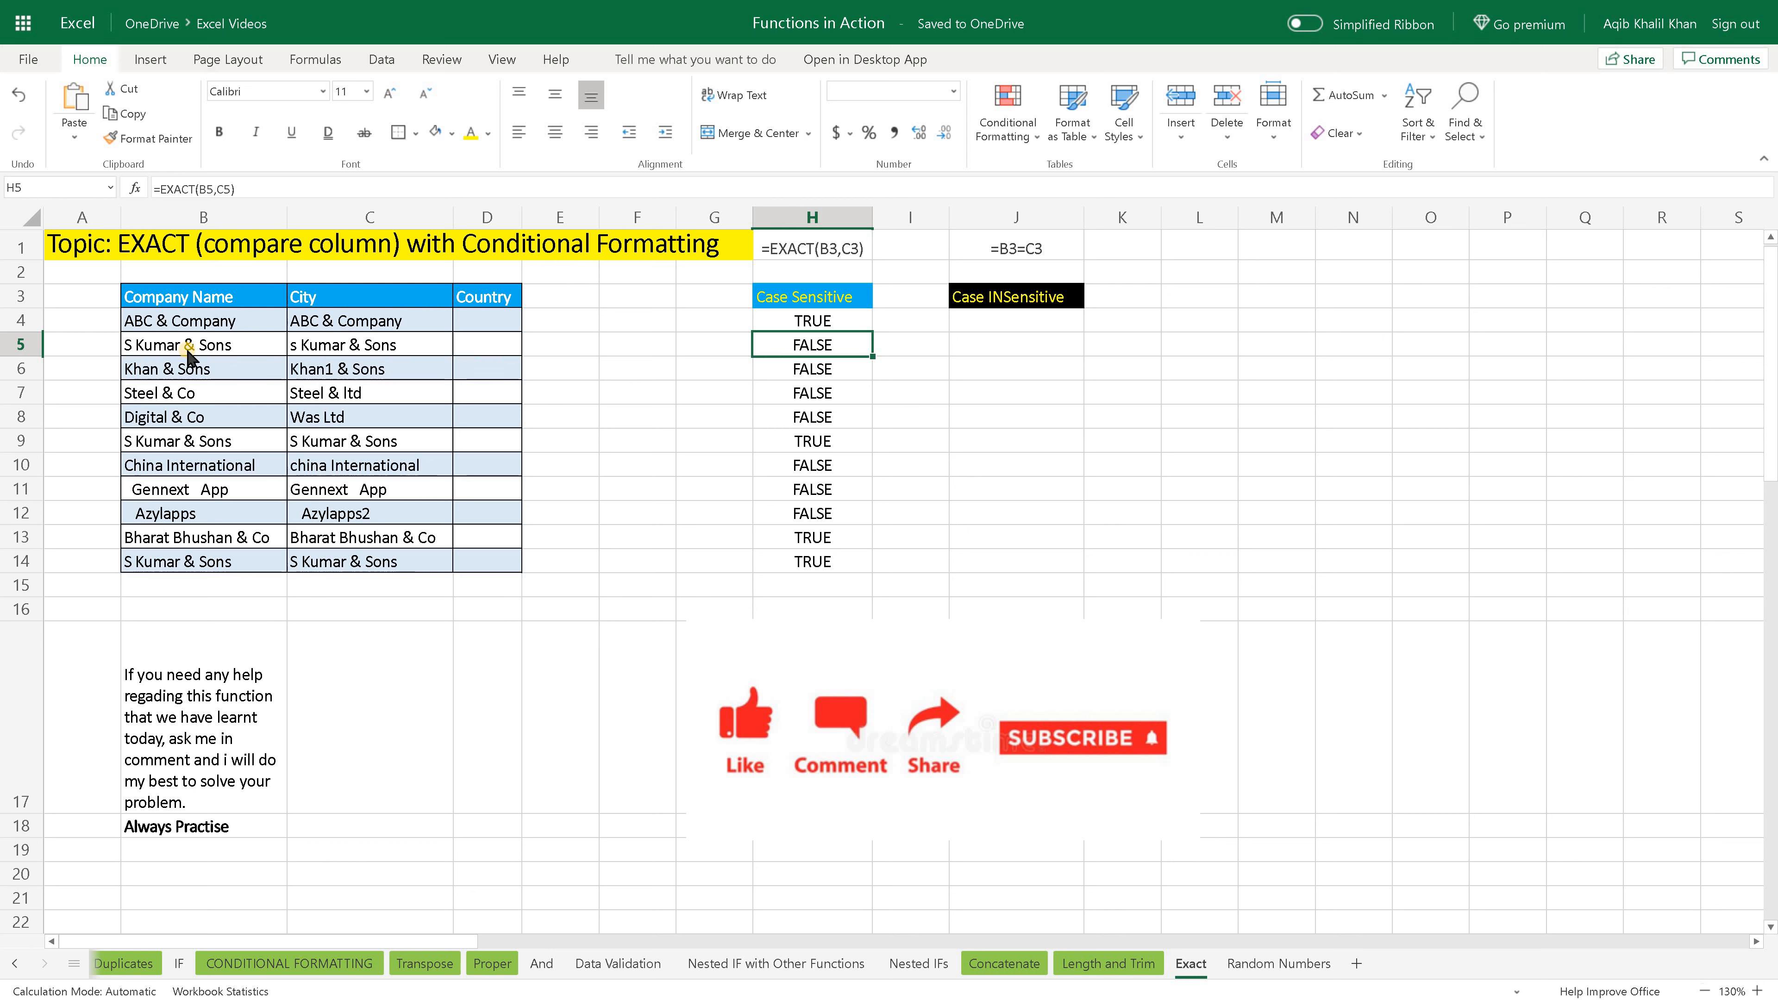
left_click(336, 350)
left_click(798, 350)
left_click(349, 350)
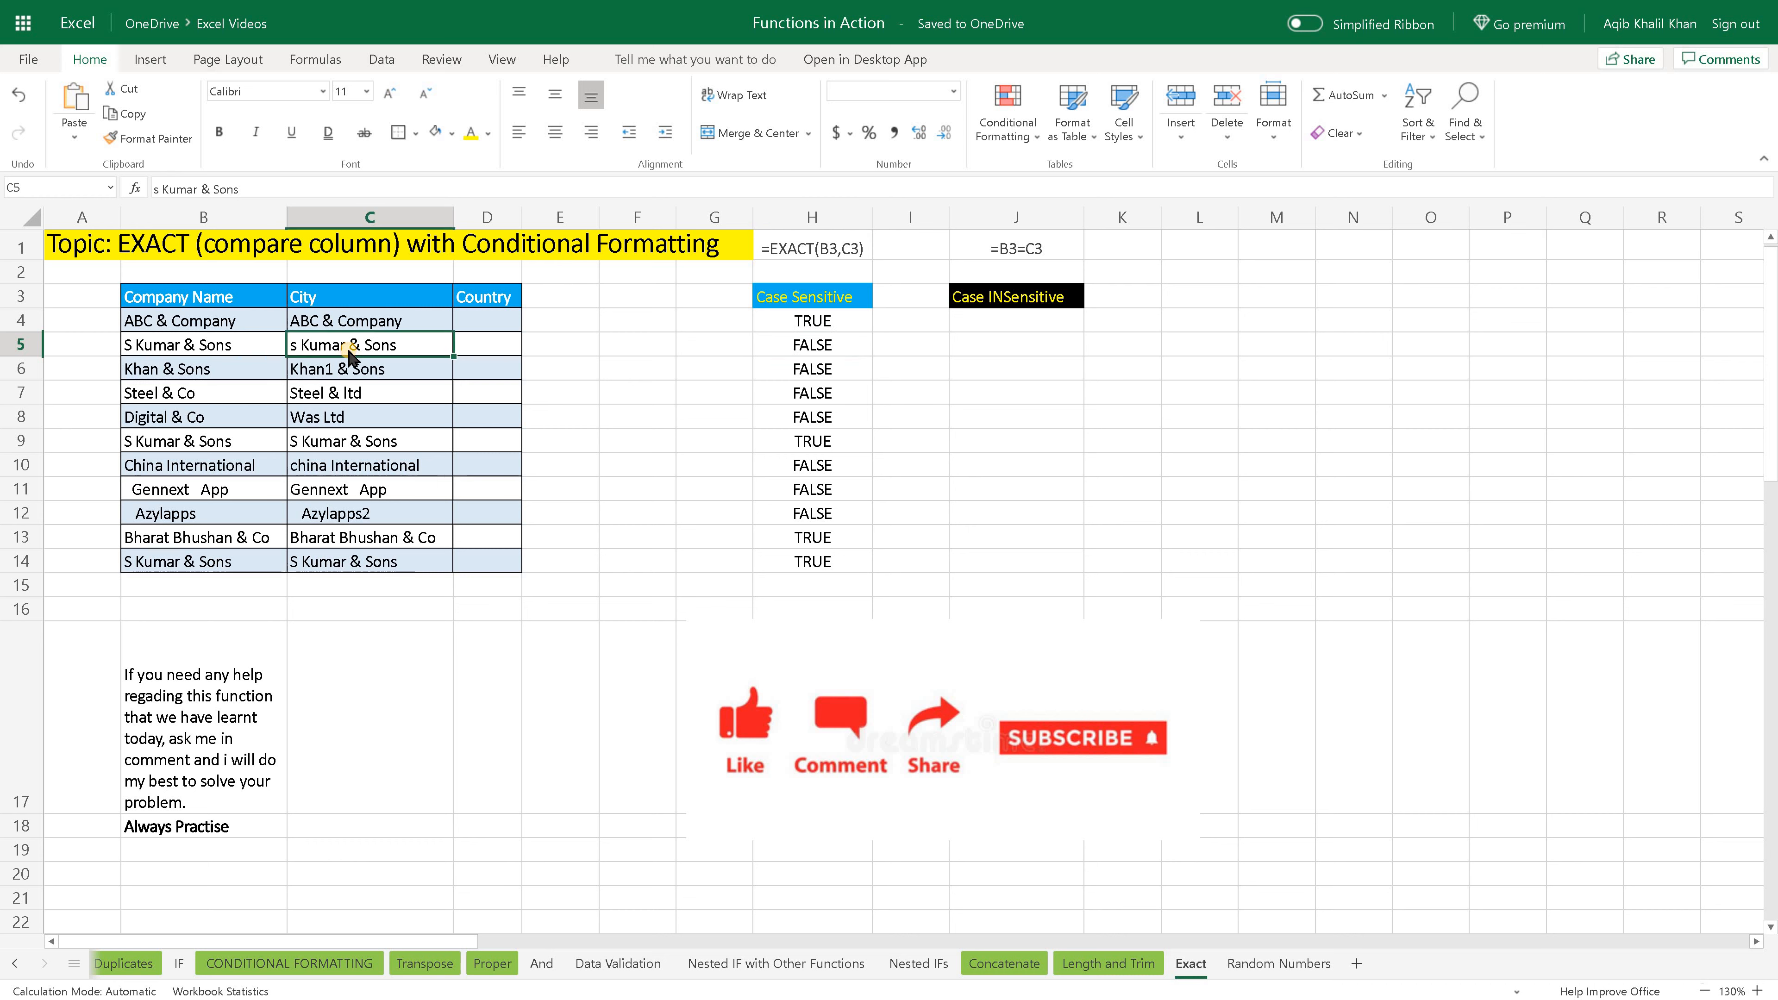
left_click(800, 350)
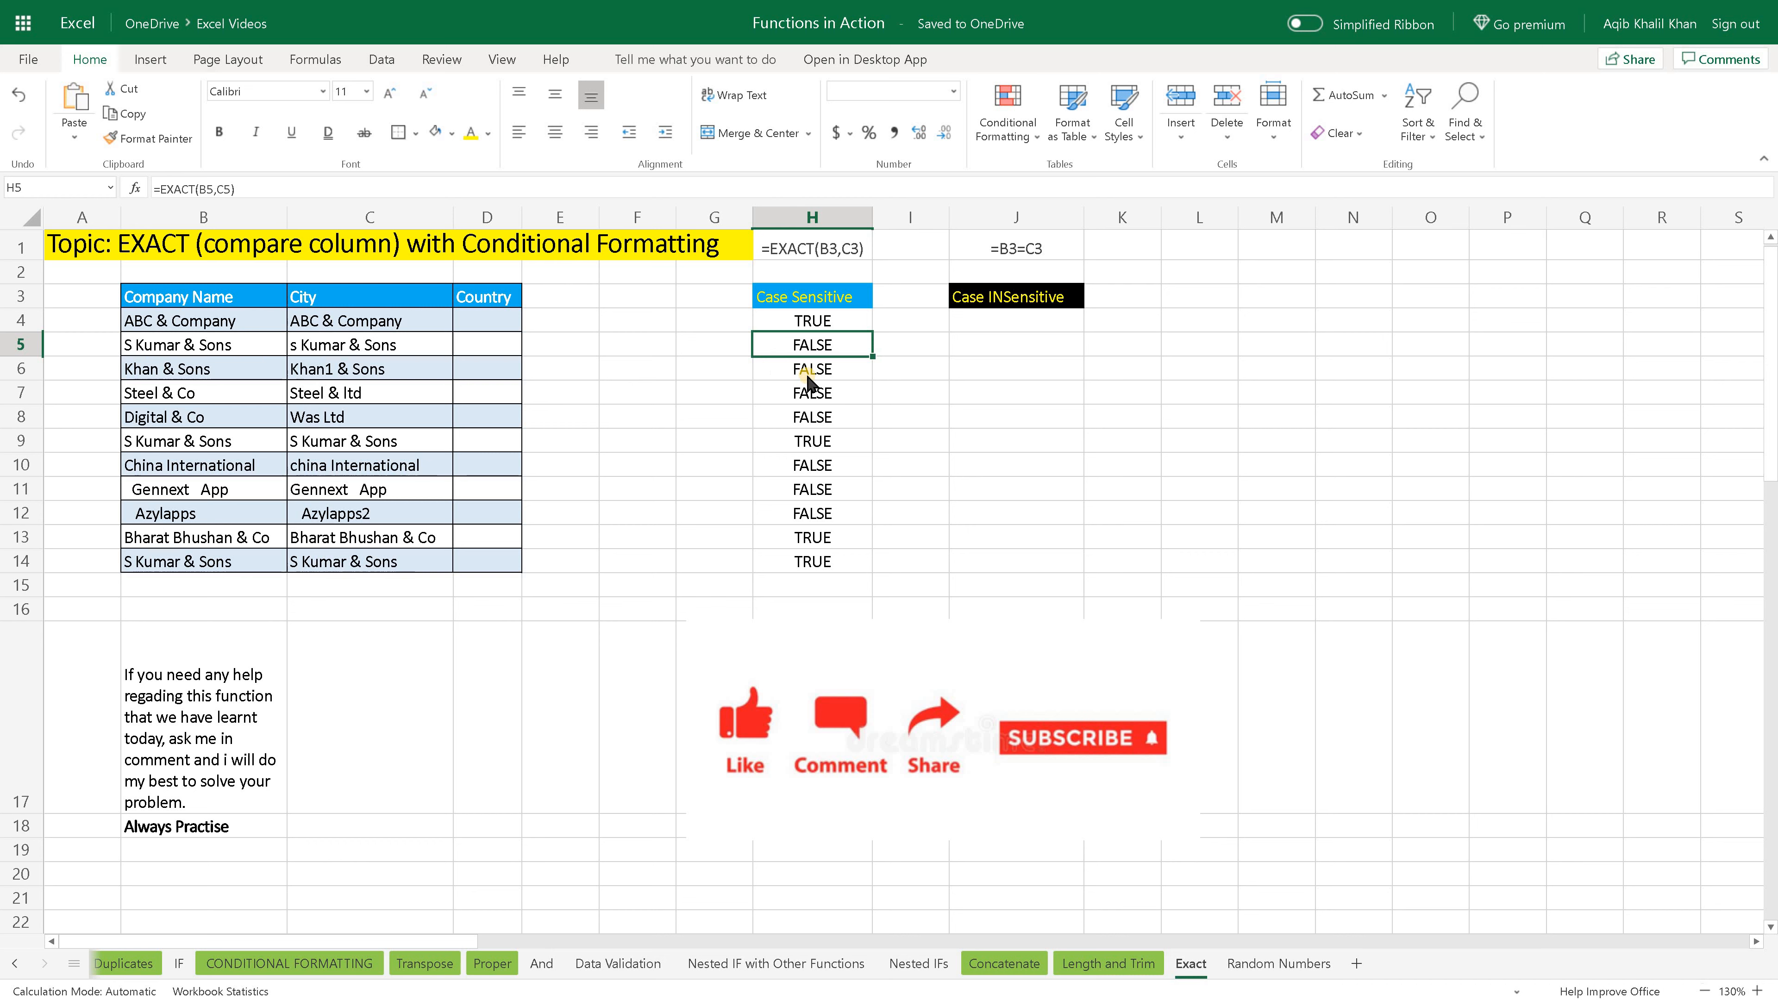
- Check the Company Name and City texts in rows 6 and 7 against their case-sensitive results in column H
key("Down")
key("Down")
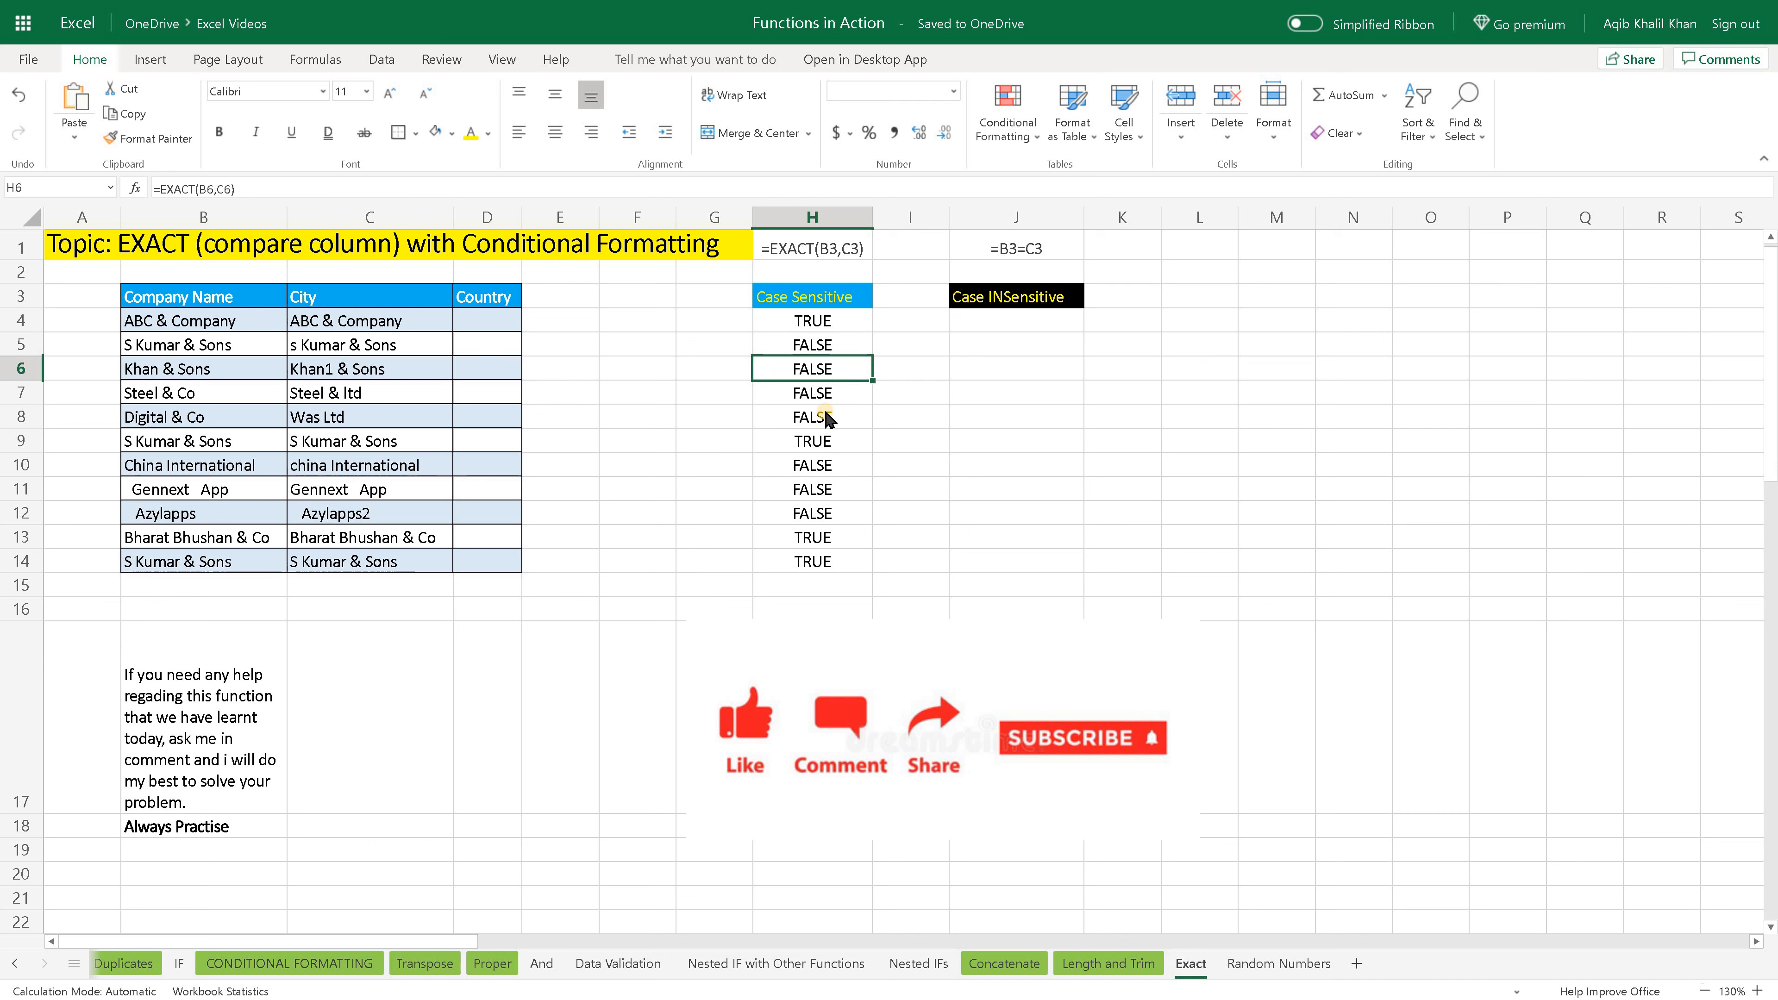
left_click(190, 373)
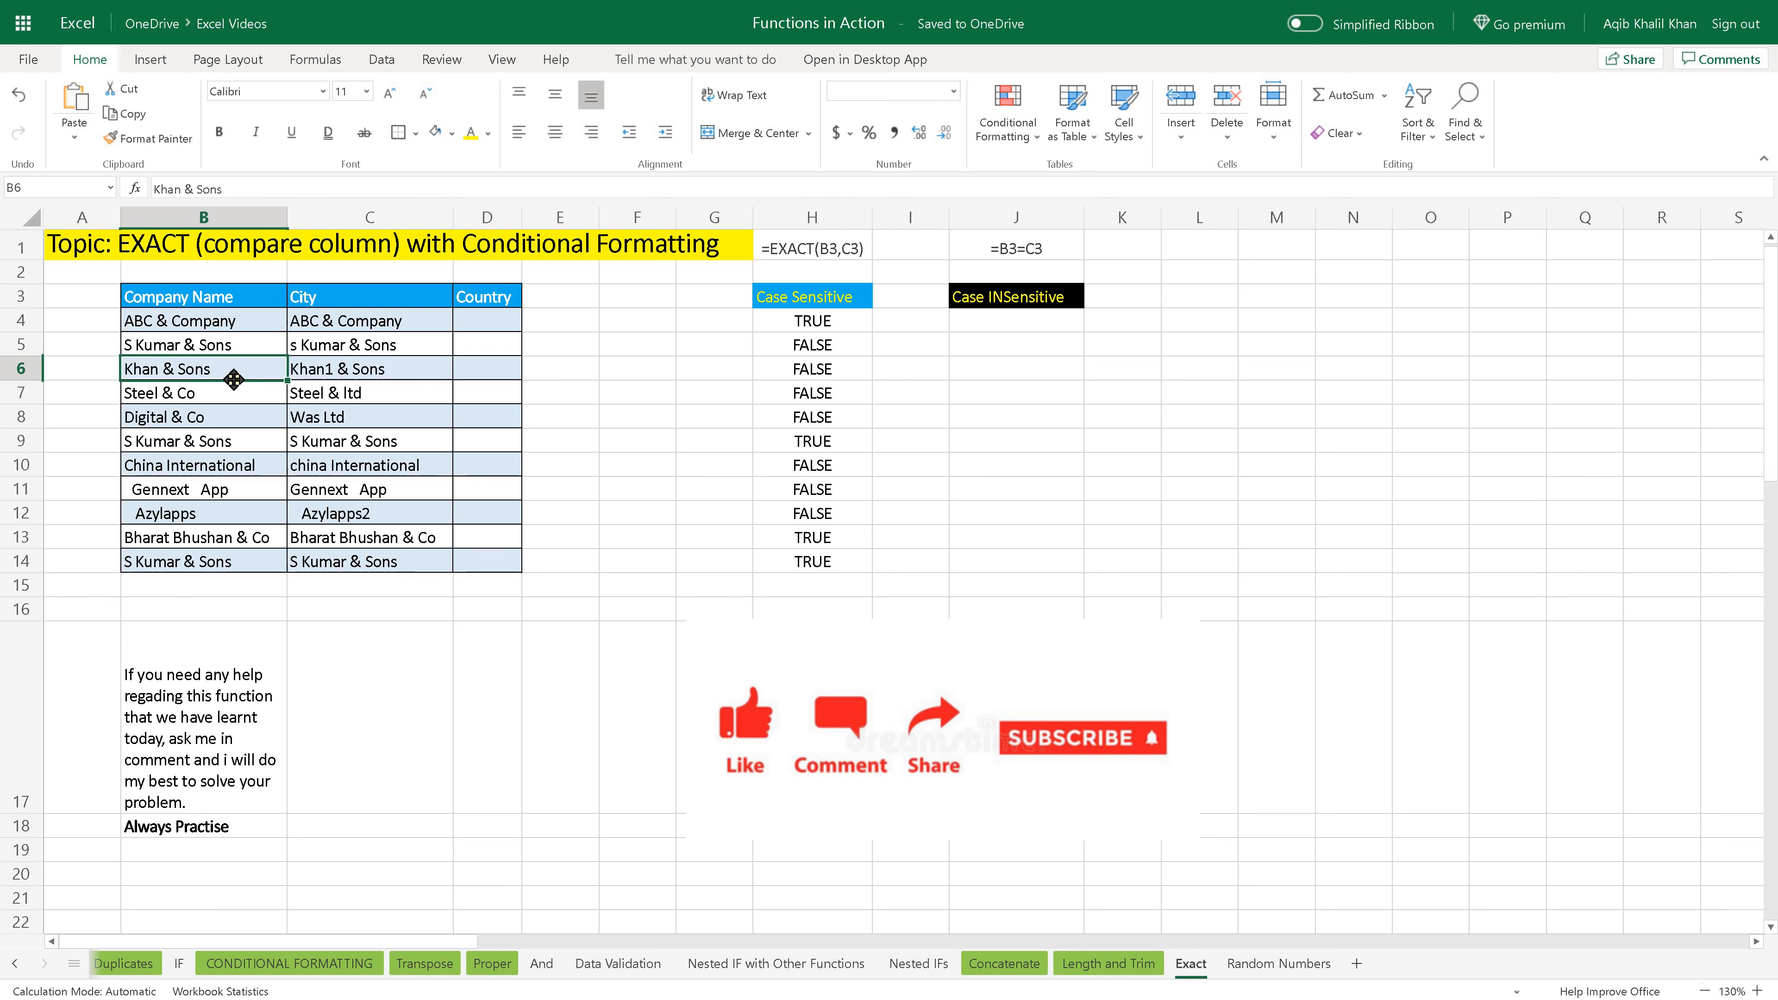
left_click(334, 381)
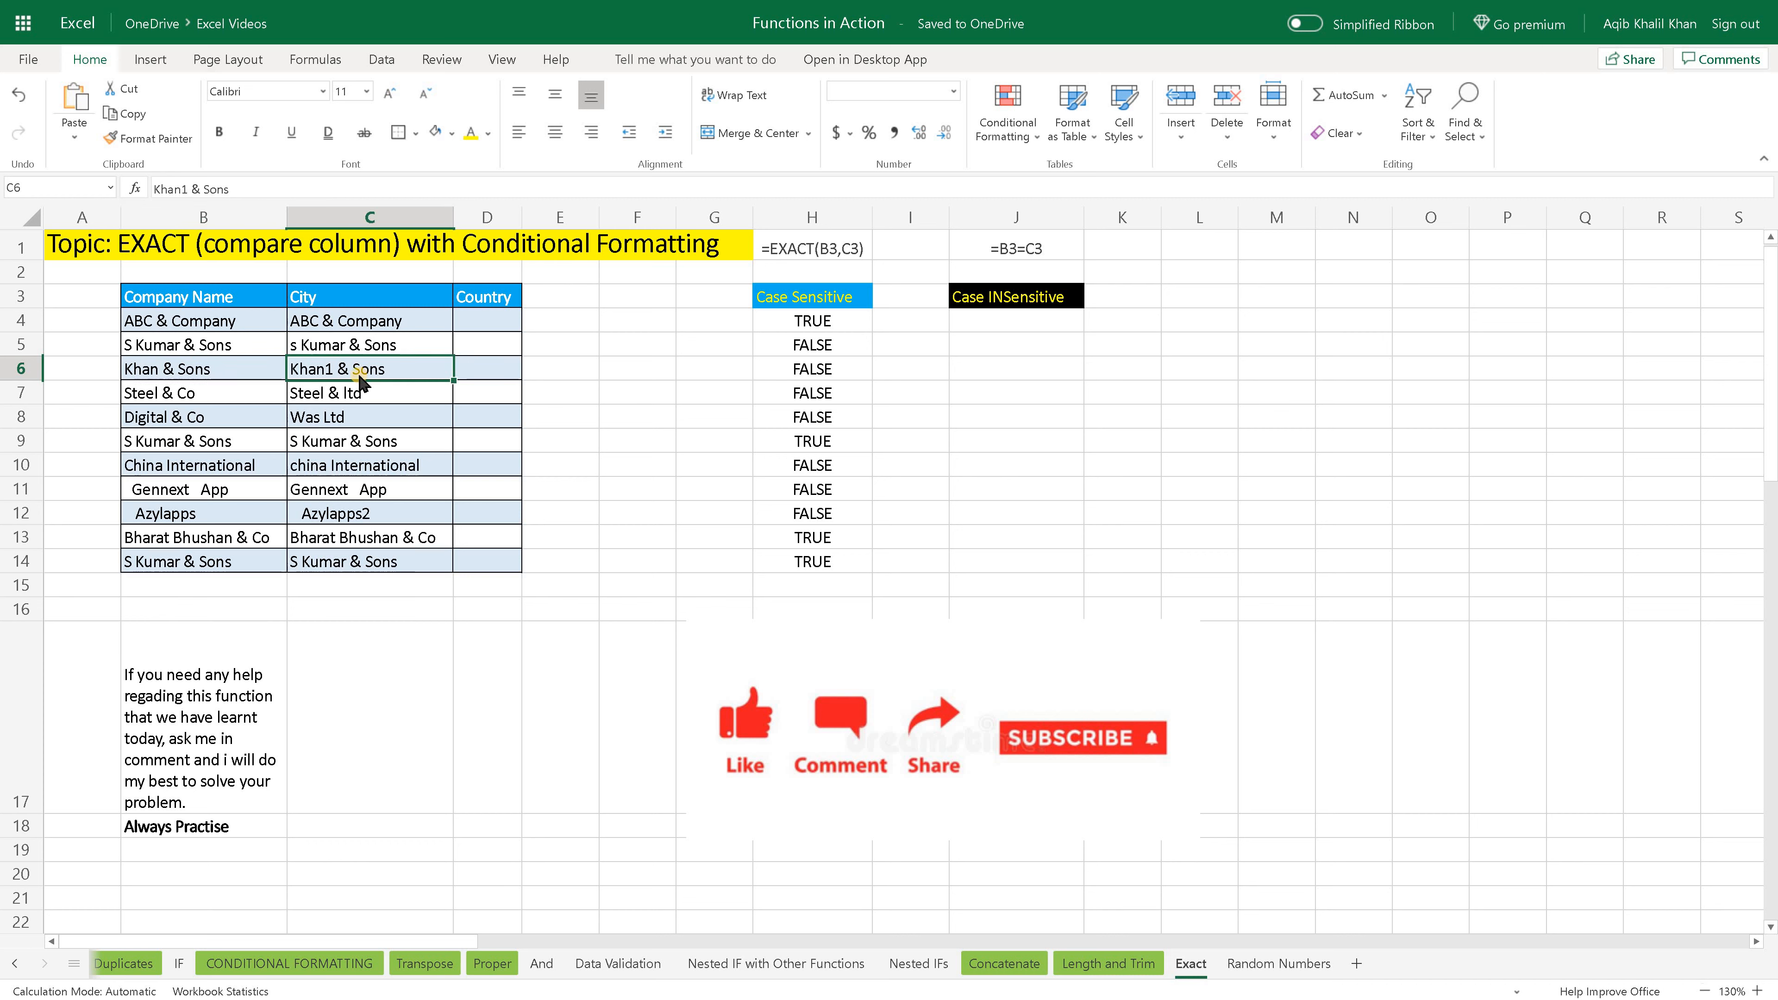
left_click(249, 380)
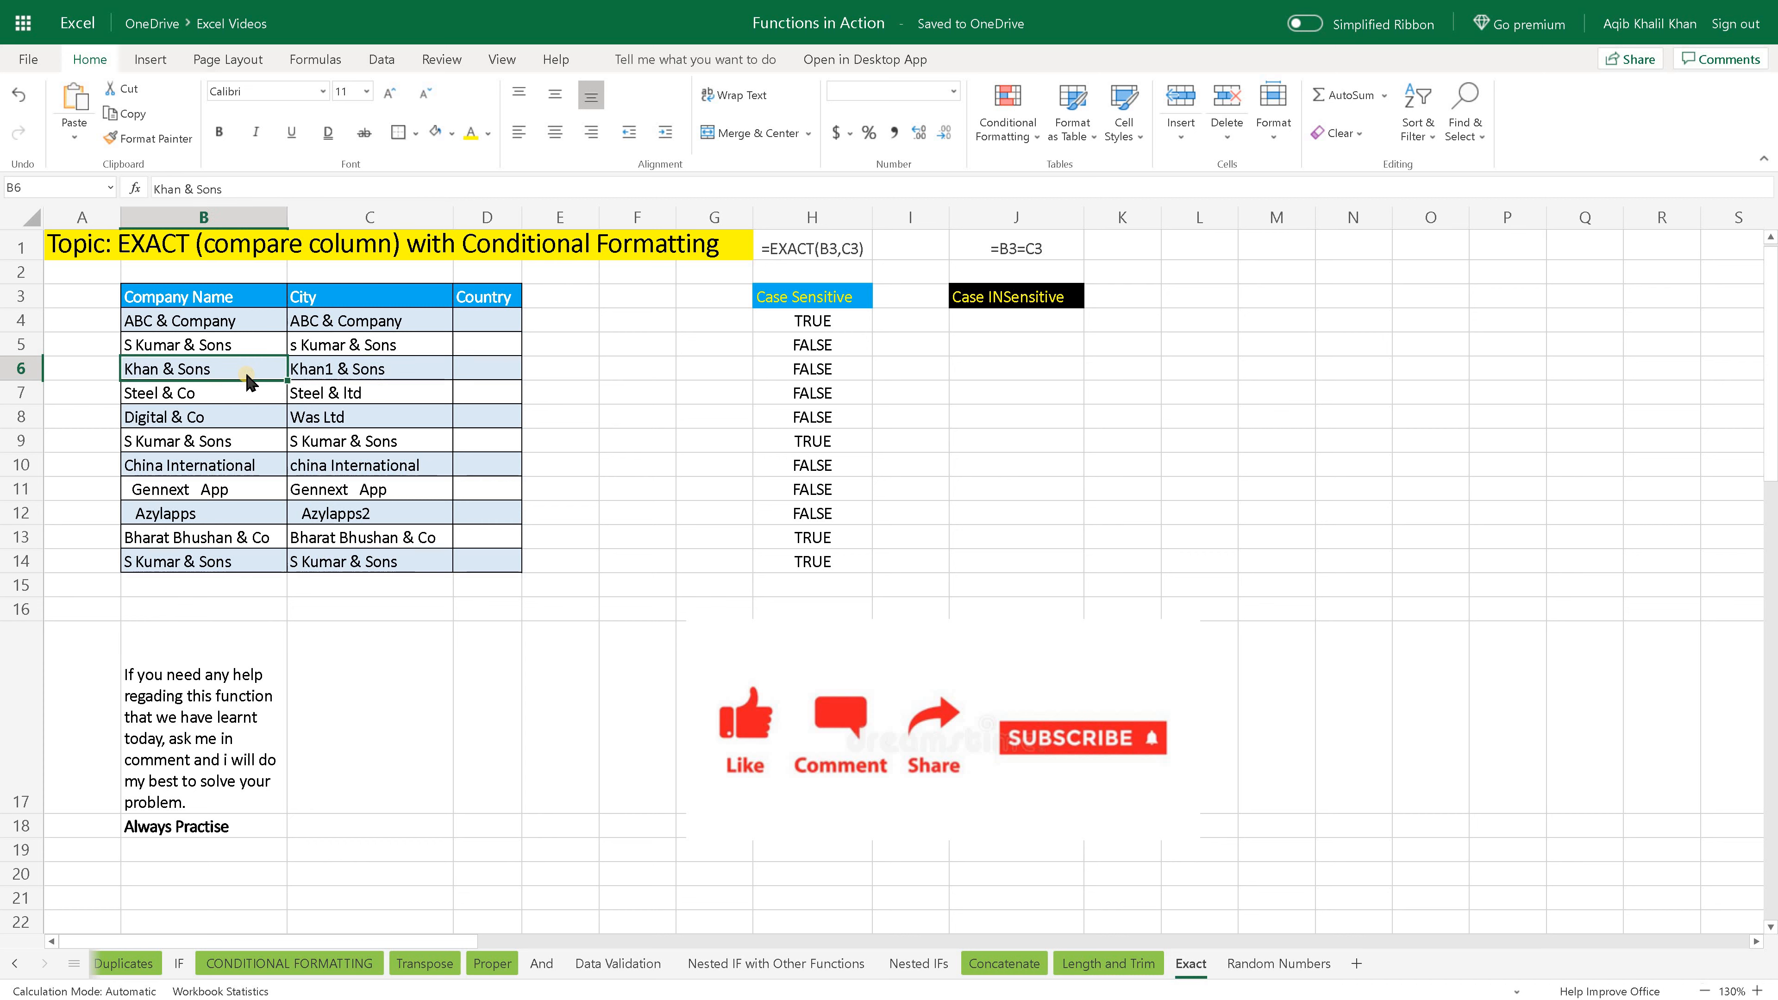
left_click(351, 380)
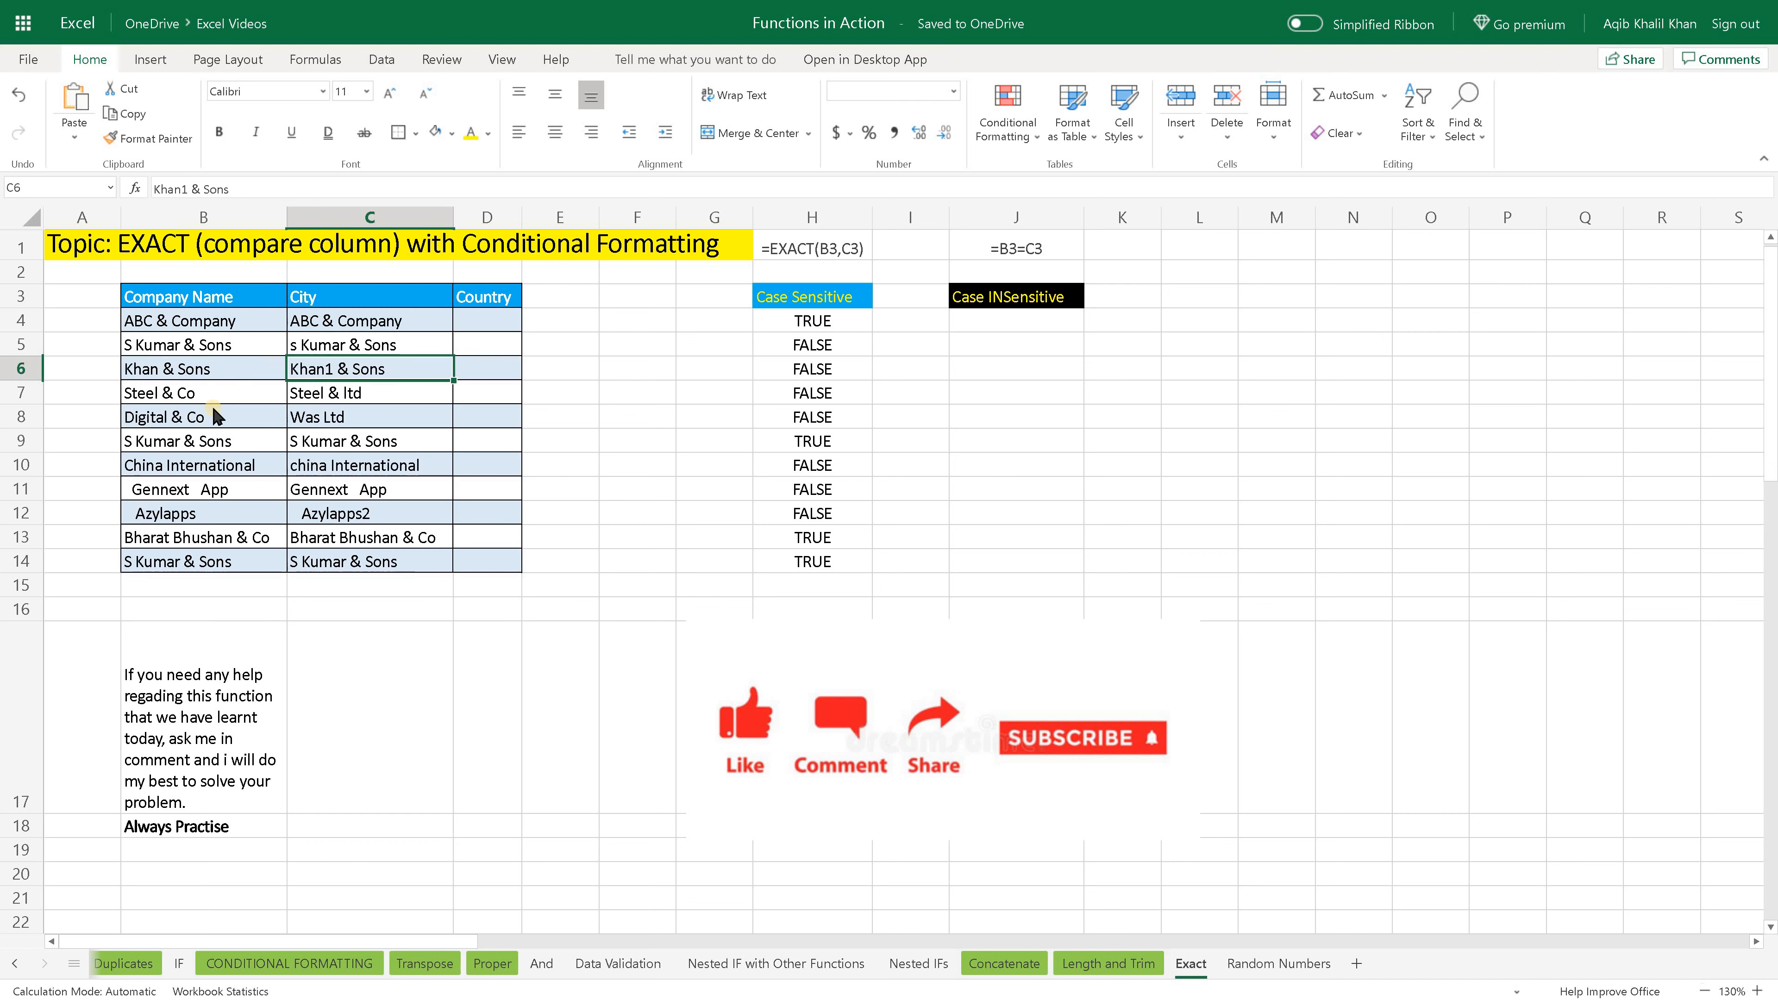
left_click_drag(244, 396, 332, 396)
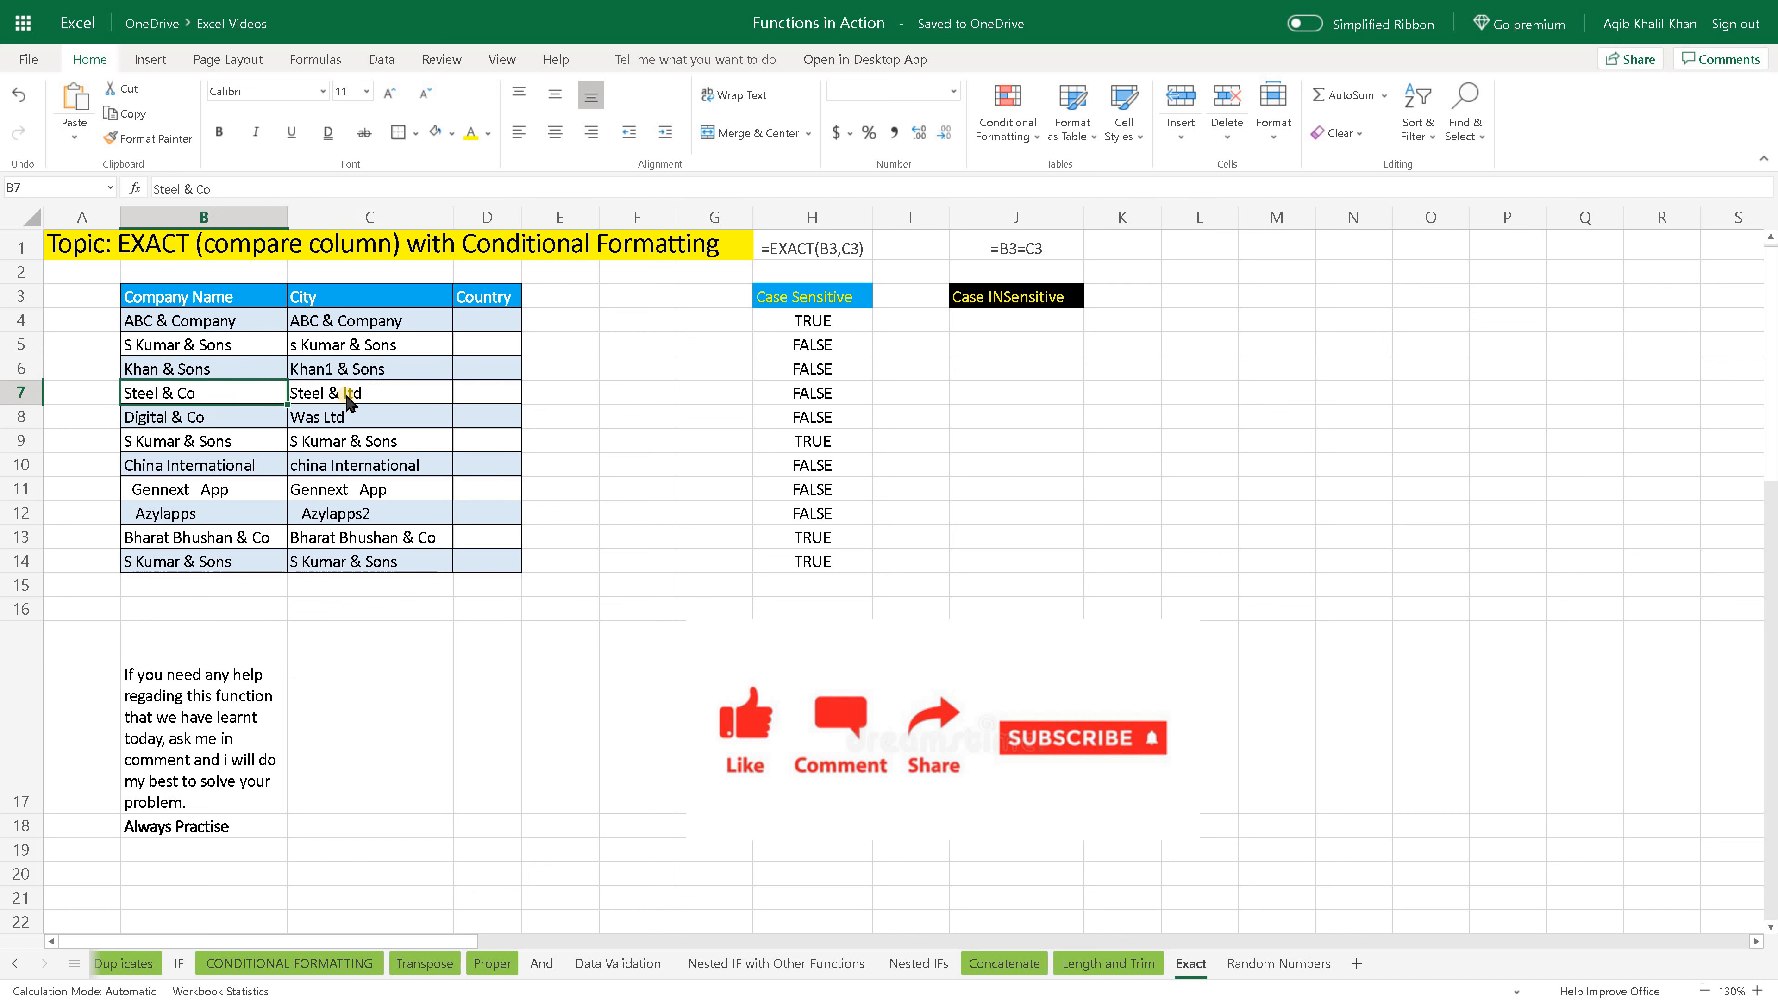
left_click(379, 395)
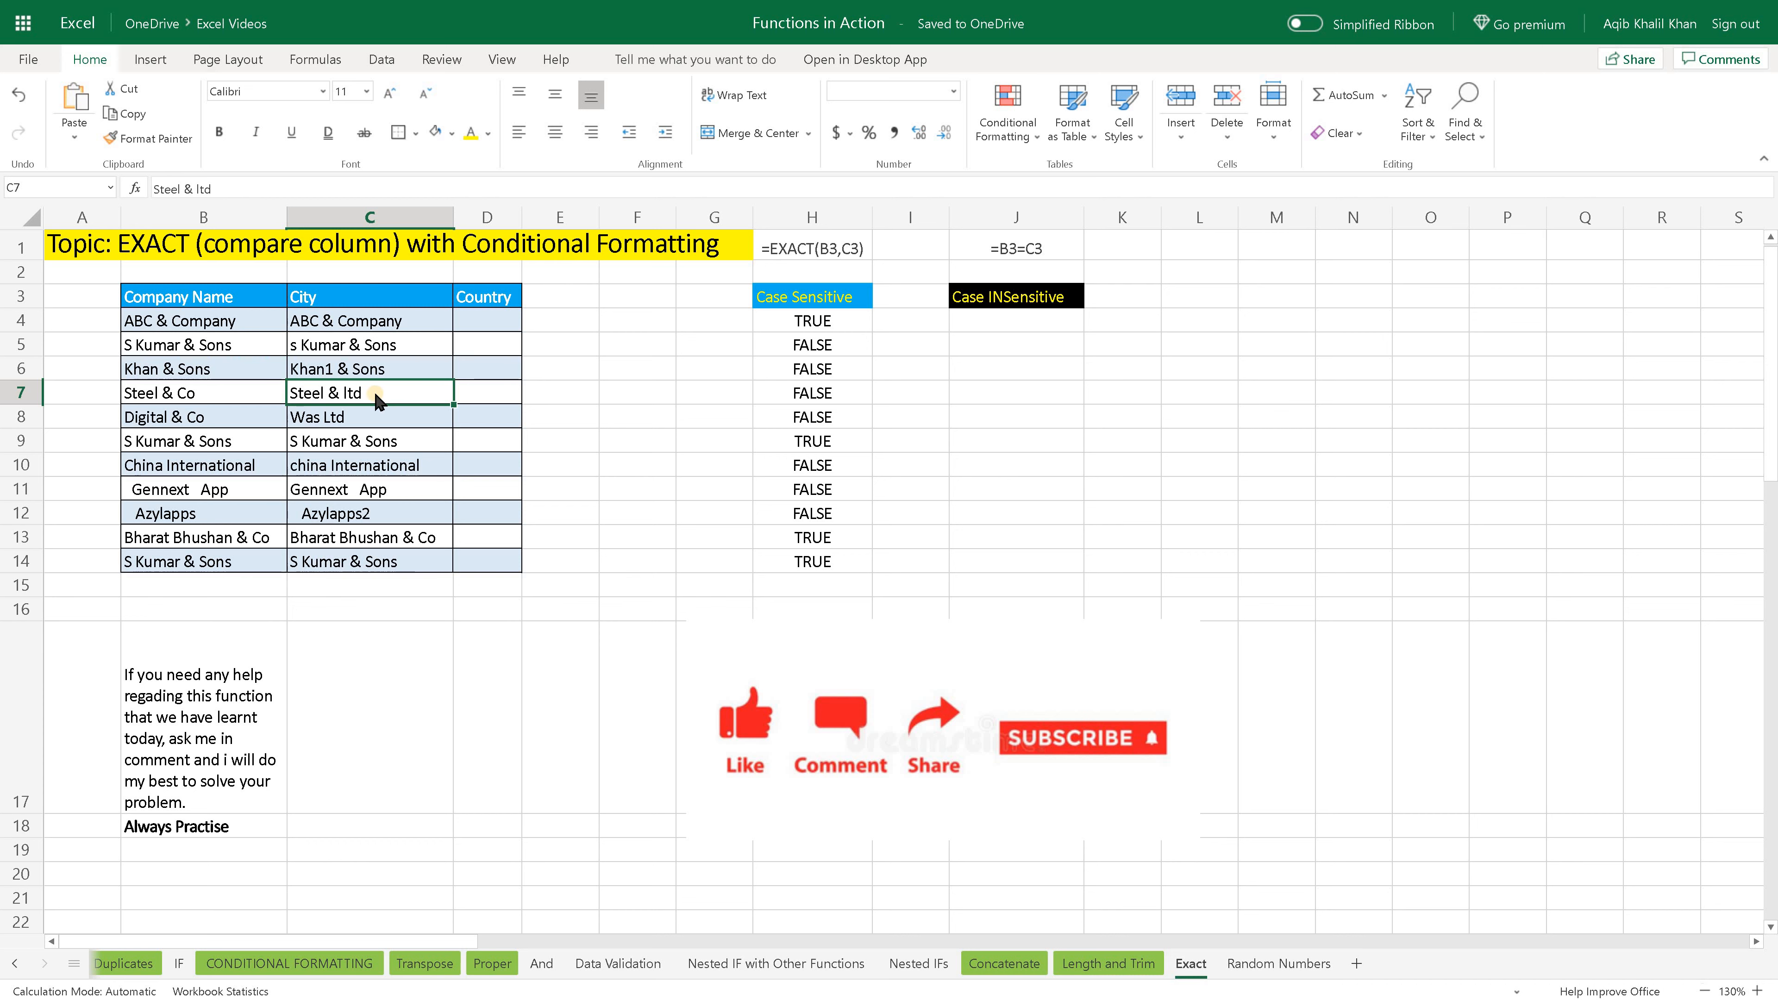
left_click(250, 396)
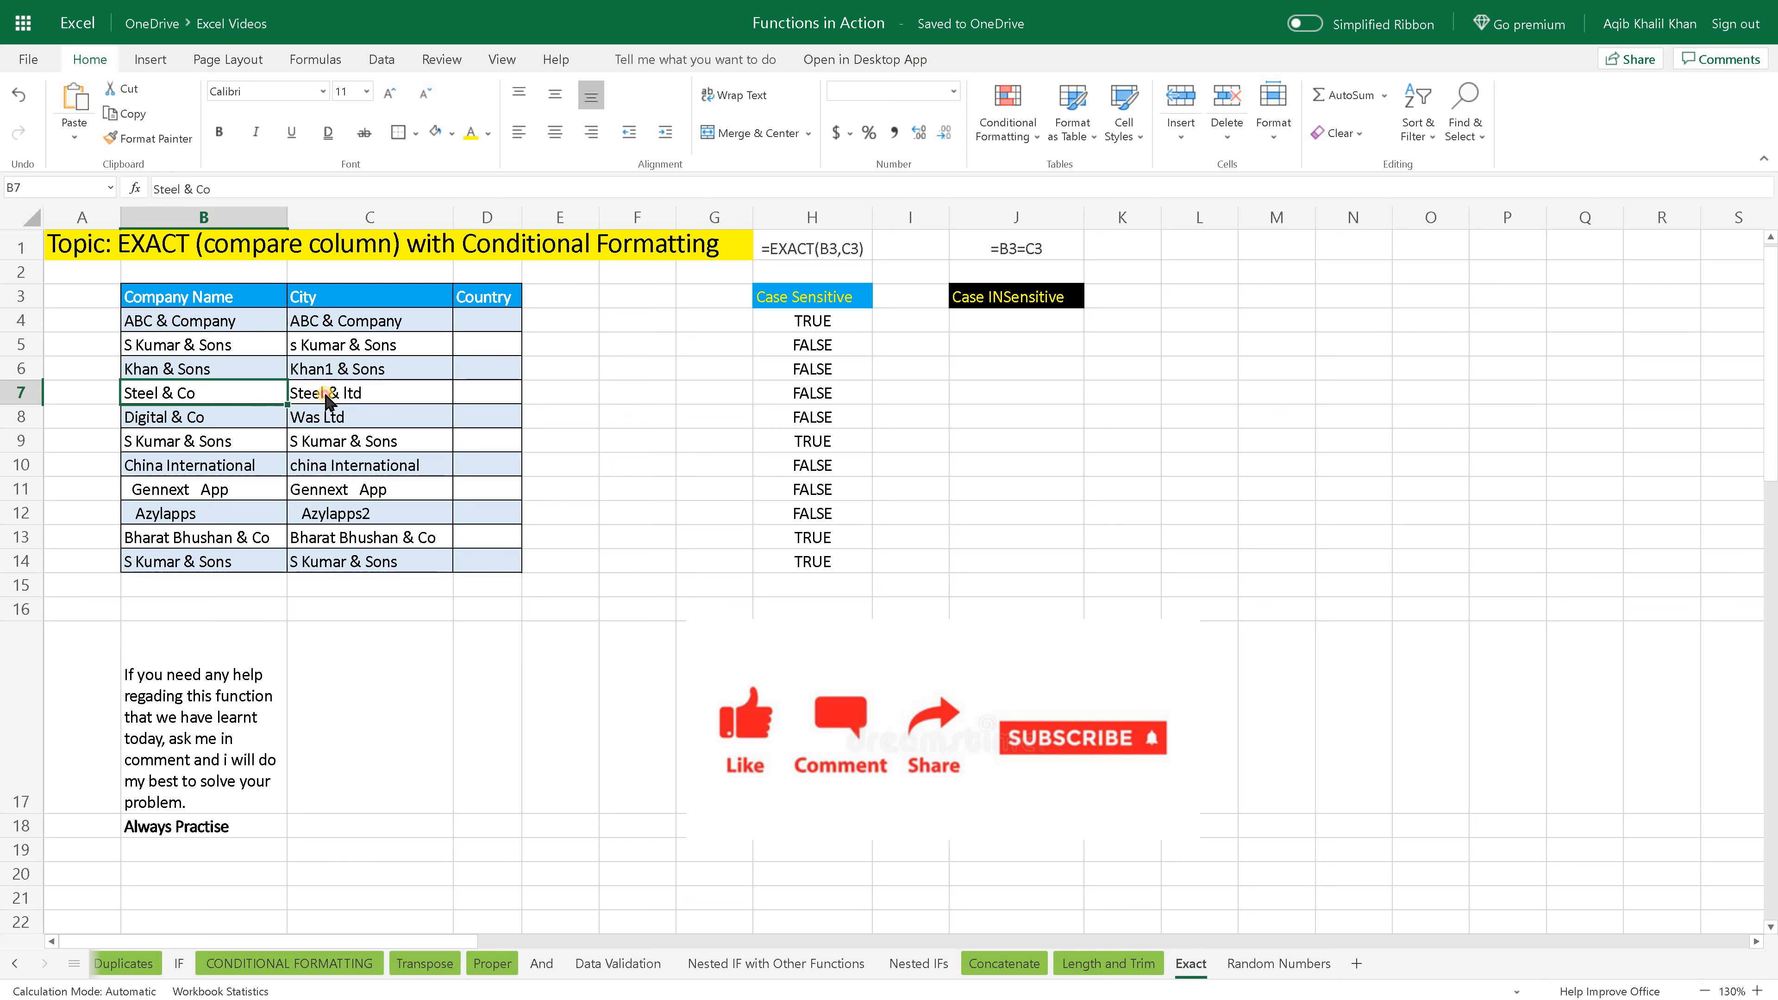
left_click(359, 395)
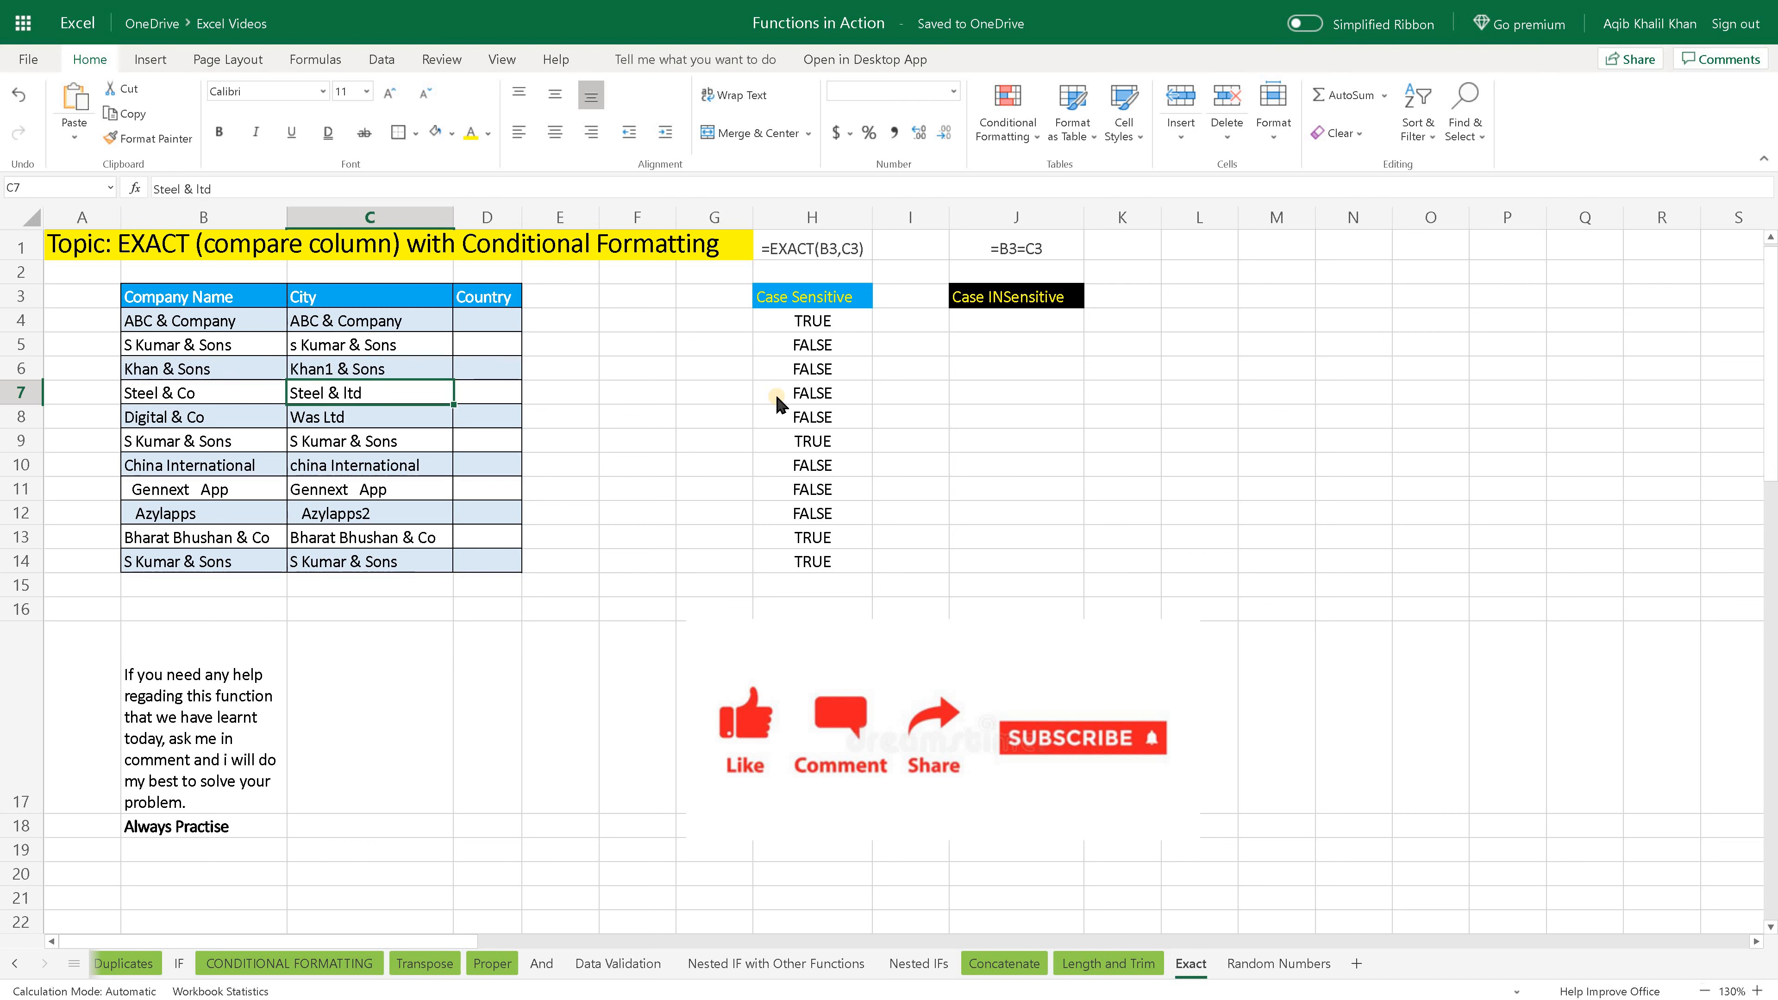
left_click(800, 395)
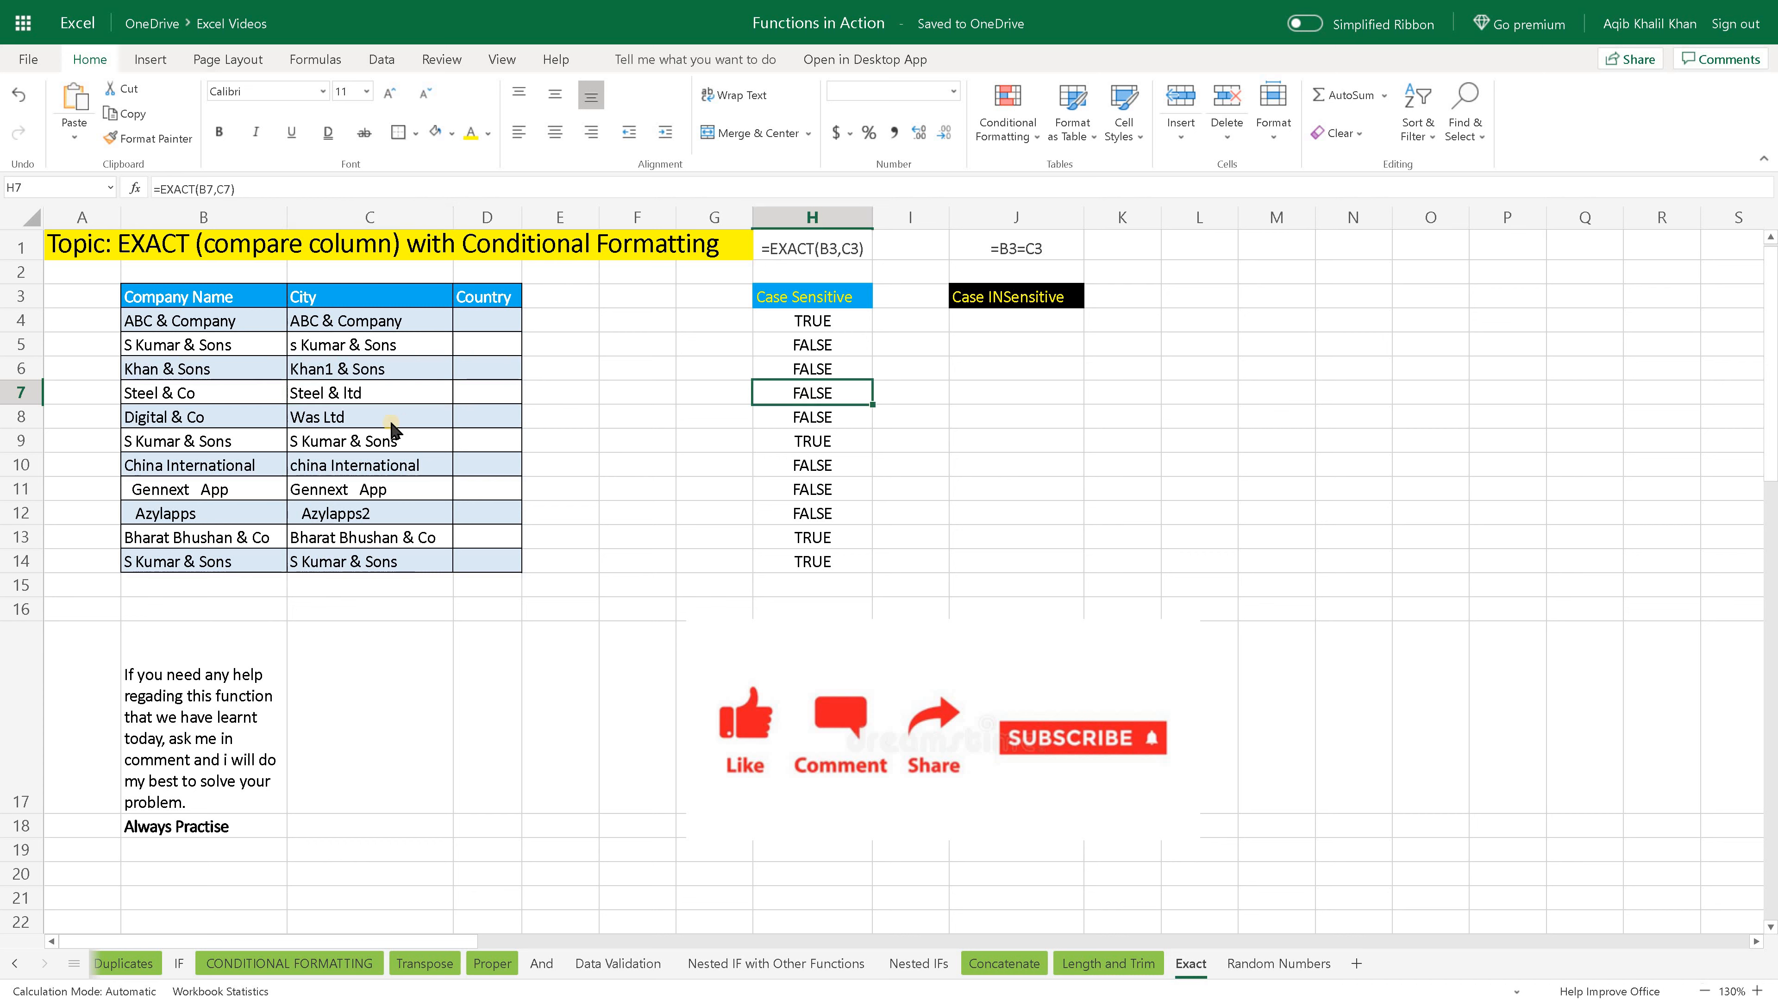
- Check the Company Name and City texts in rows 8 and 9 against their case-sensitive results in column H
left_click(231, 419)
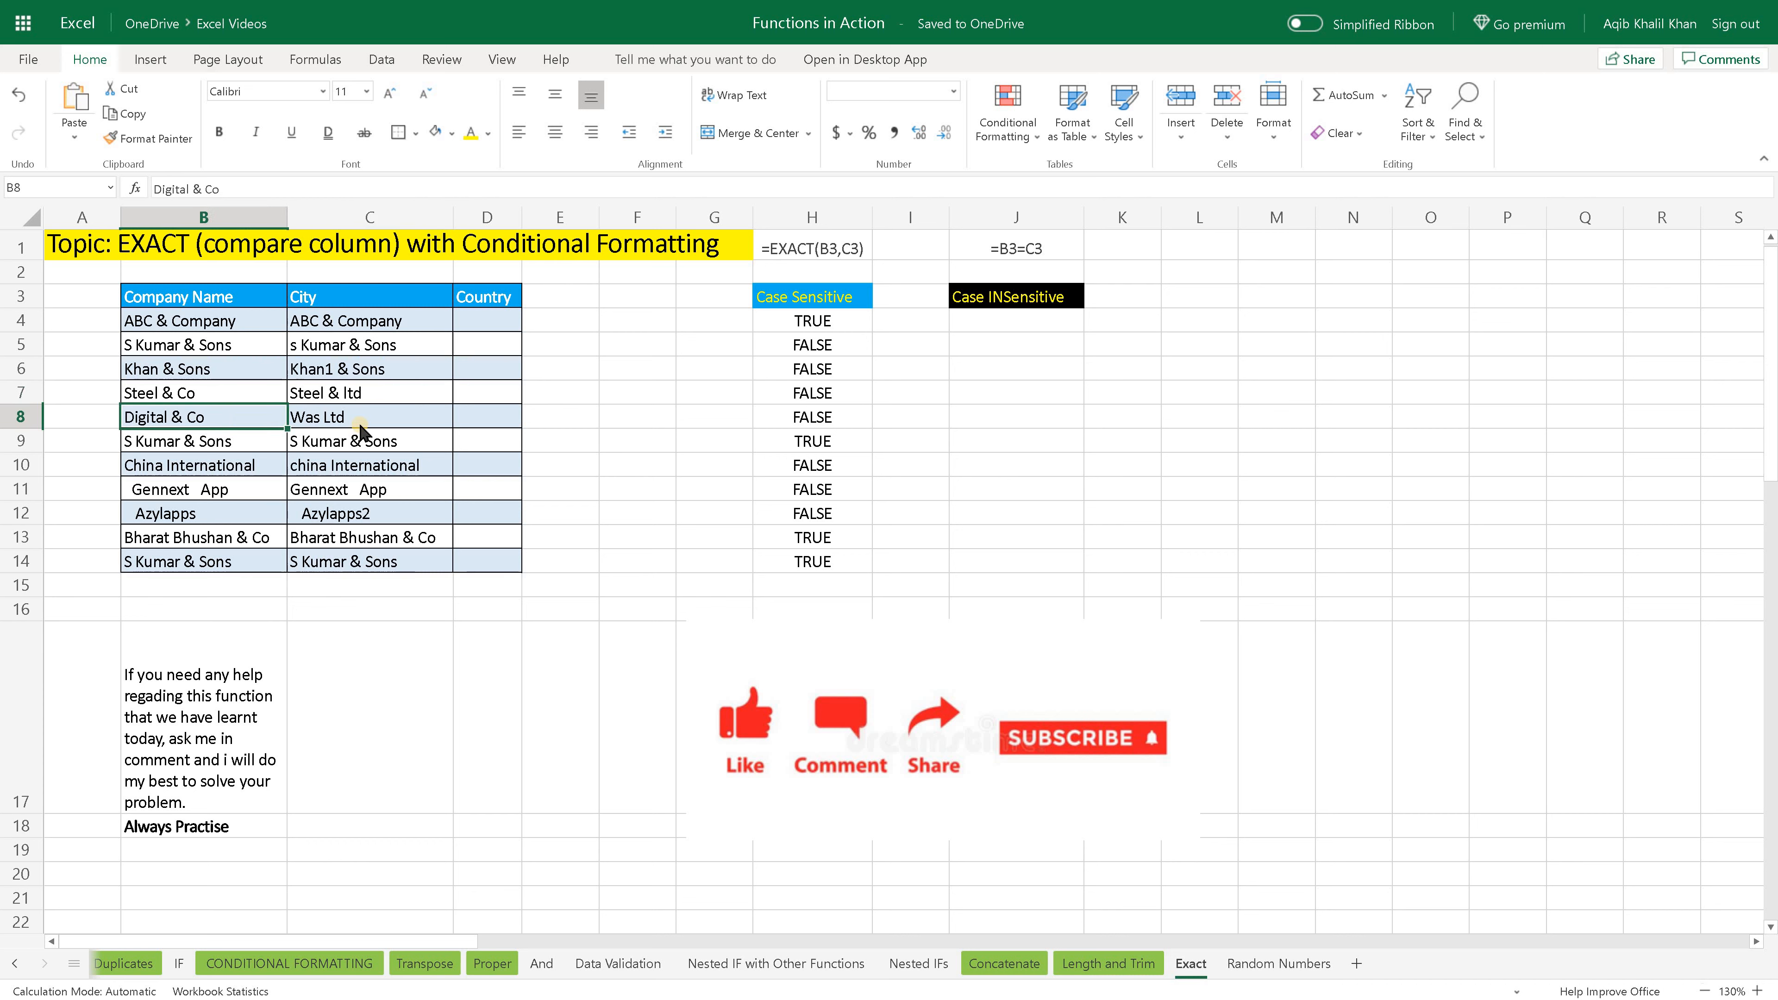
left_click(785, 418)
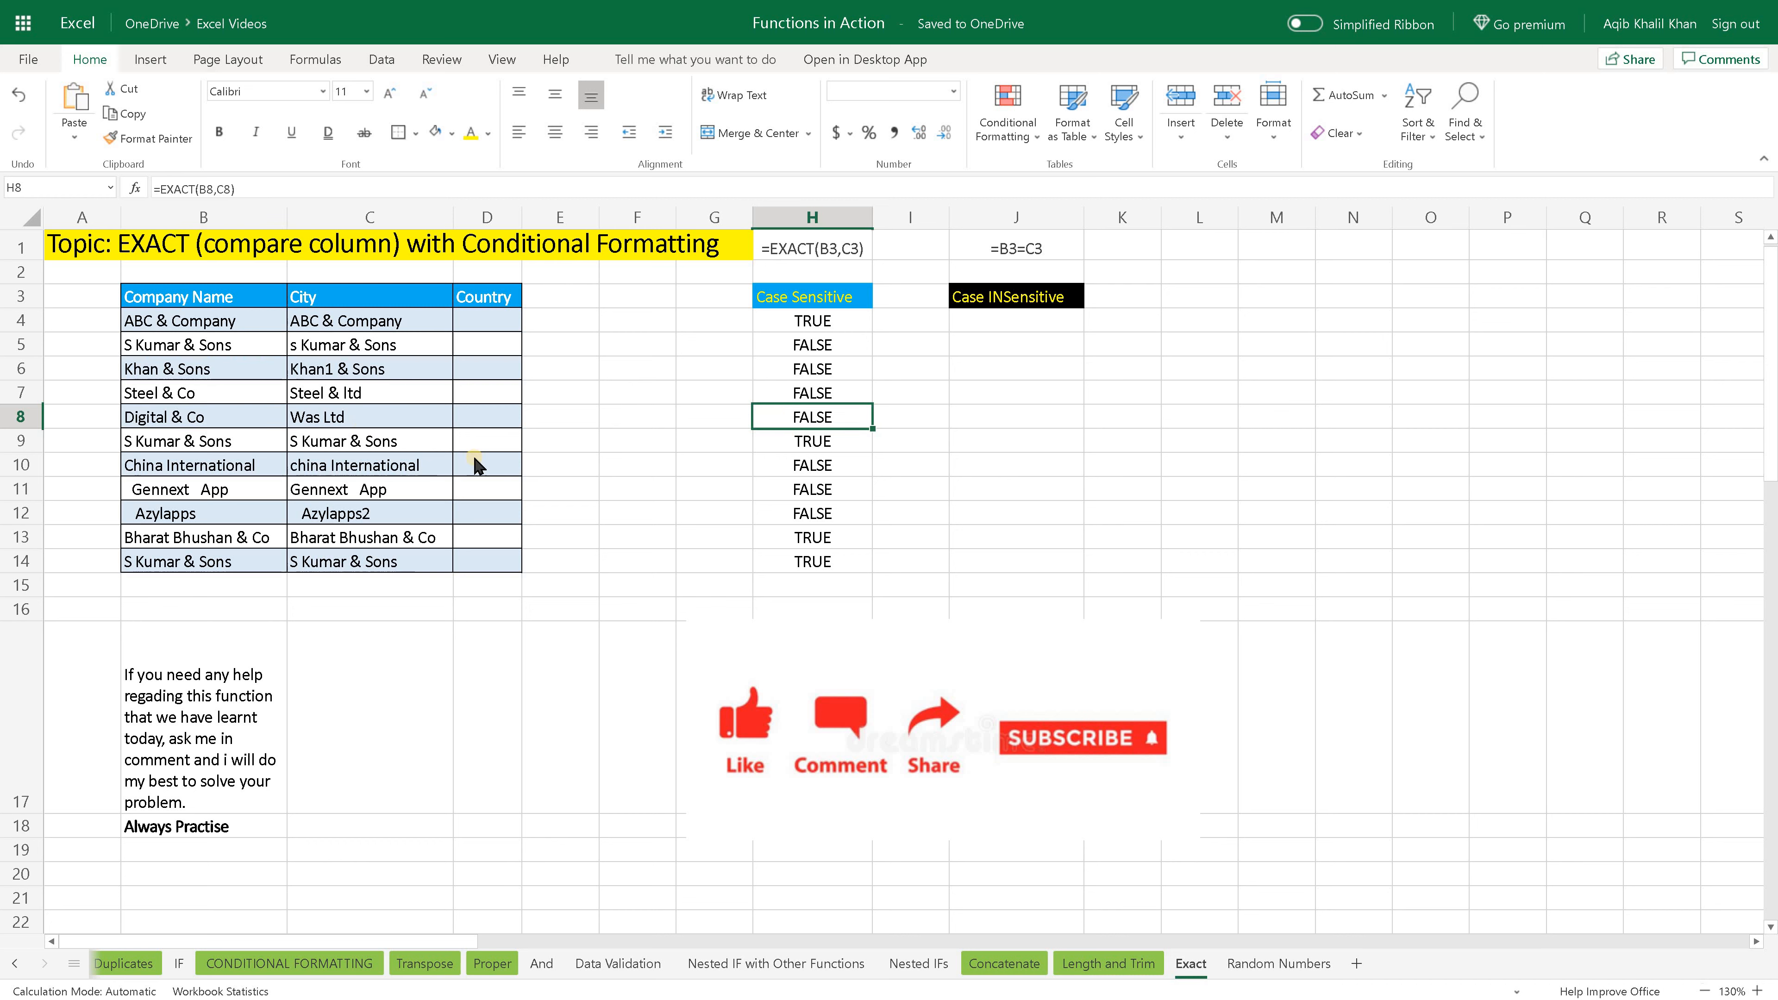
left_click(229, 443)
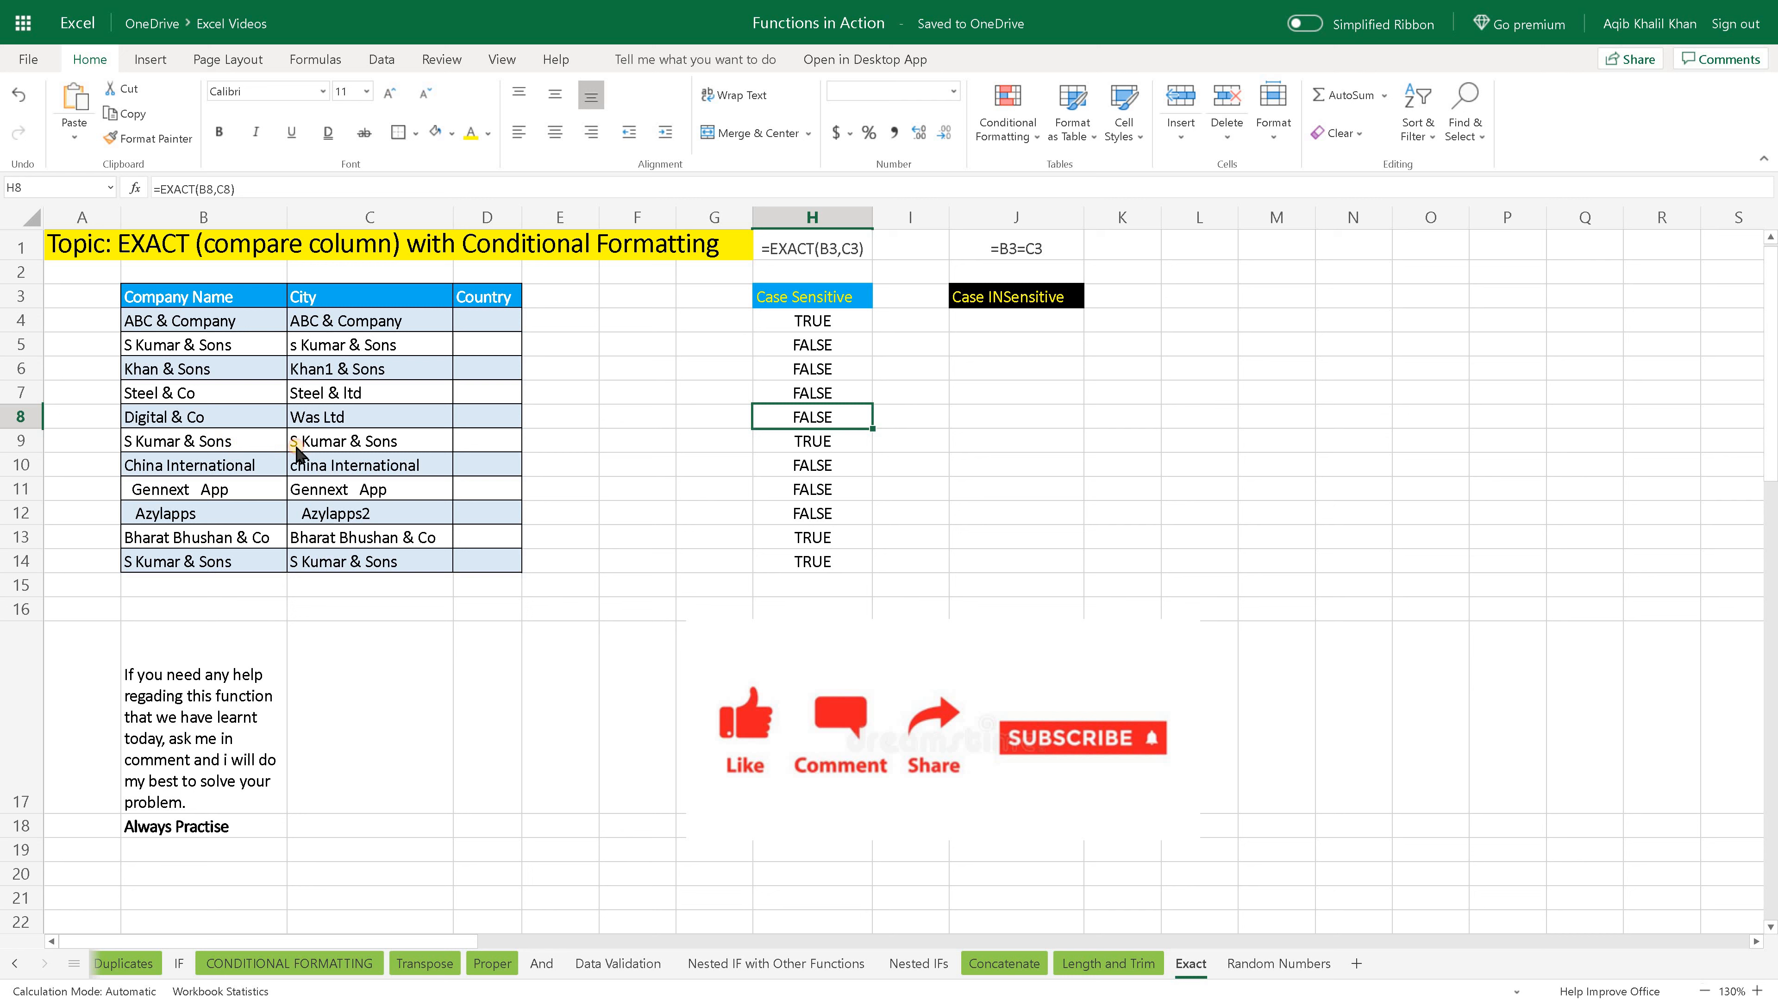
left_click(337, 448)
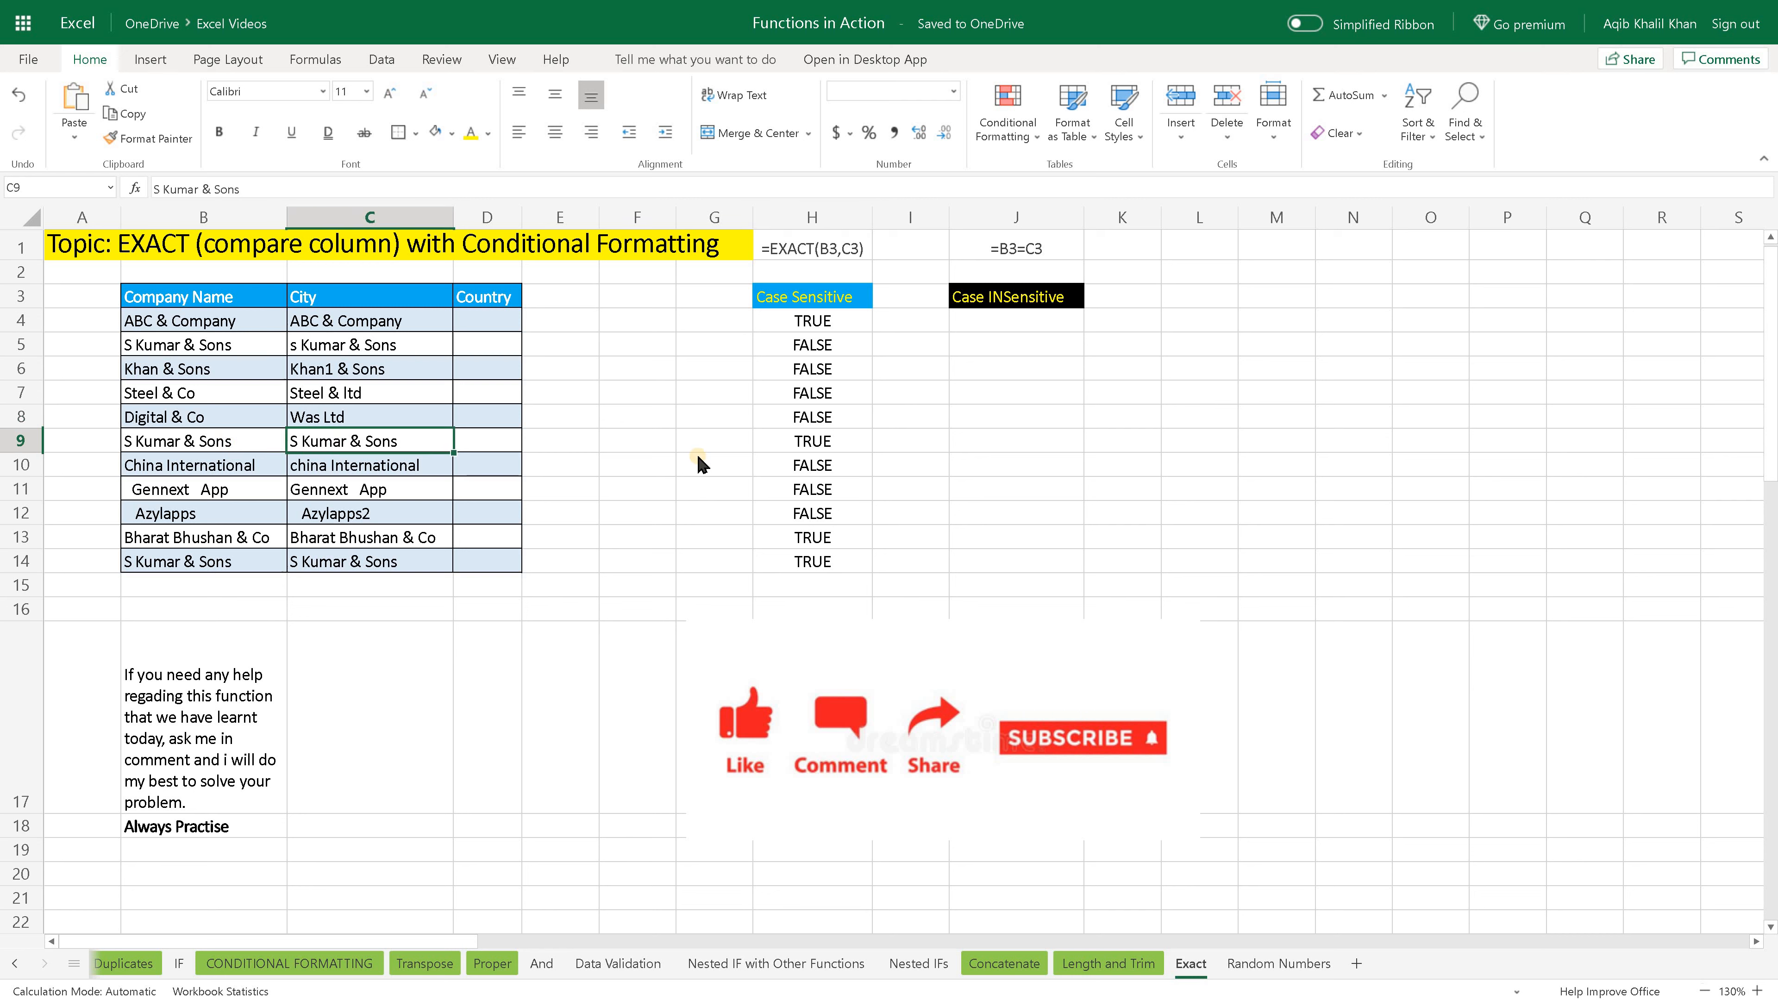
left_click(785, 443)
- Compare the capitalisation of the entries in row 5 with those in row 9, along with their EXACT results
left_click(266, 348)
left_click(359, 350)
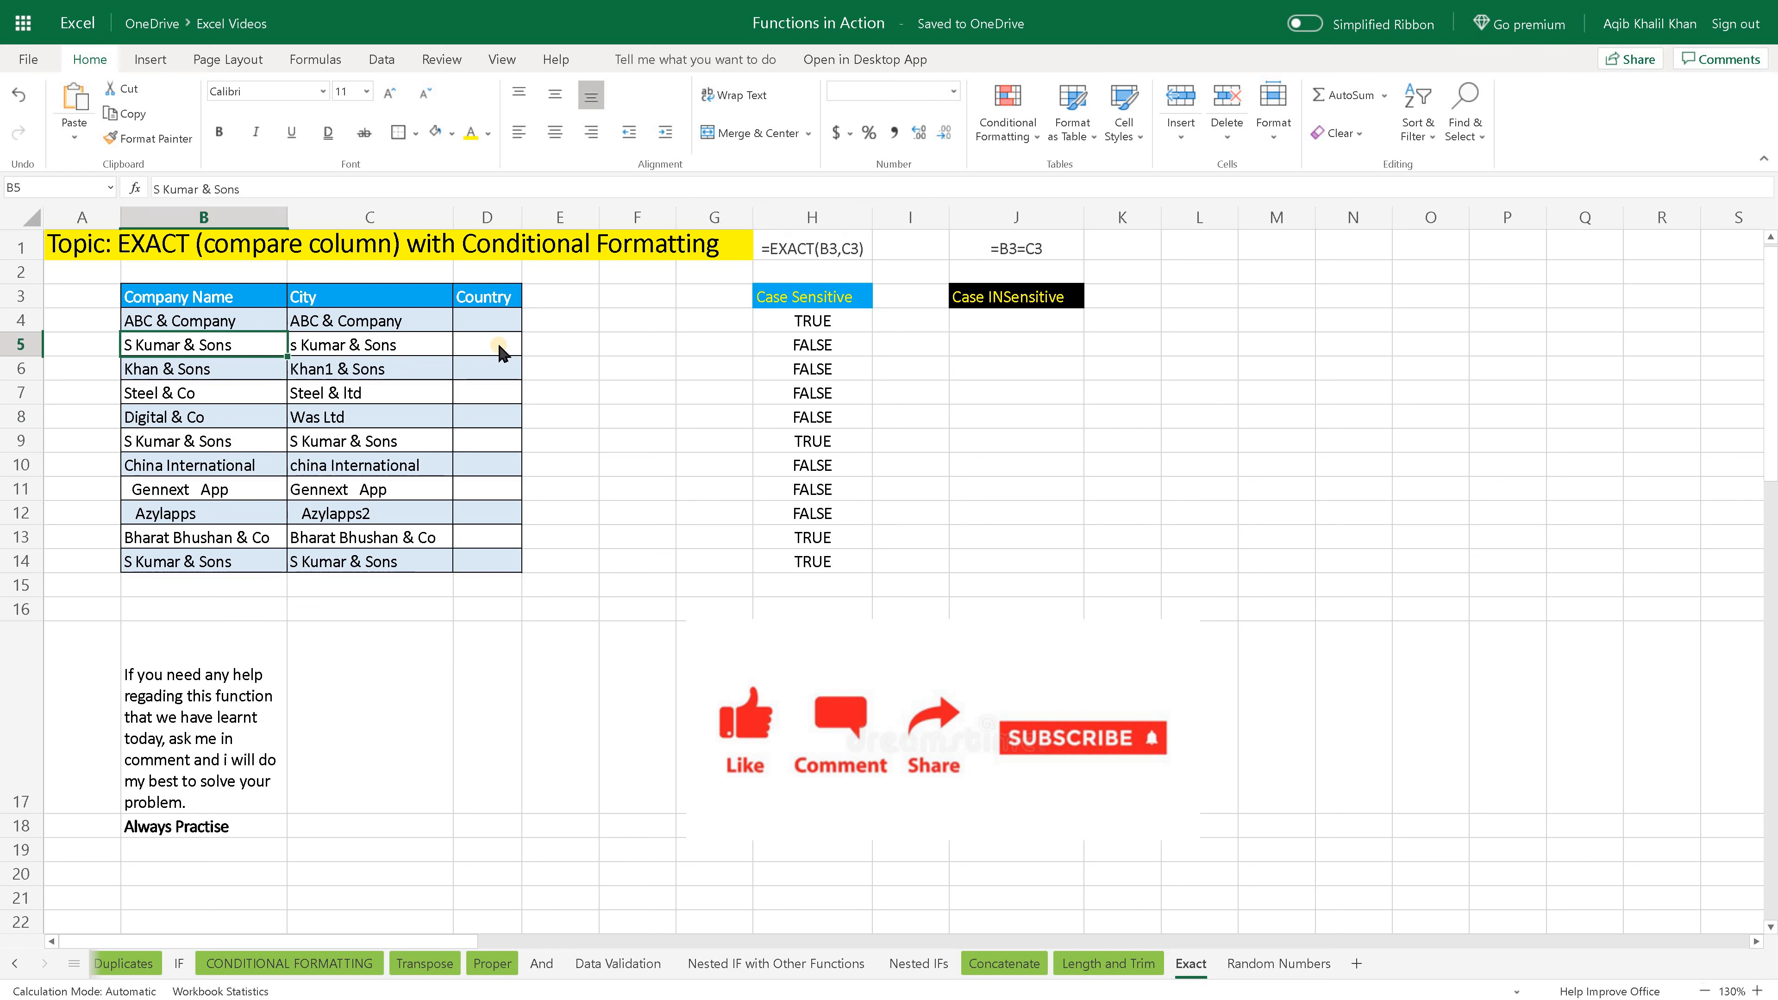
left_click(822, 350)
left_click_drag(192, 445, 727, 448)
left_click(793, 445)
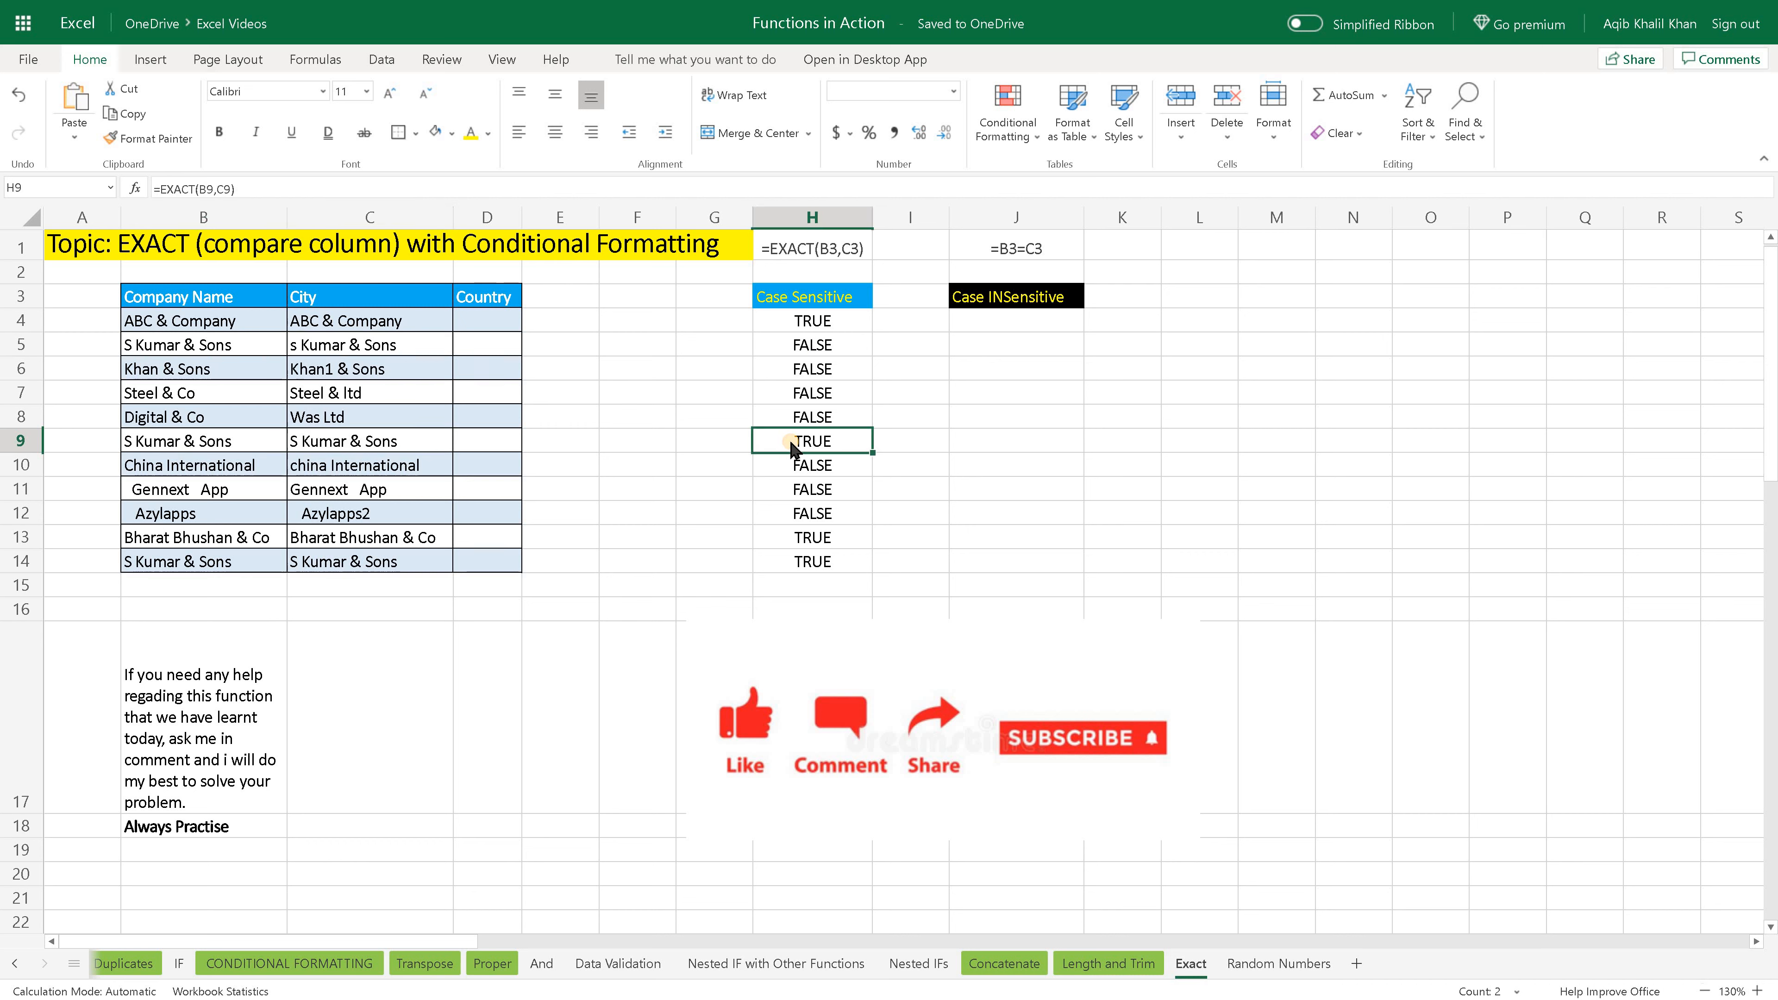
left_click(299, 350)
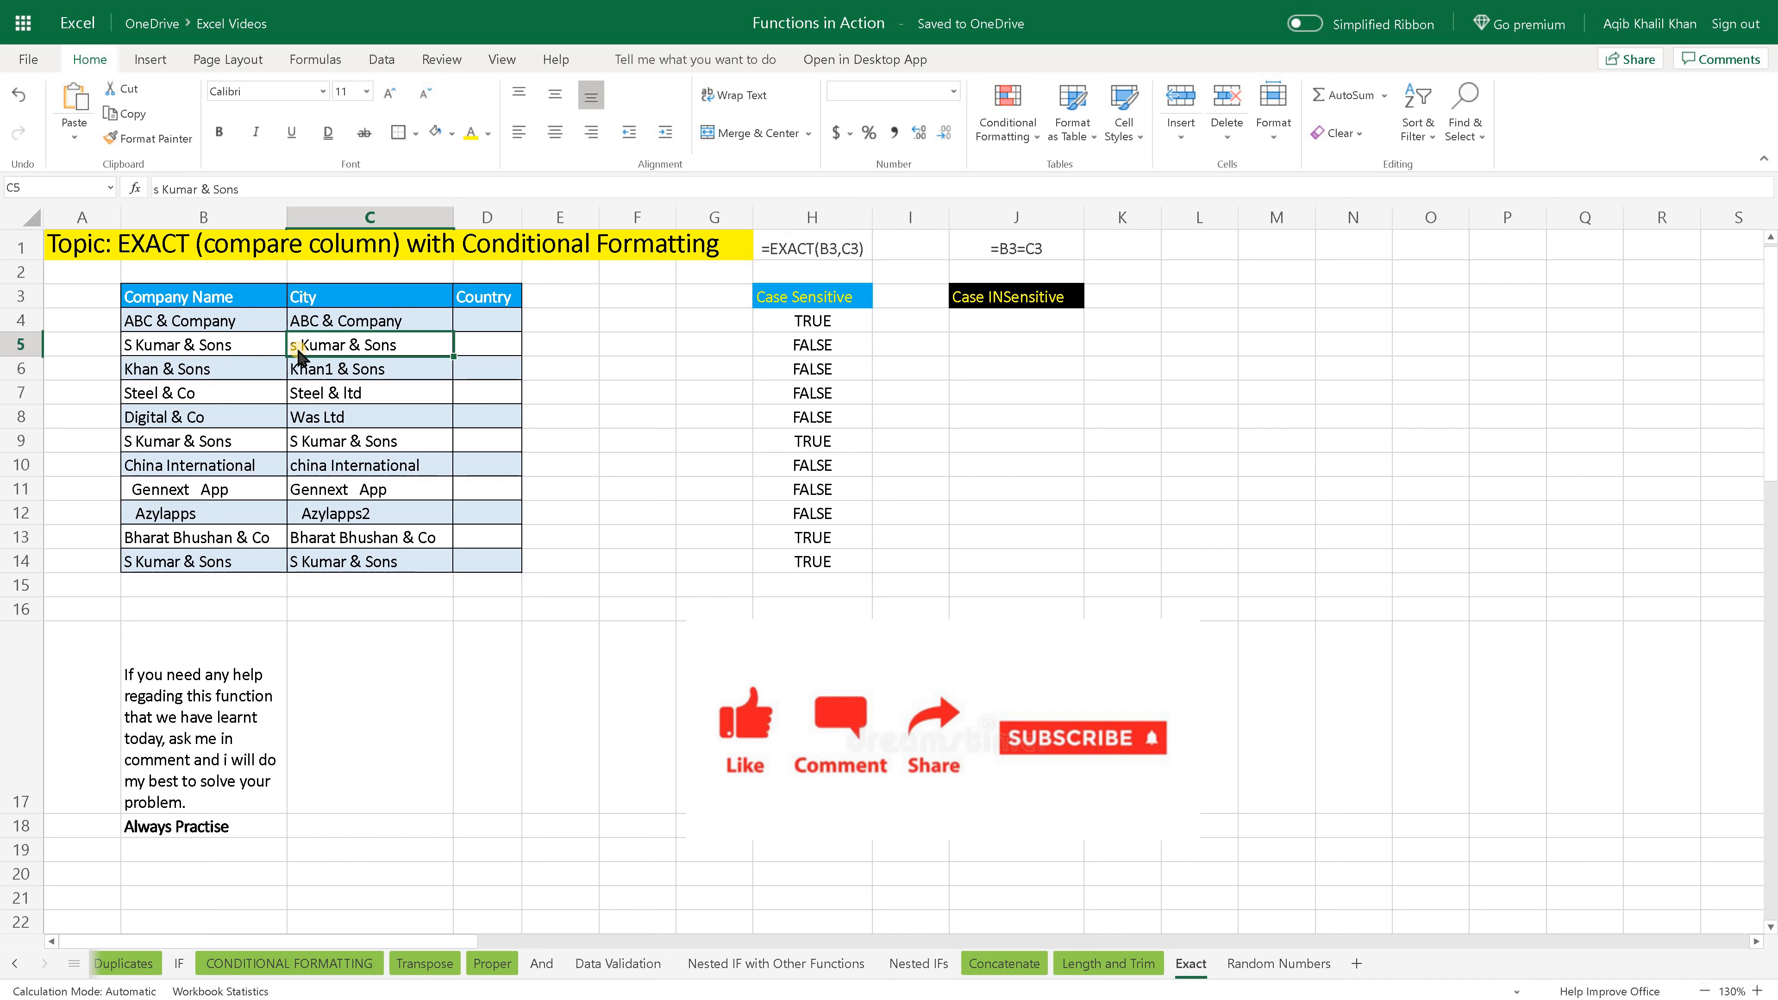
left_click(299, 445)
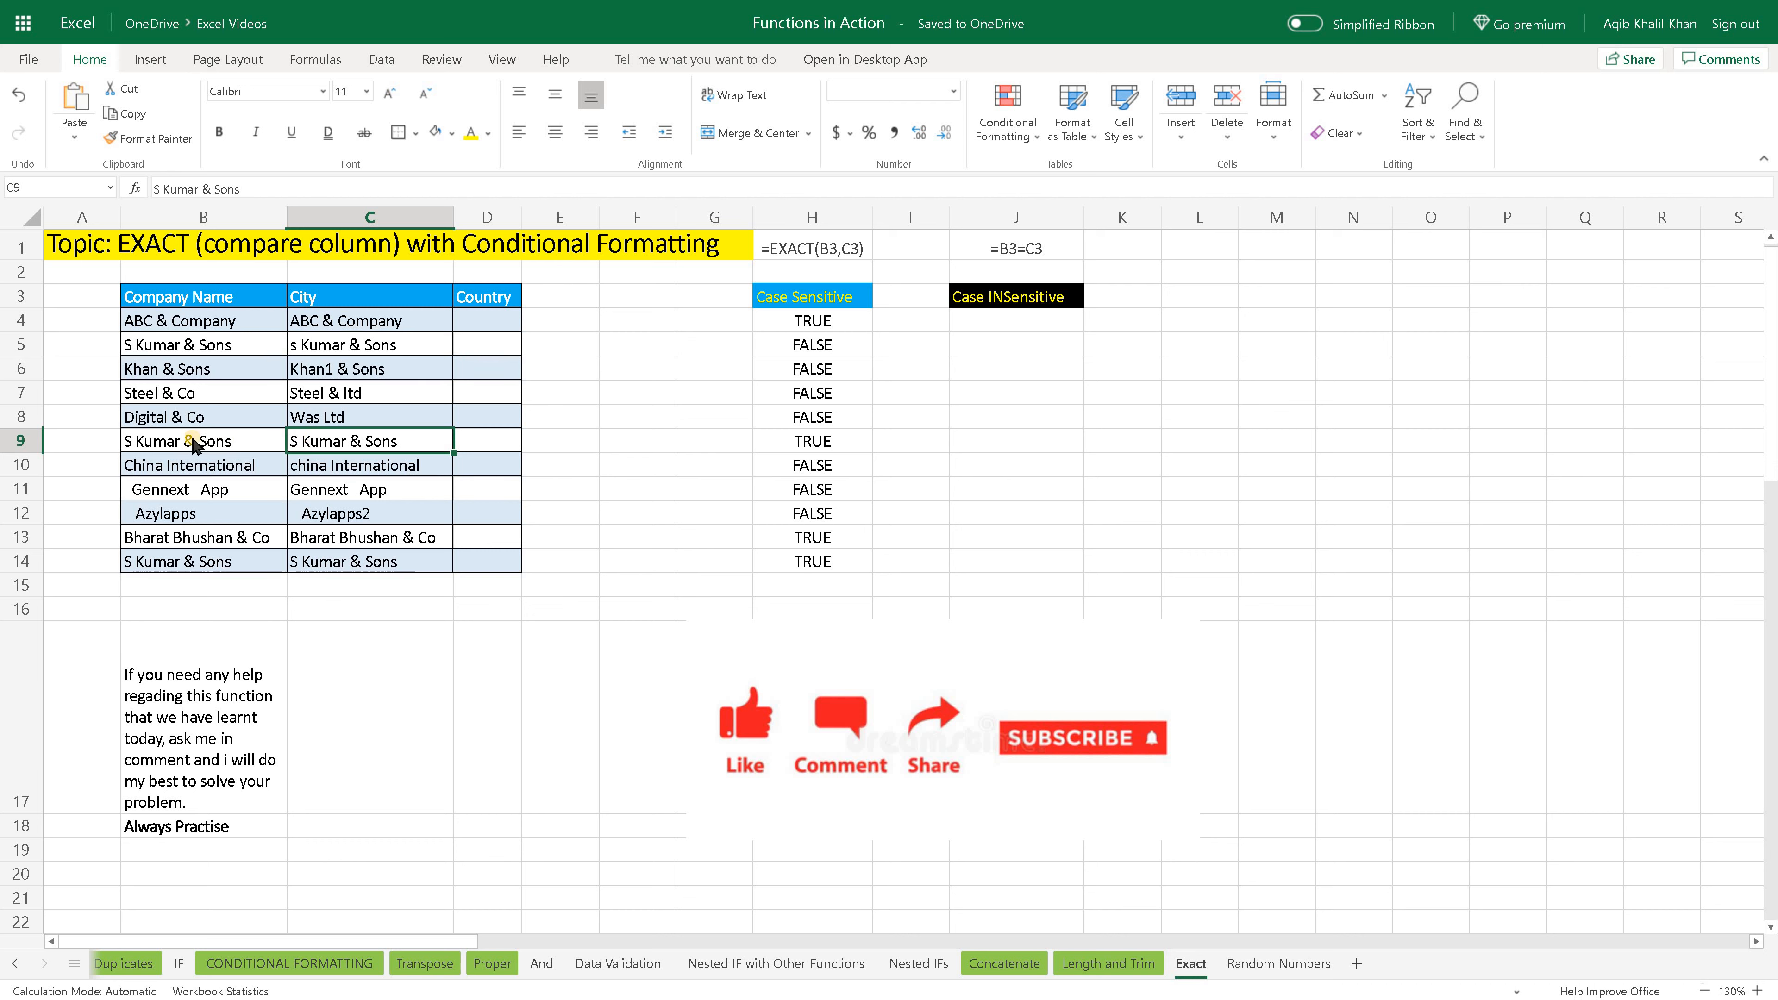
left_click(191, 443)
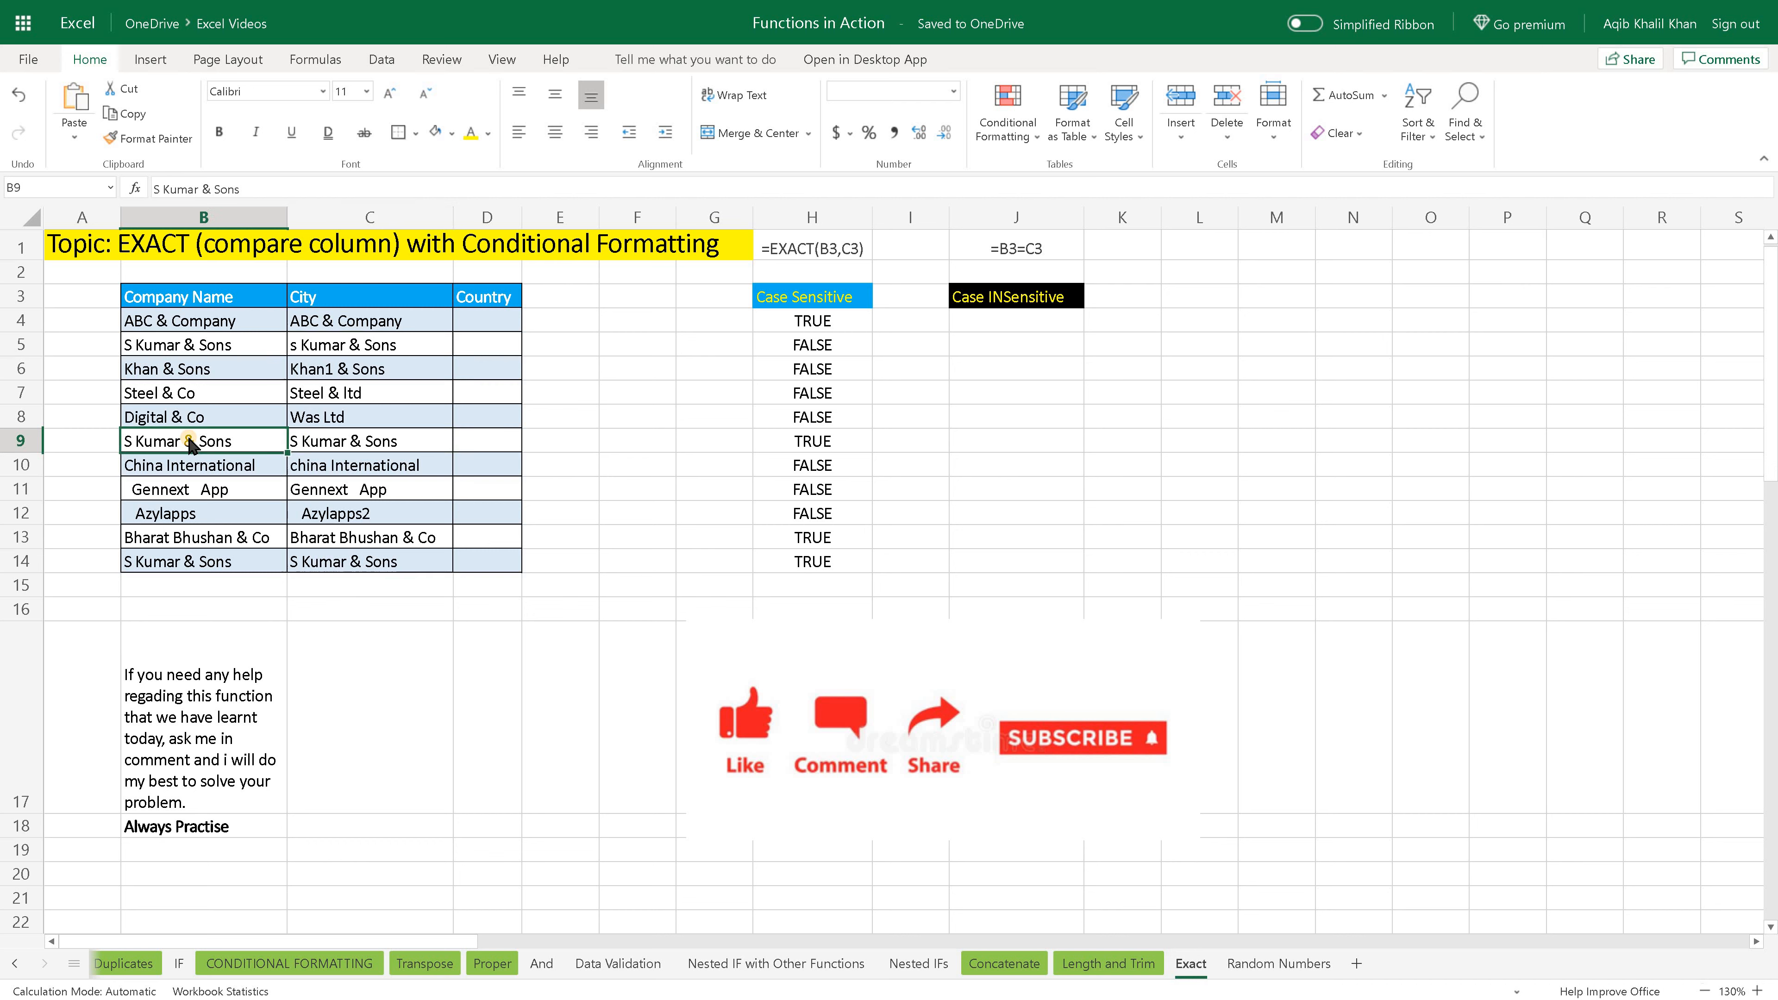
left_click(787, 442)
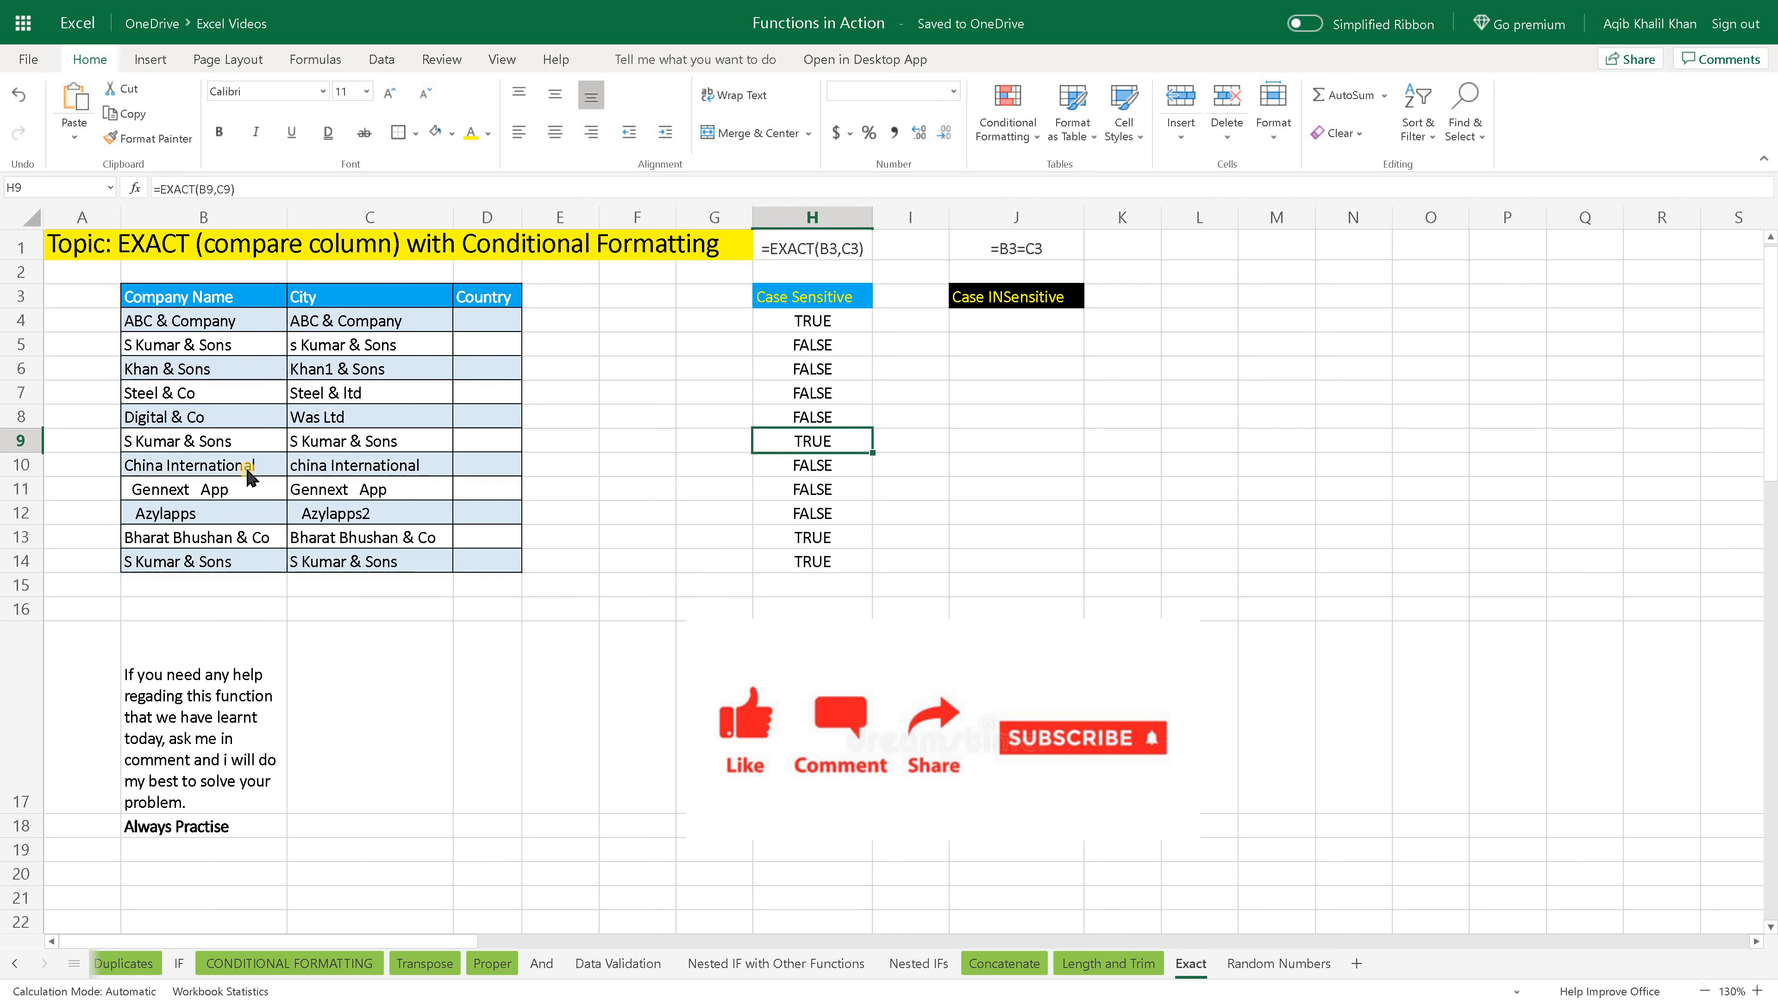
- Examine rows 10 to 14, comparing the spacing of the two Gennext App entries in row 11 with their EXACT result
left_click_drag(246, 468, 802, 562)
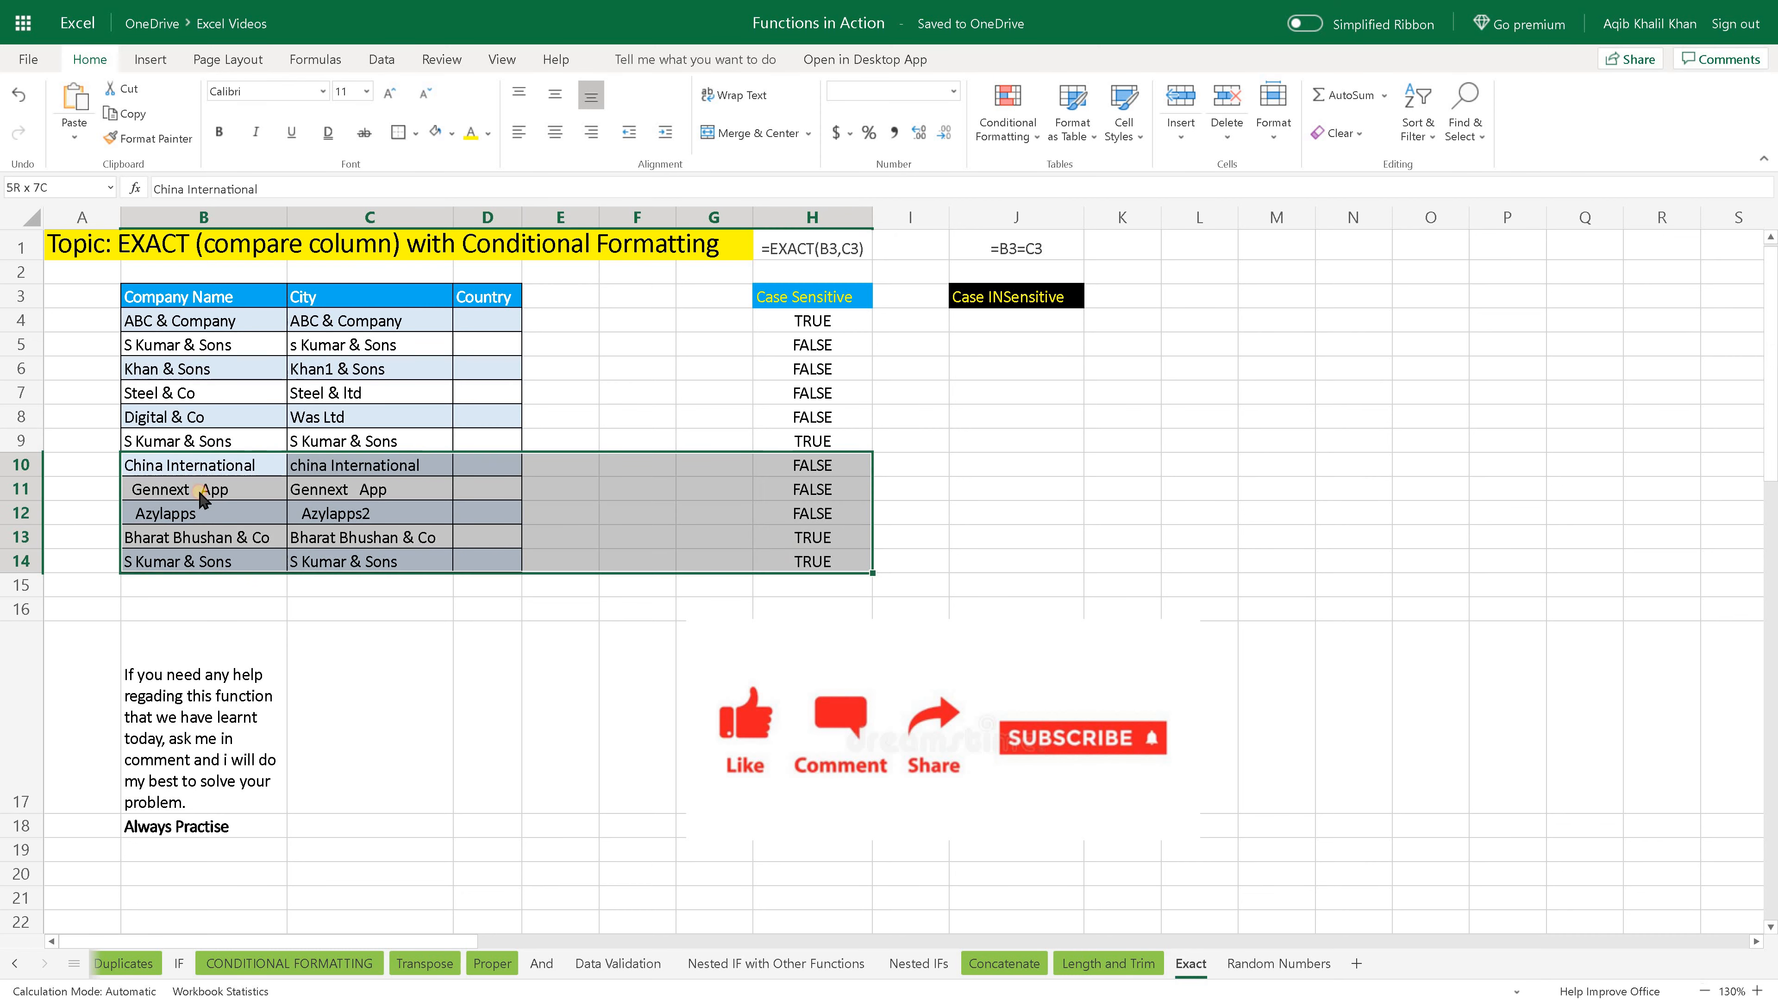
left_click(214, 492)
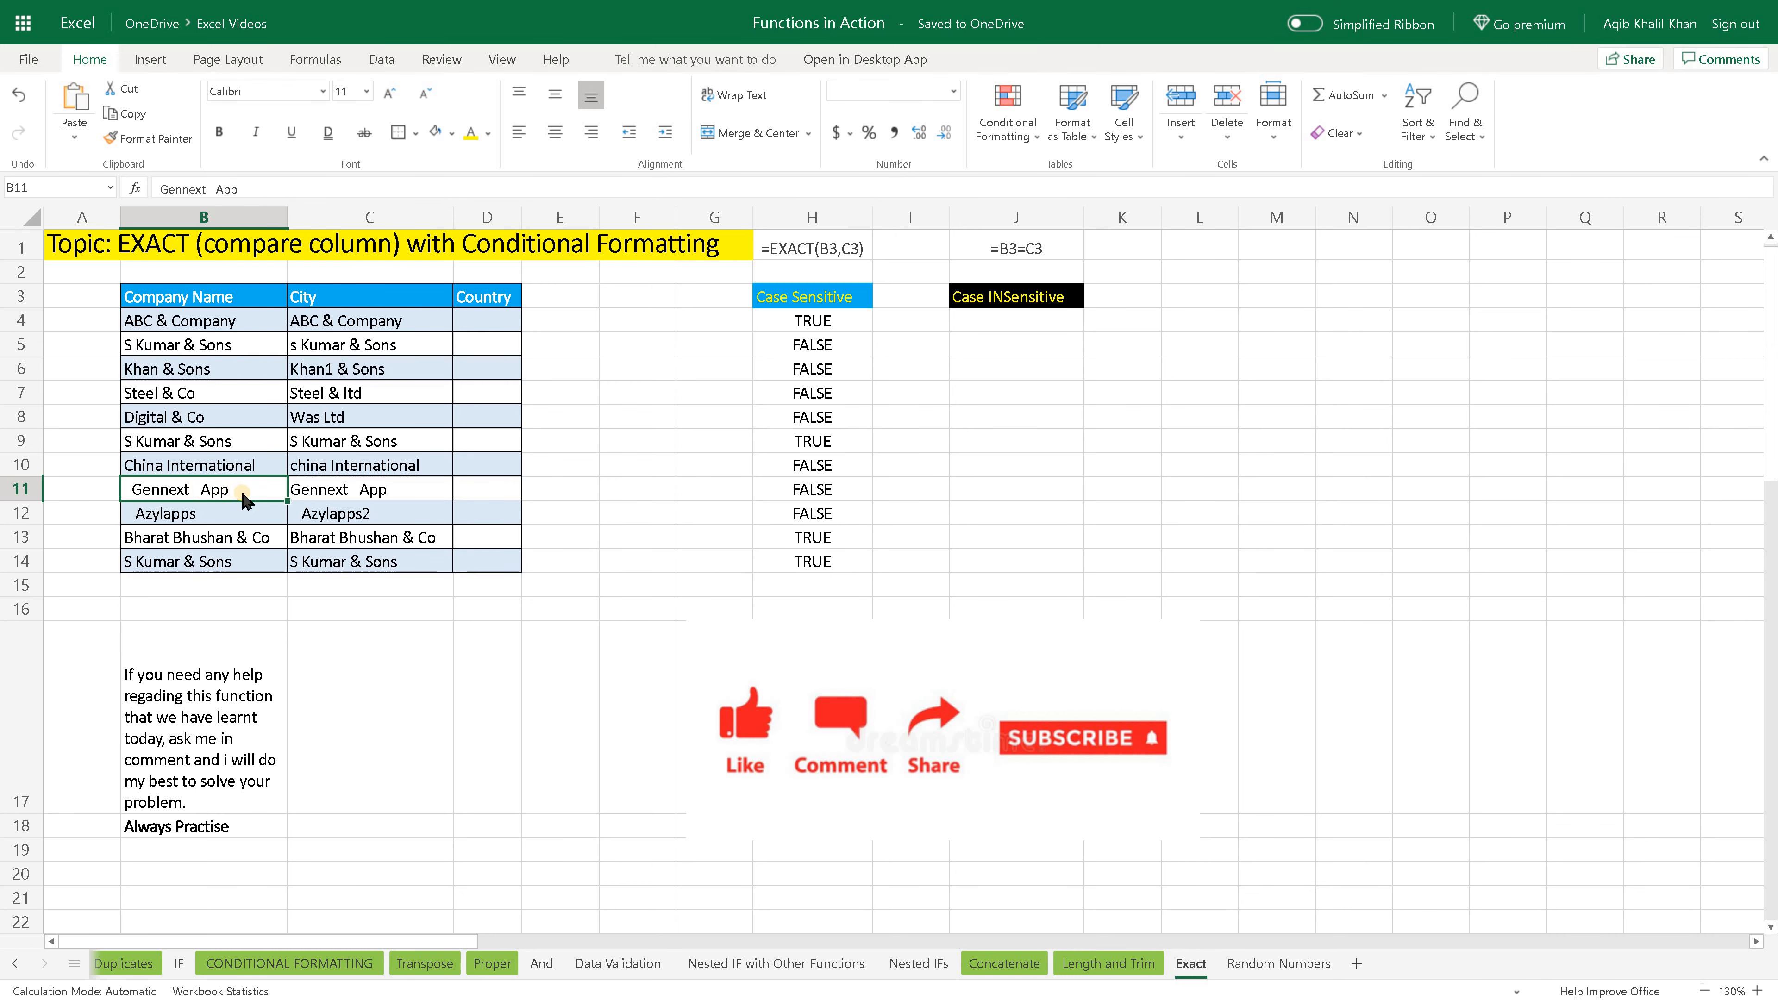
left_click(342, 501)
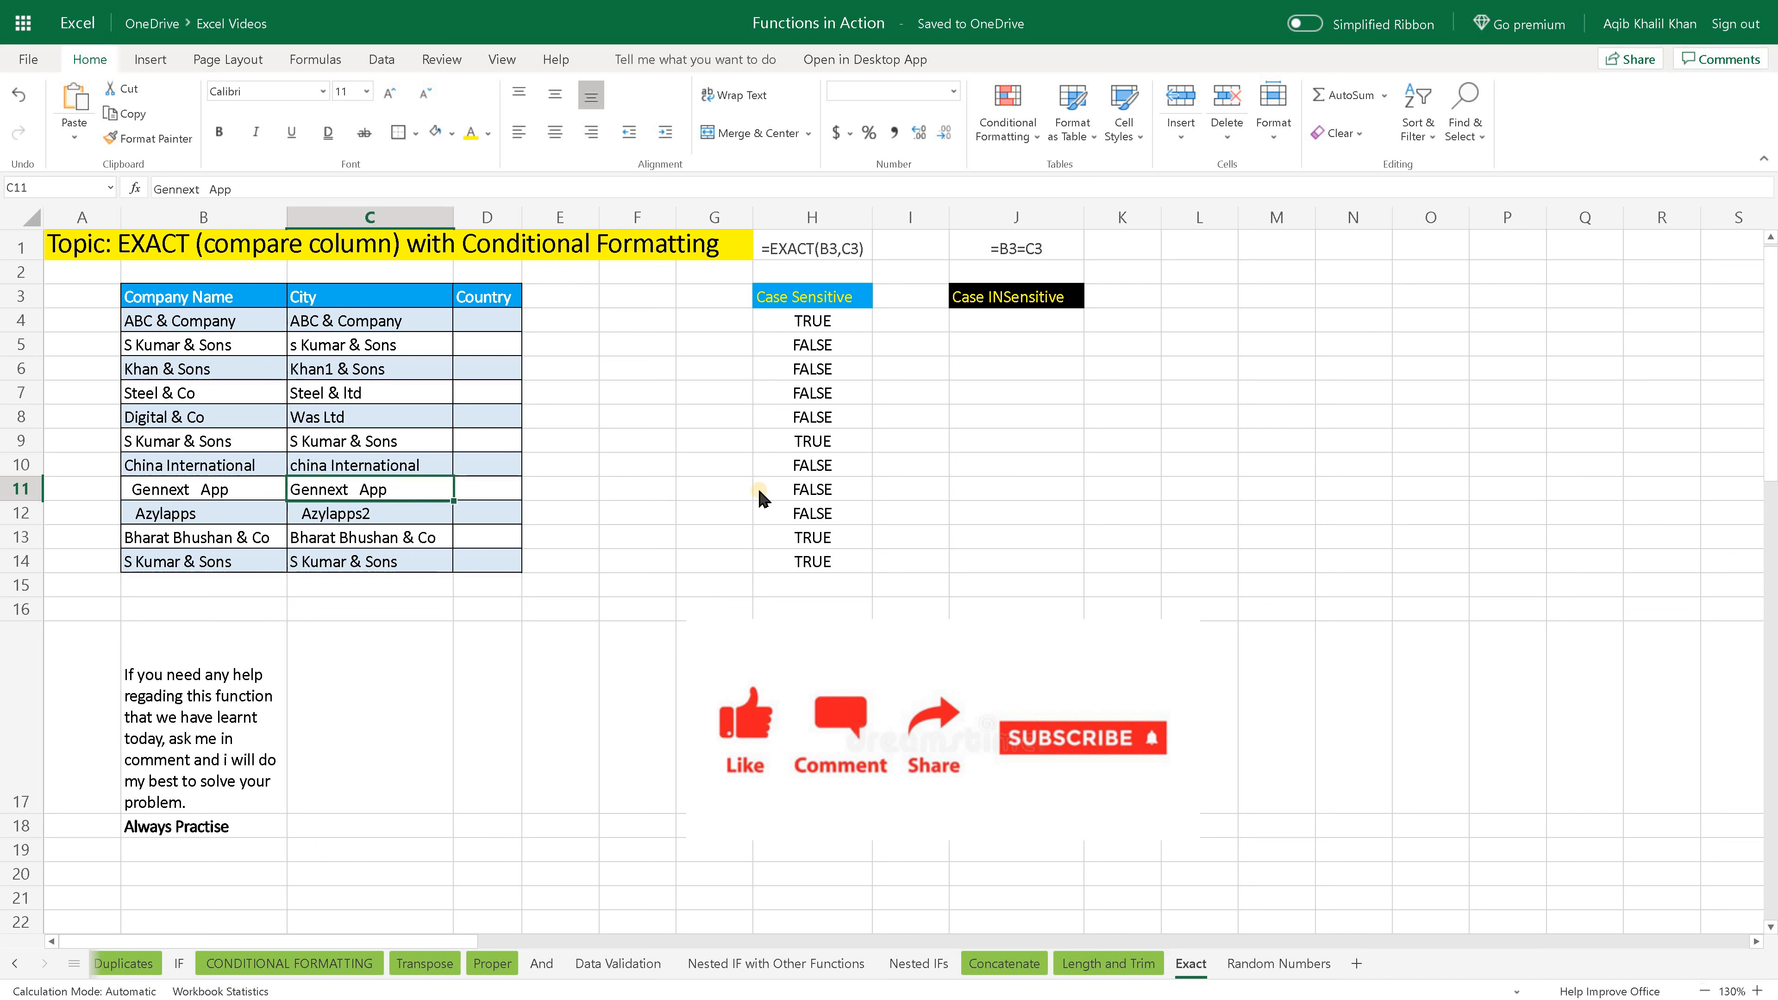
left_click(778, 494)
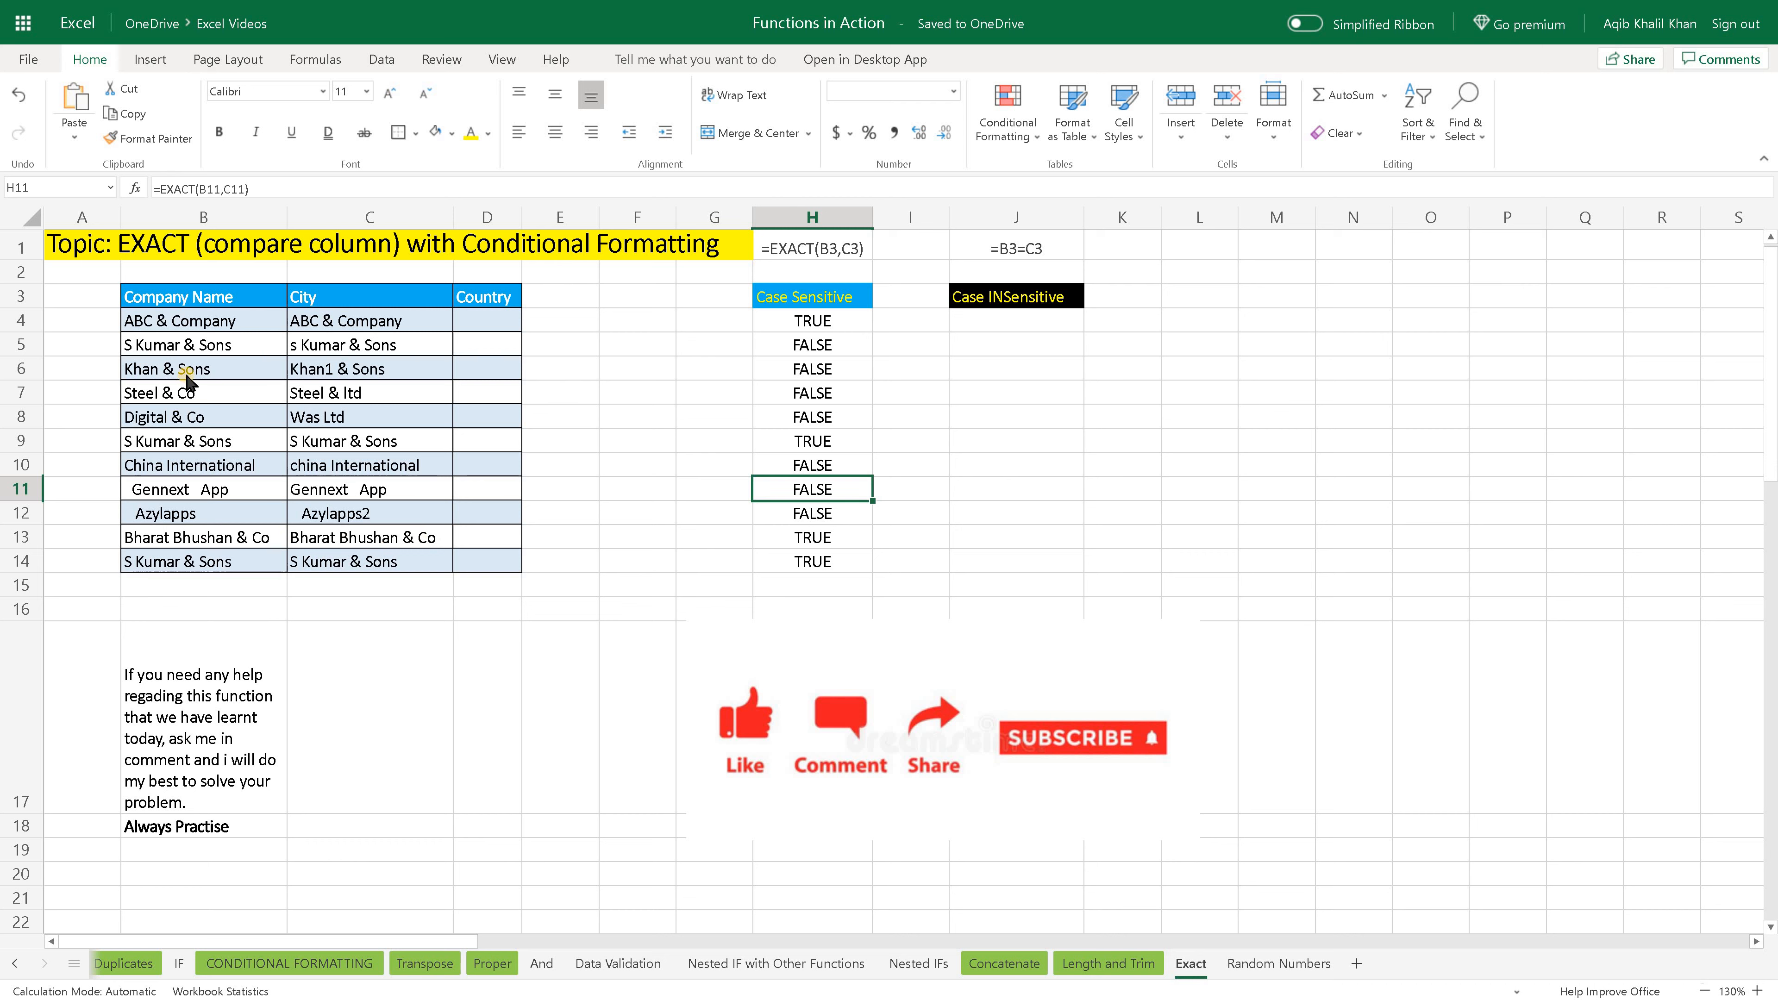
- Review the whole Company Name and City range B4:C14 against the Case Sensitive column
left_click_drag(212, 330, 363, 570)
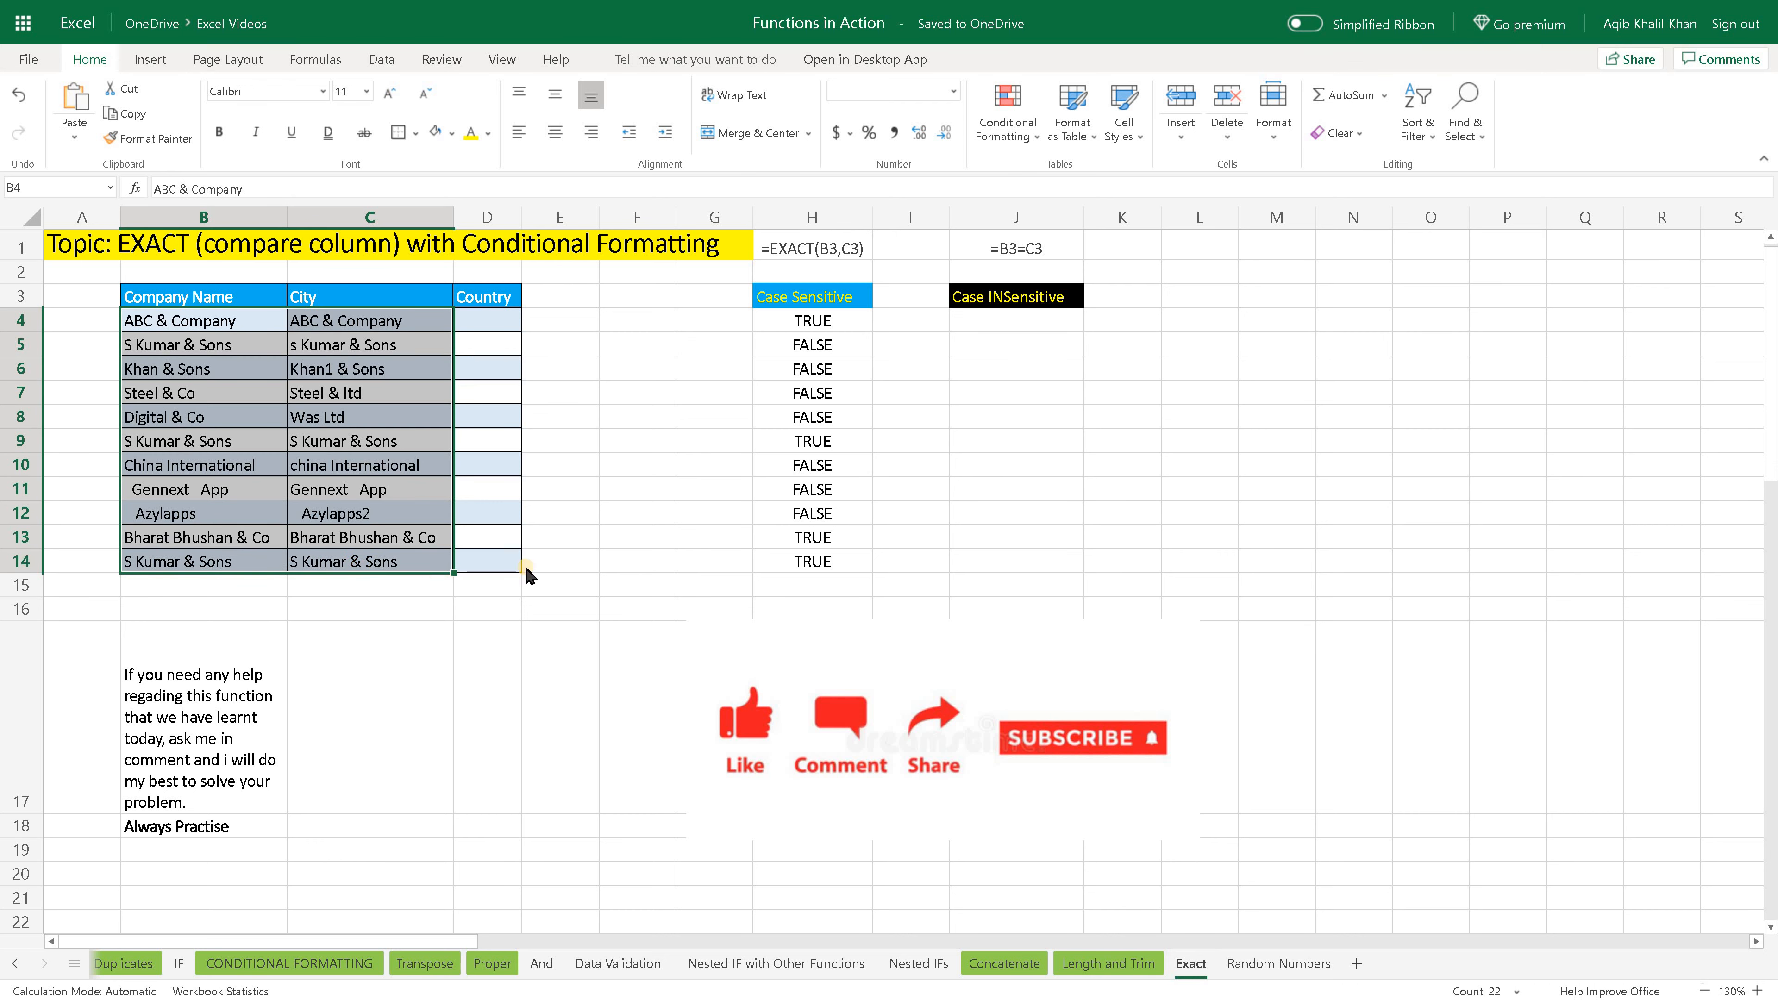
left_click(568, 564)
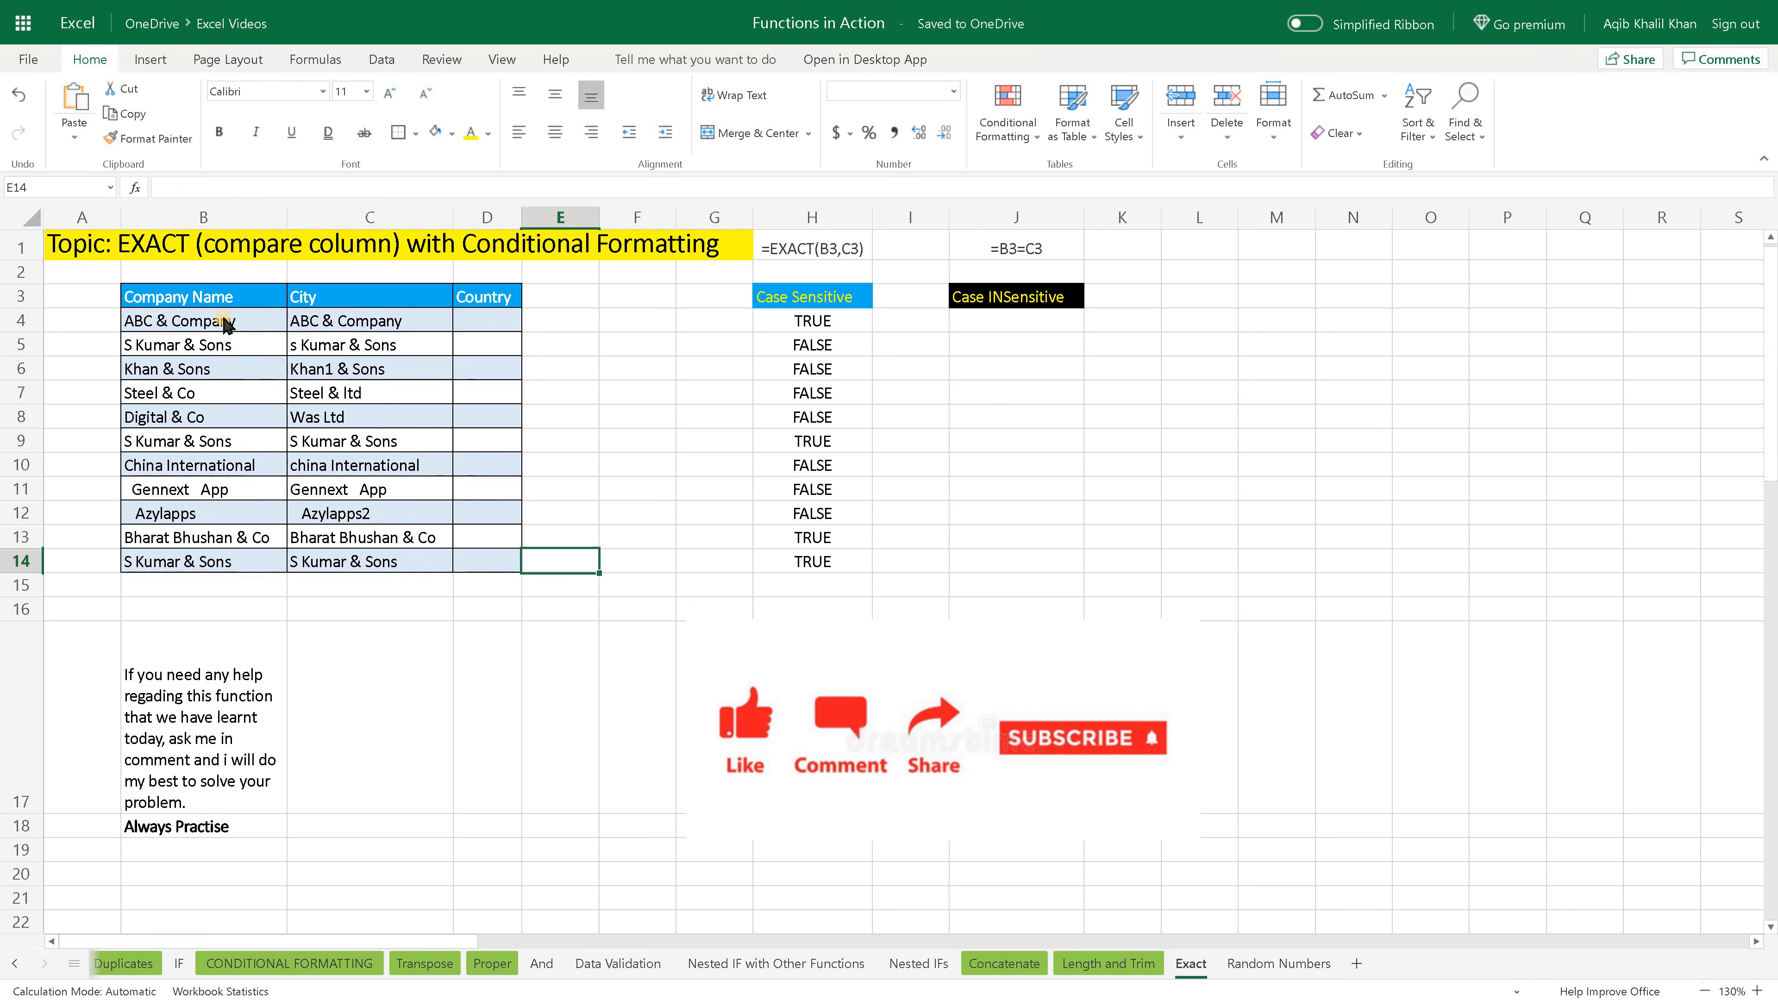
left_click_drag(235, 322, 365, 560)
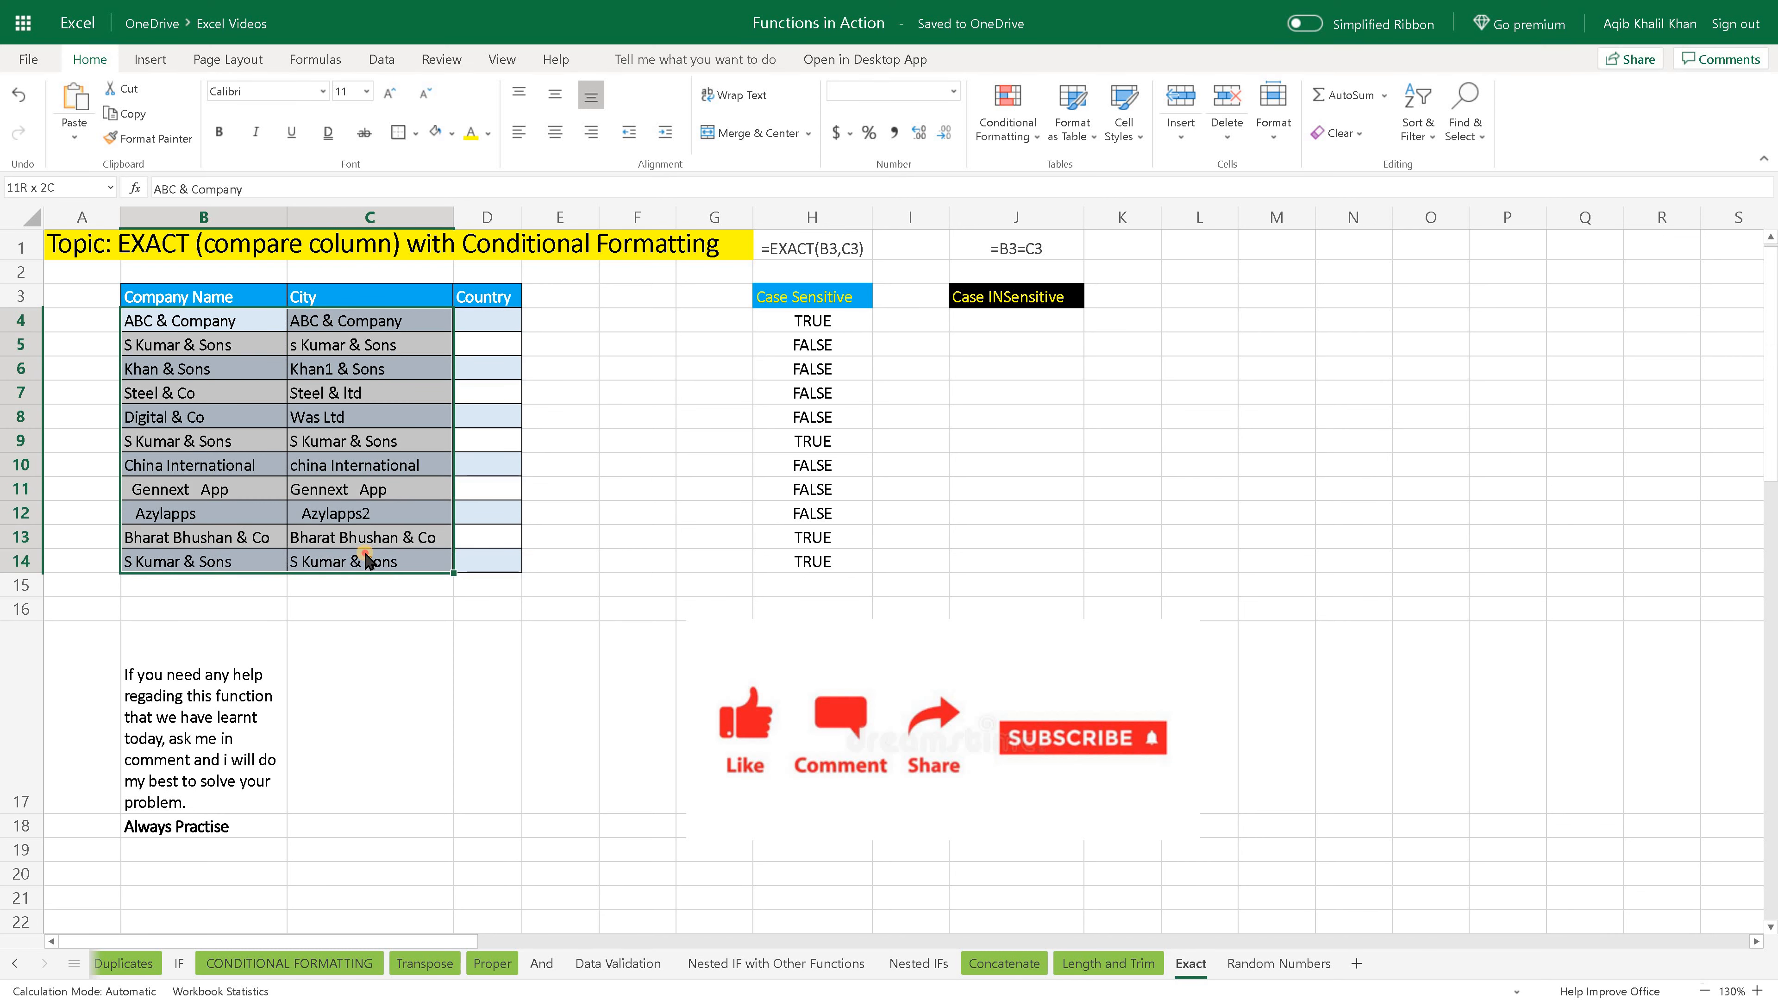
left_click(563, 560)
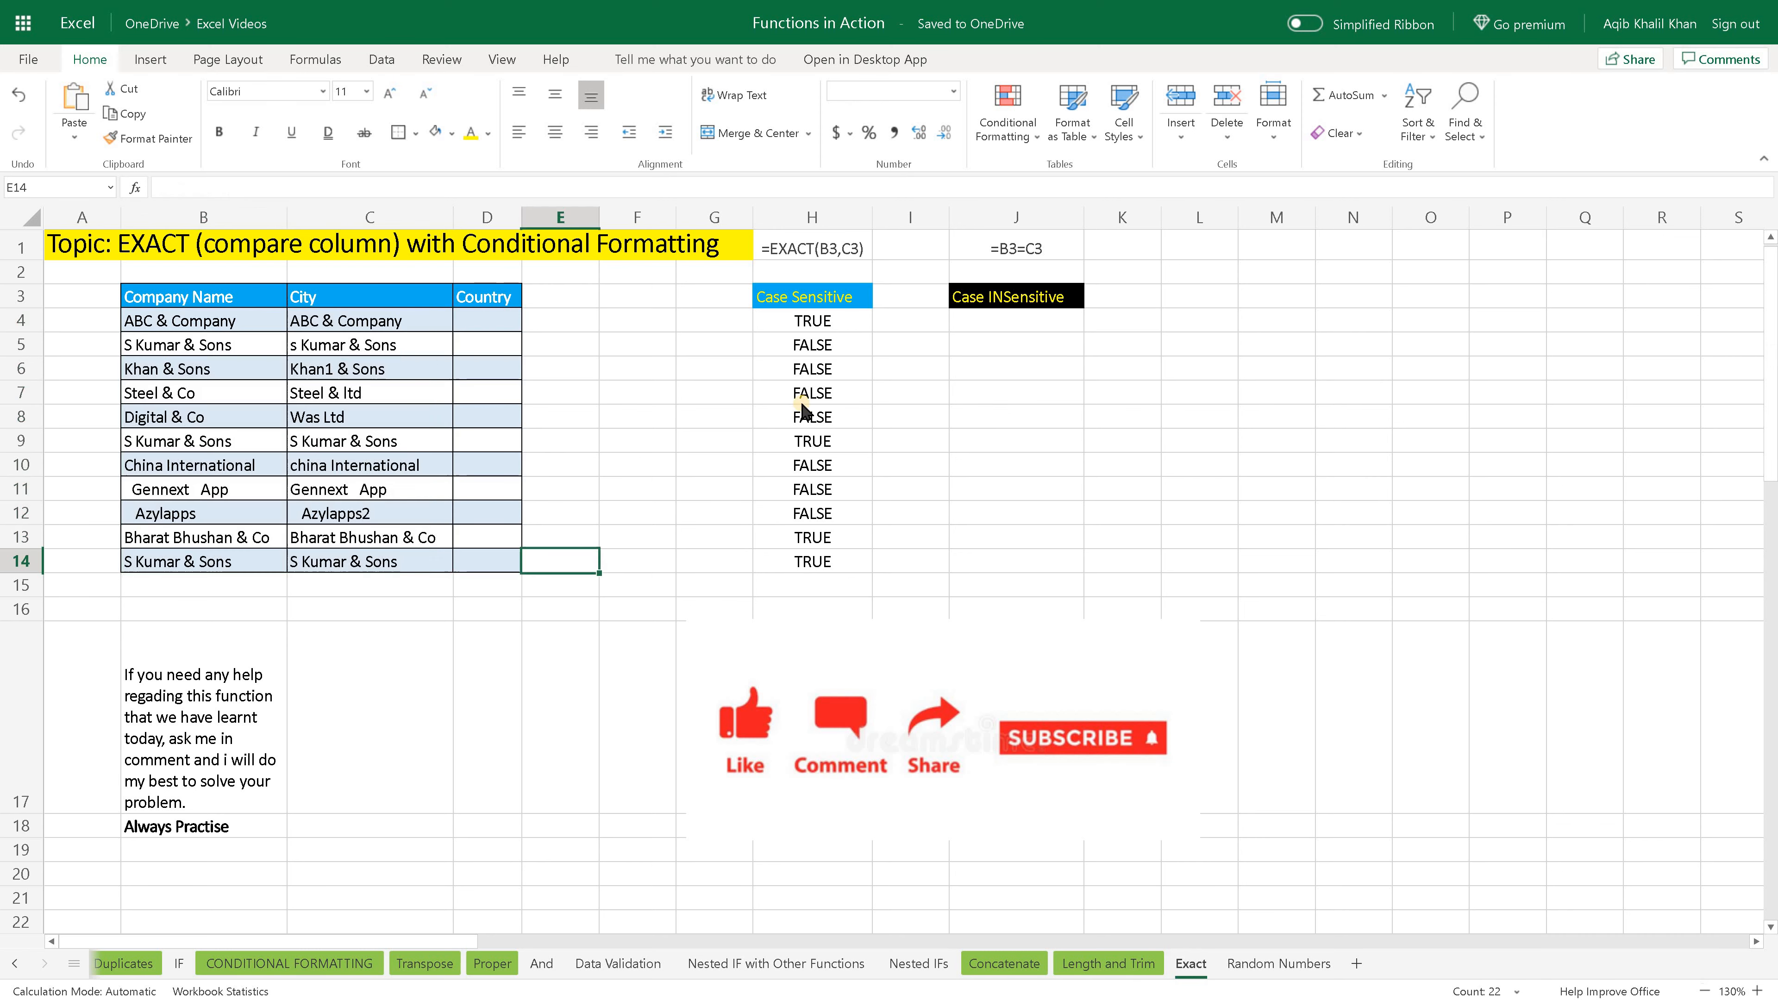
left_click(813, 319)
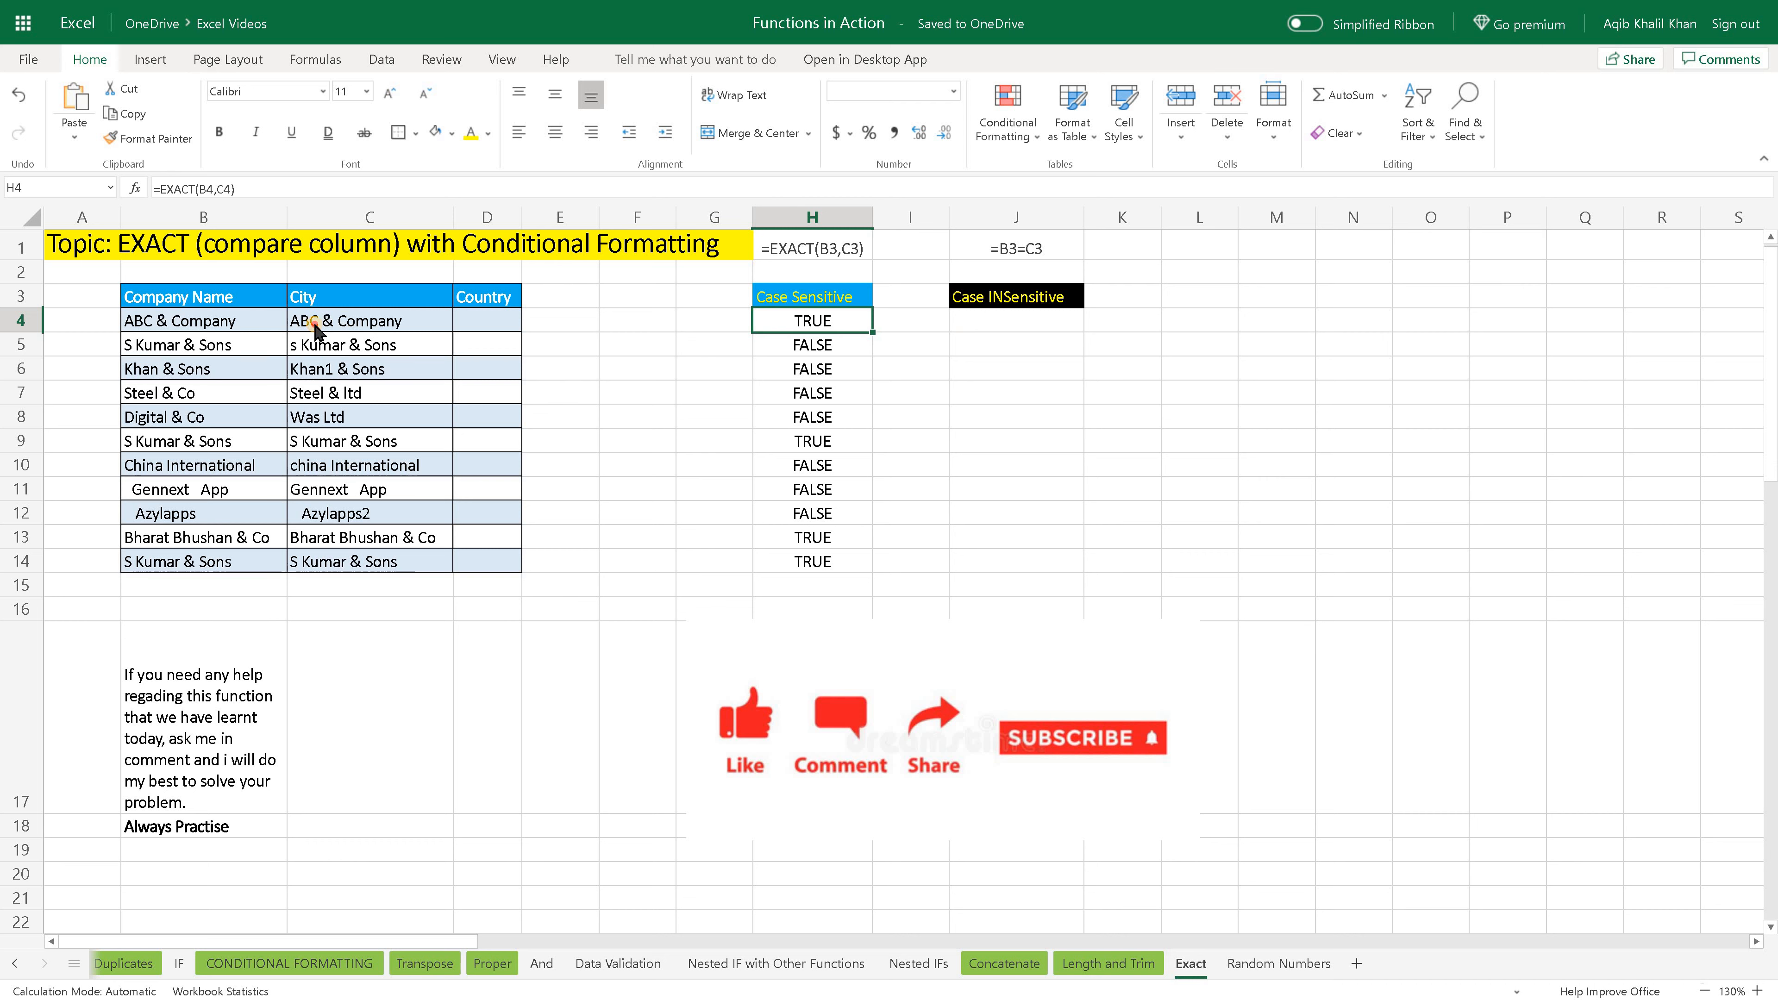
left_click_drag(280, 323, 309, 580)
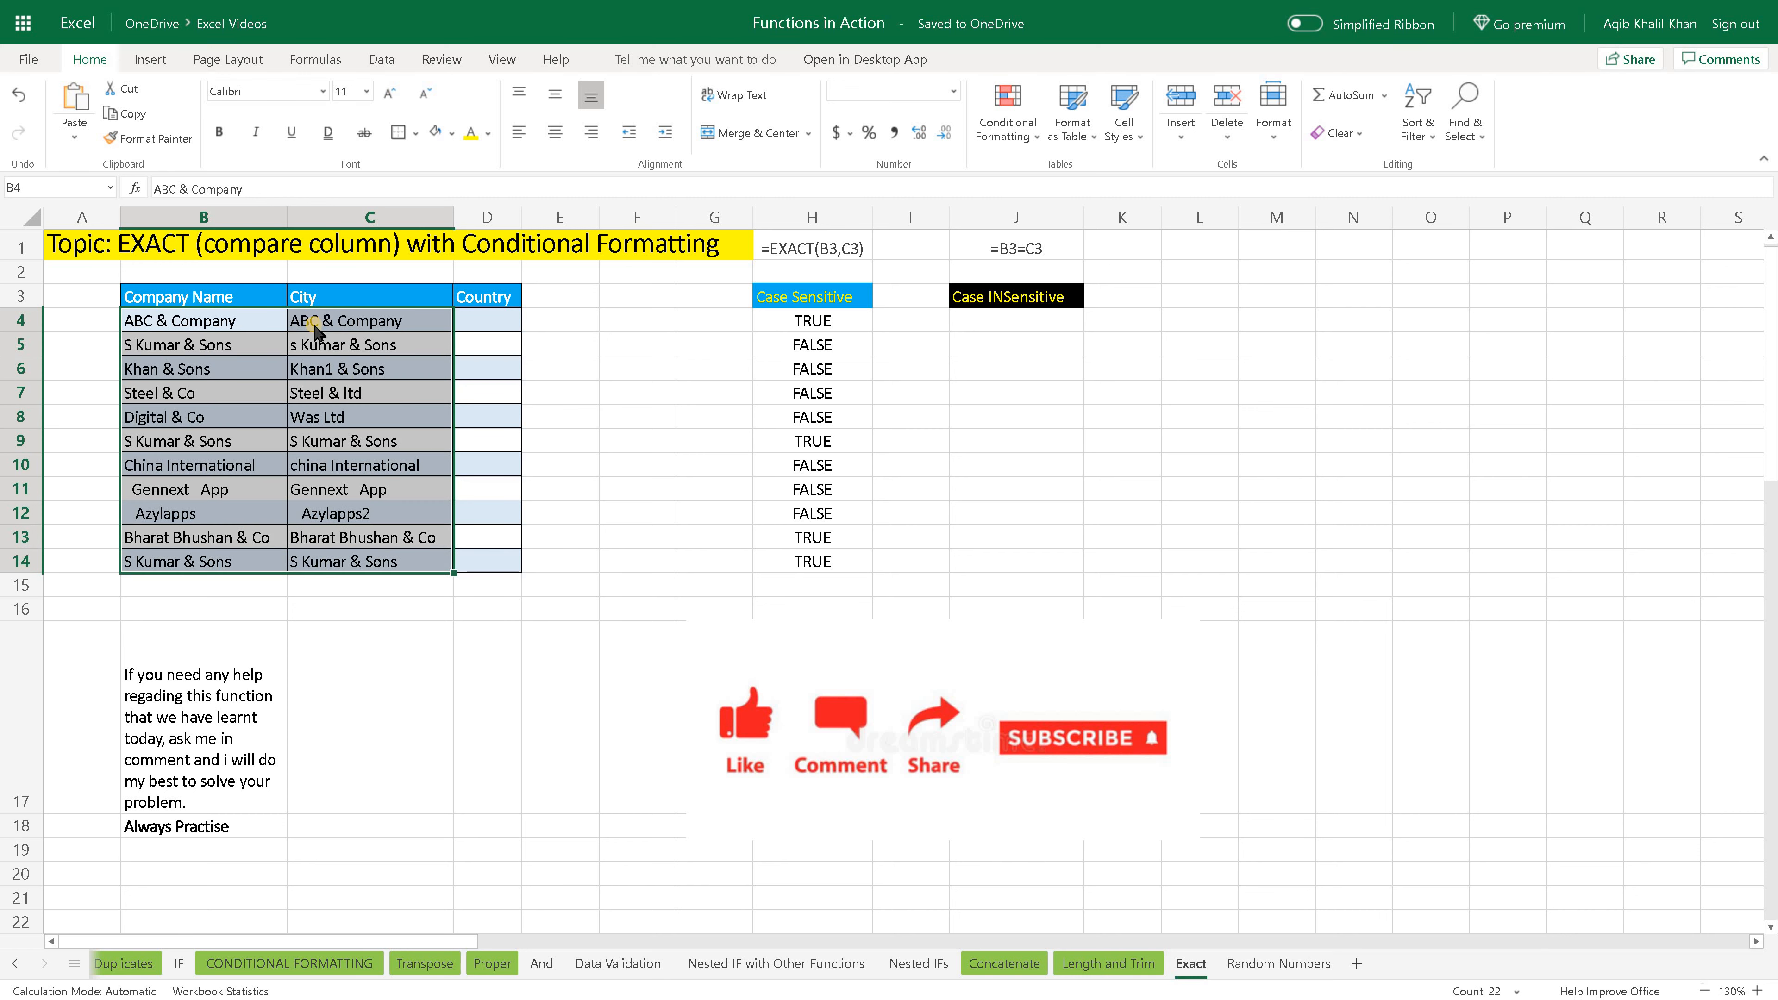
left_click(292, 324)
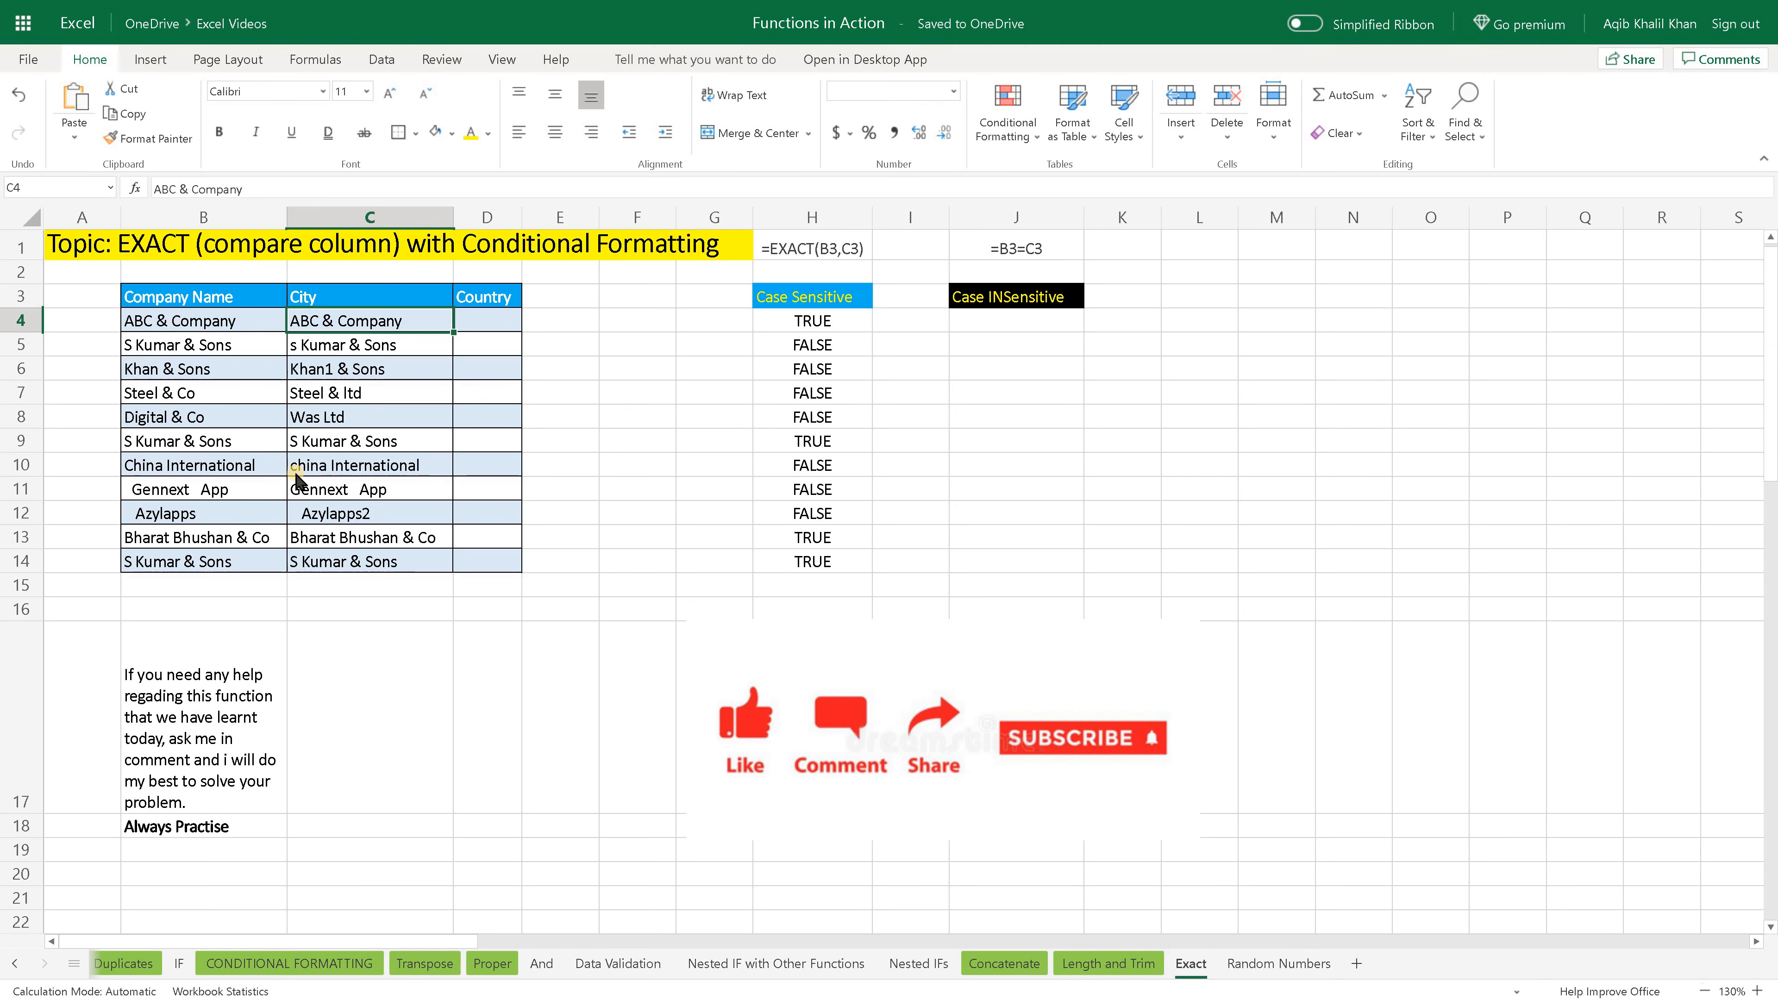
- Enter =B4=C4 in J4 under the Case INSensitive heading, following the sample in J1, and fill the formula down to J14
left_click(977, 324)
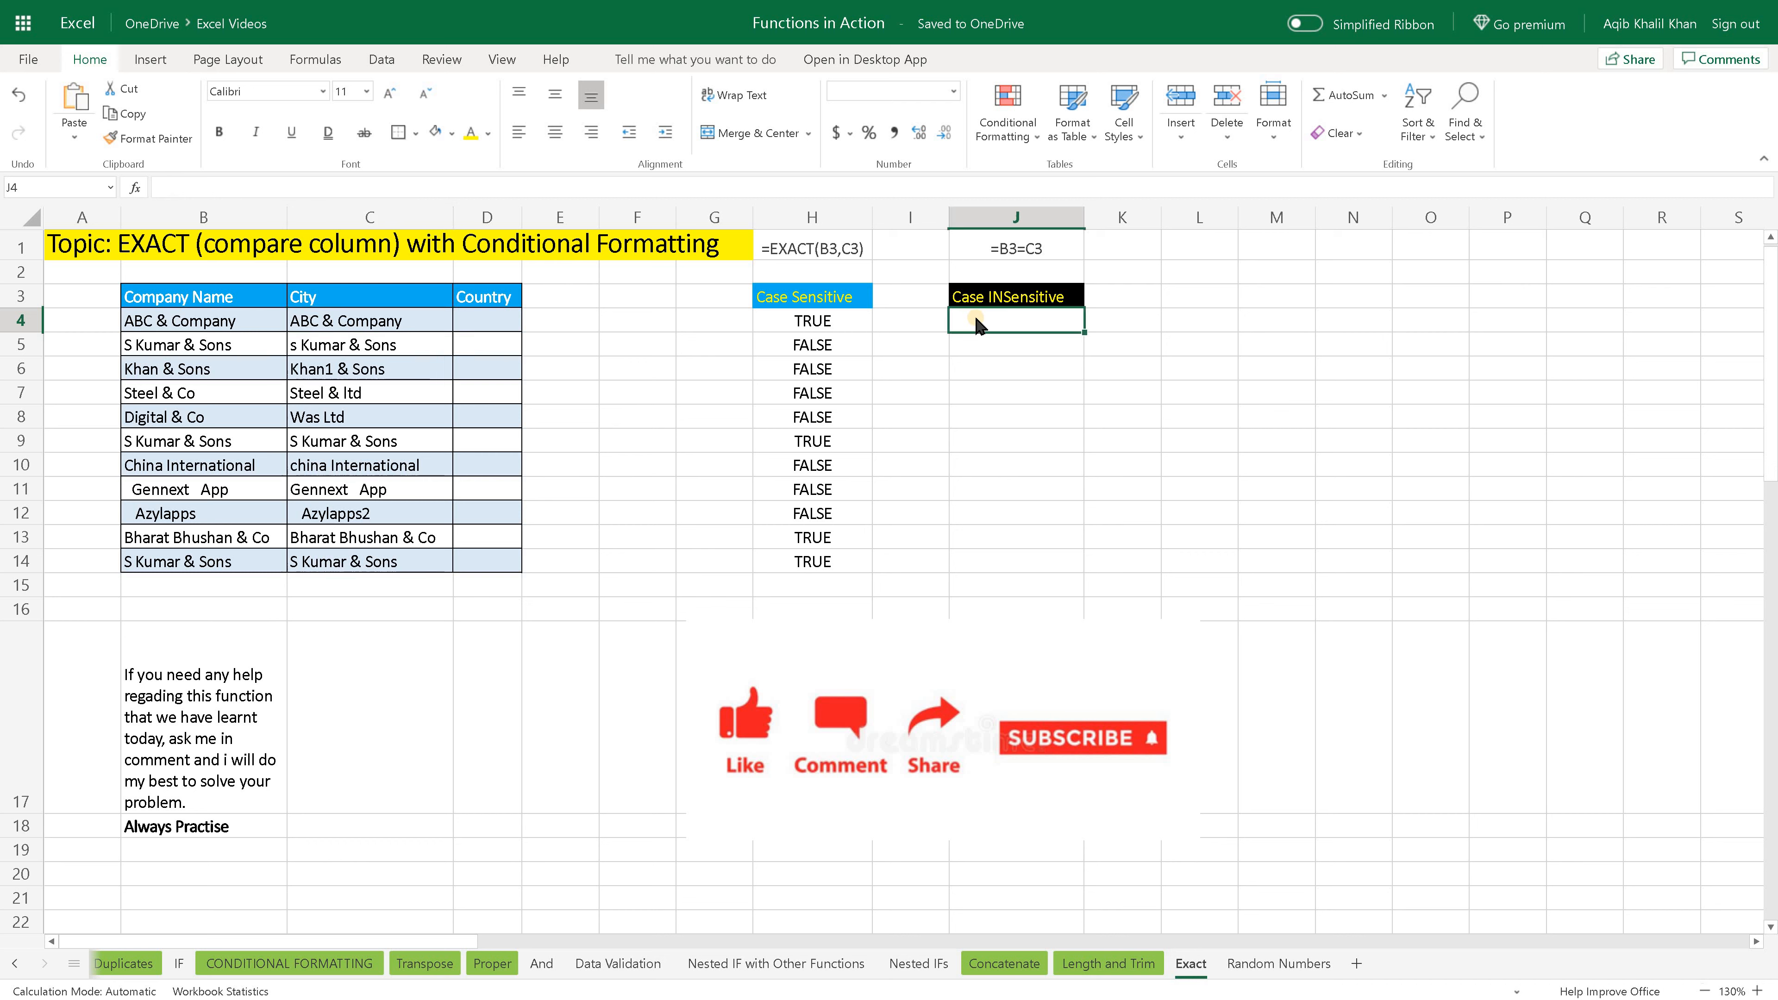
left_click(994, 247)
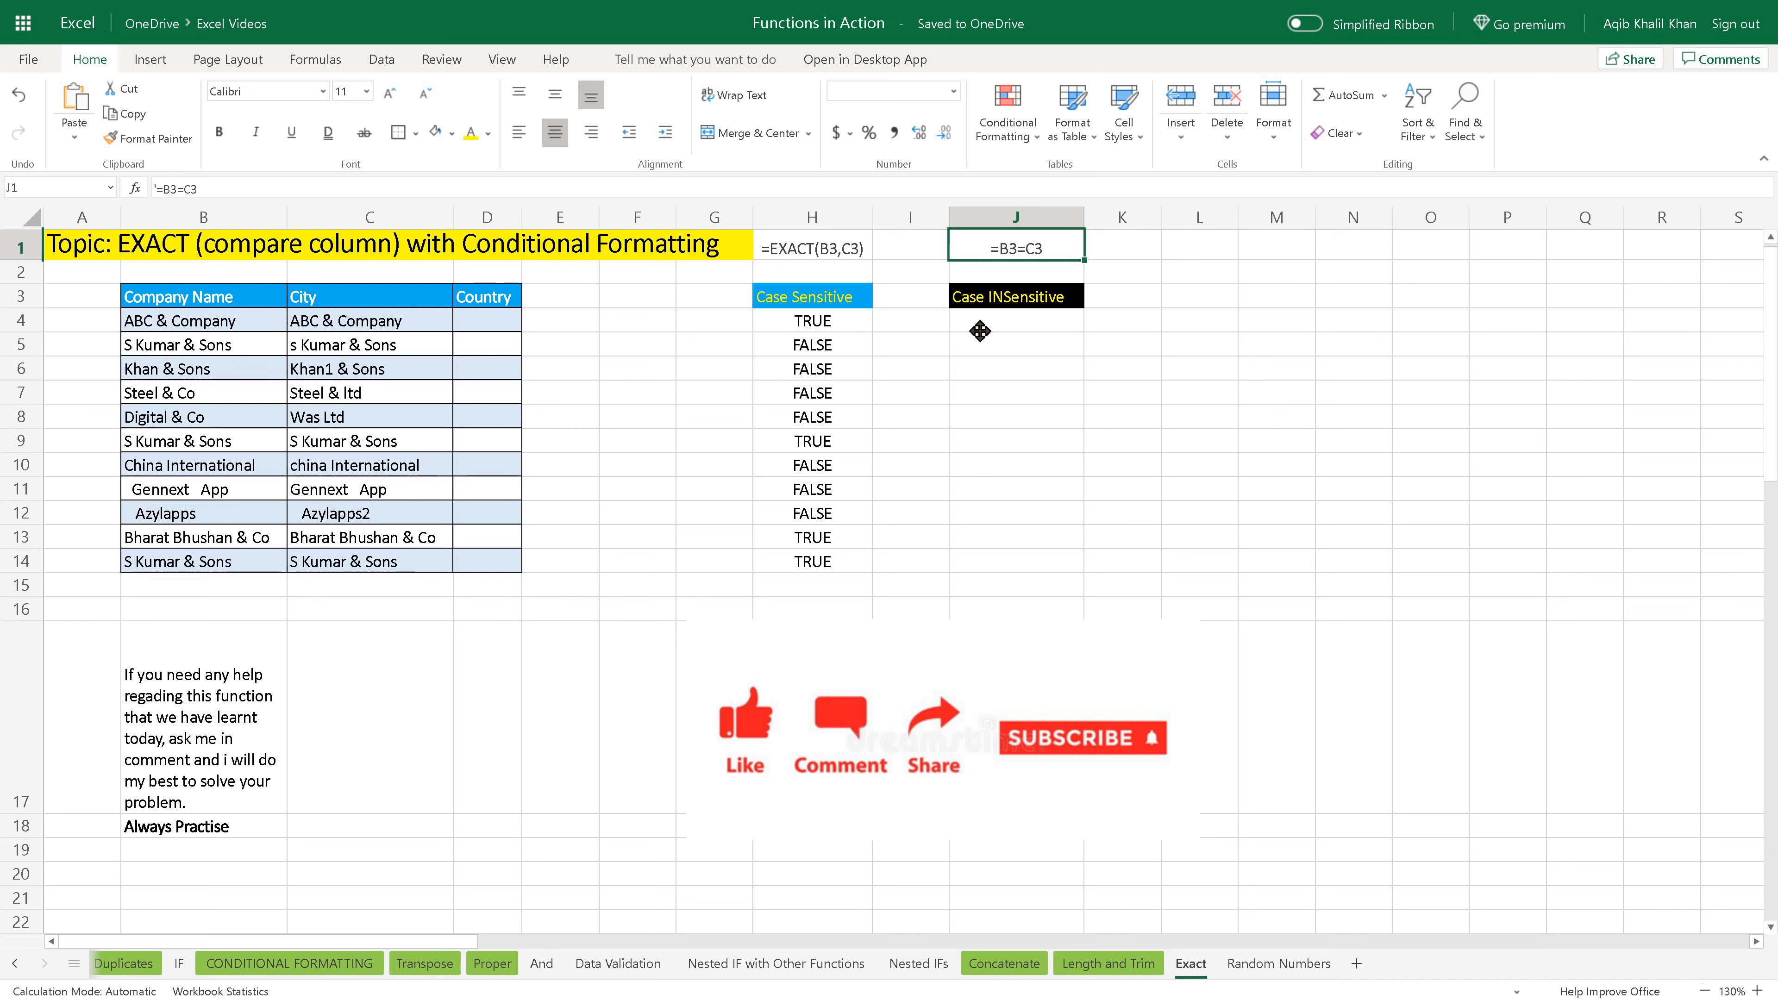
left_click(979, 329)
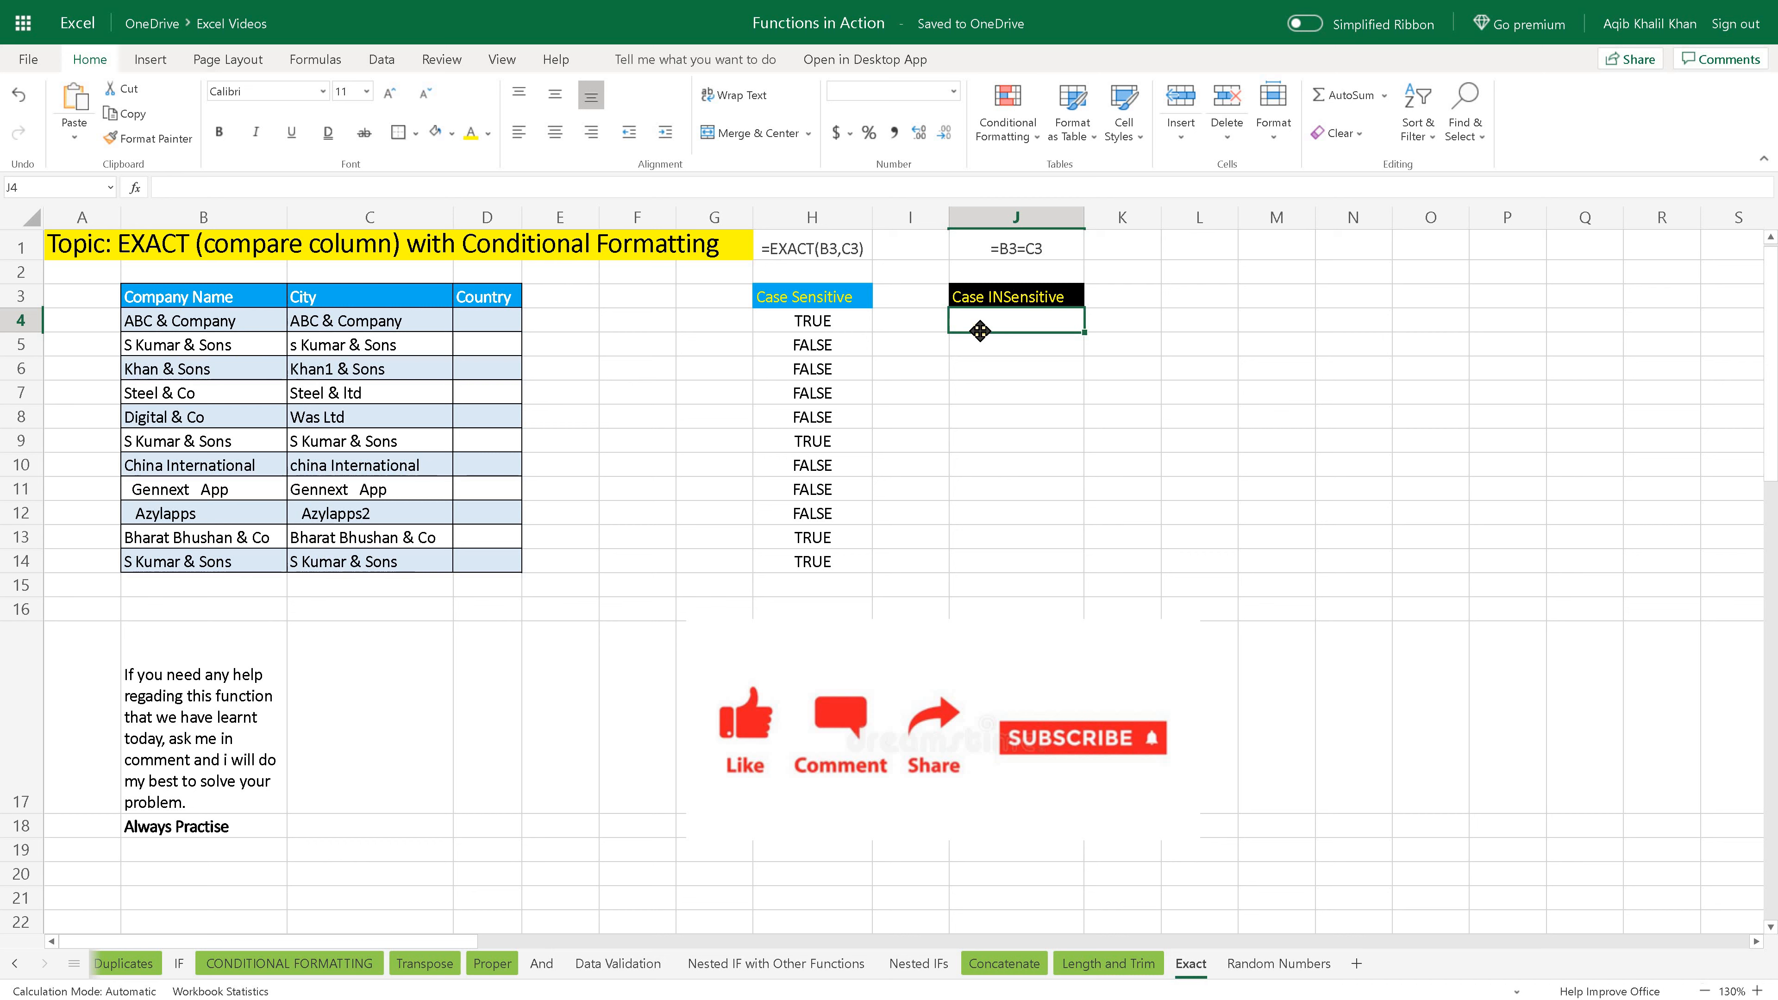
type("=")
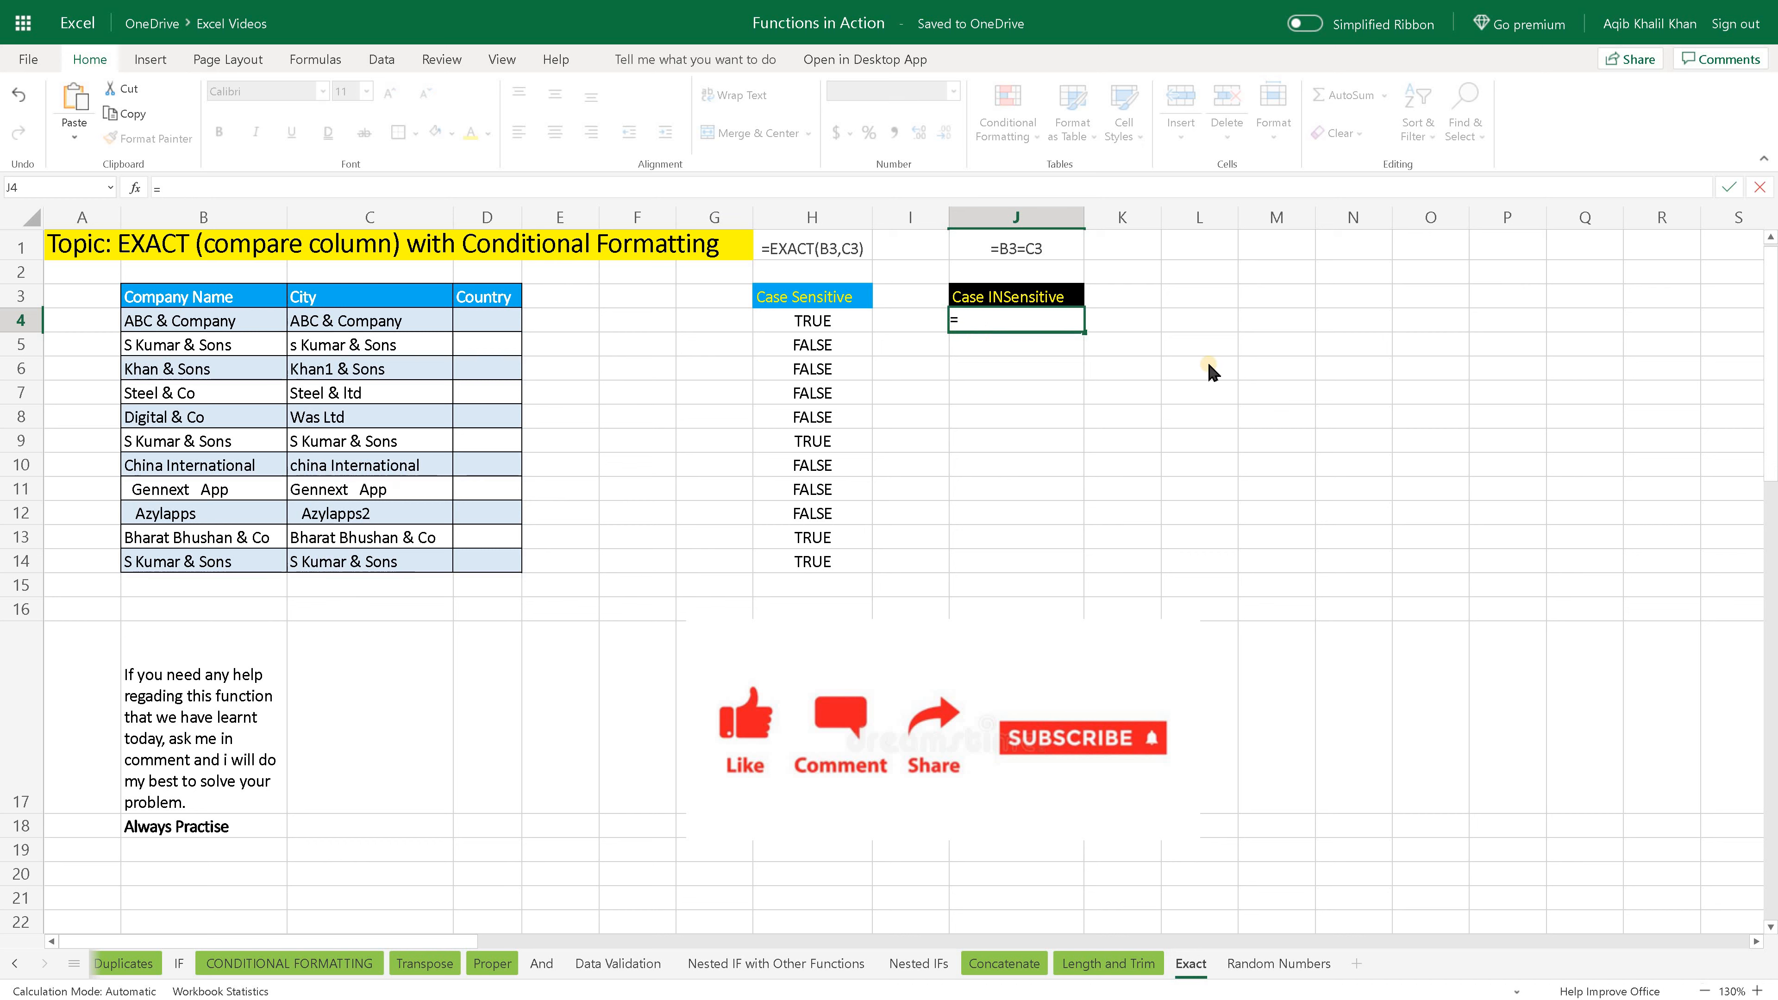
left_click(238, 324)
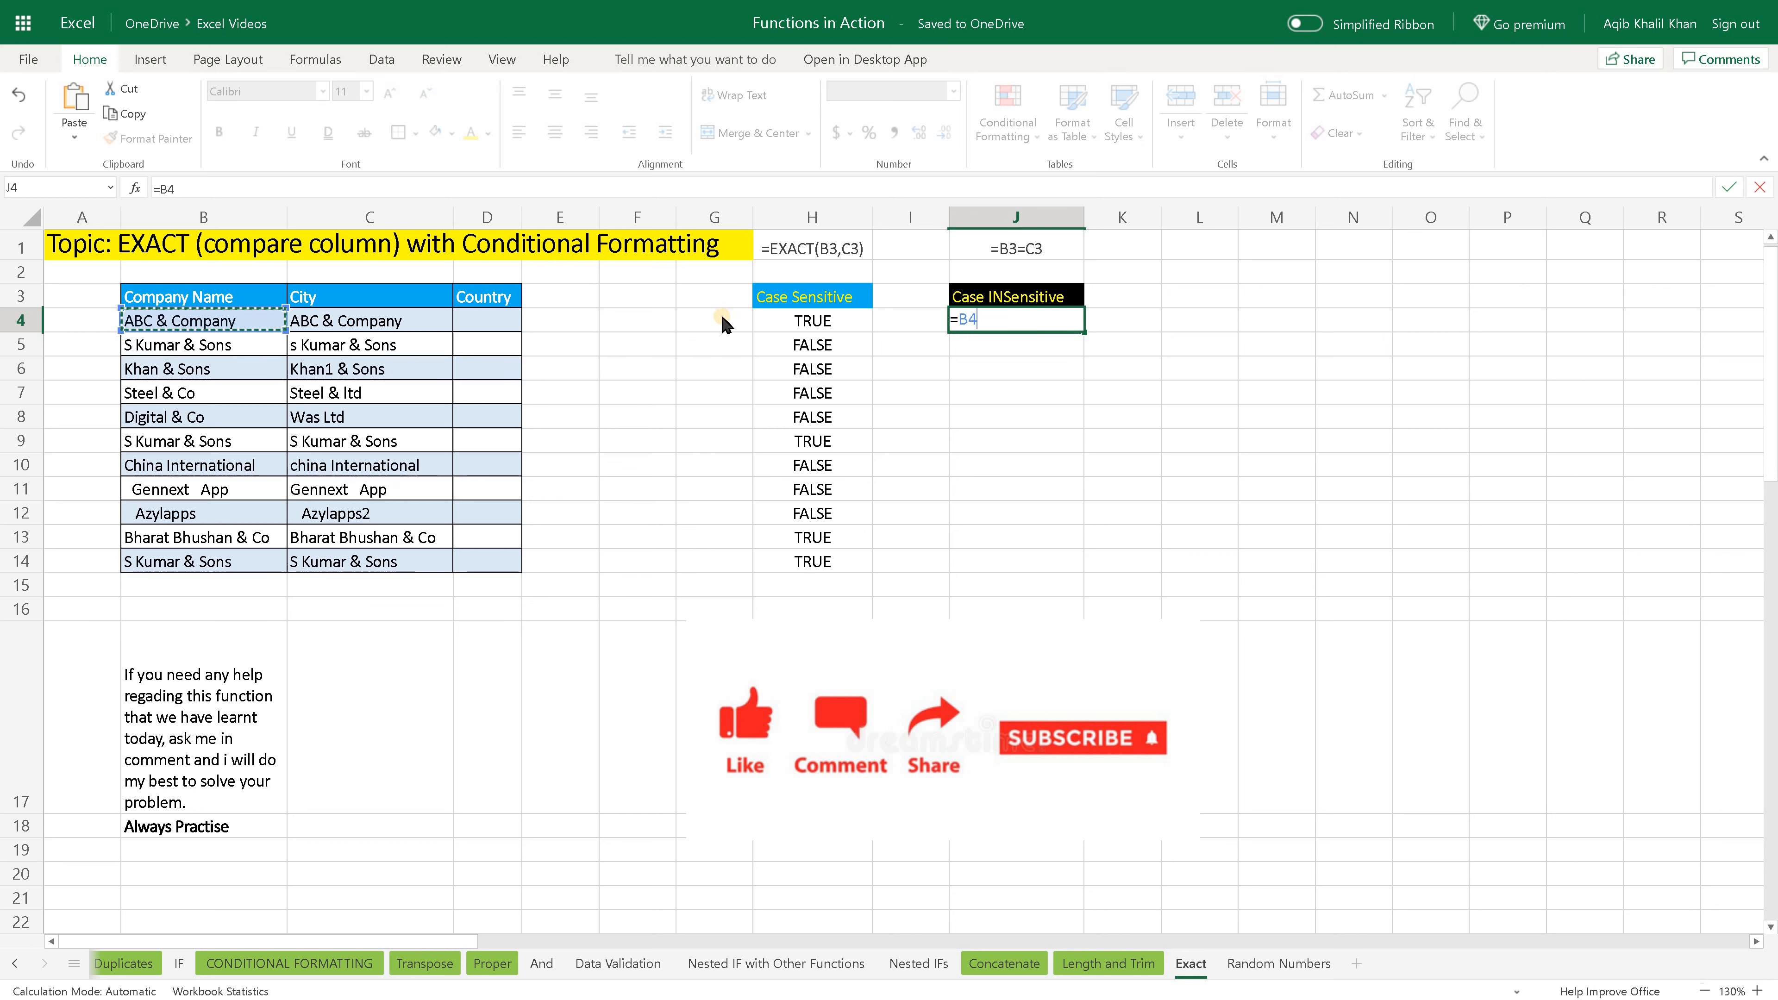
type("=")
left_click(437, 330)
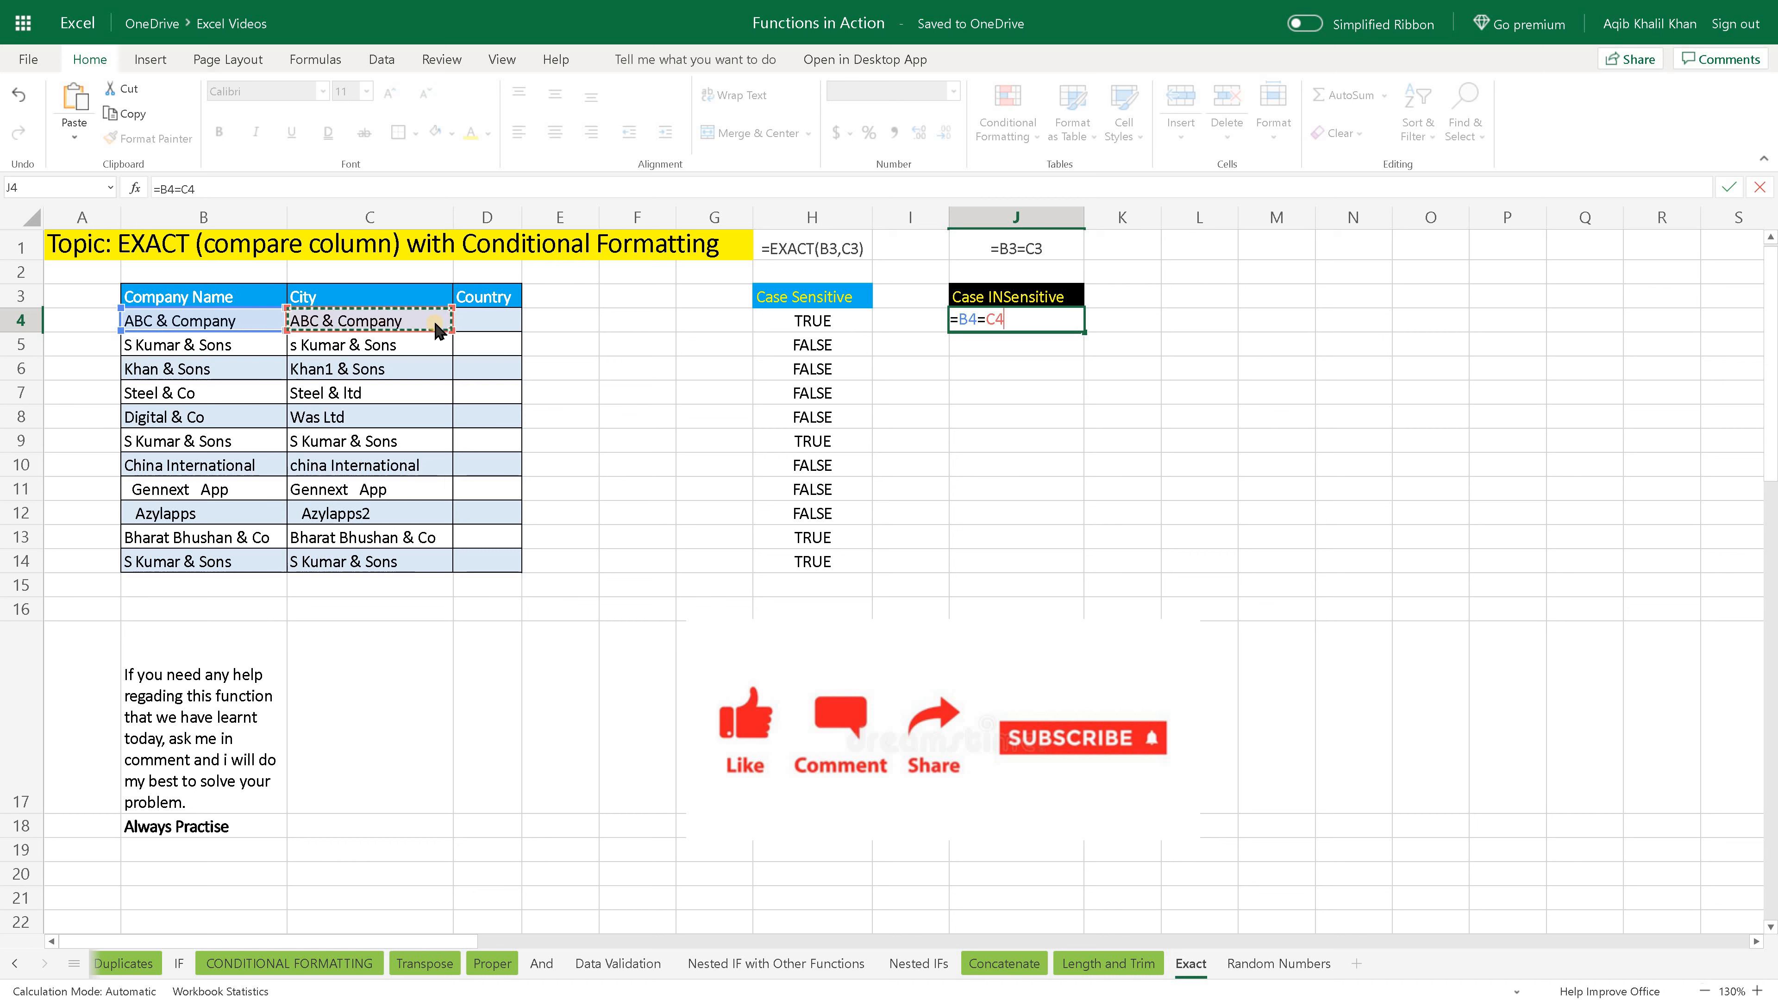
key("Return")
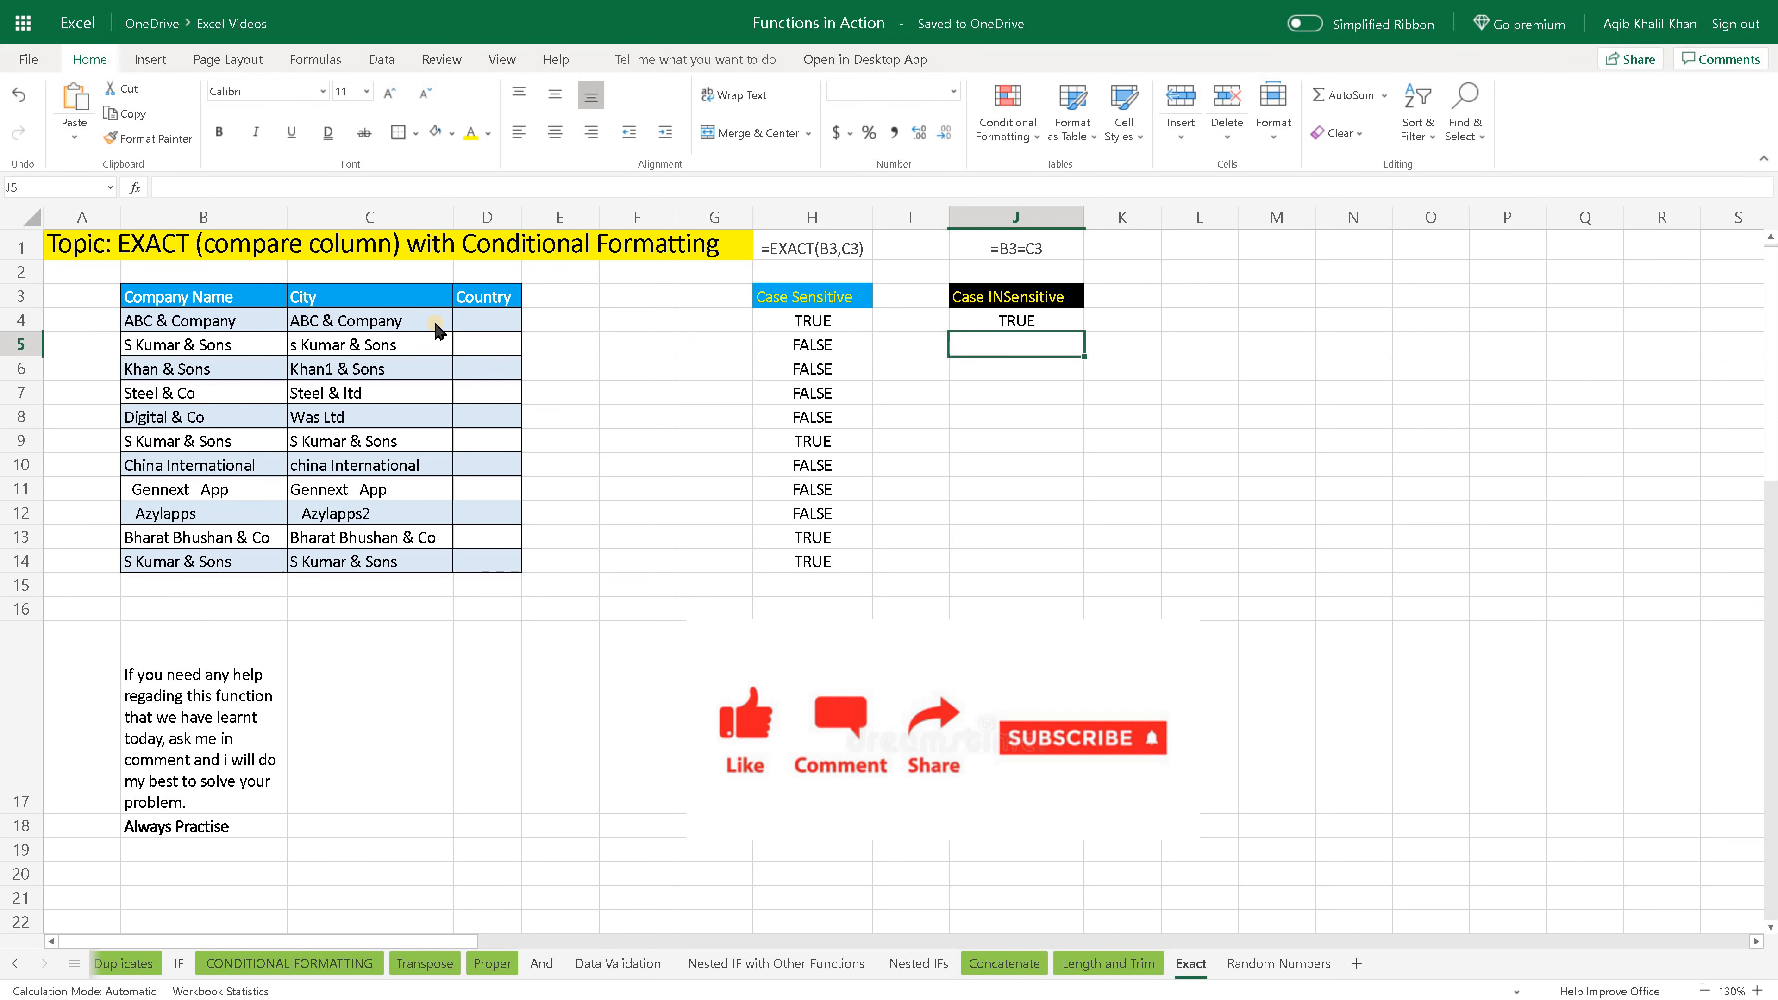
left_click(1065, 326)
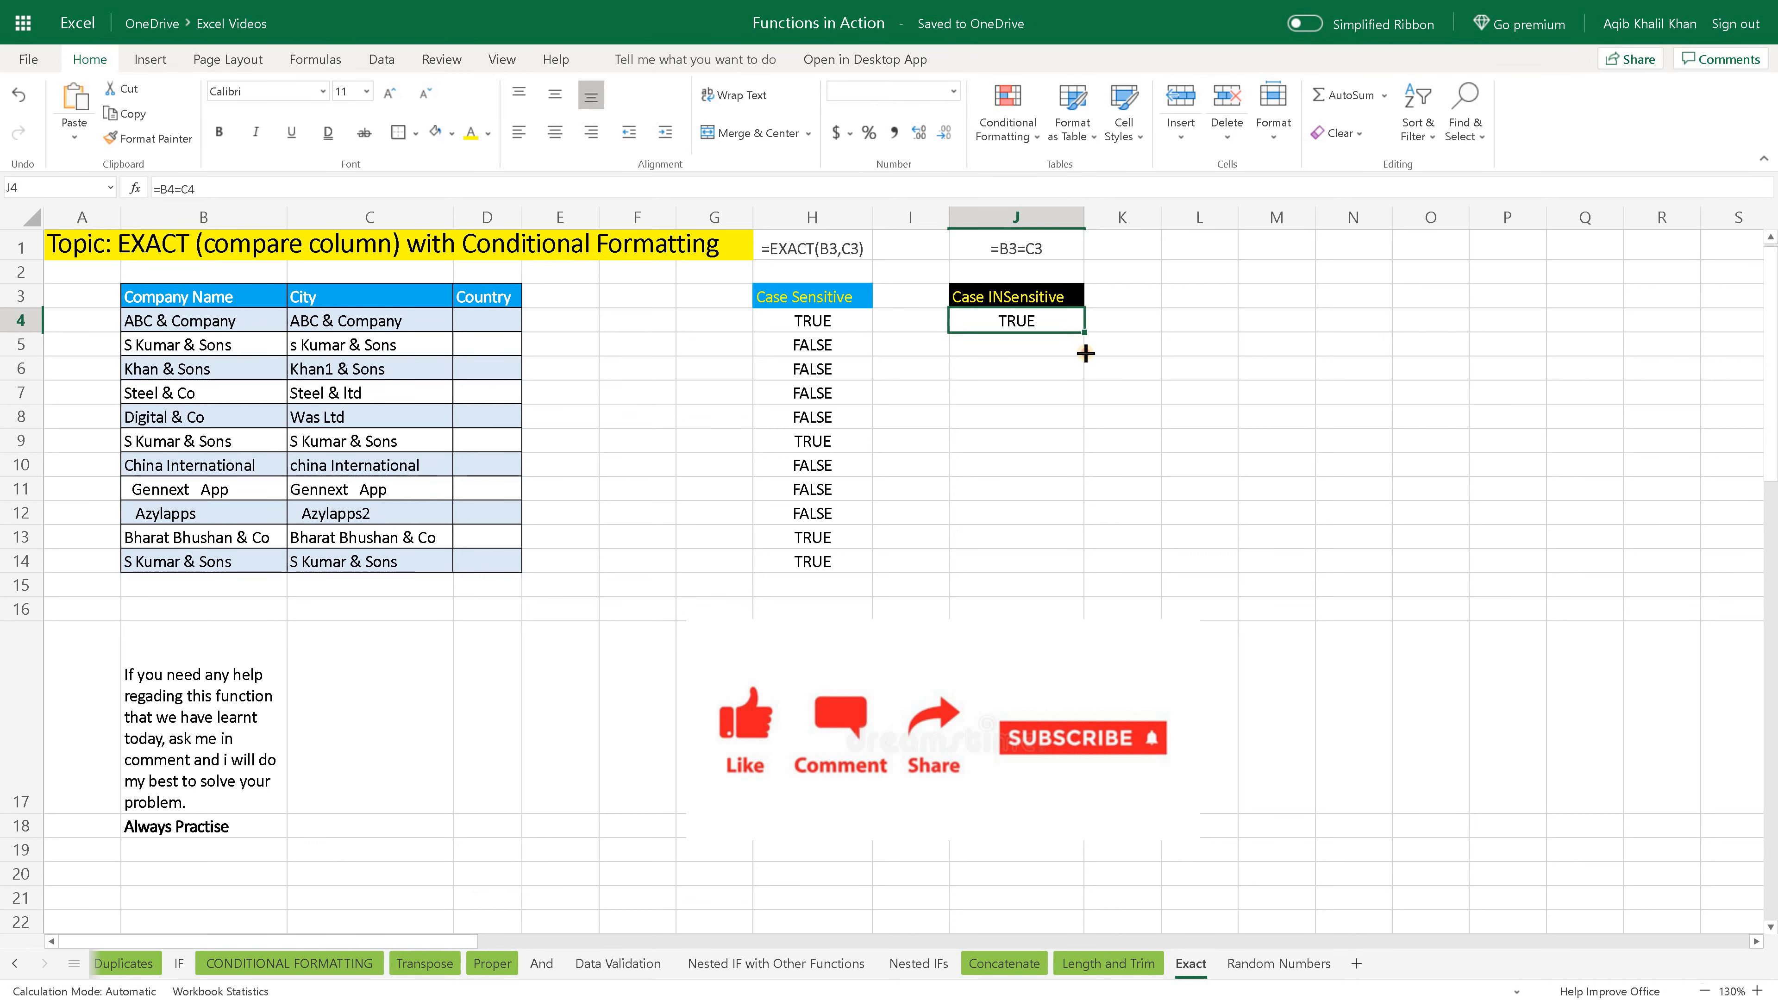
left_click_drag(1071, 520, 1063, 568)
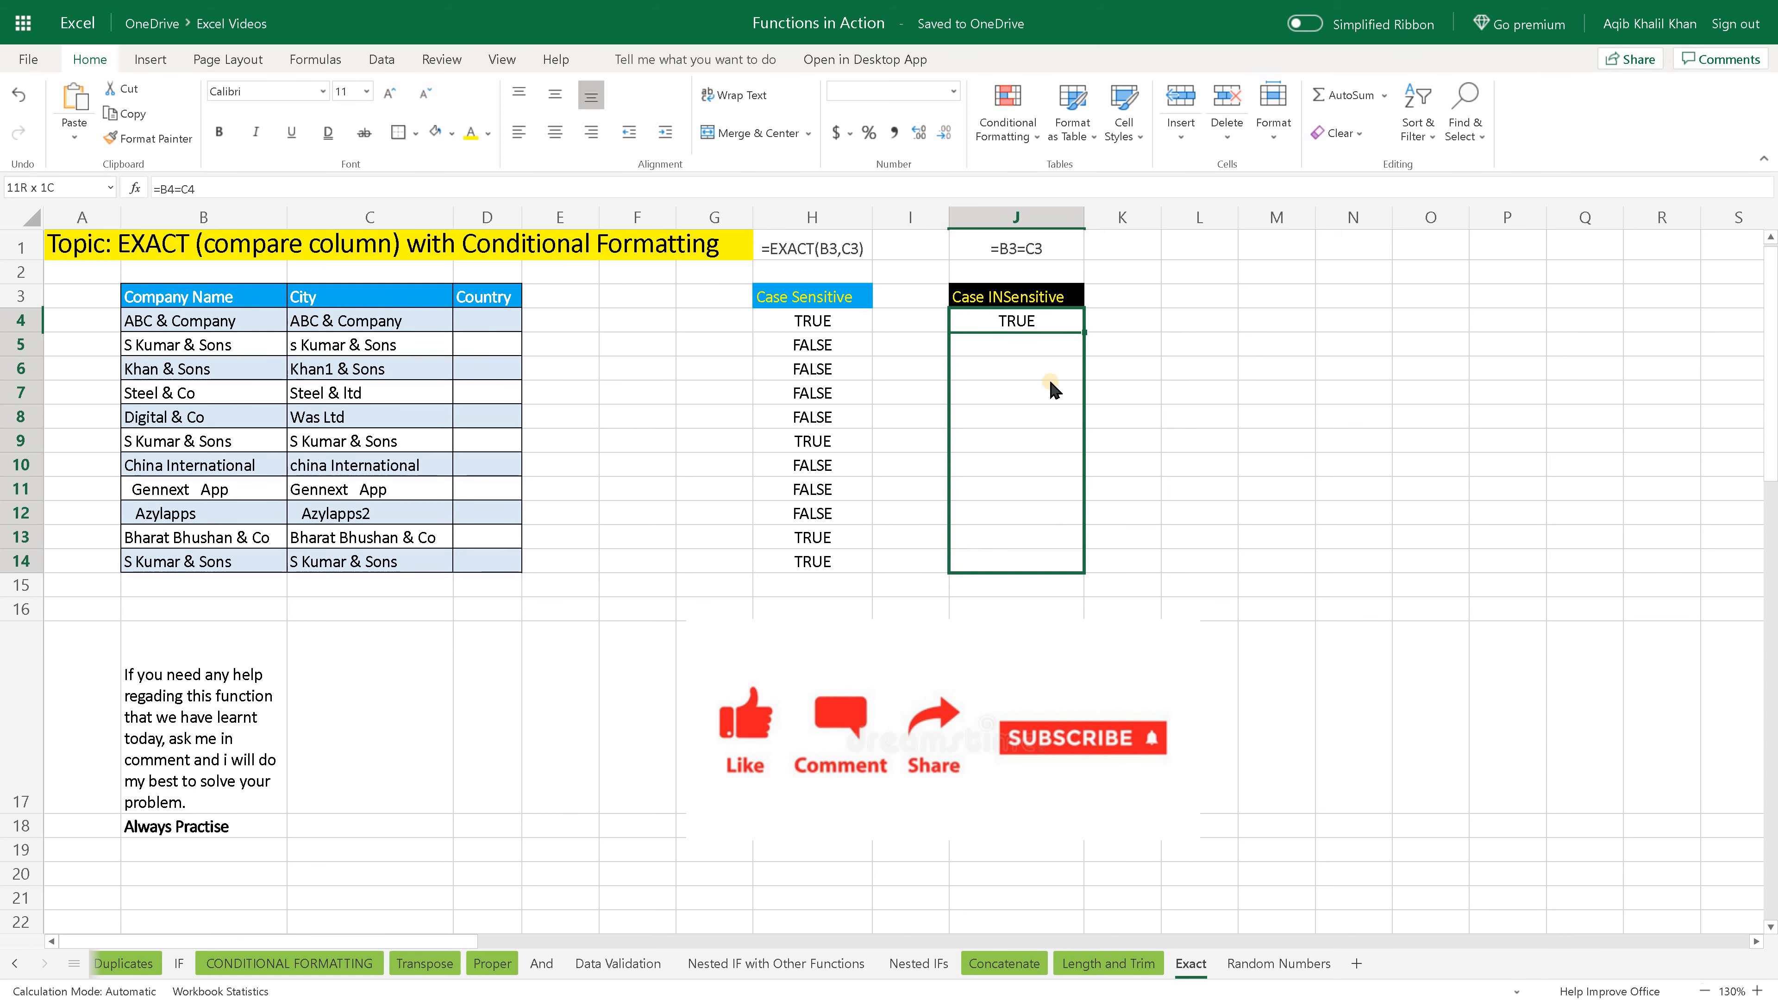
key("ctrl+d")
- Compare the case-sensitive and case-insensitive results for row 5, referring to the sample formula in J1
left_click(1045, 363)
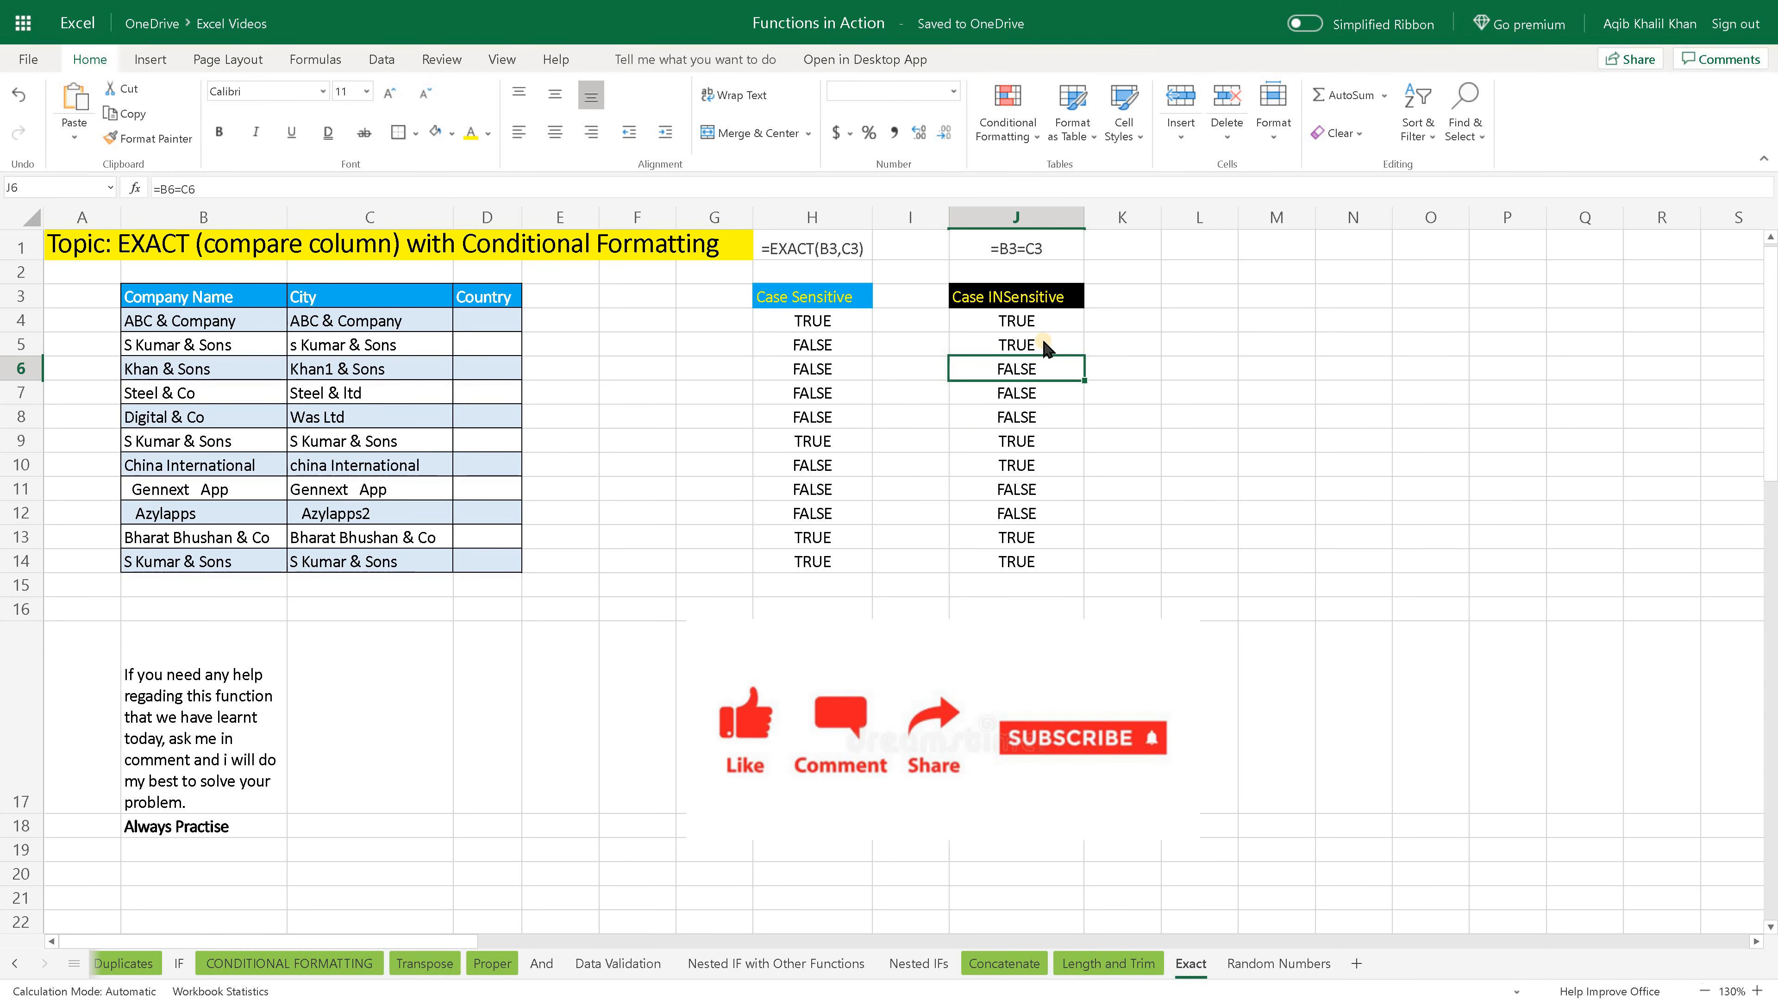
left_click(1045, 345)
left_click(816, 345)
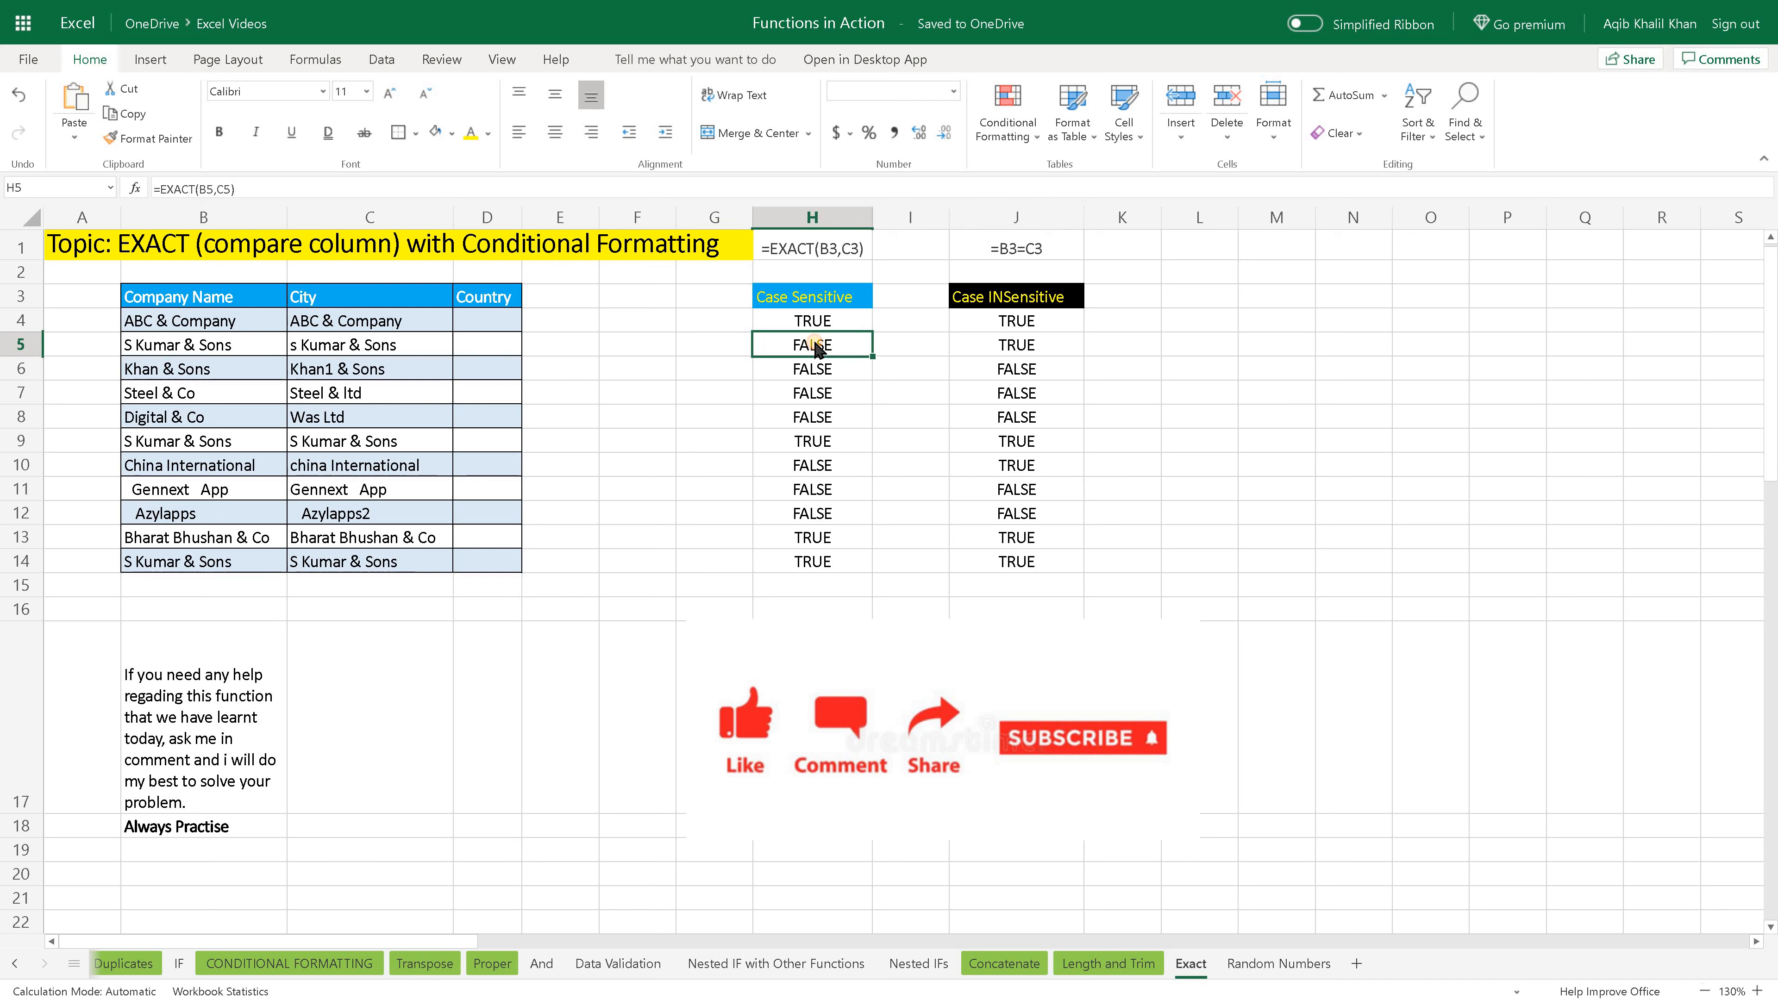
left_click_drag(273, 350, 1028, 348)
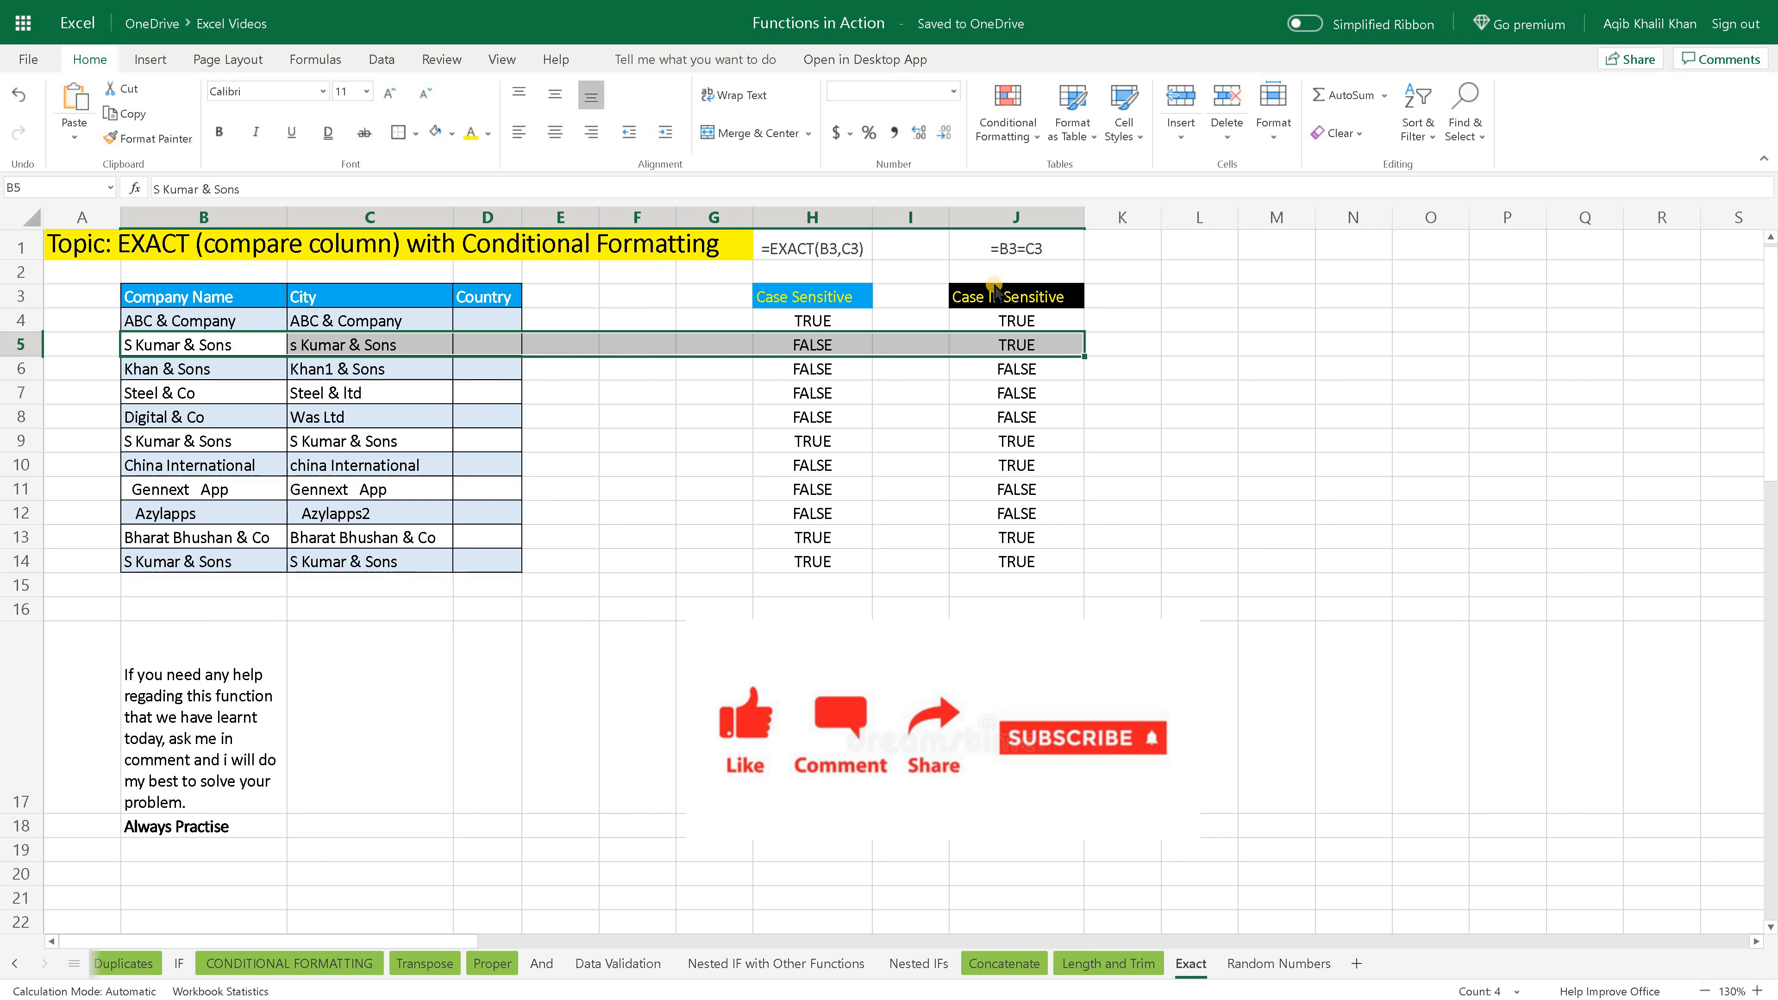
left_click(1016, 252)
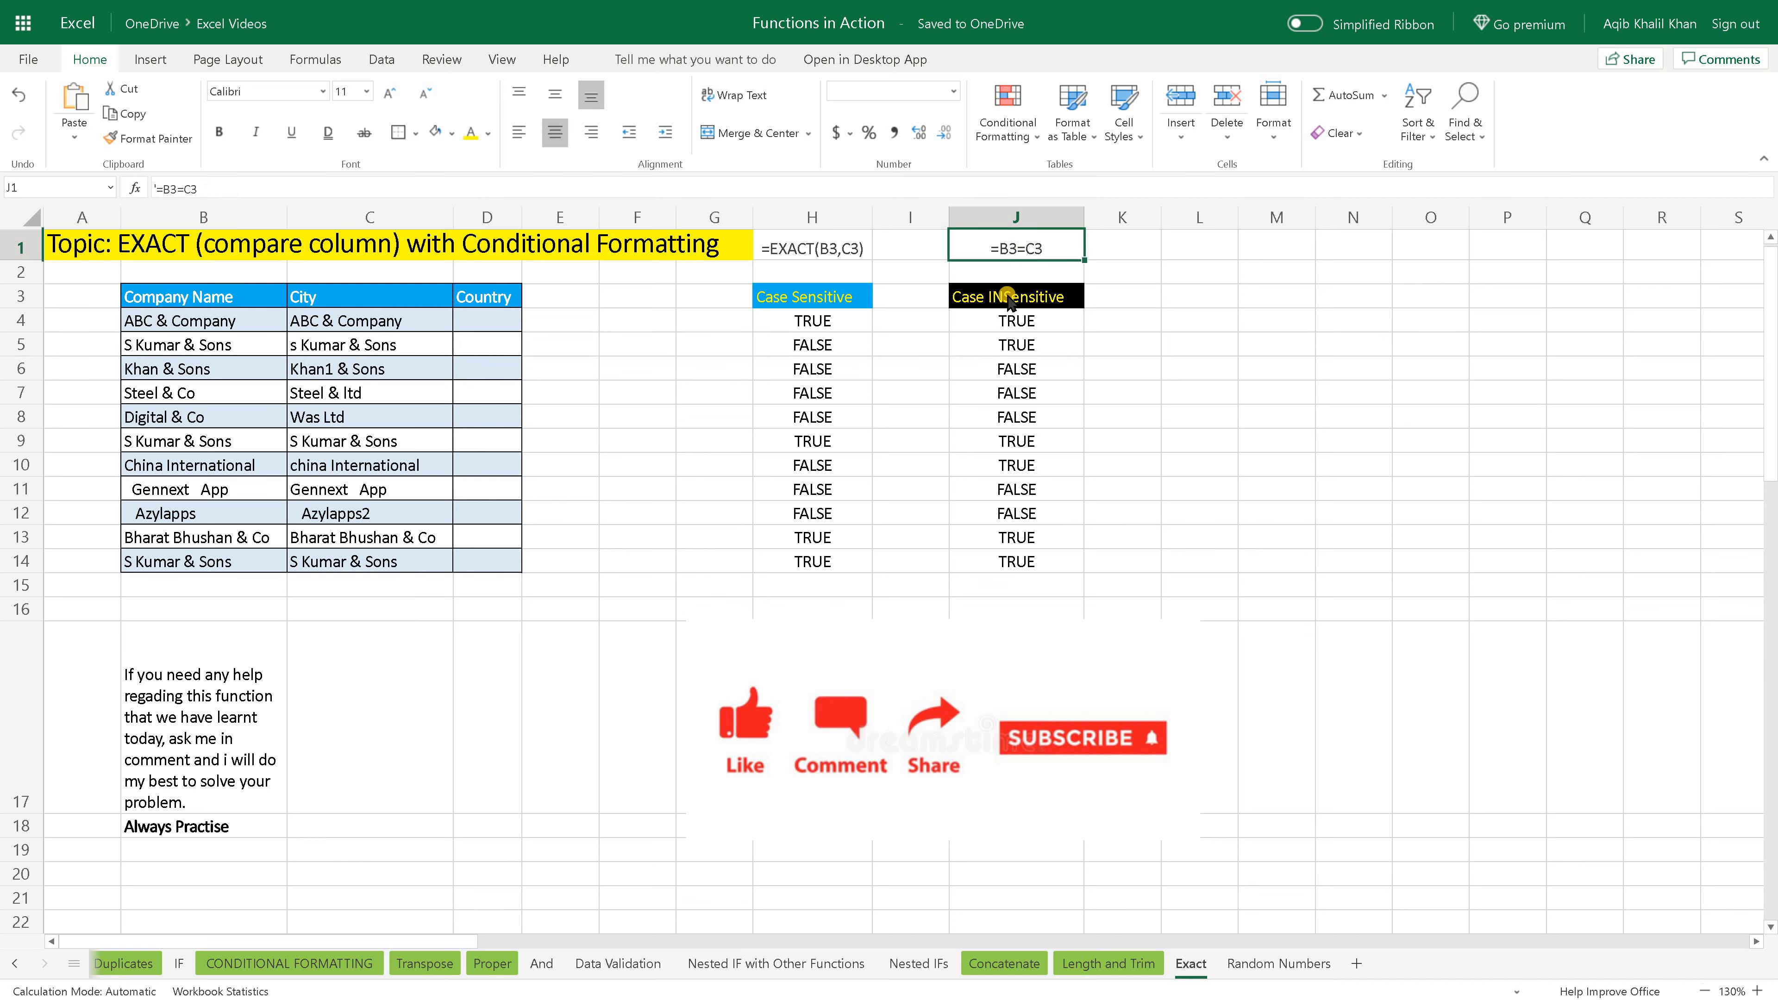
left_click(1002, 348)
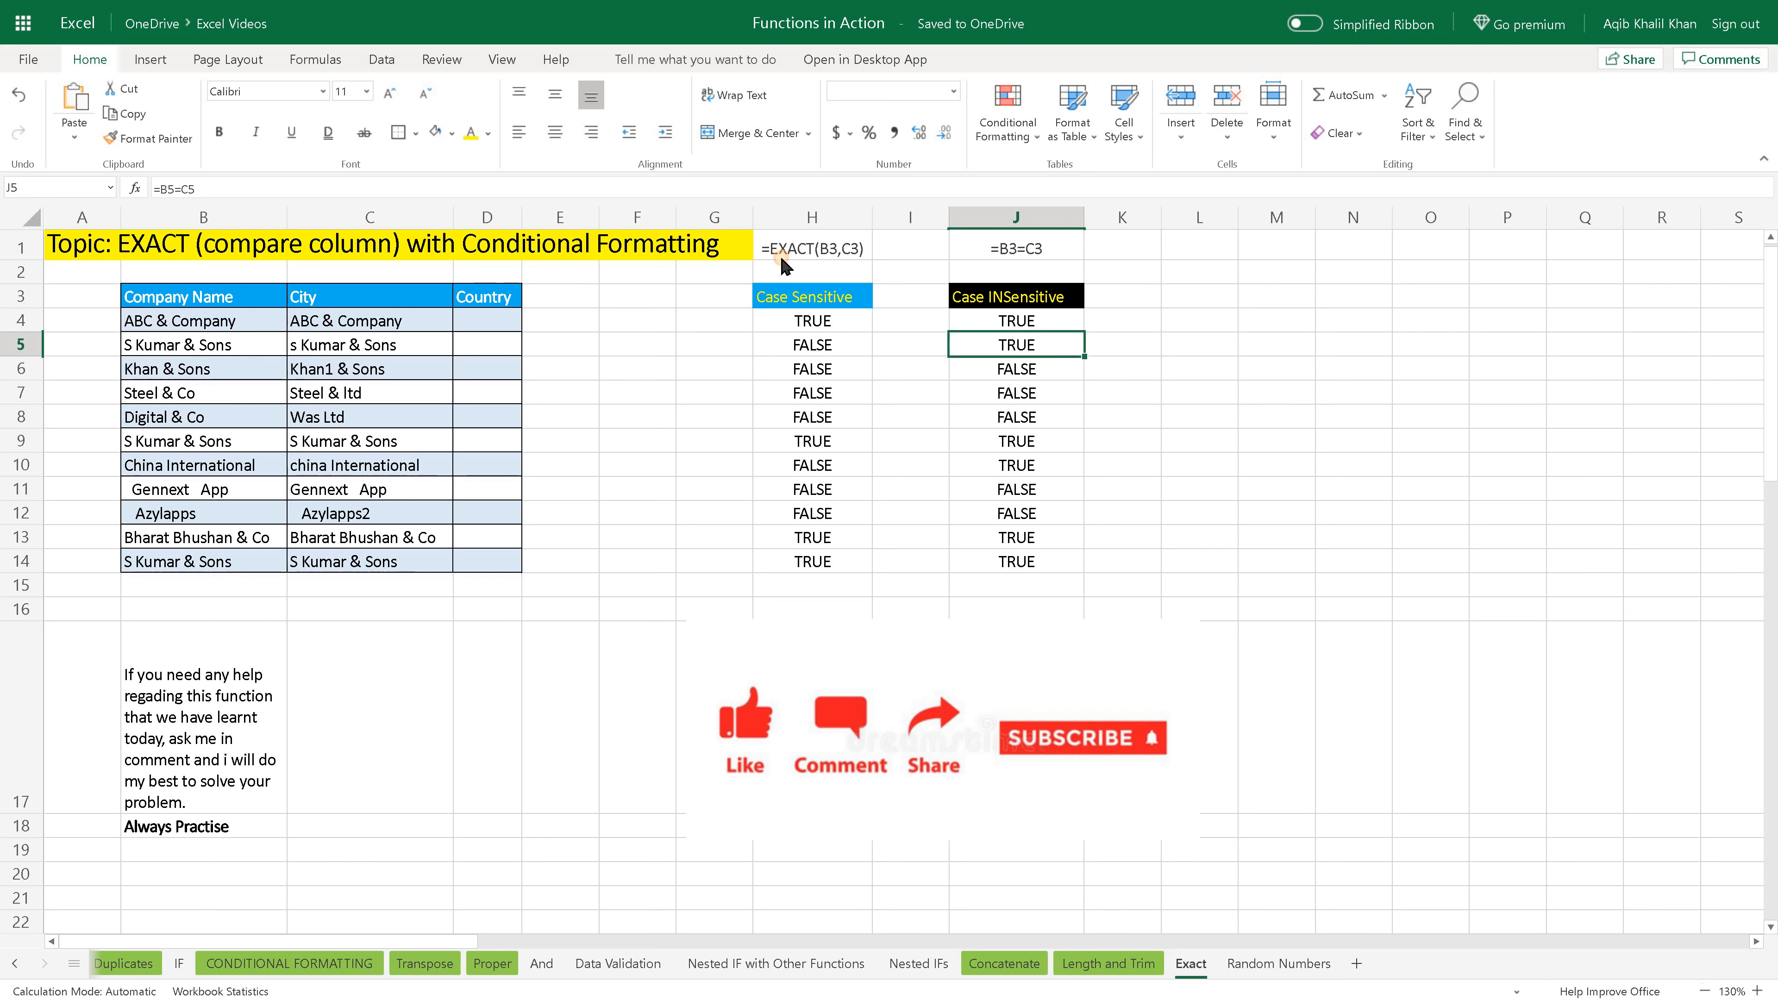
- Compare the case-sensitive and case-insensitive formulas and results in rows 4 and 5, checking the lowercase City entry in C5
left_click(782, 257)
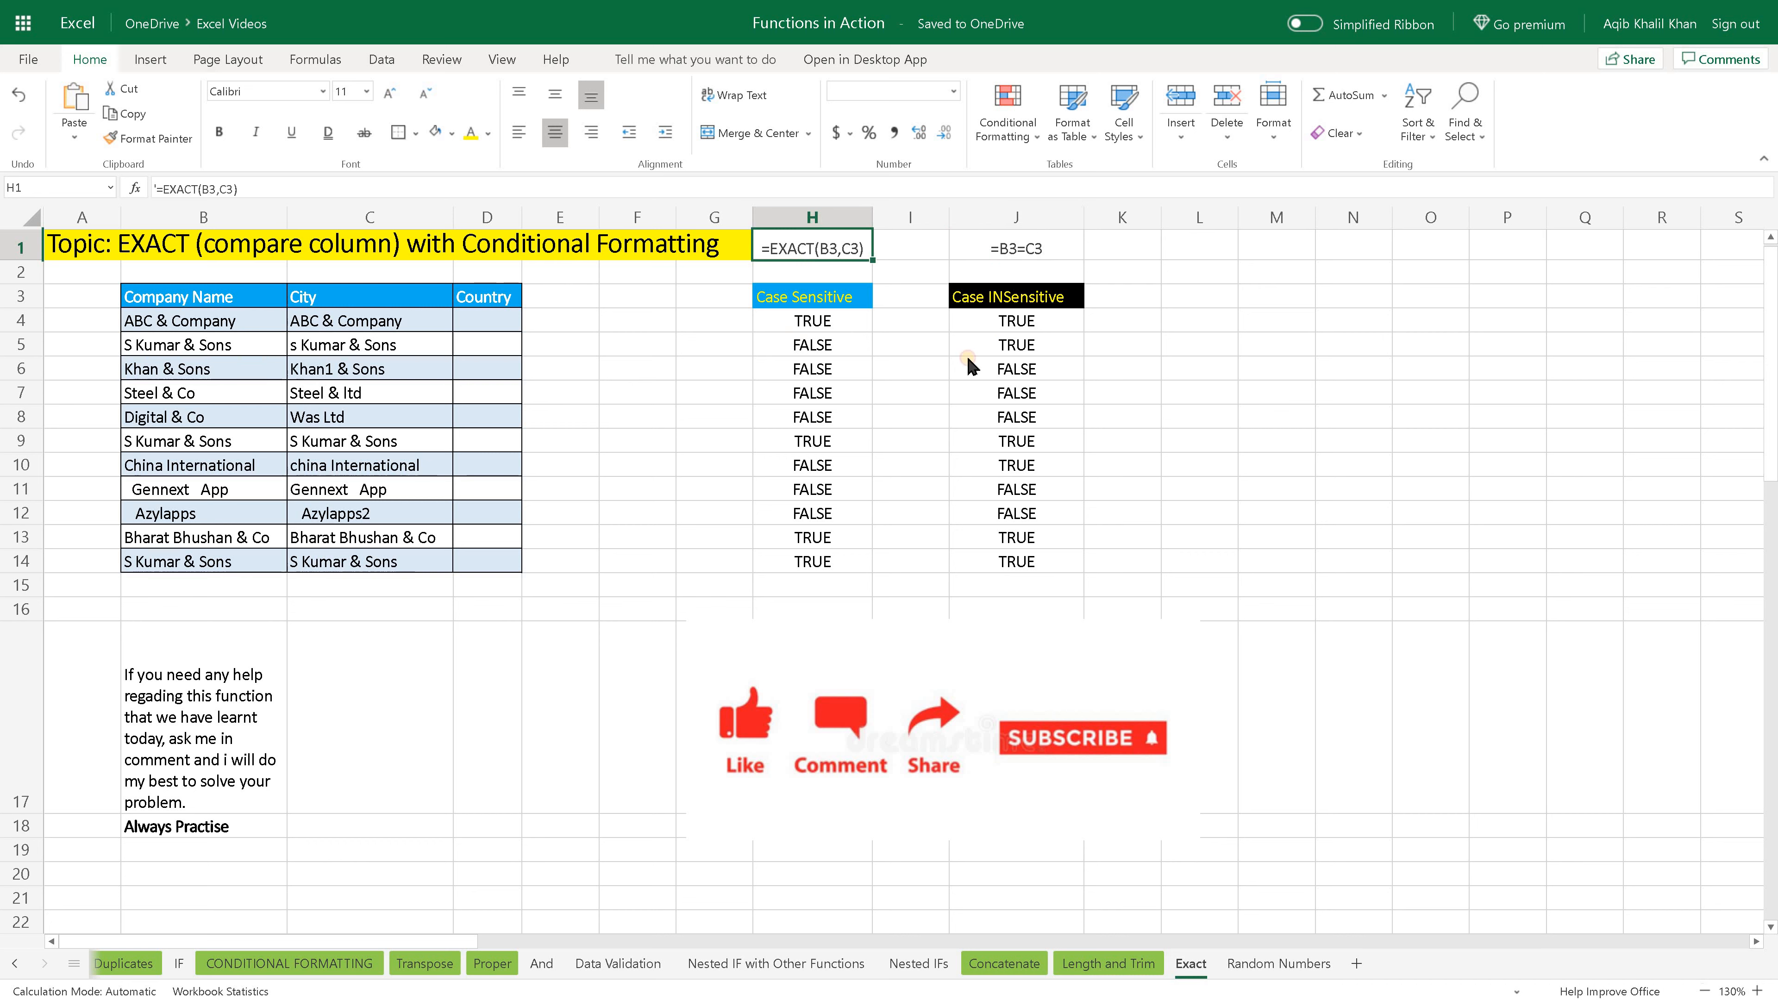
left_click(816, 346)
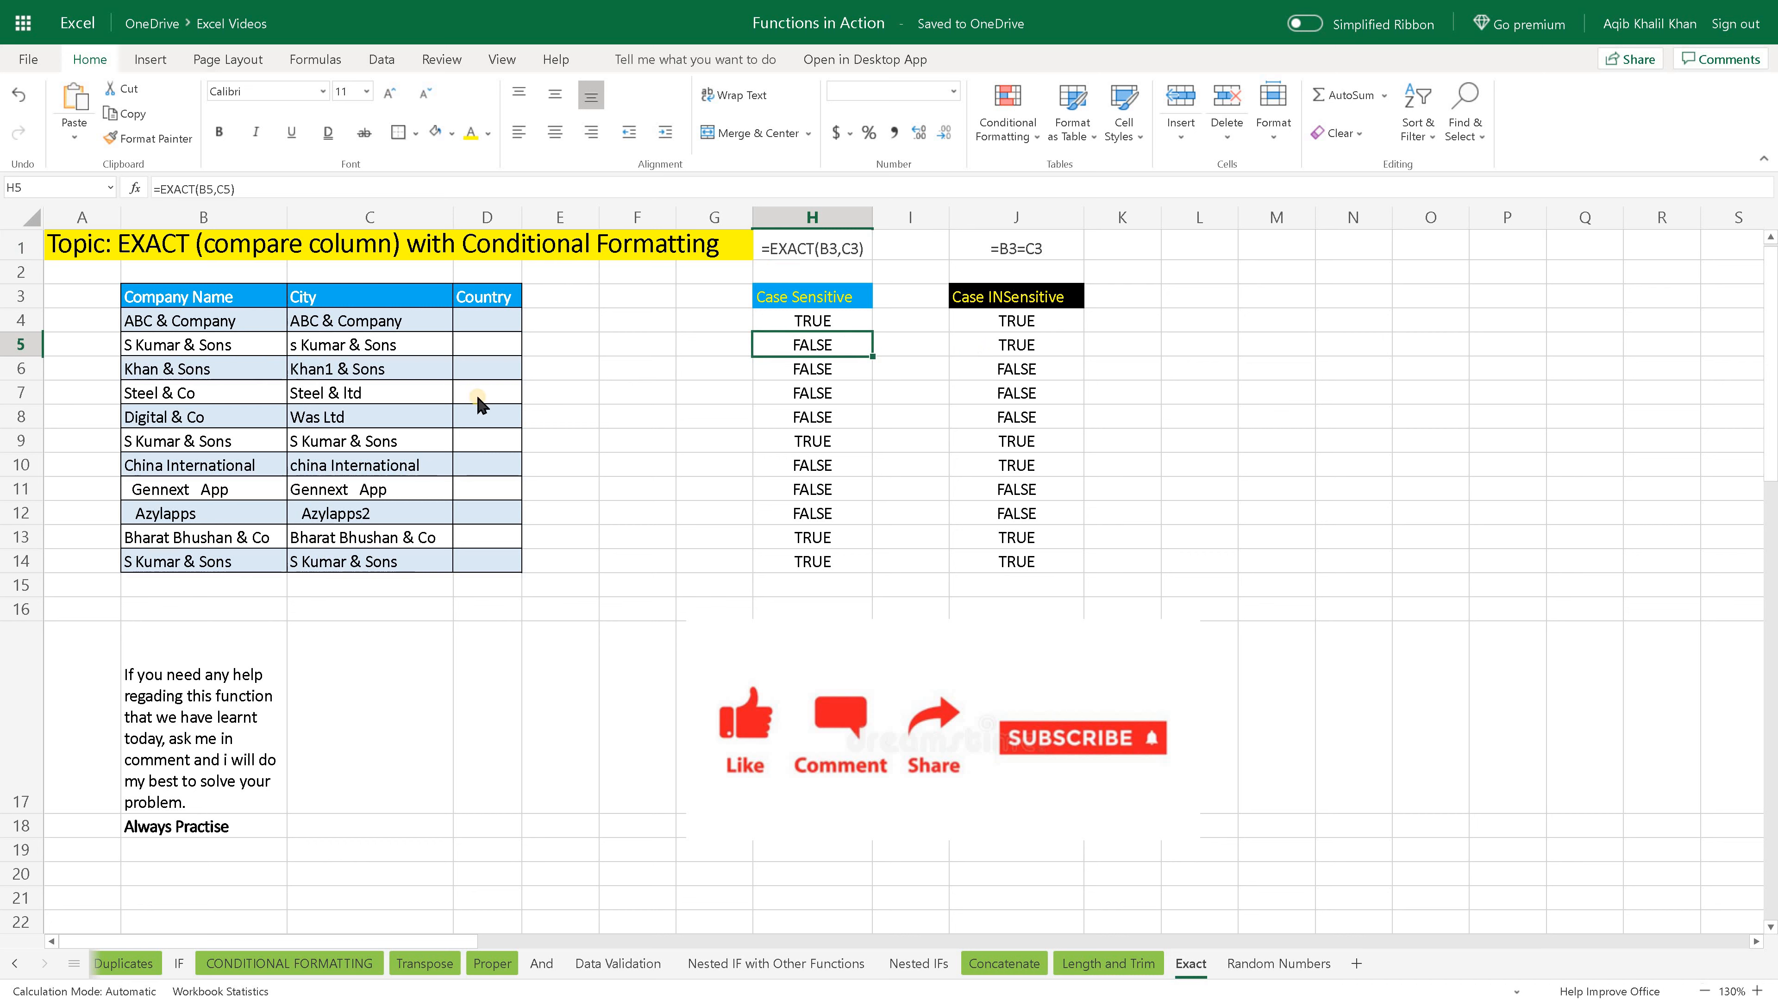
left_click(815, 324)
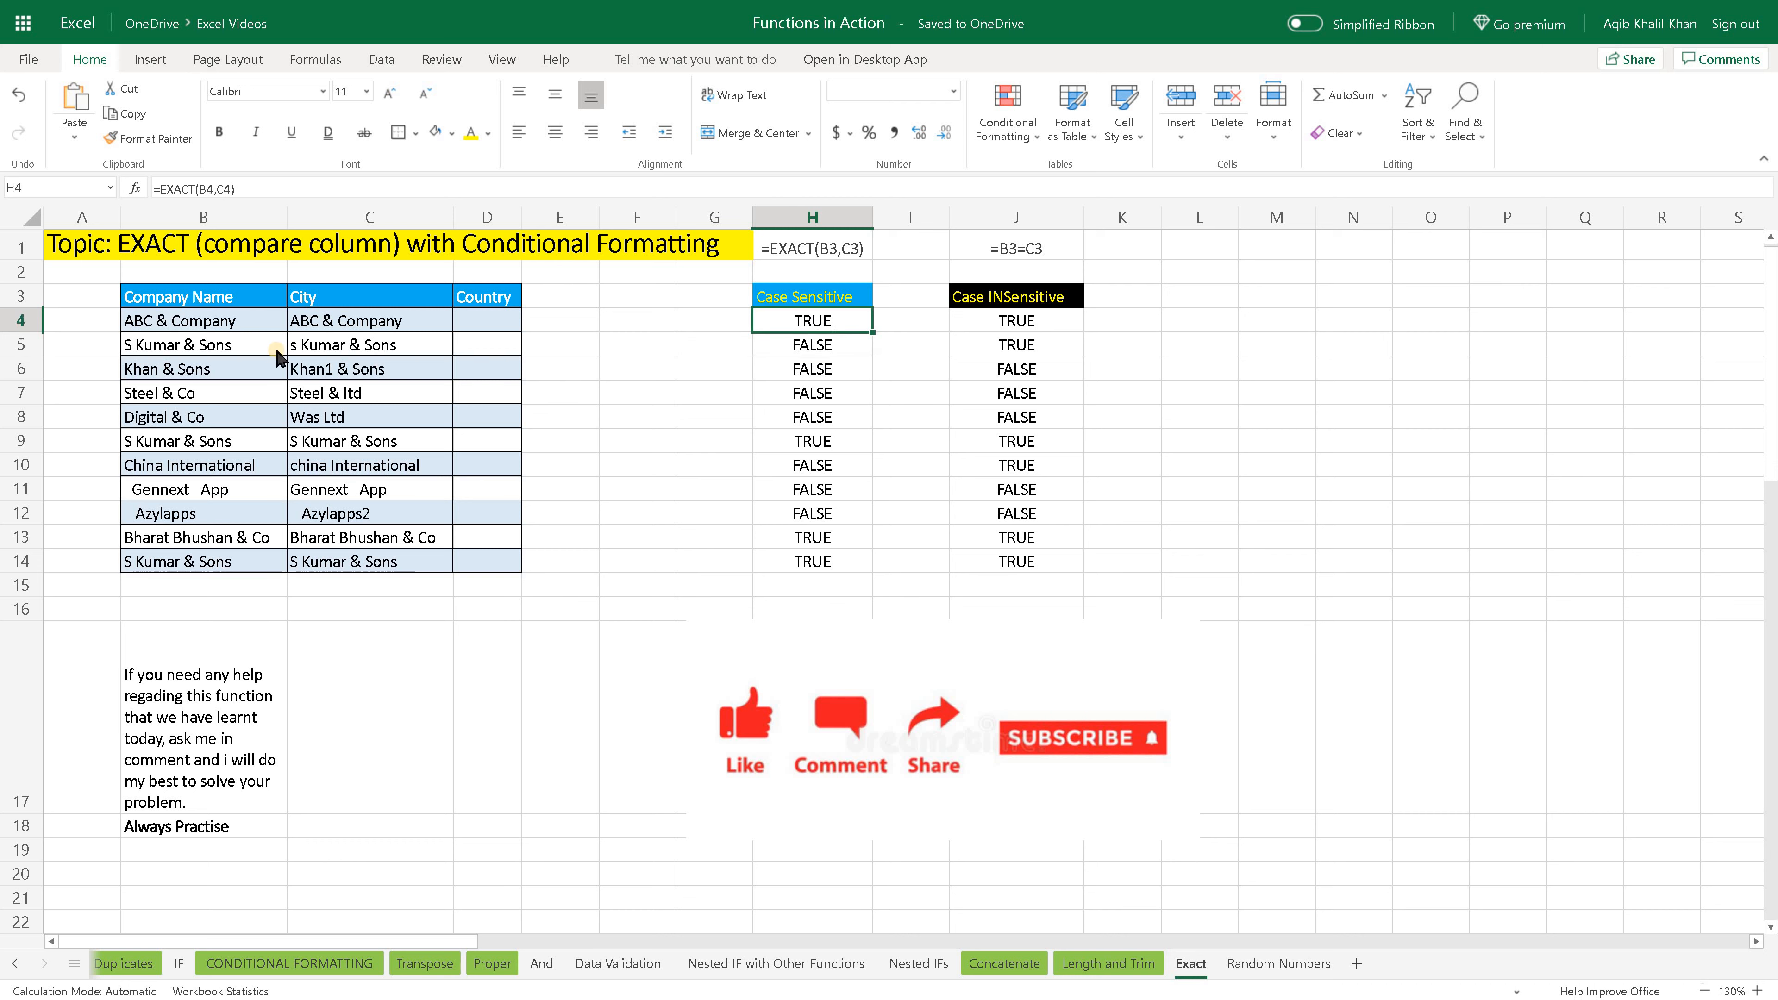
left_click(295, 350)
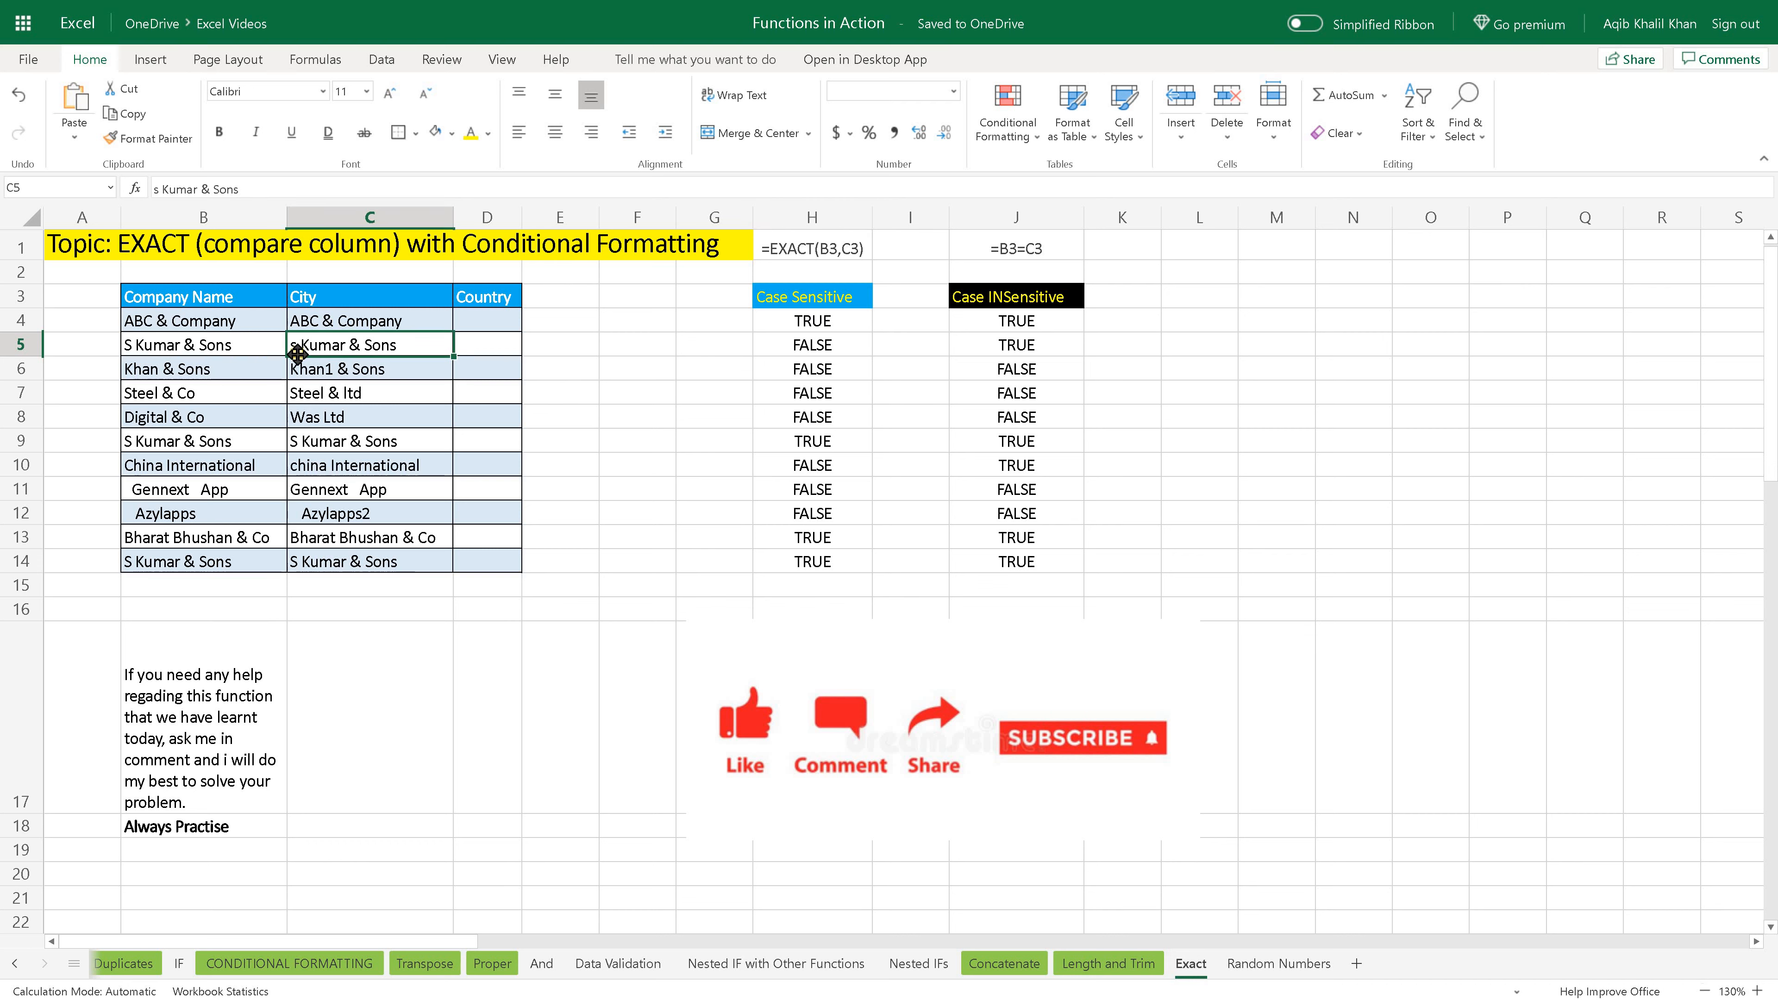
left_click(990, 344)
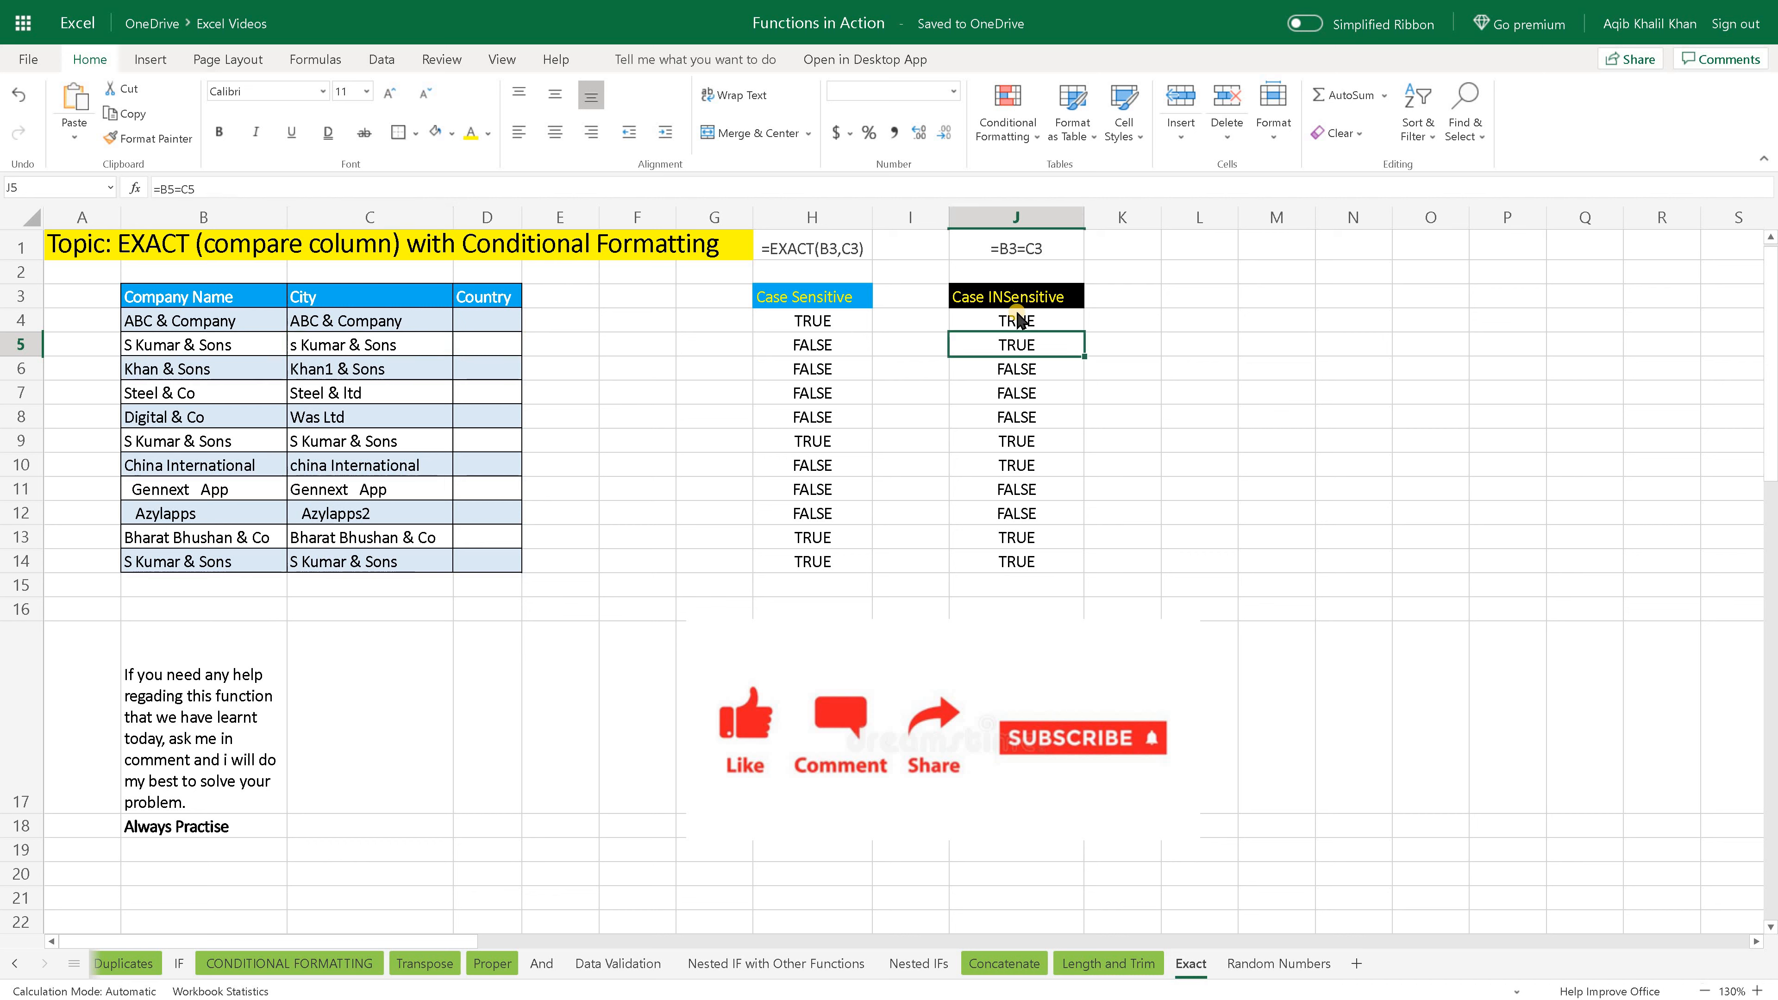
left_click(1016, 323)
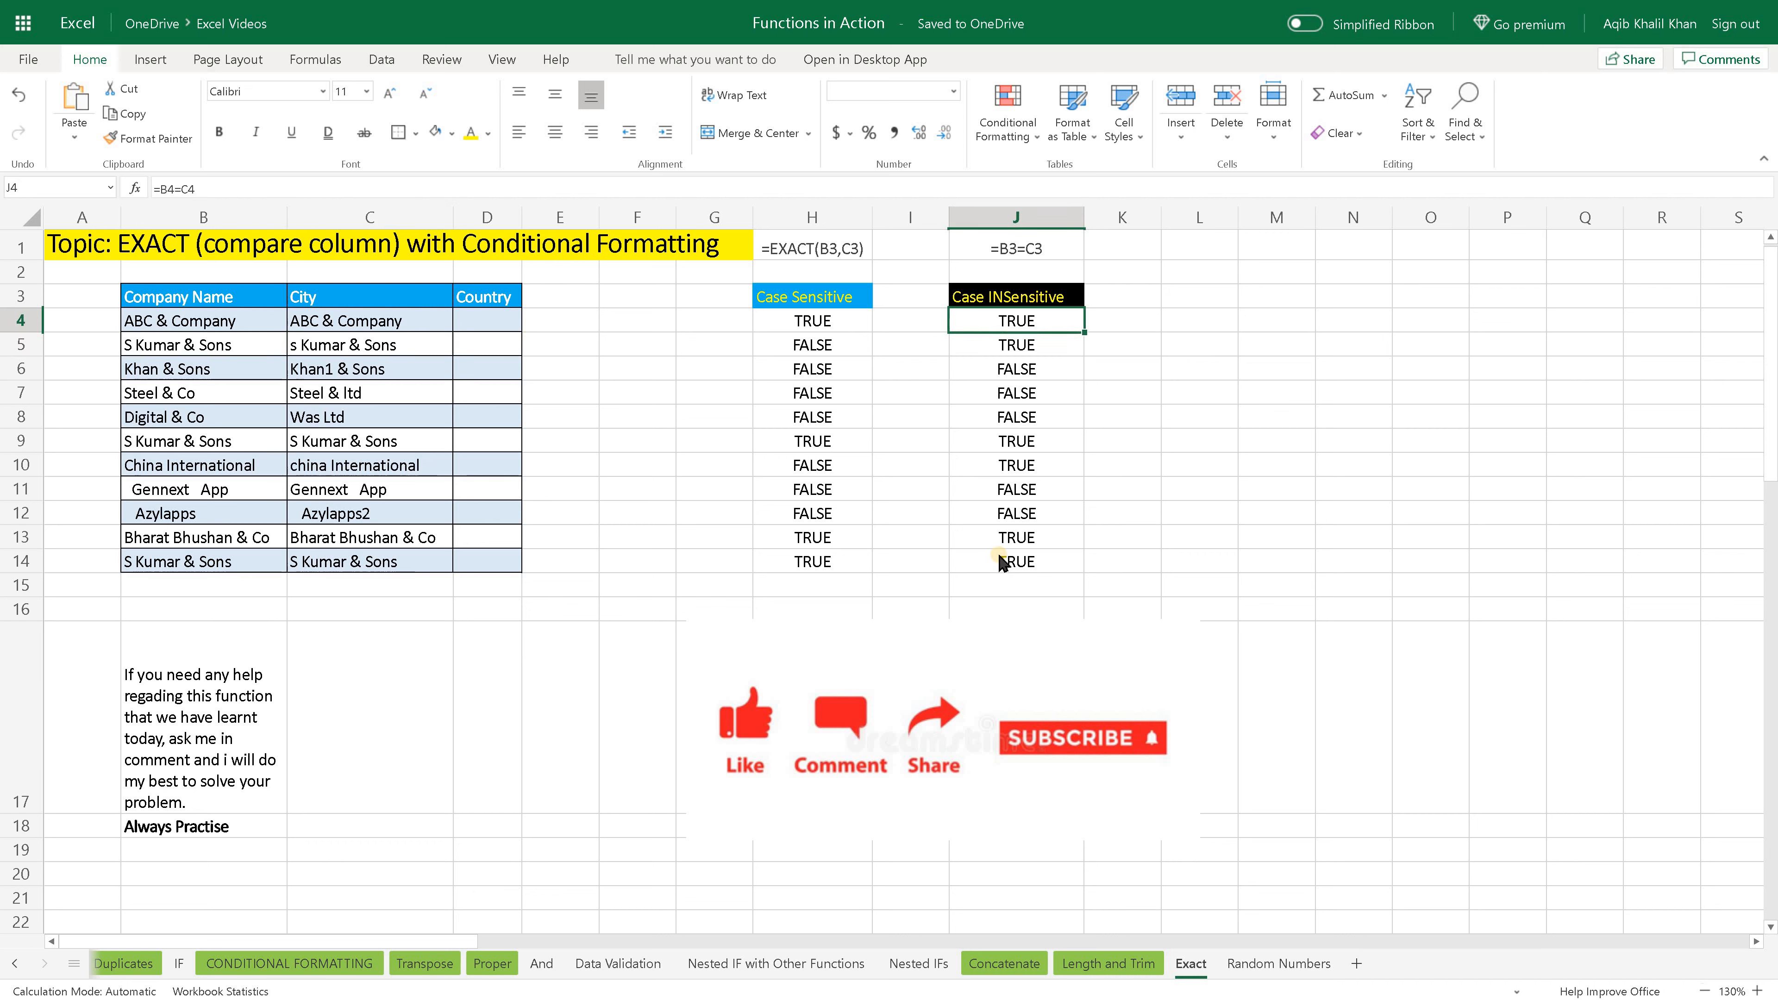
- Review the full Case INSensitive results in J4:J14 alongside the Case Sensitive results in H4:H14
mouse_move(824, 578)
left_mouse_down()
mouse_move(1020, 578)
mouse_move(835, 587)
left_mouse_up()
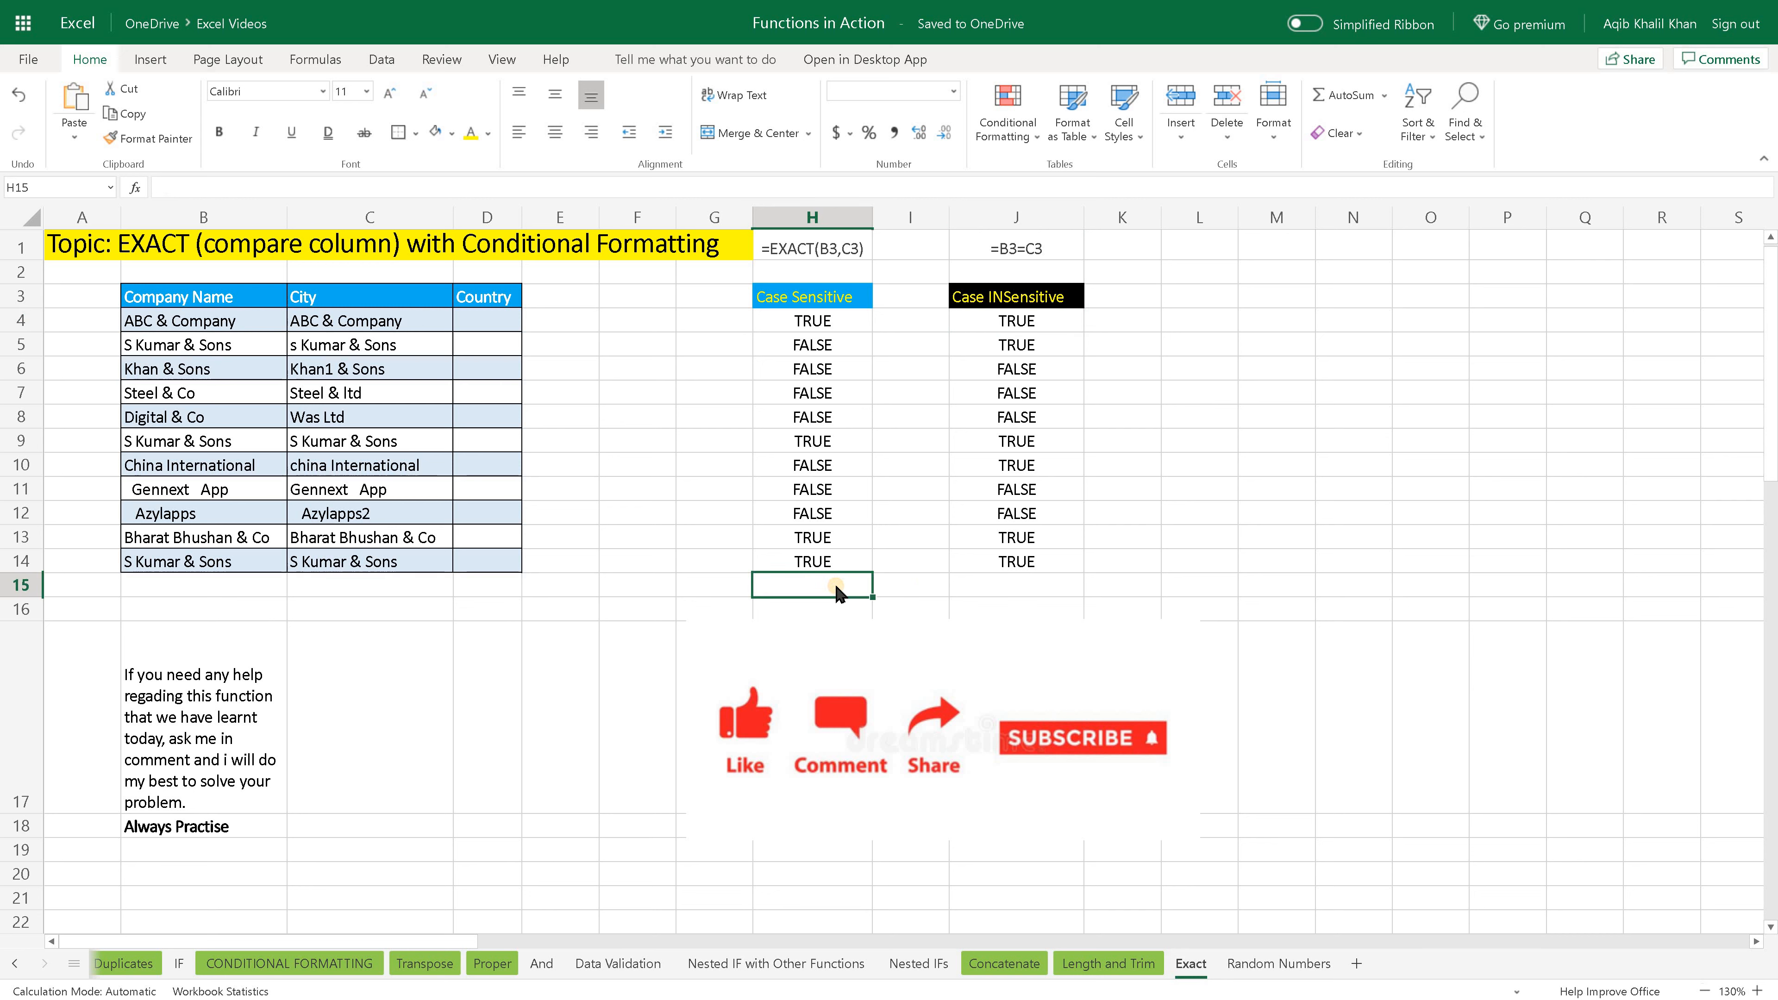
left_click(1034, 592)
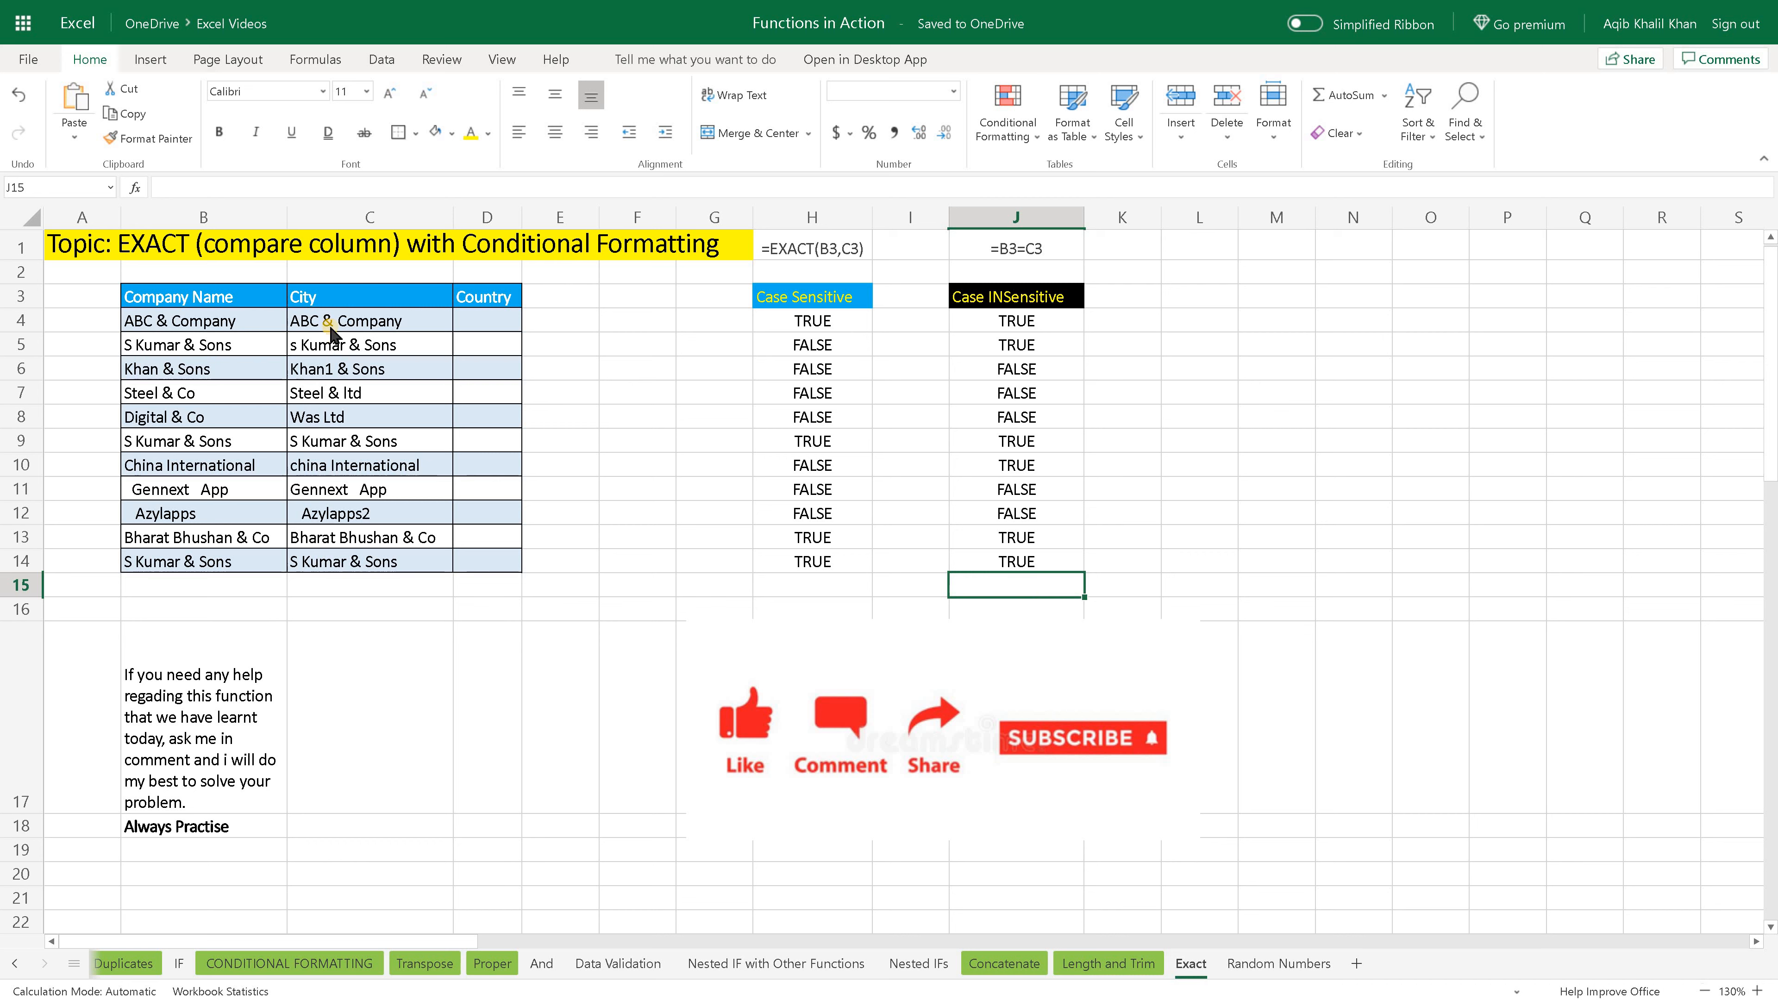
left_click_drag(1008, 323, 1005, 579)
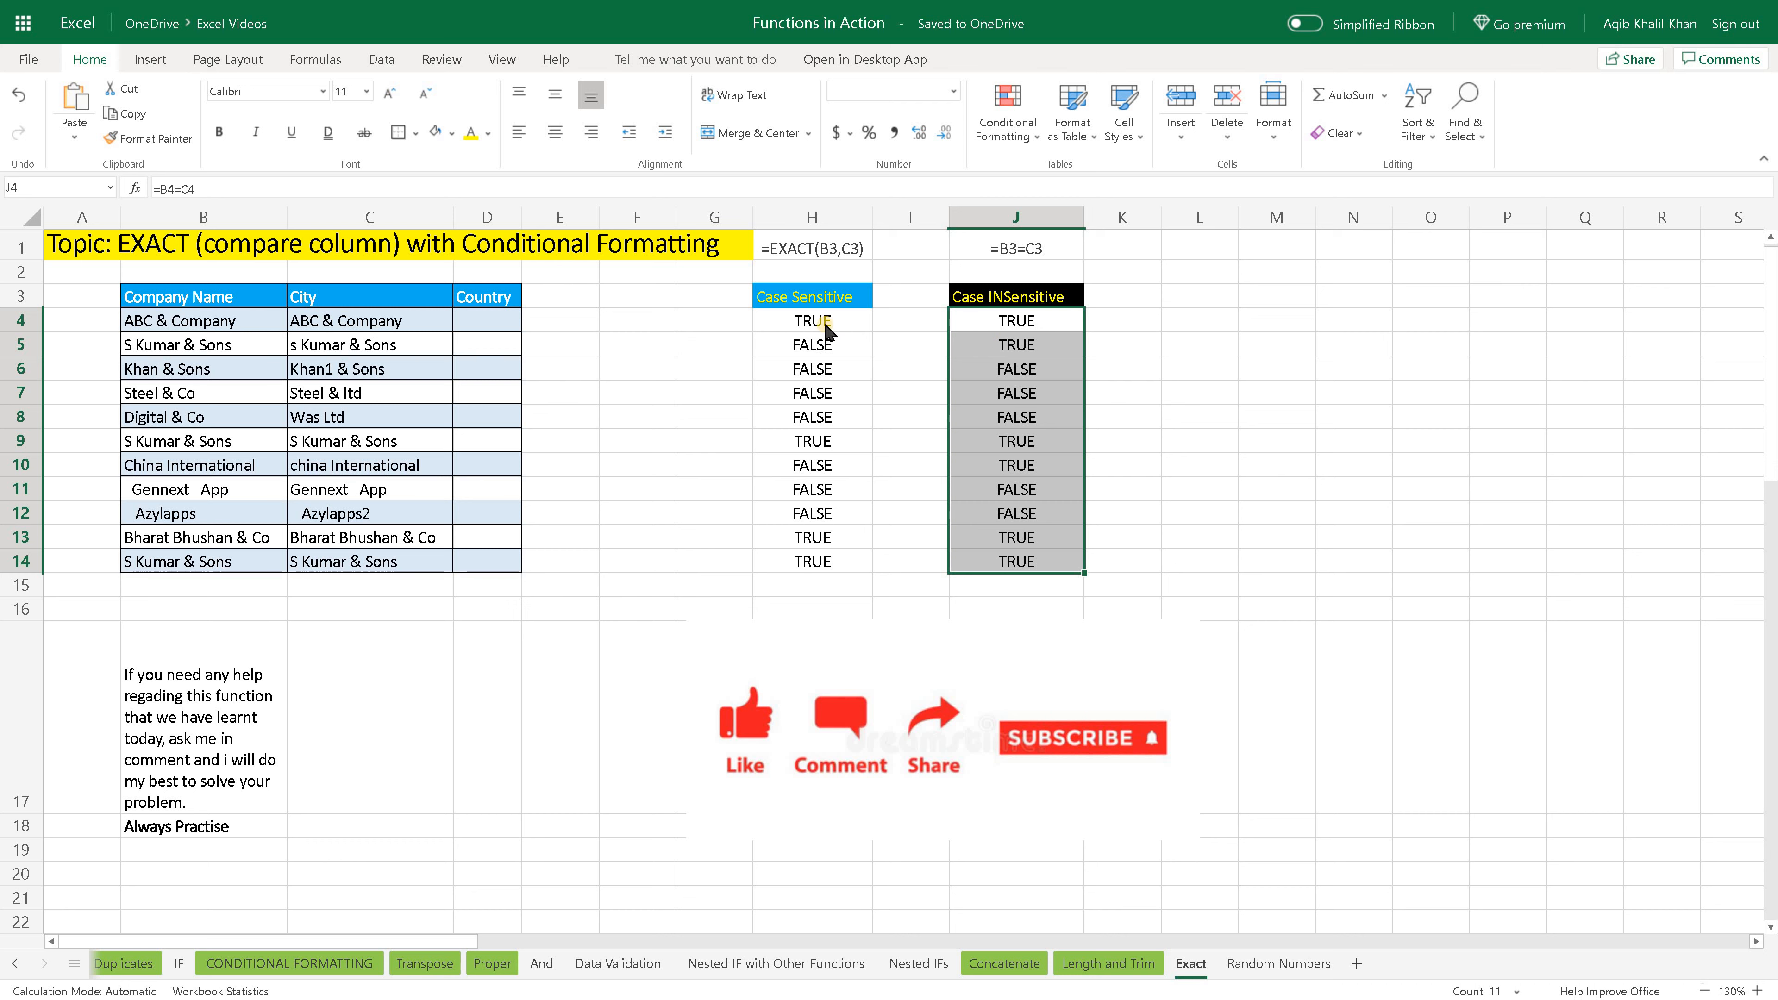
left_click(850, 322)
left_click_drag(851, 324, 812, 568)
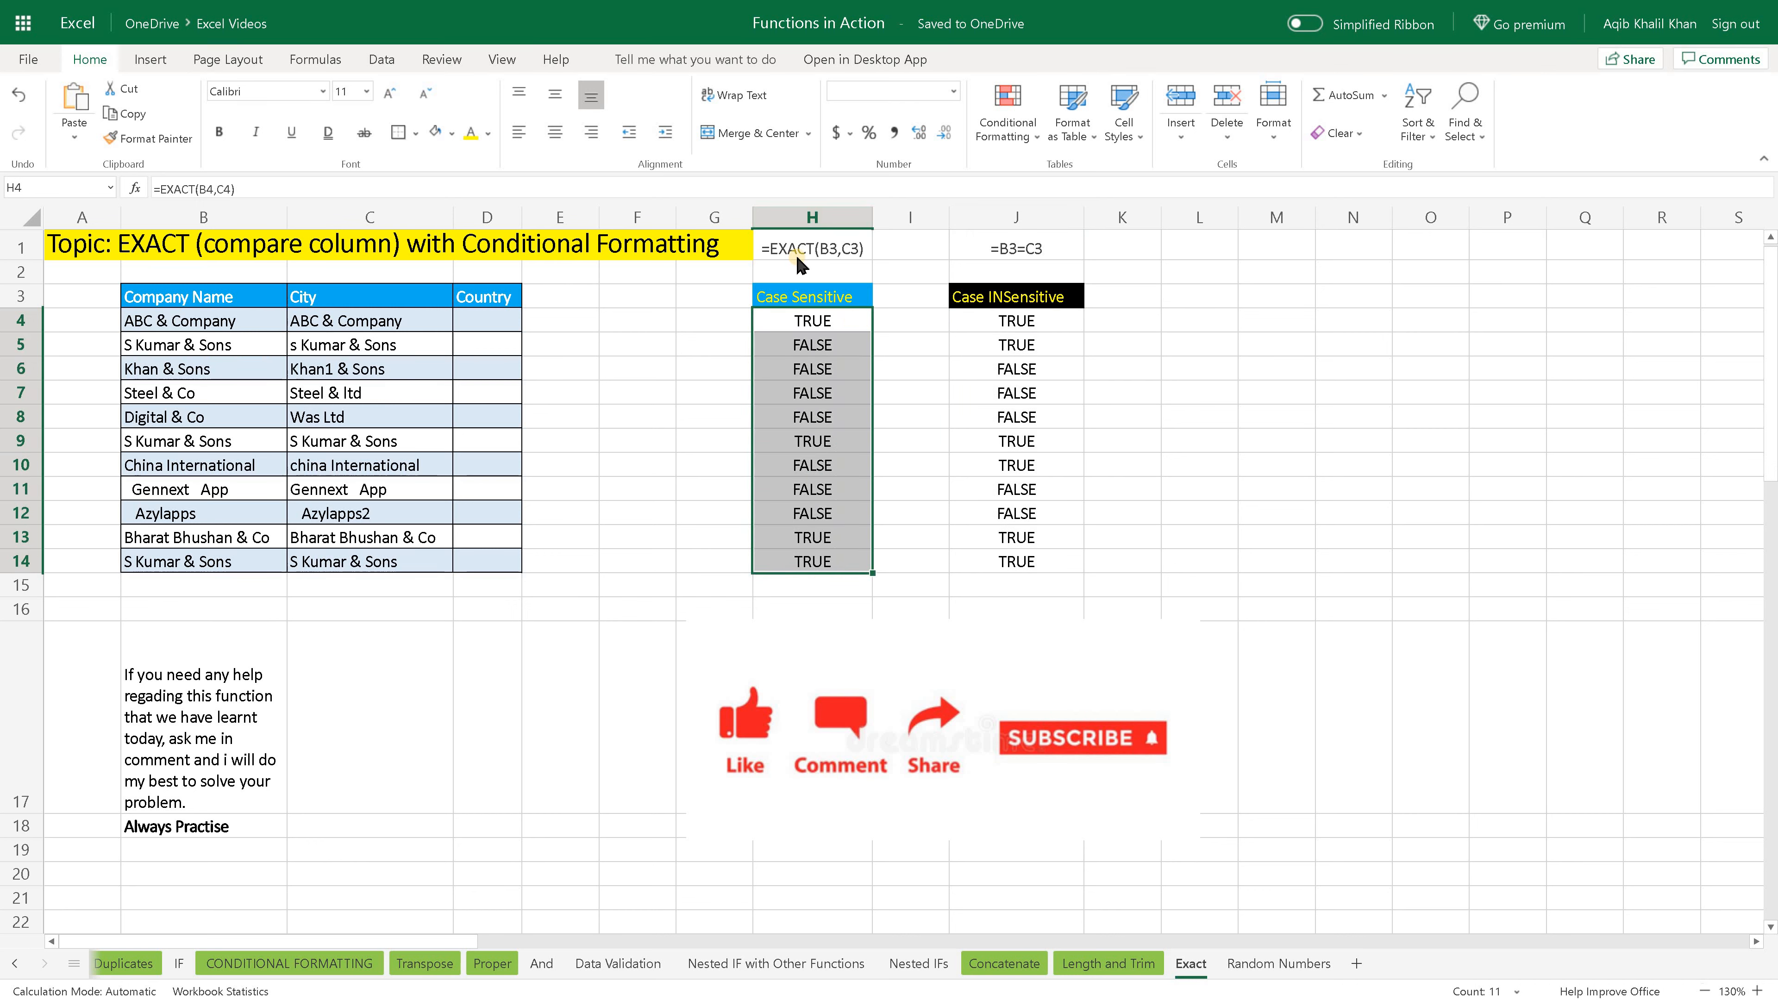
left_click(831, 594)
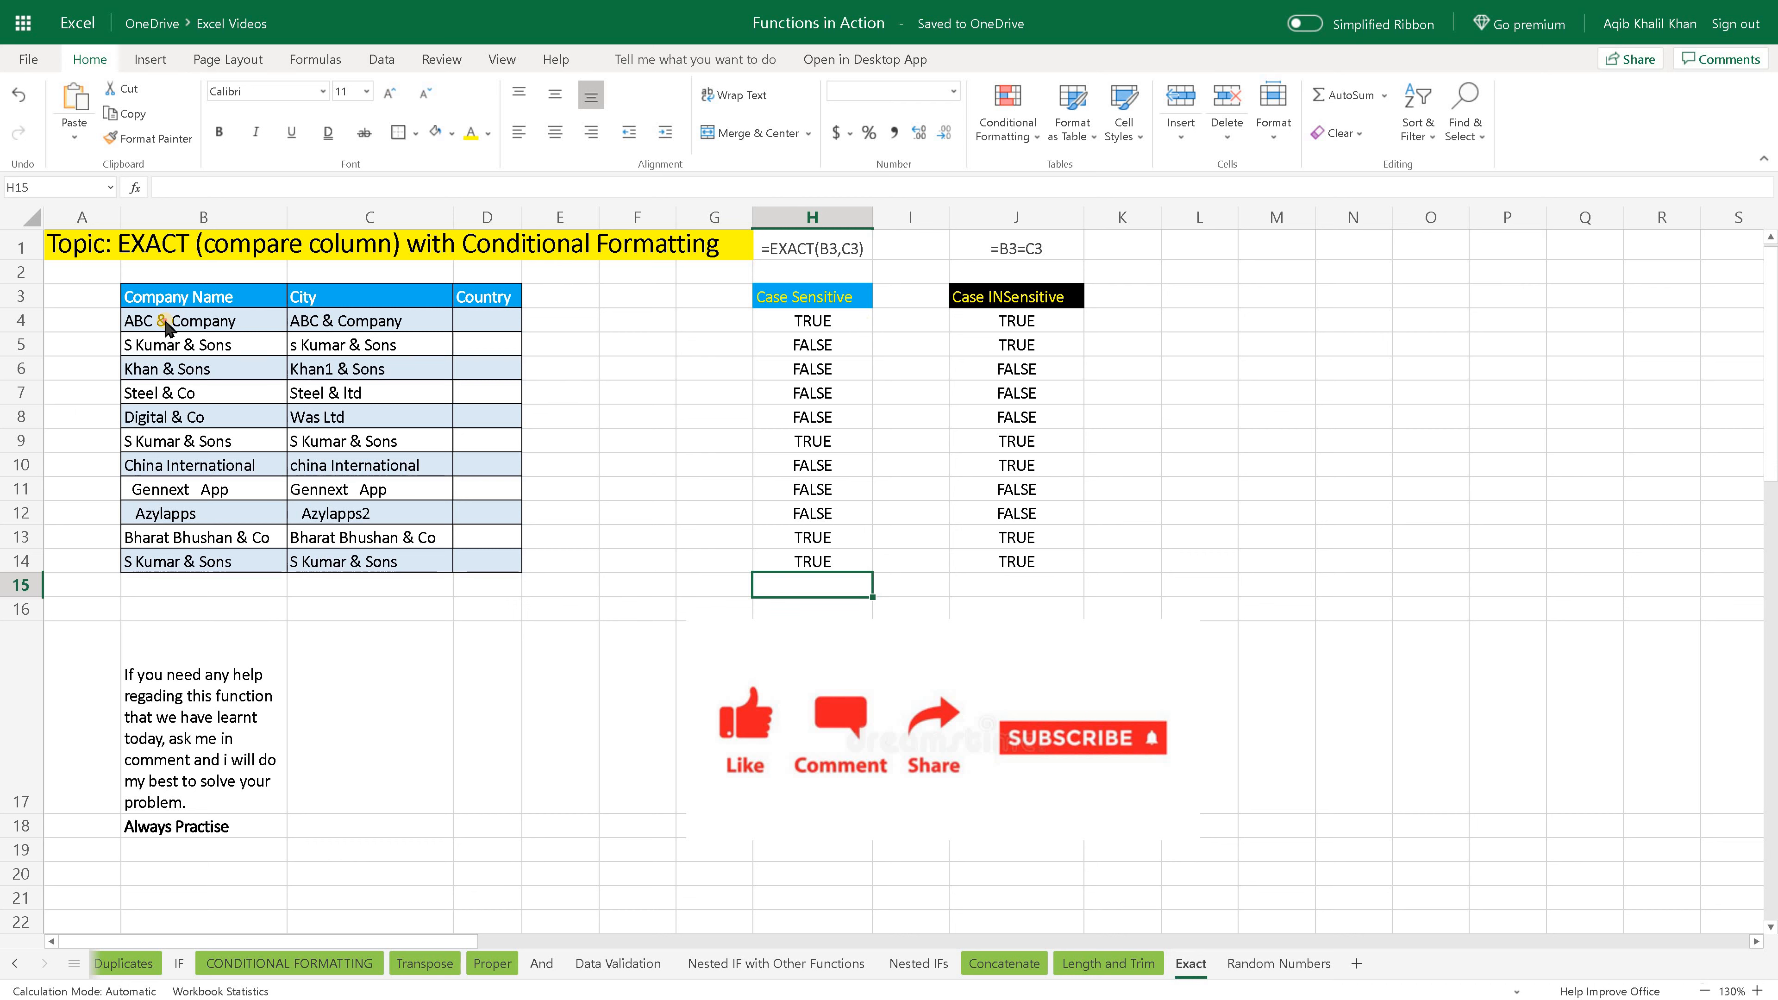
- Examine Company Name and City pairs such as rows 4 and 11, and review the TRUE and FALSE results in H4:H14
left_click_drag(283, 319, 403, 318)
left_click_drag(241, 349, 408, 371)
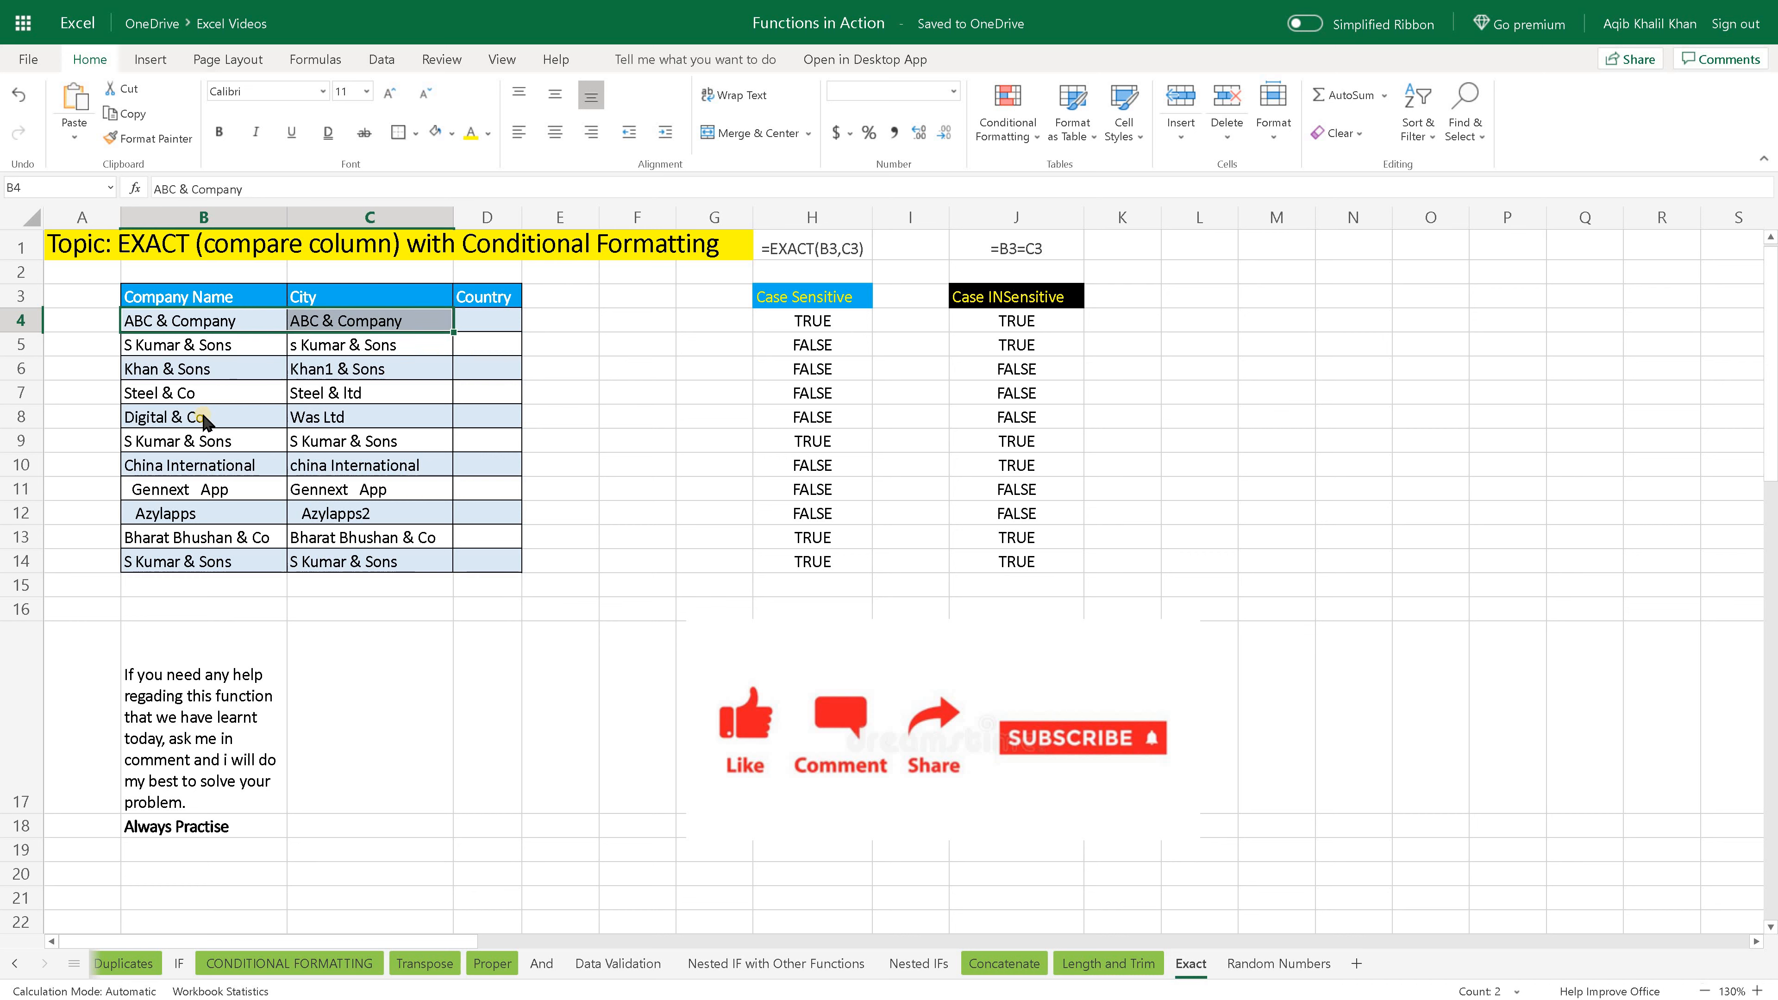
left_click_drag(161, 483, 395, 494)
left_click_drag(158, 534, 375, 543)
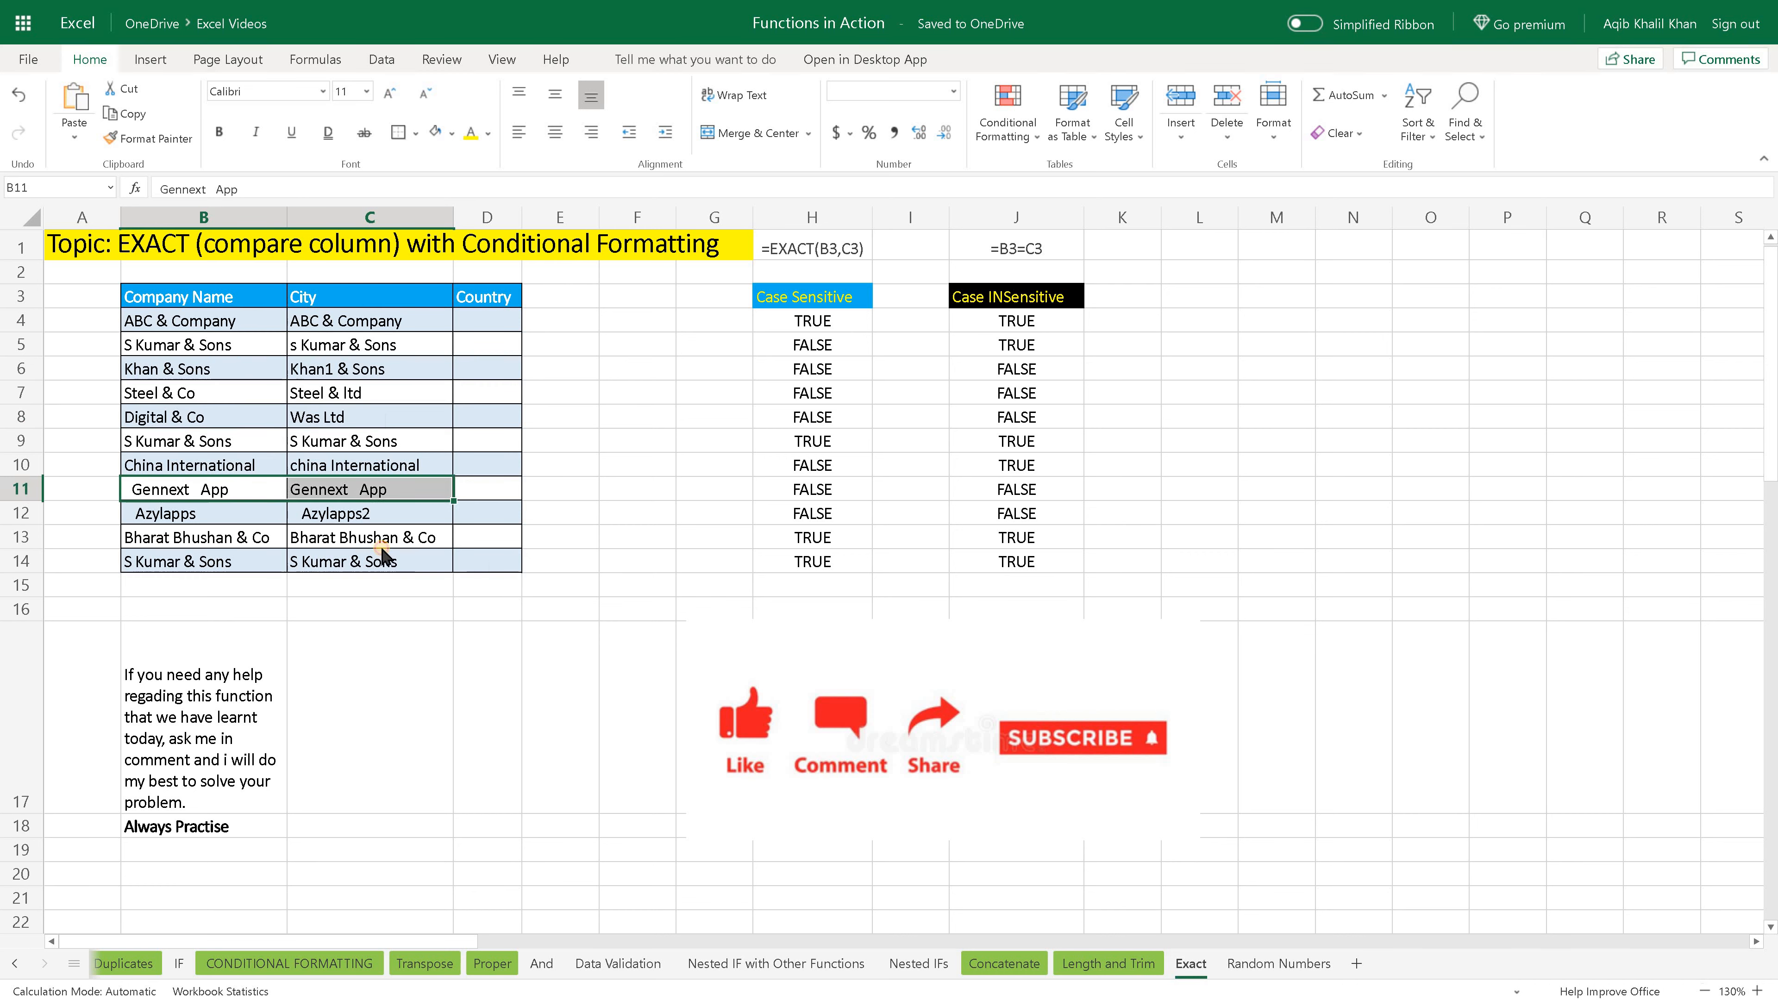
left_click_drag(840, 315, 819, 587)
left_click(819, 587)
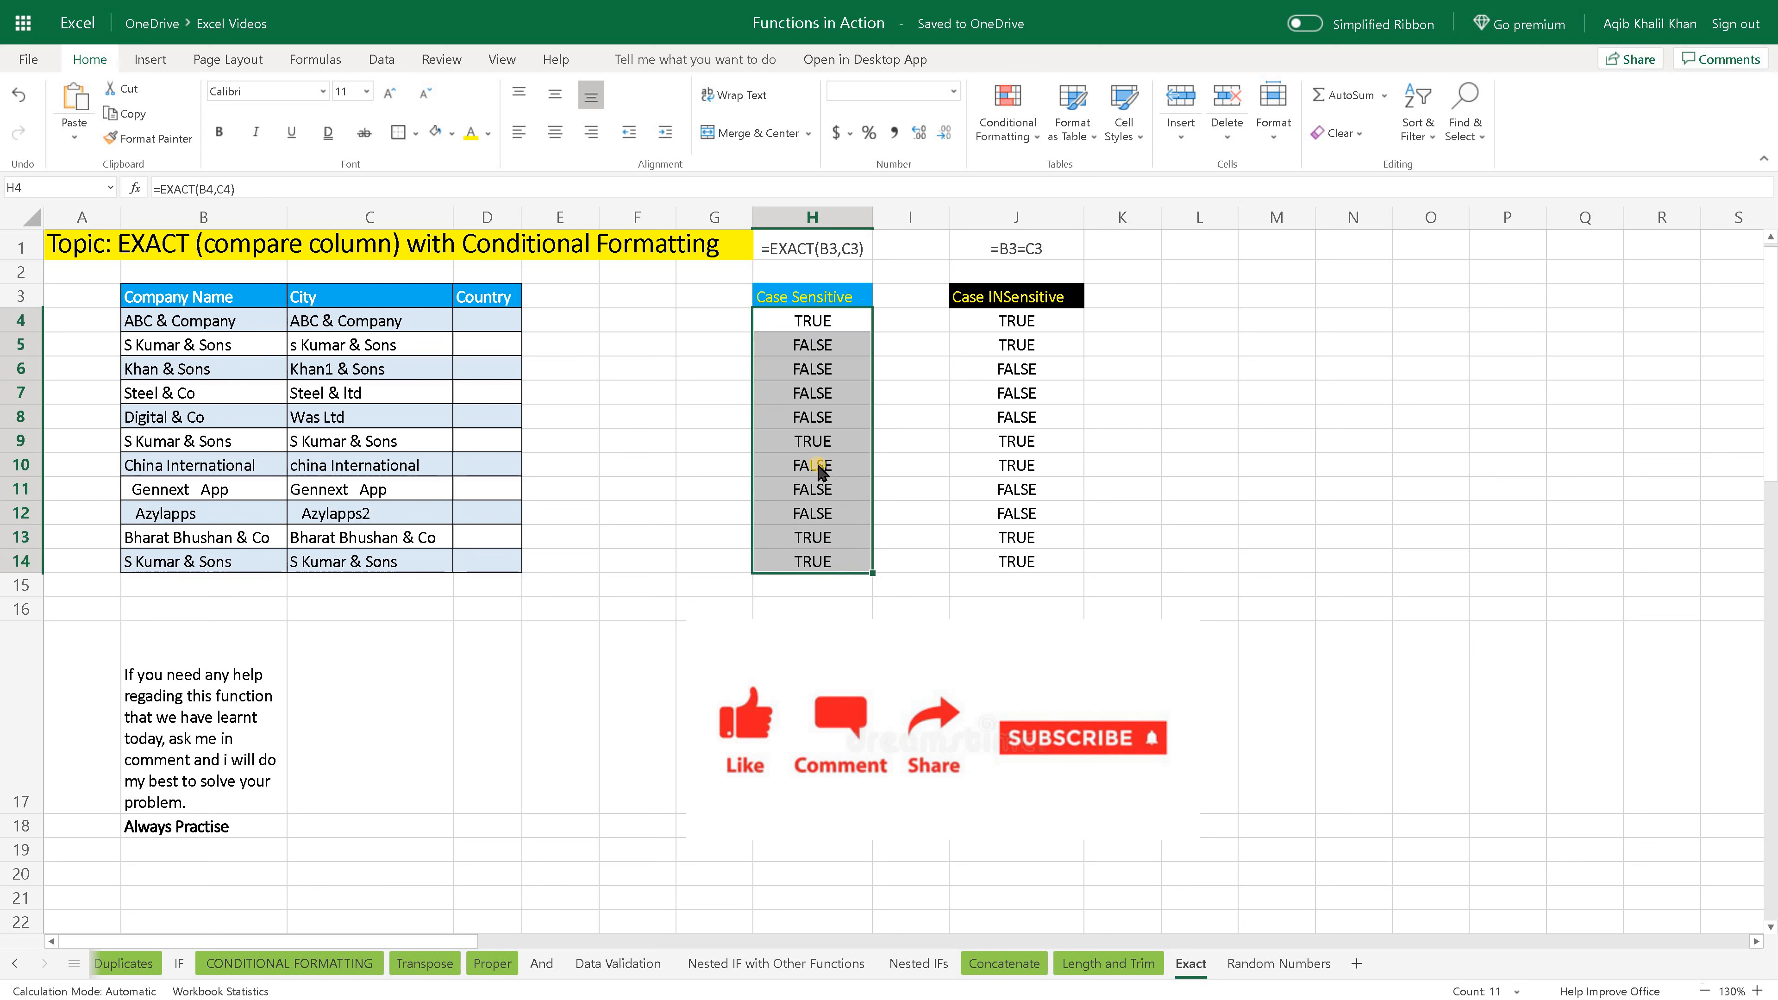
left_click(843, 324)
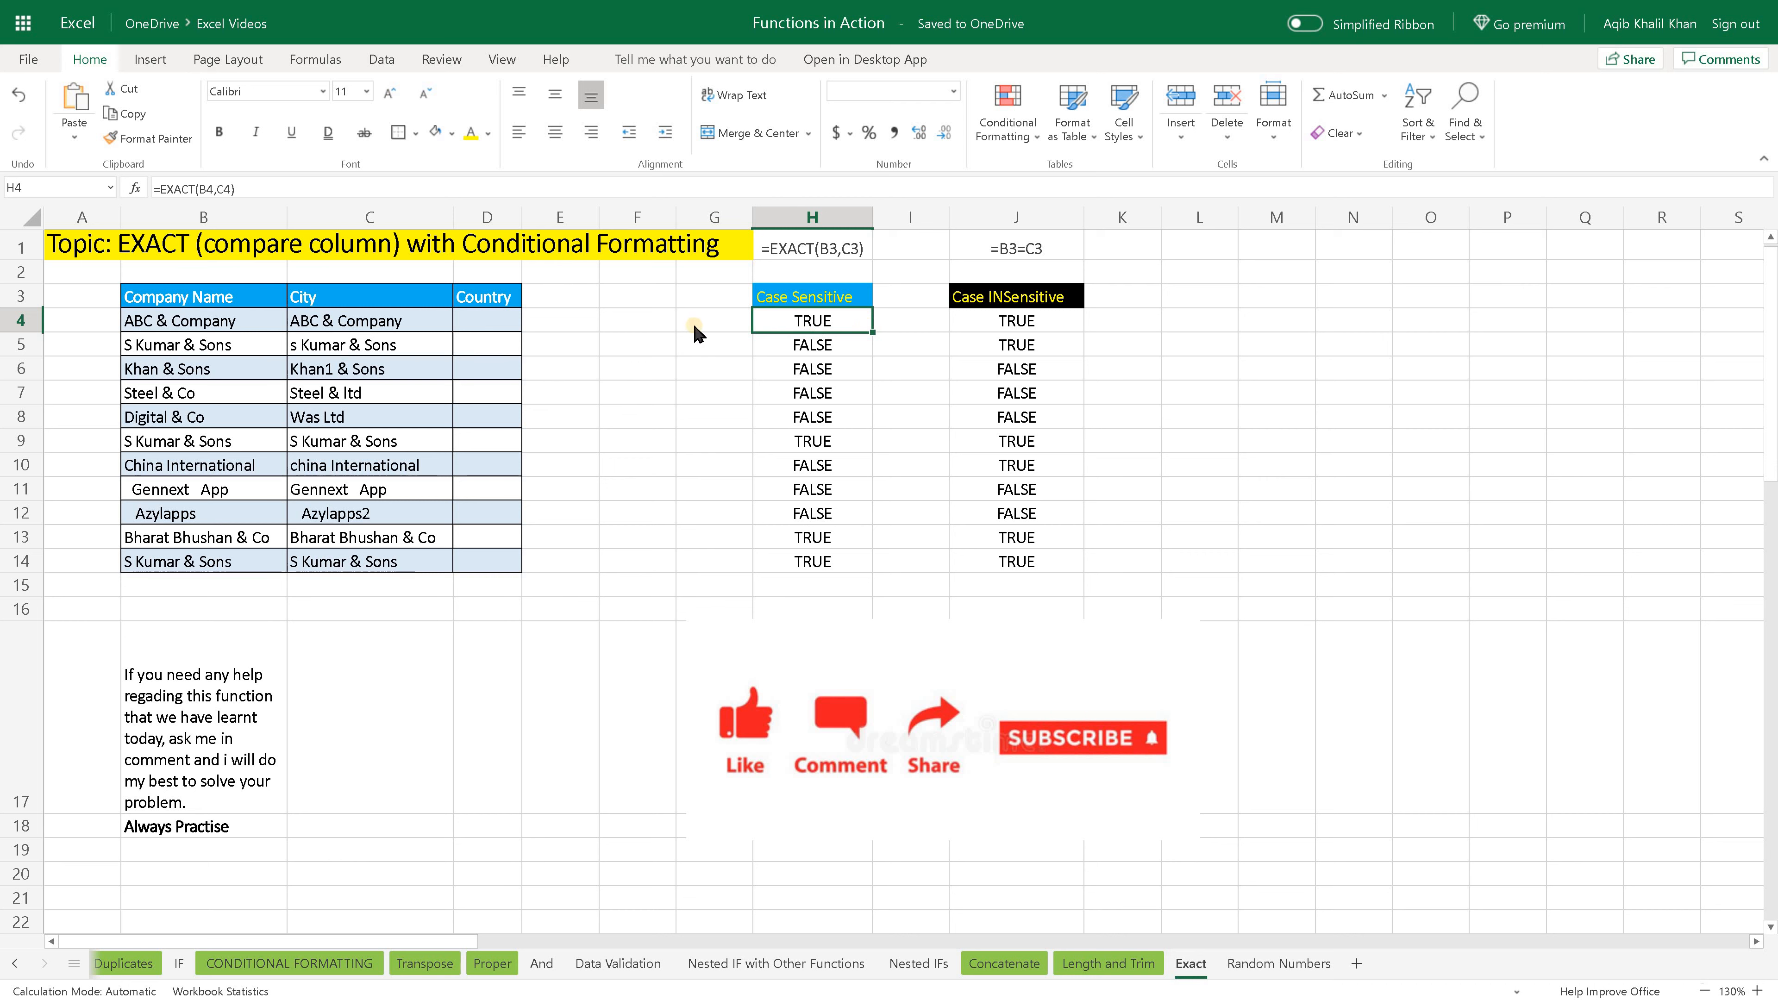
left_click_drag(812, 557, 810, 354)
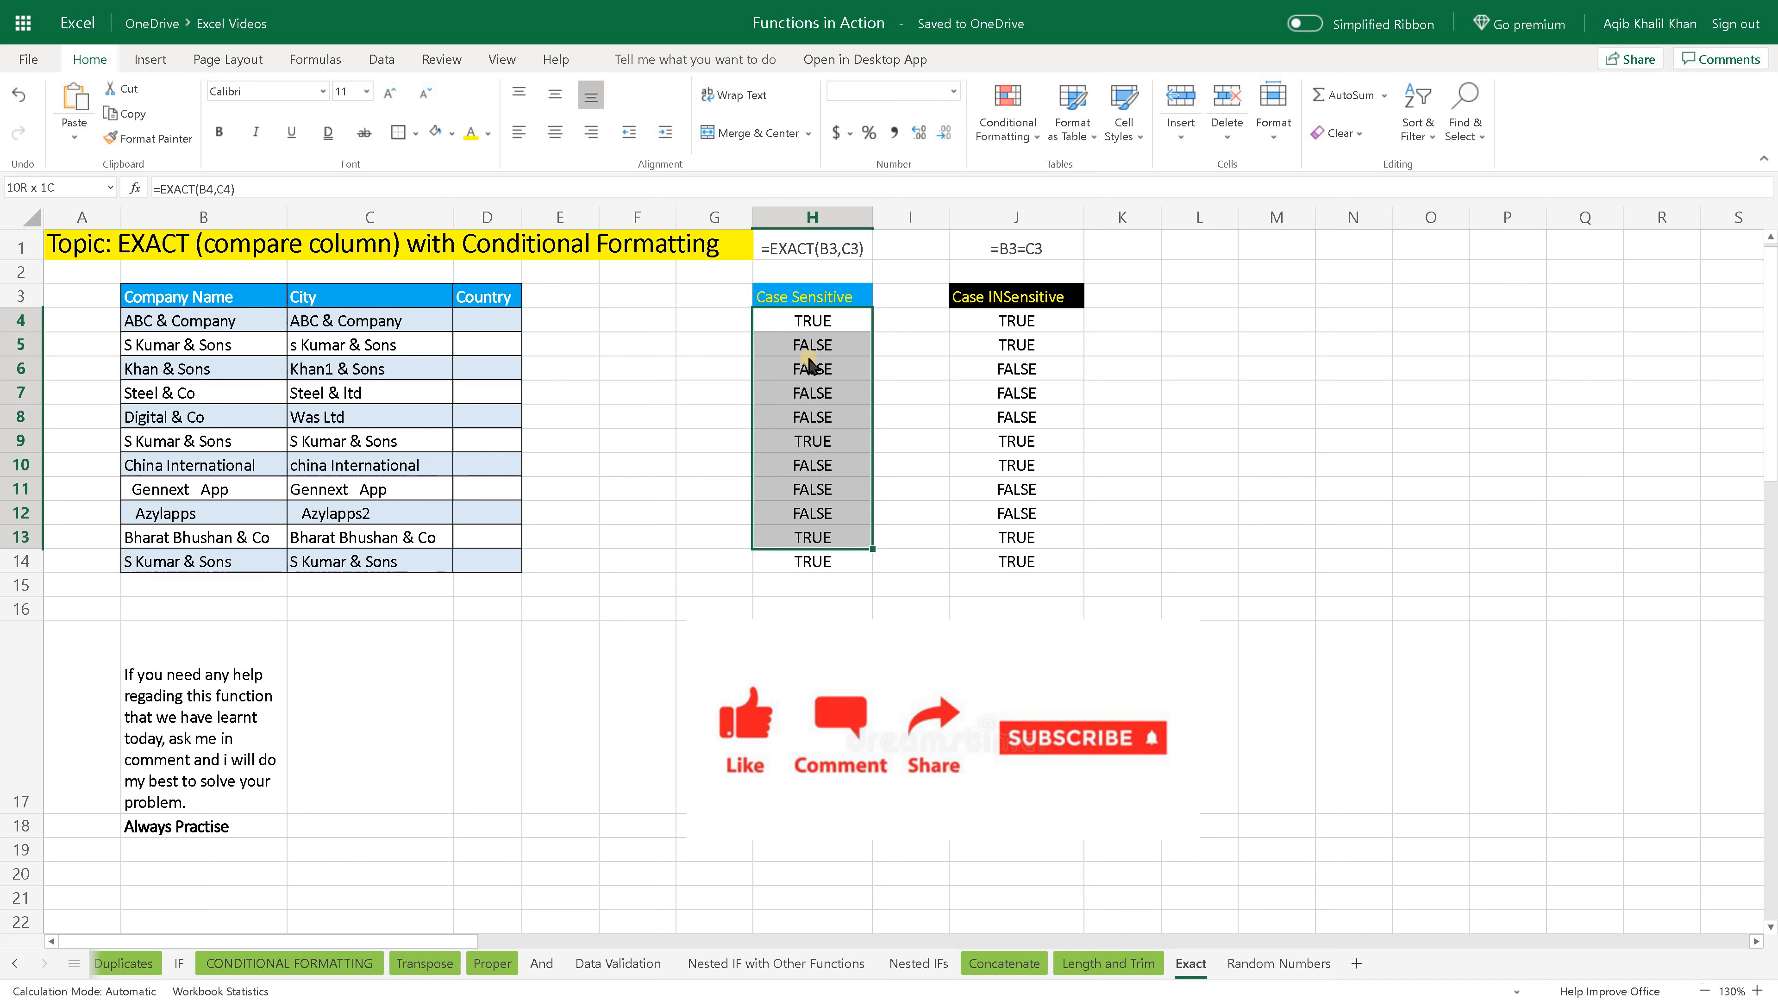
left_click(829, 324)
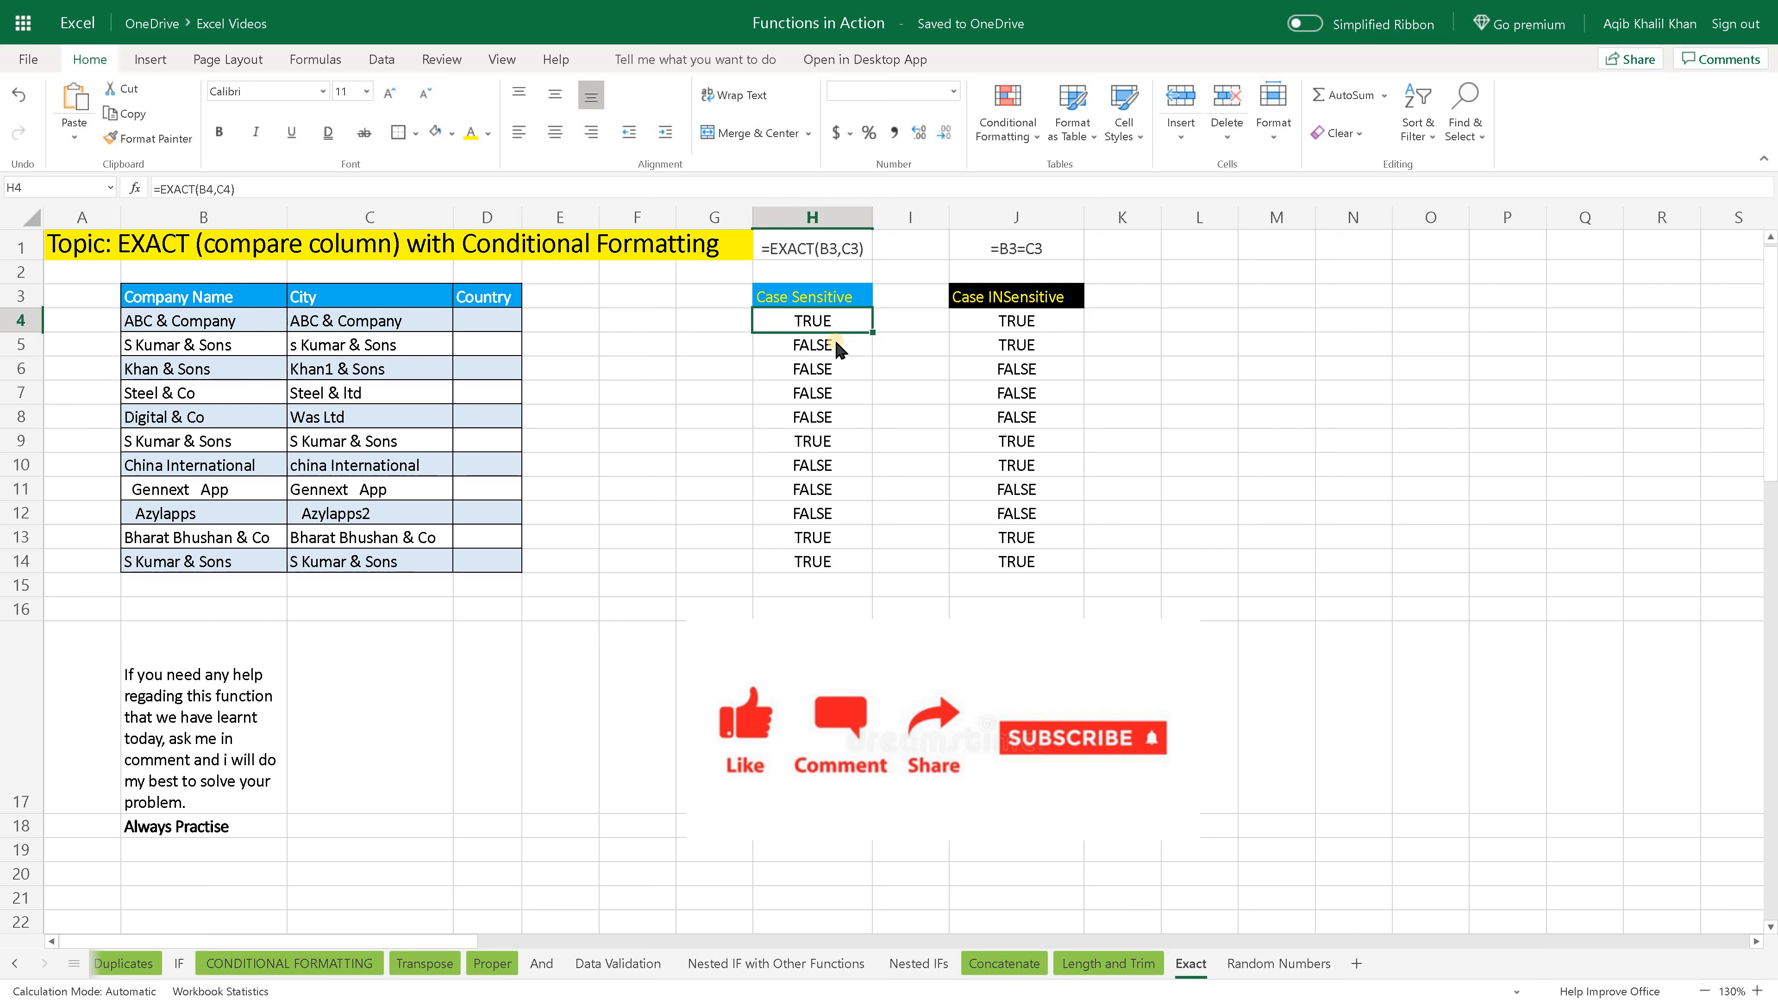
left_click(839, 348)
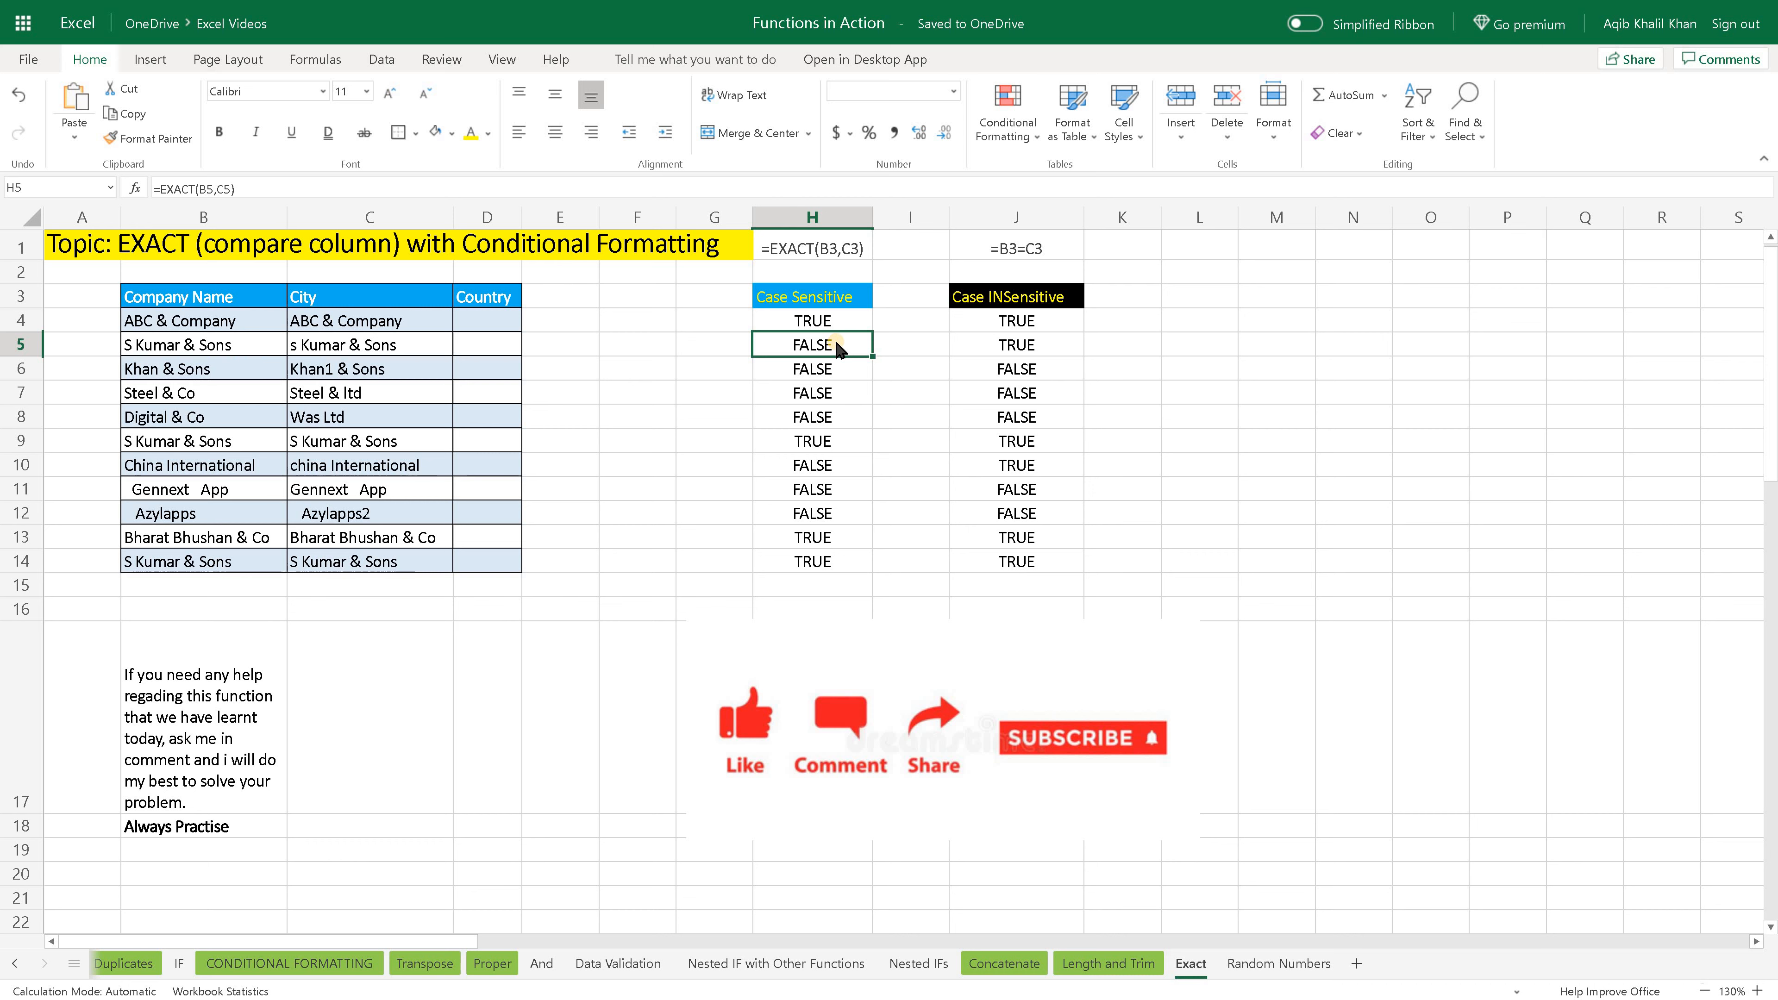
left_click(832, 378)
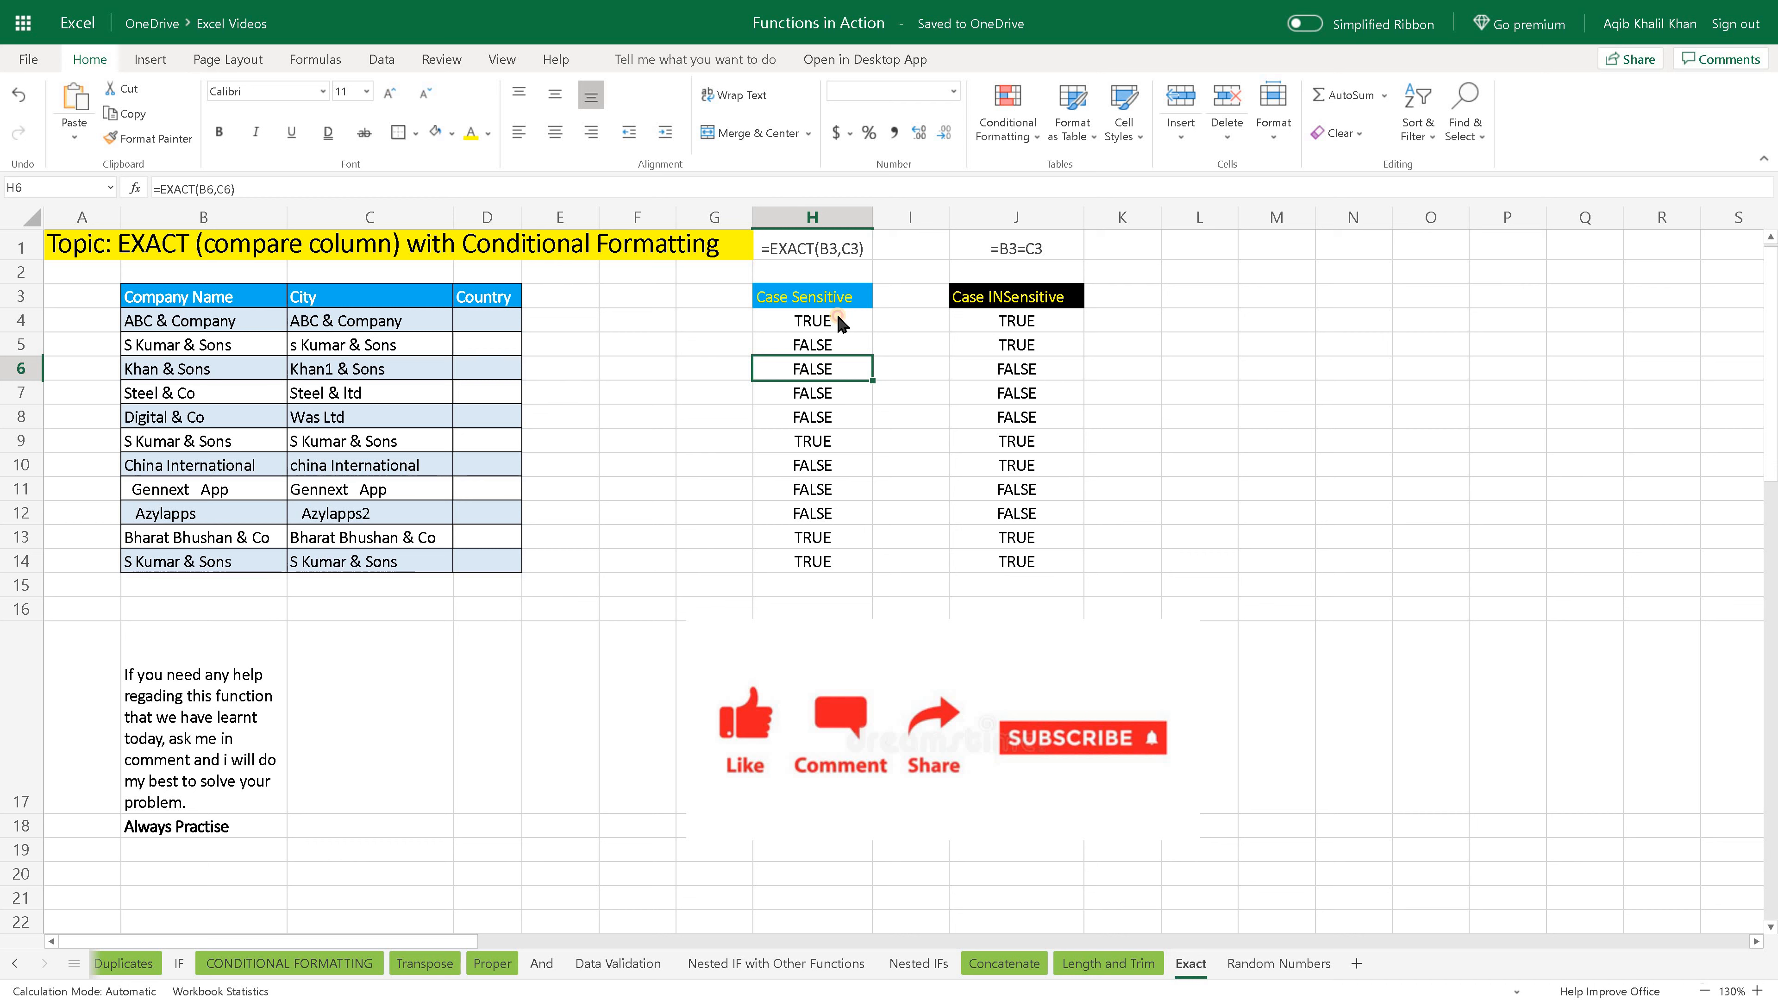
left_click_drag(842, 323, 830, 567)
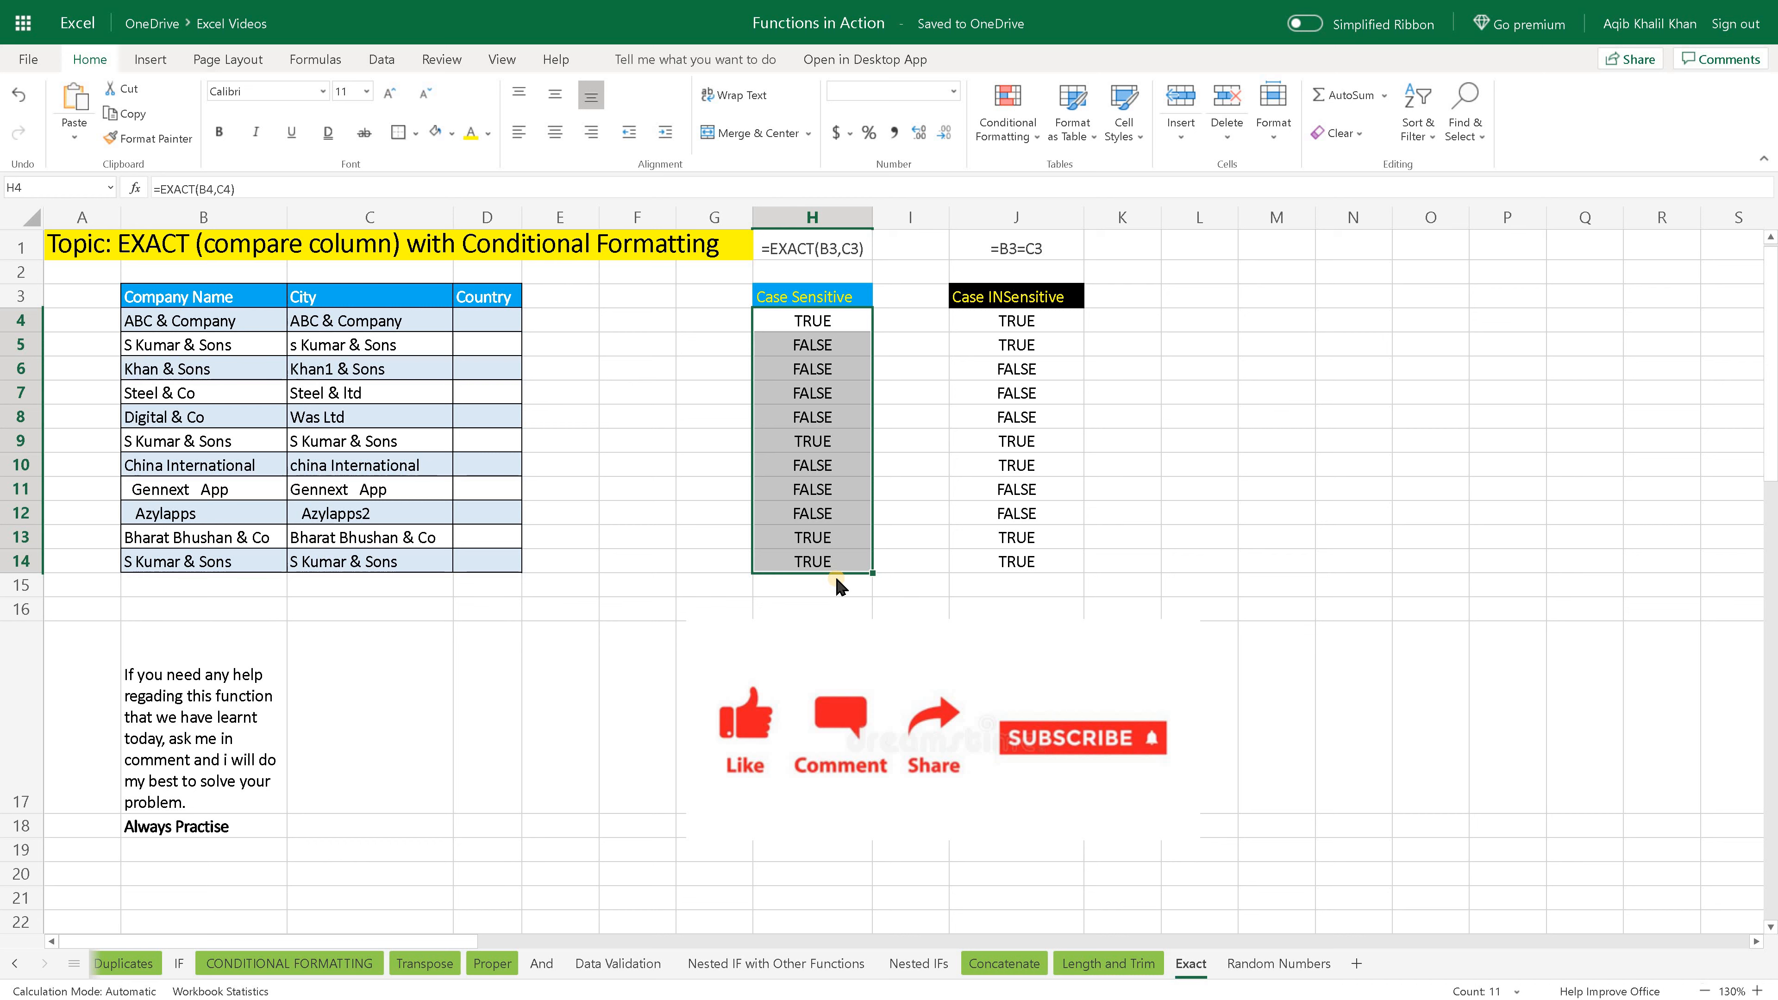
- Apply a Text That Contains conditional format to H4:H14 for the text TRUE with Green Fill with Dark Green Text
left_click(846, 321)
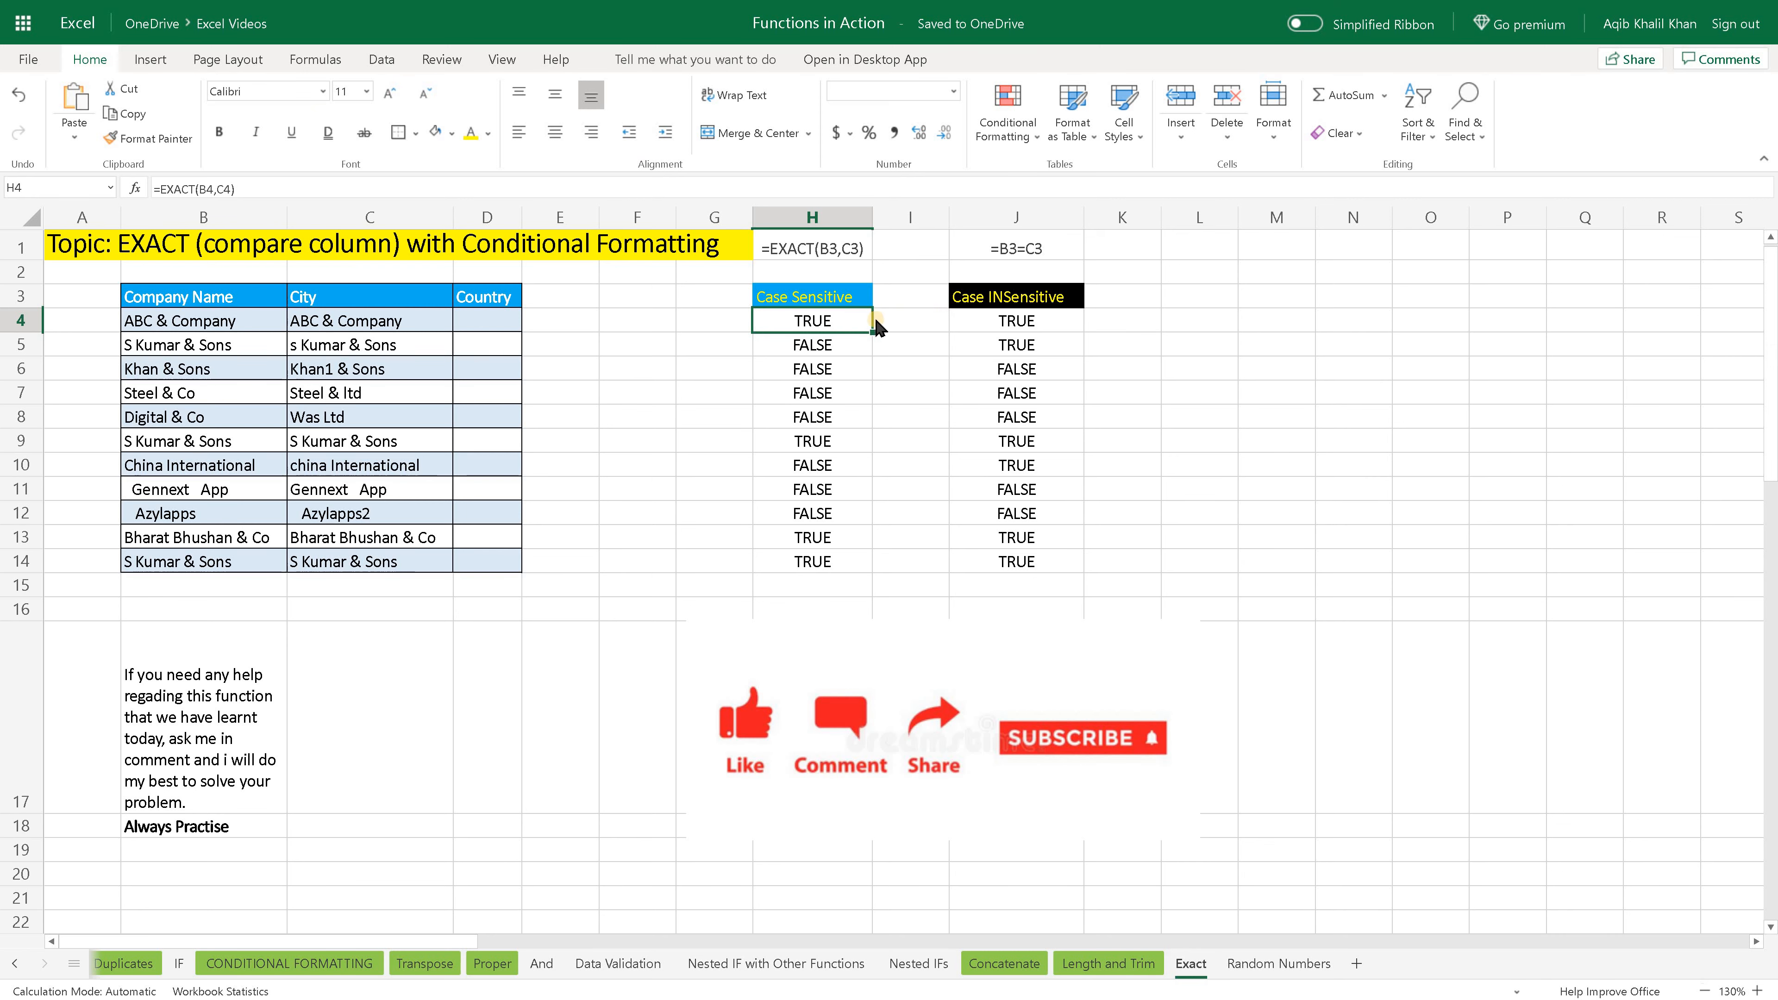
left_click(849, 560, "shift")
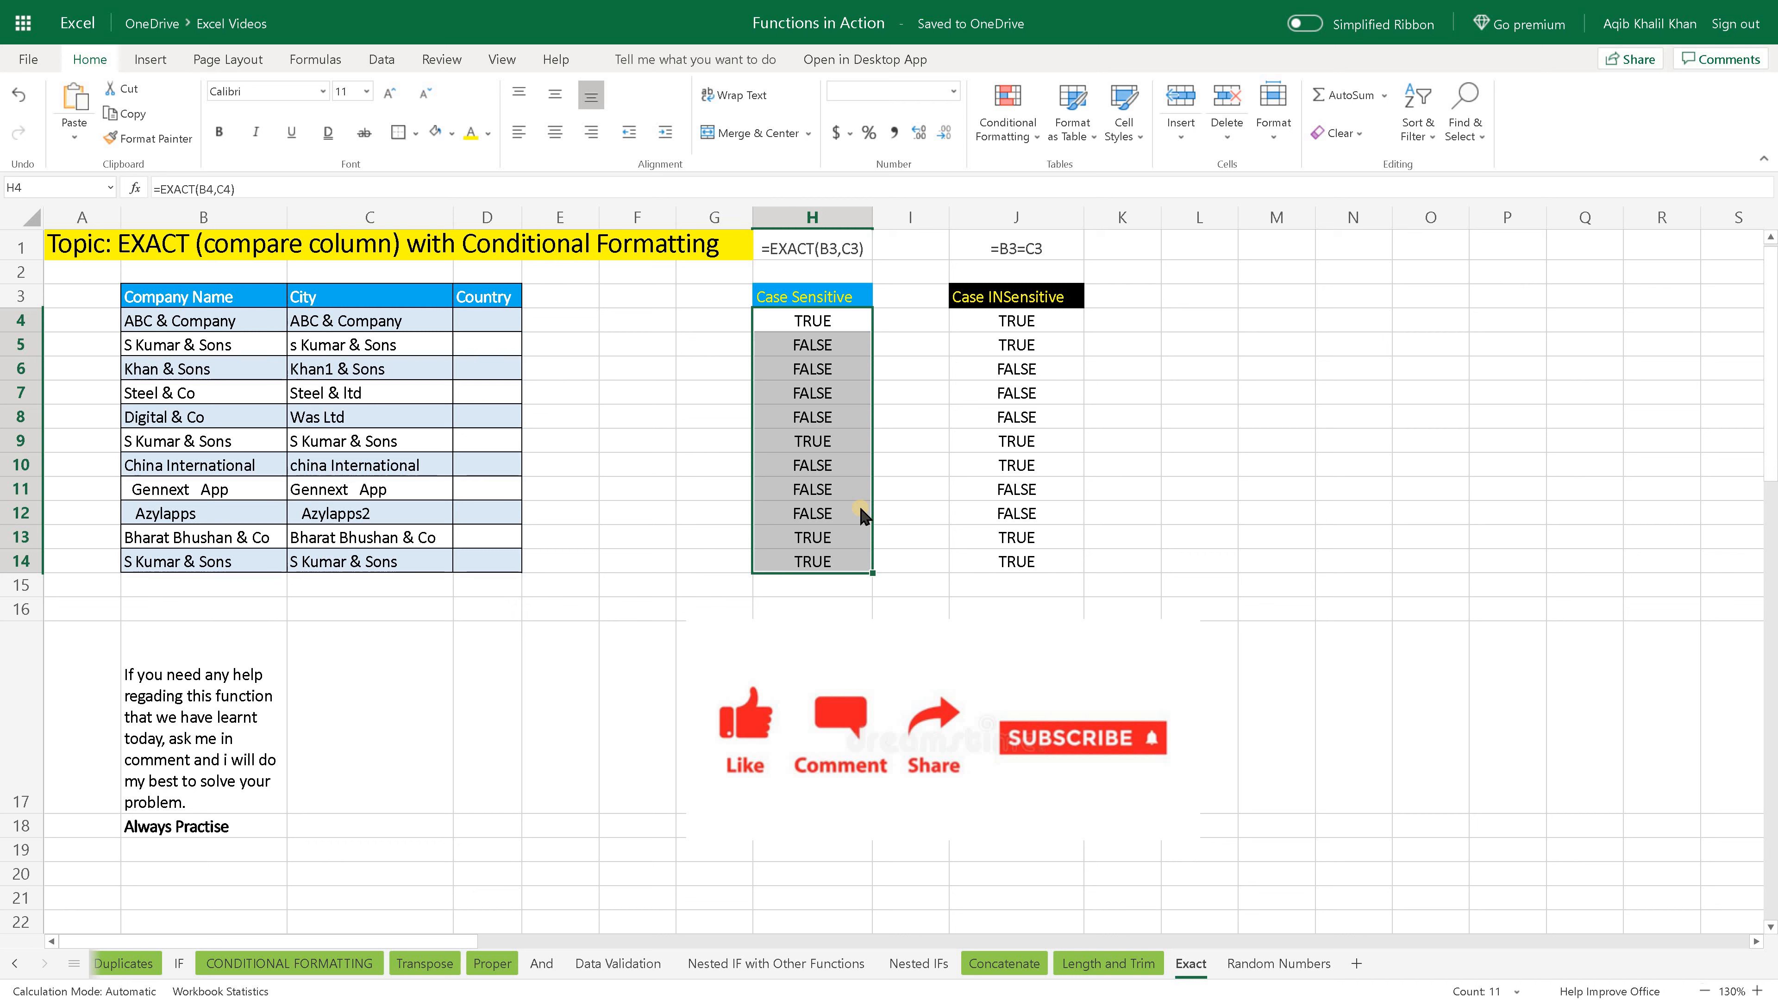
left_click(1035, 137)
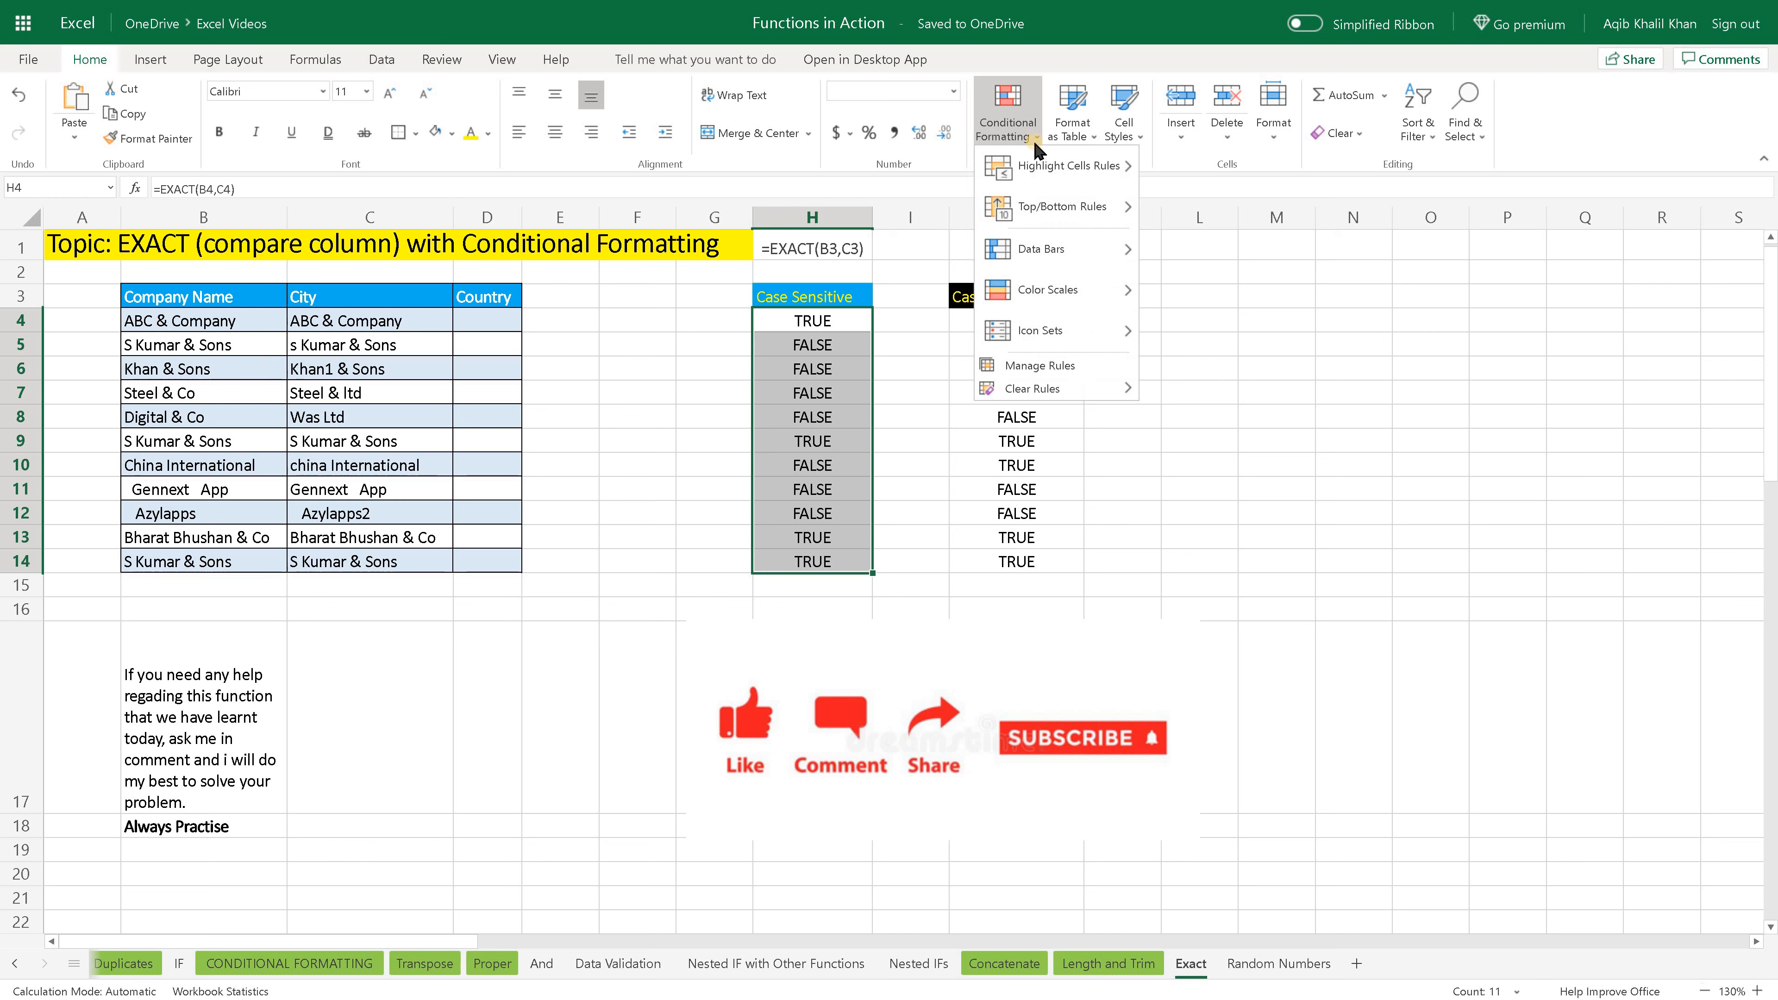
mouse_move(1069, 181)
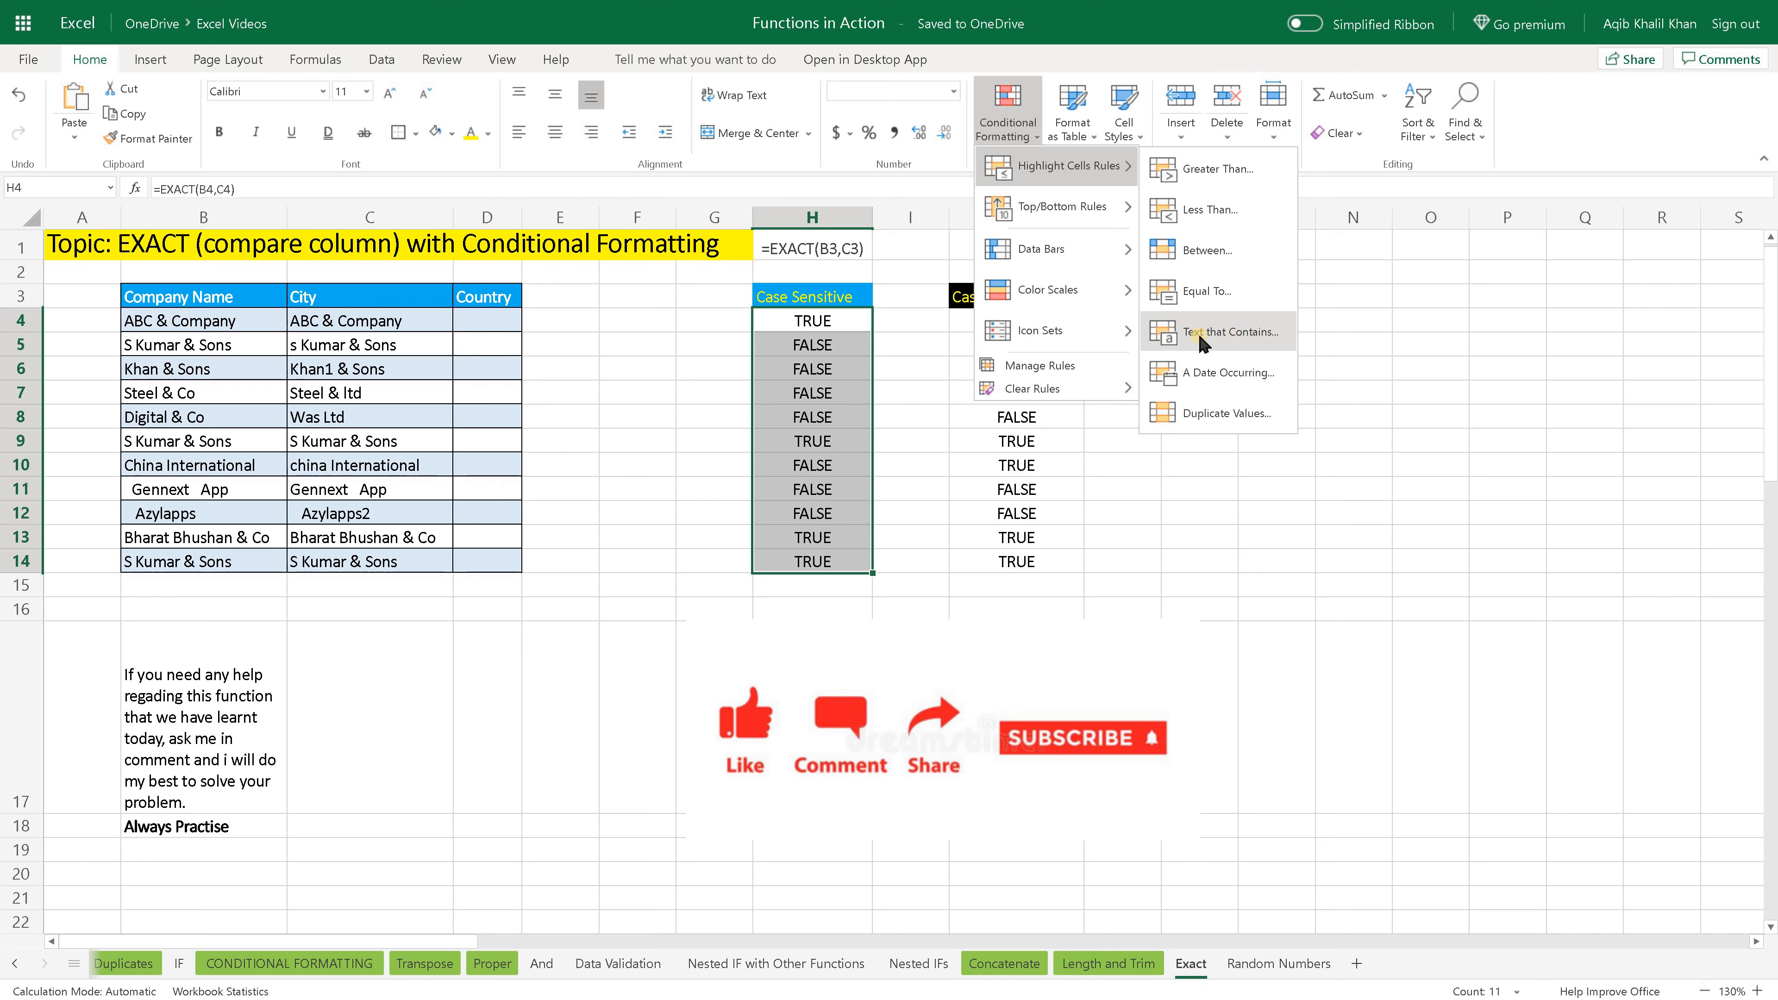
left_click(1251, 341)
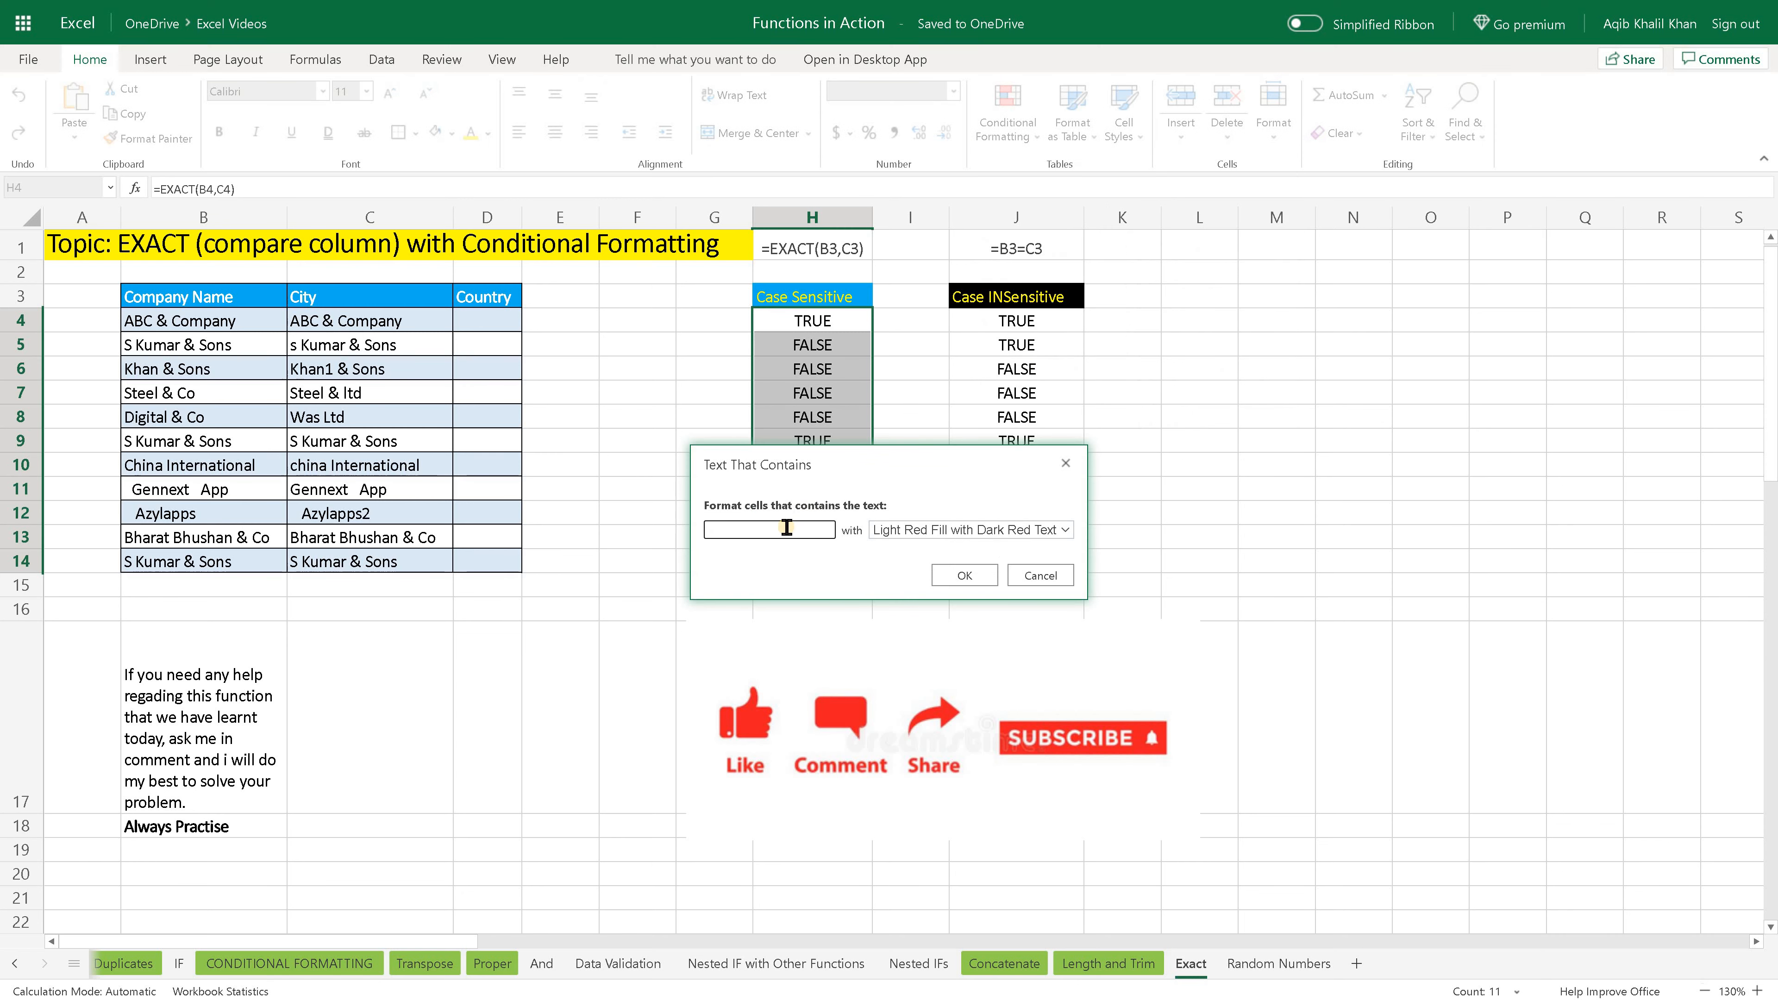
left_click_drag(795, 451, 862, 519)
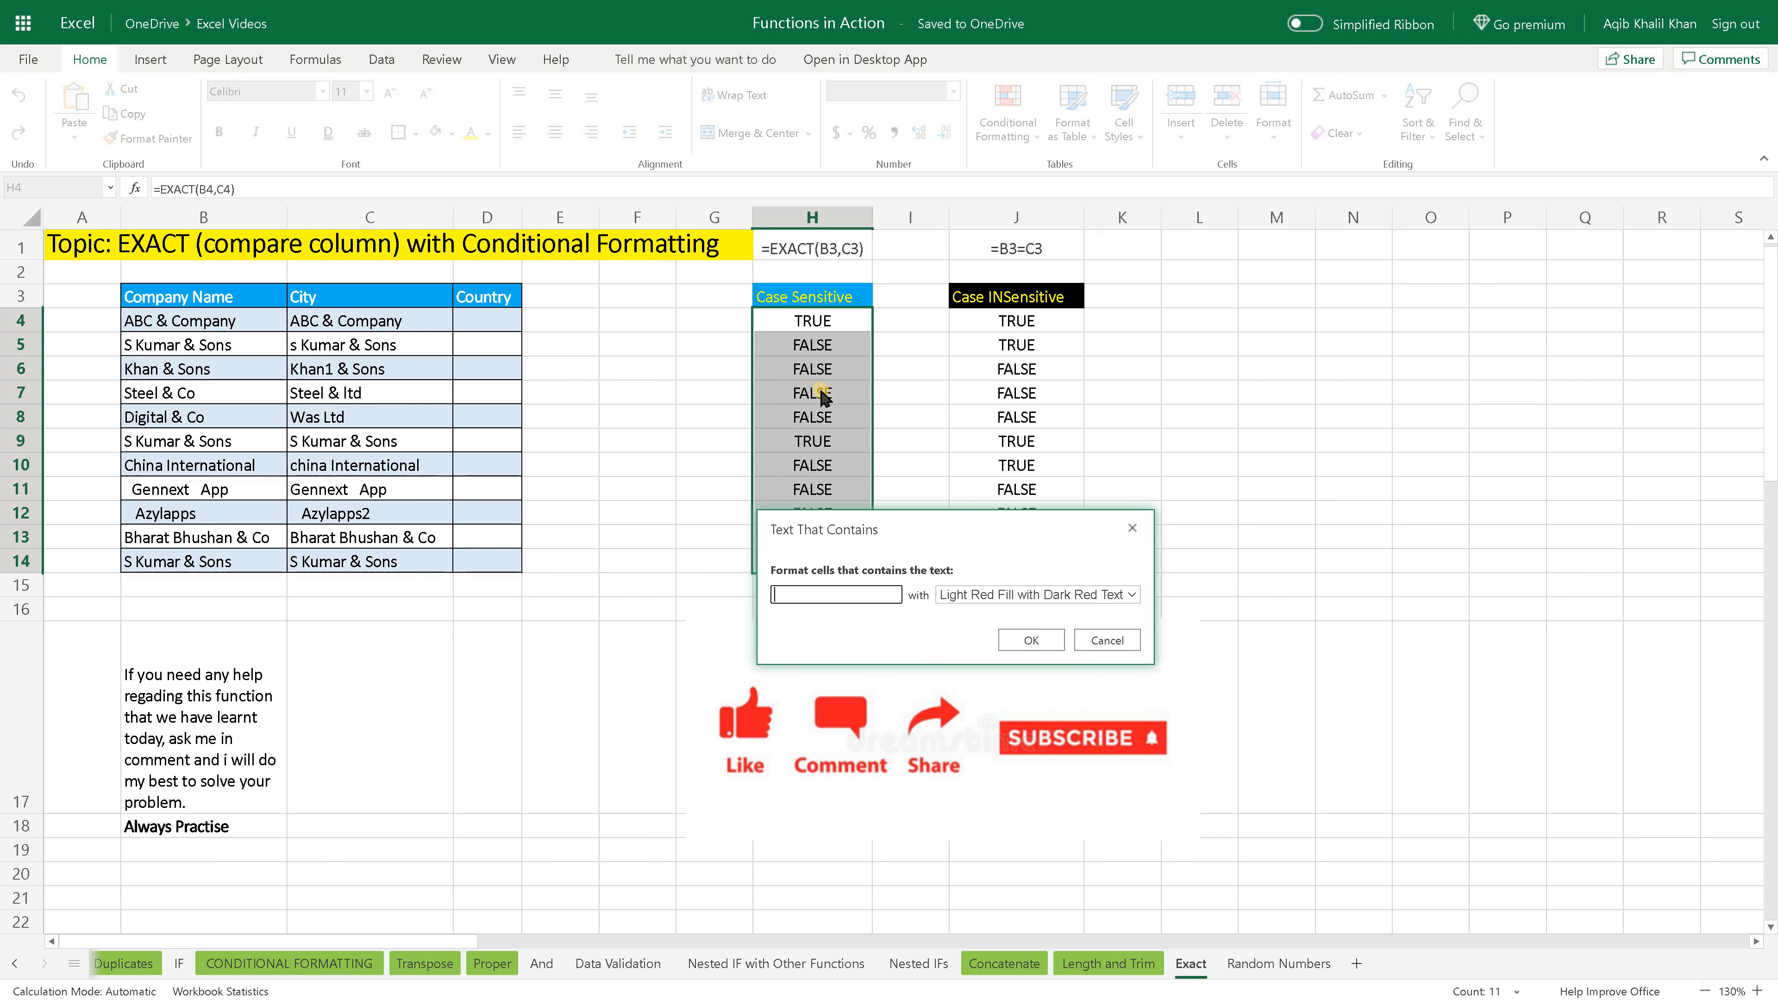
type("ue")
left_click_drag(845, 532, 1180, 348)
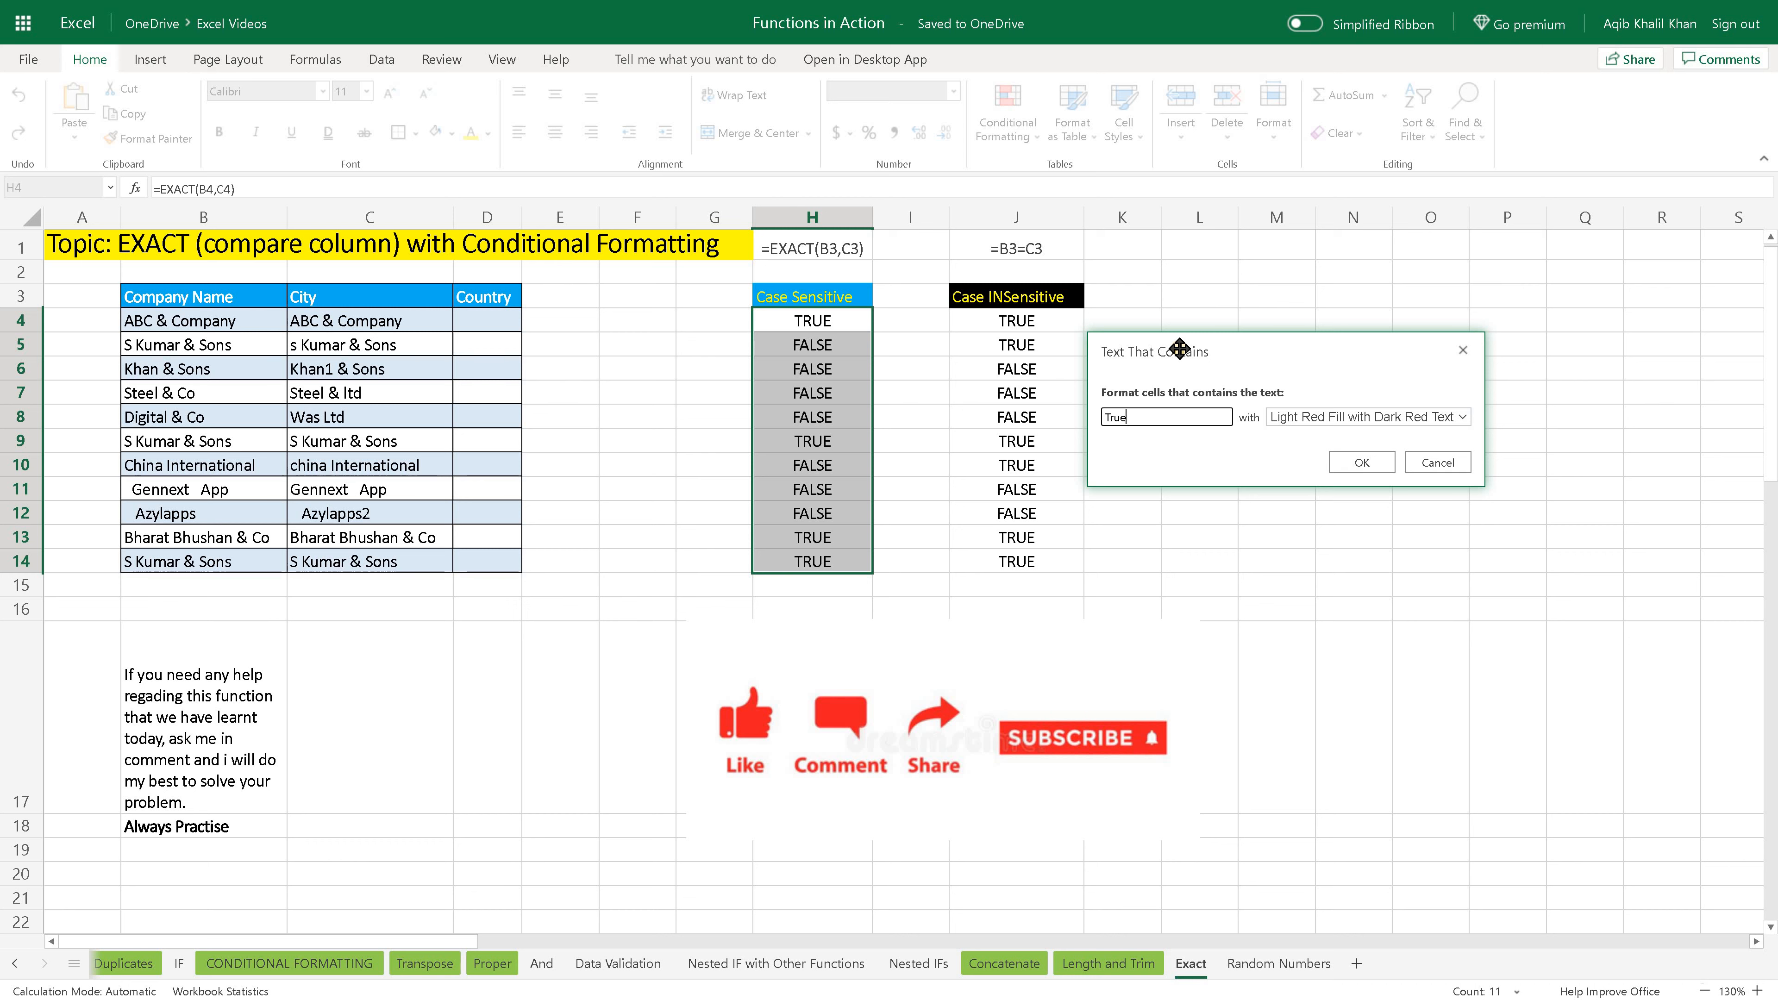
key("BackSpace")
type("RUE")
key("BackSpace")
type("TRUE")
left_click(1434, 419)
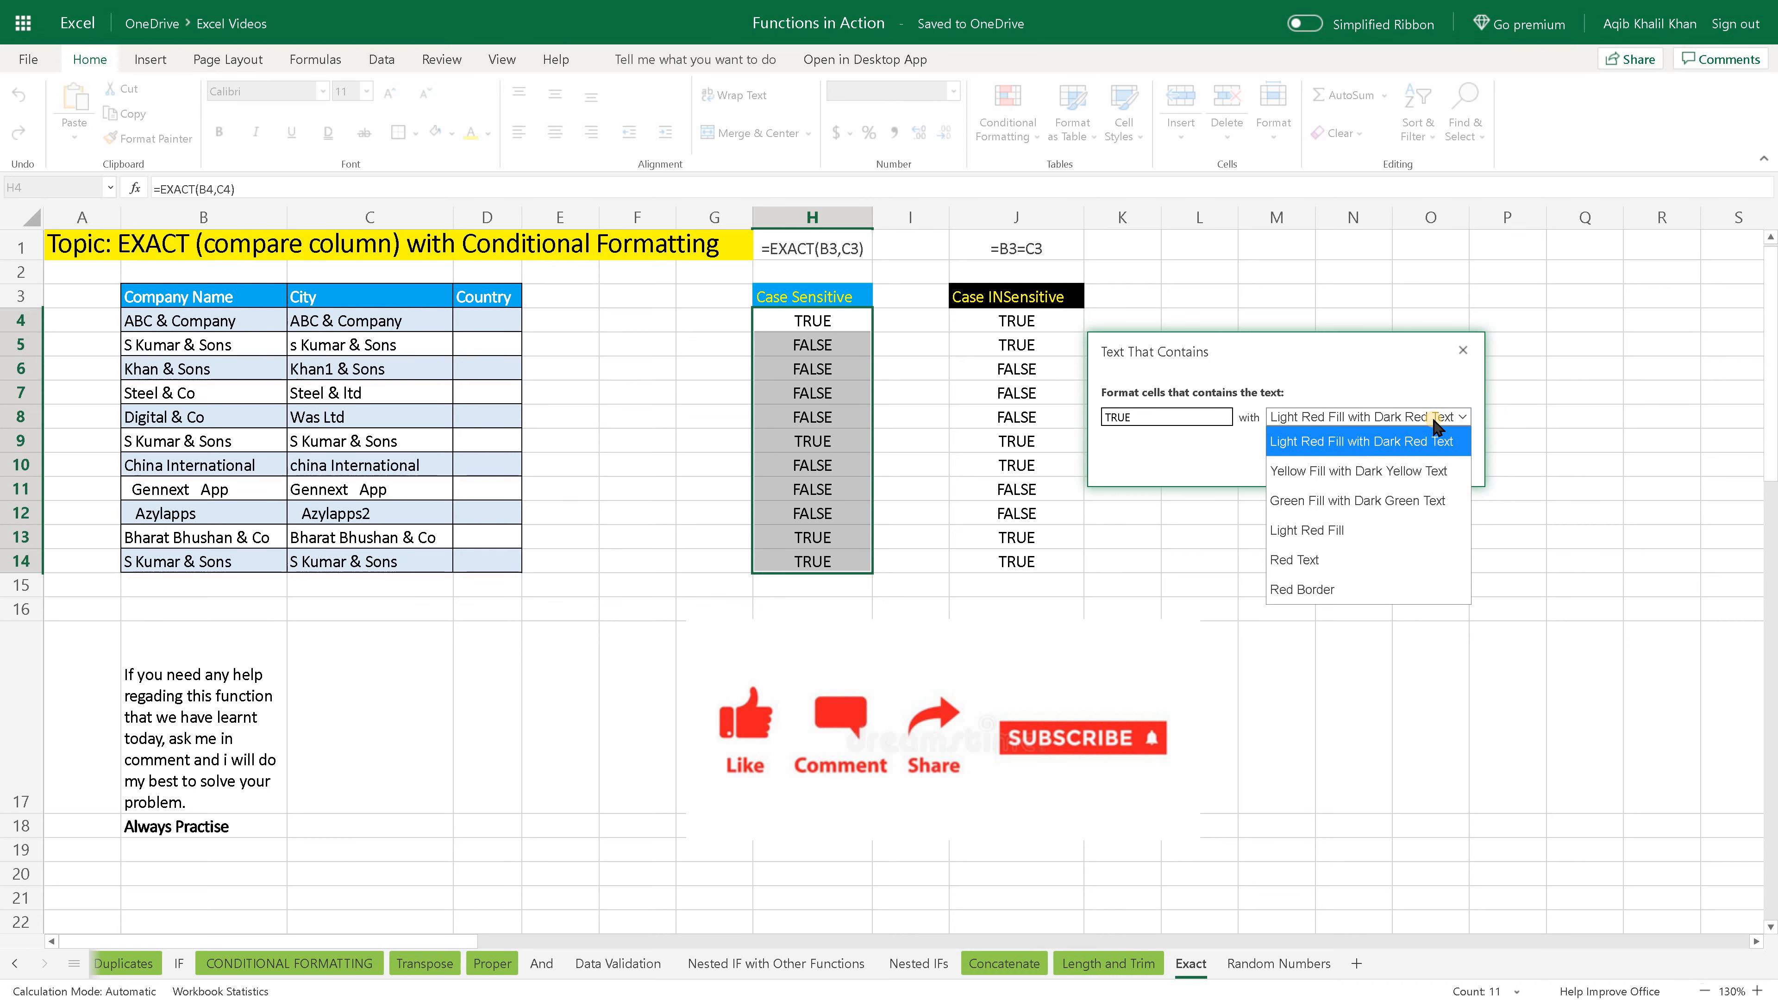
left_click(1358, 503)
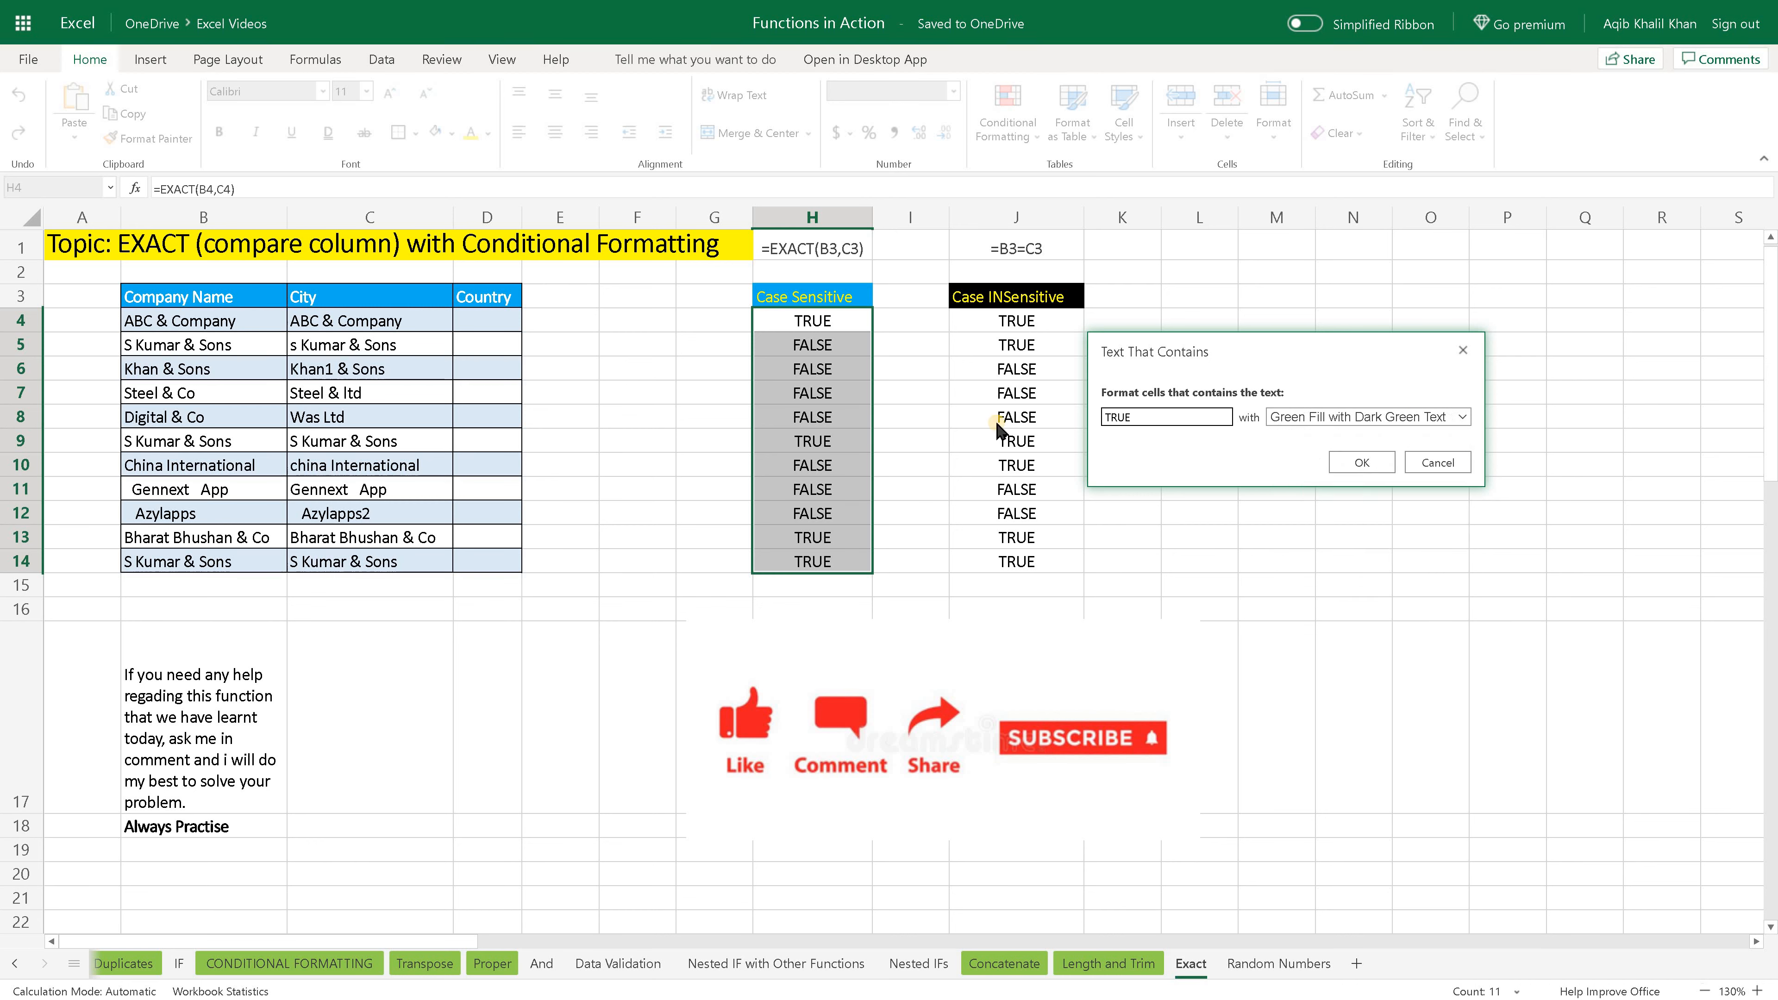
left_click(1386, 463)
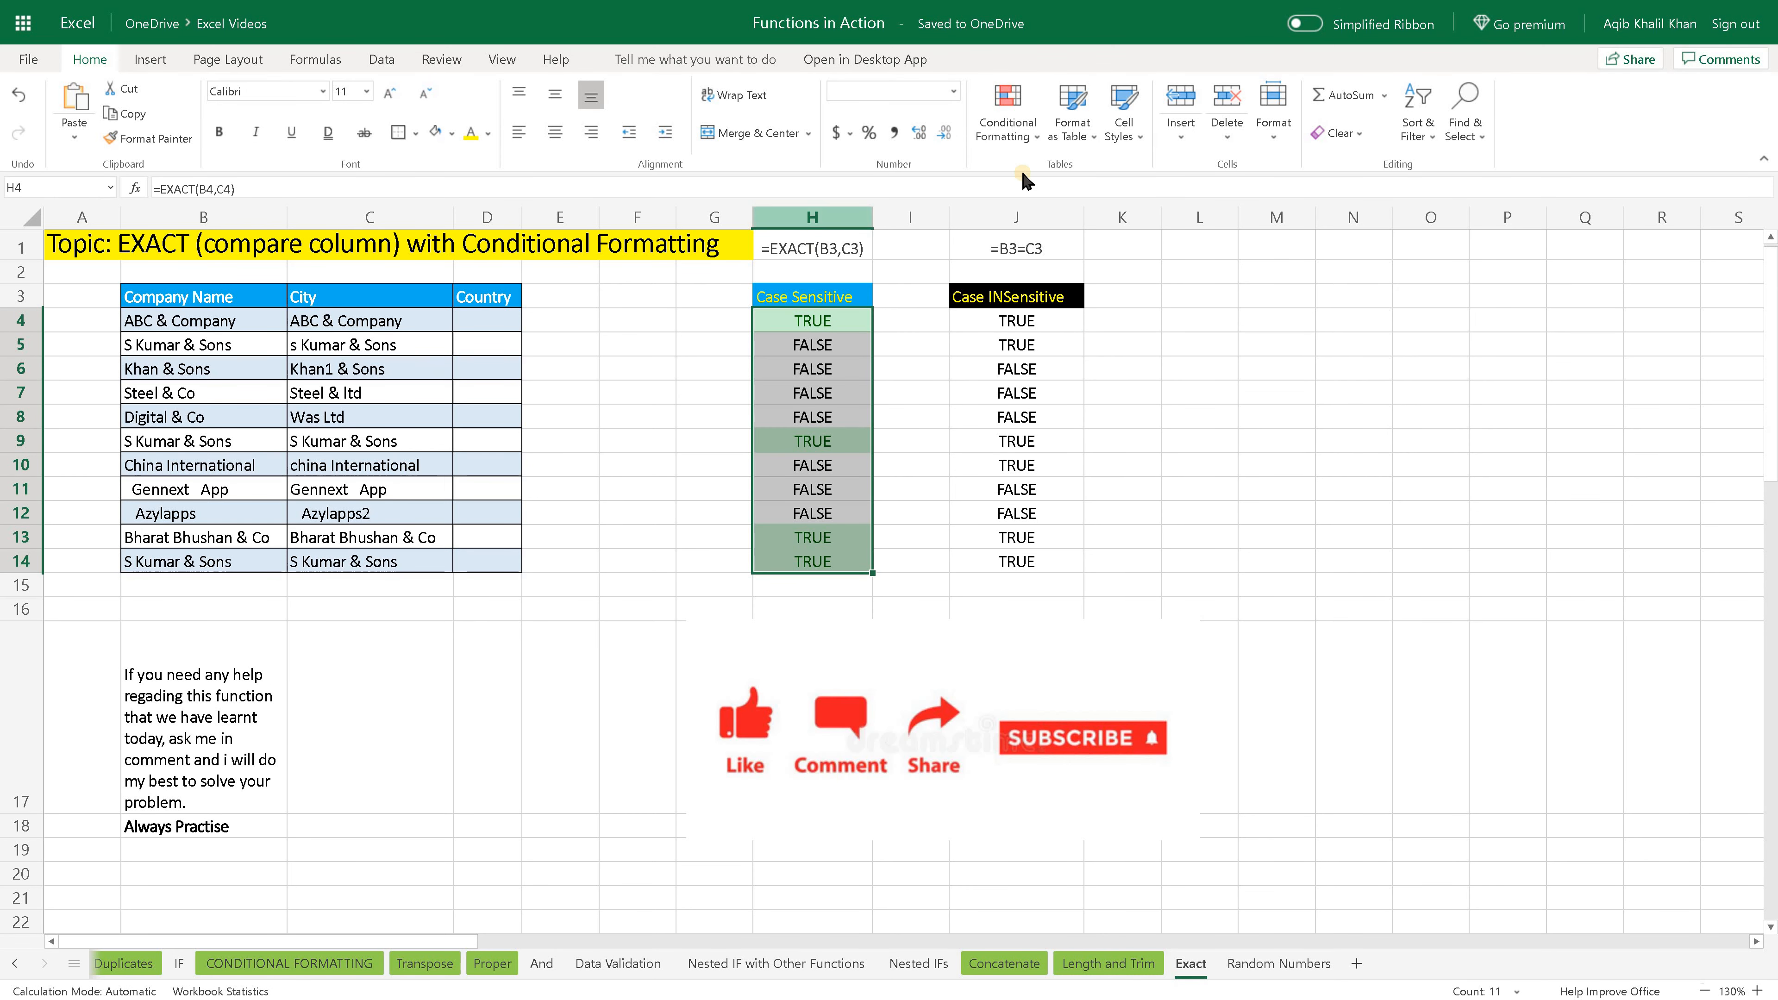
- Add a second Text That Contains rule to H4:H14 for the text FALSE with Light Red Fill with Dark Red Text
left_click(1023, 126)
mouse_move(1040, 173)
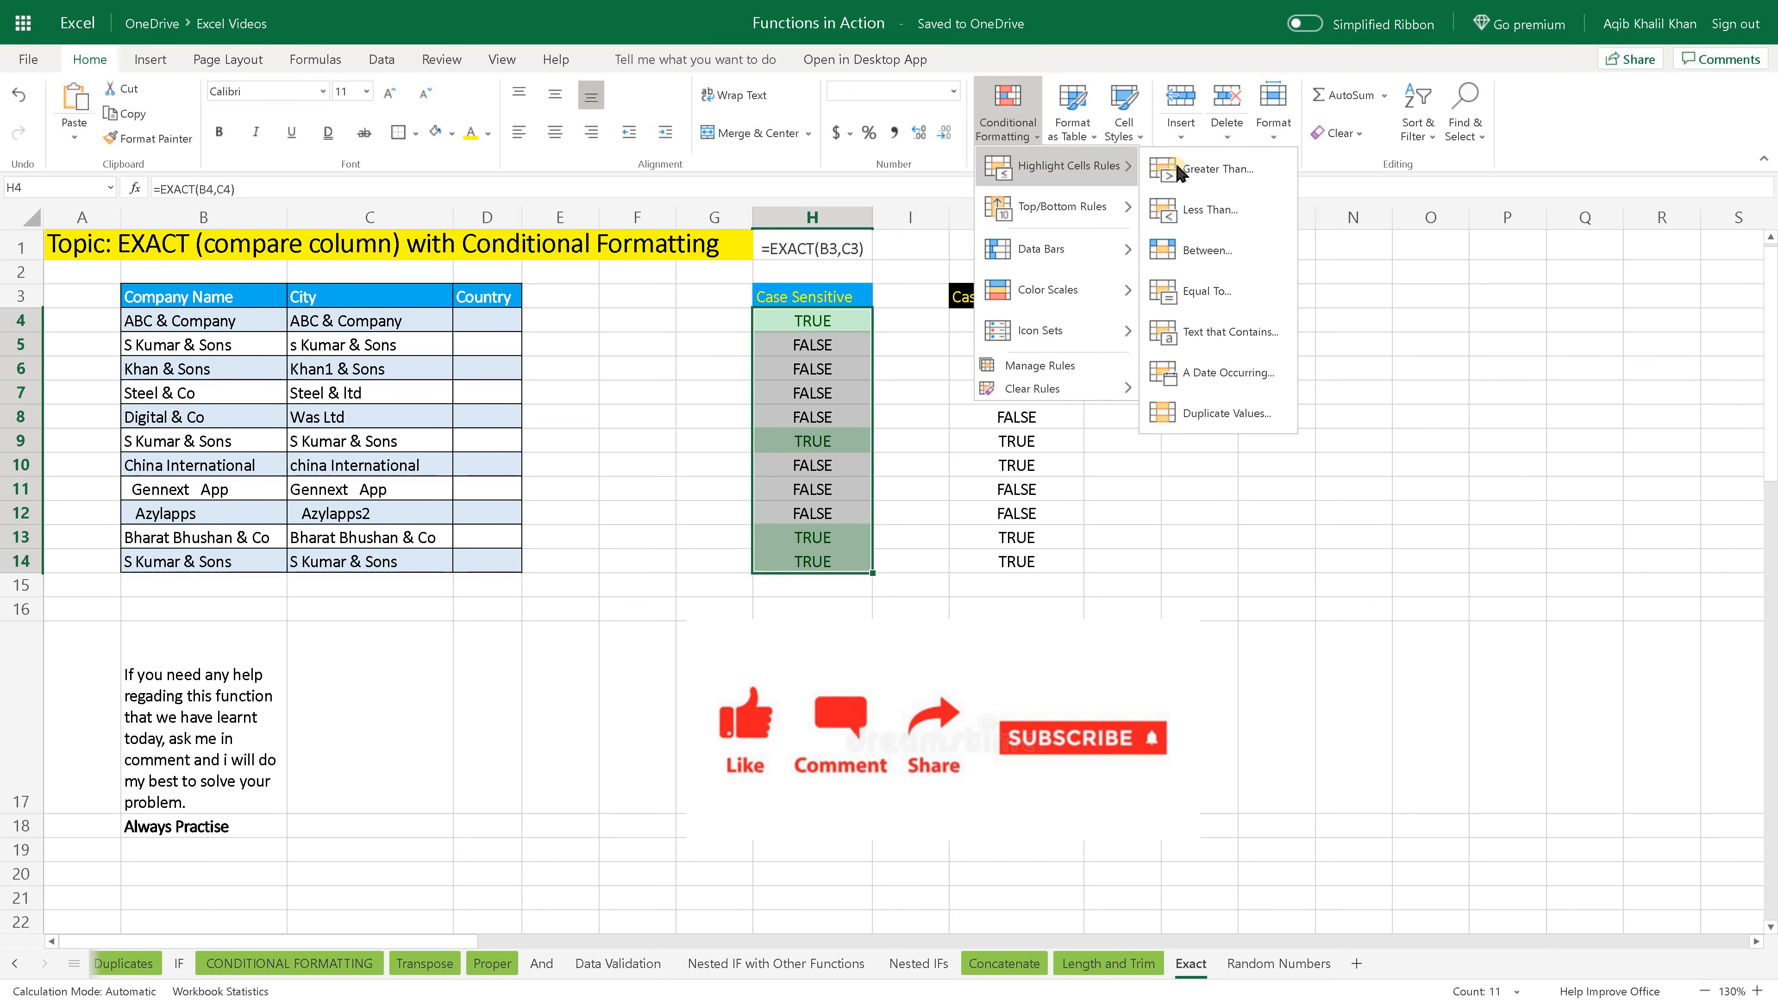
left_click(1252, 349)
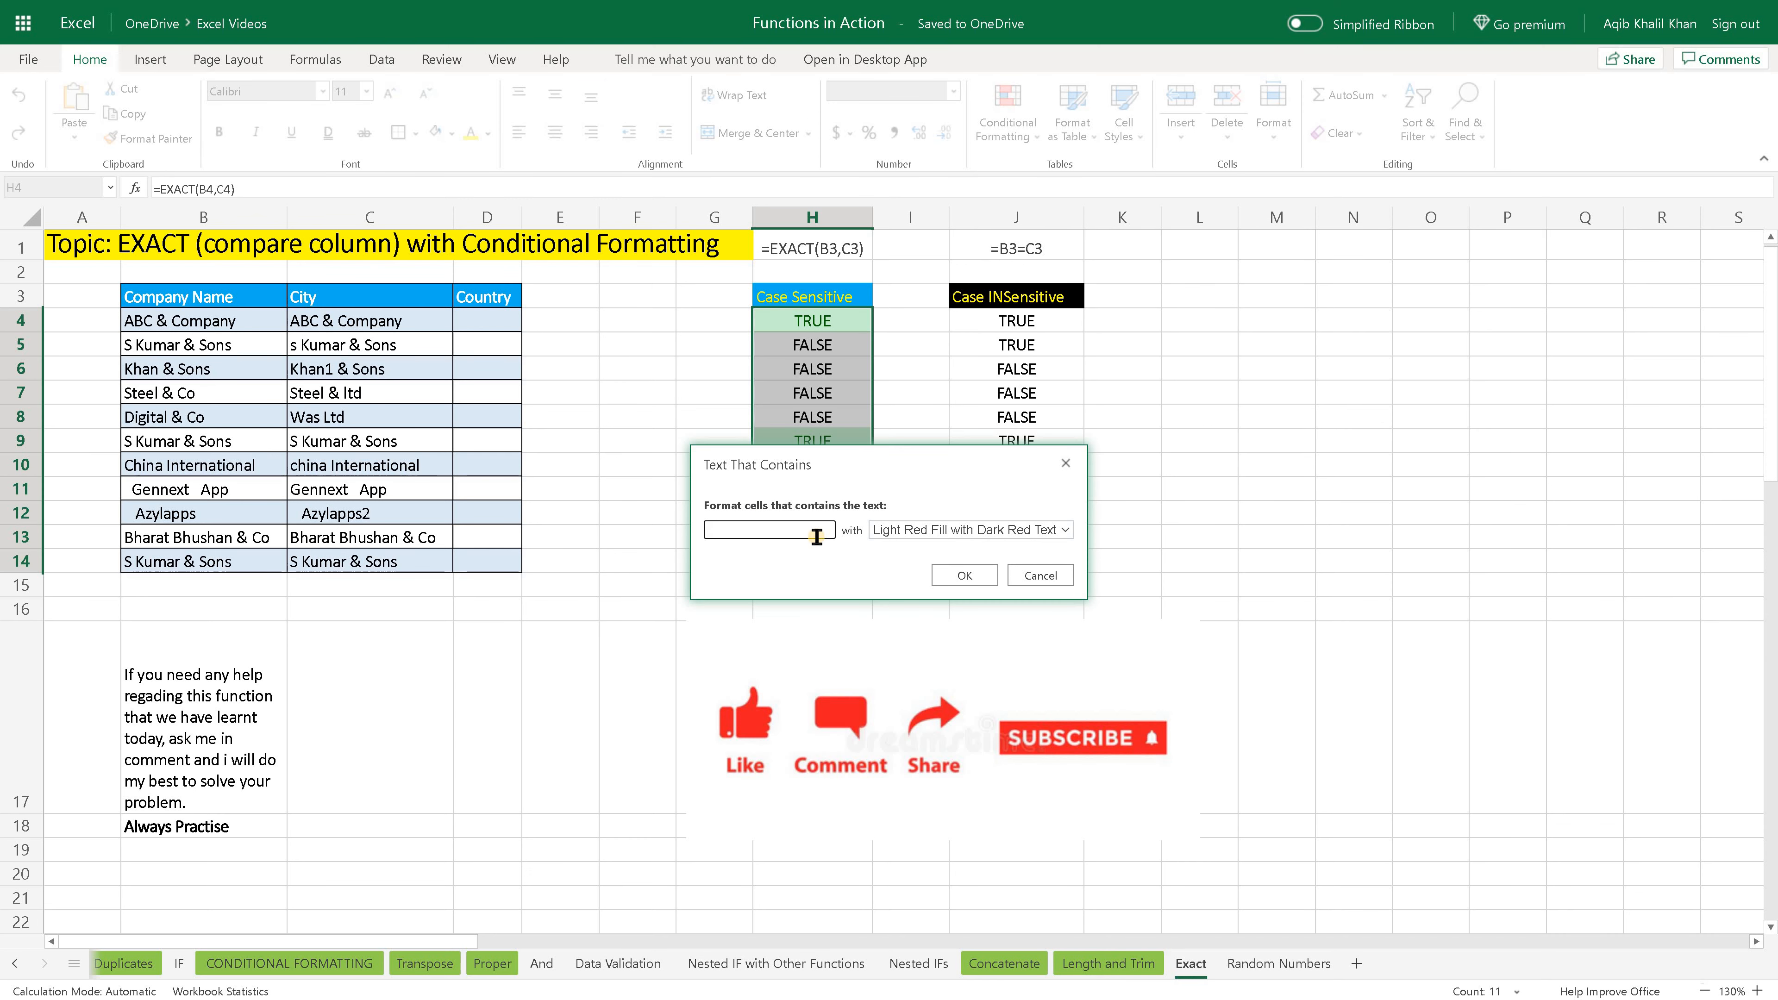
type("FALSE")
left_click(980, 581)
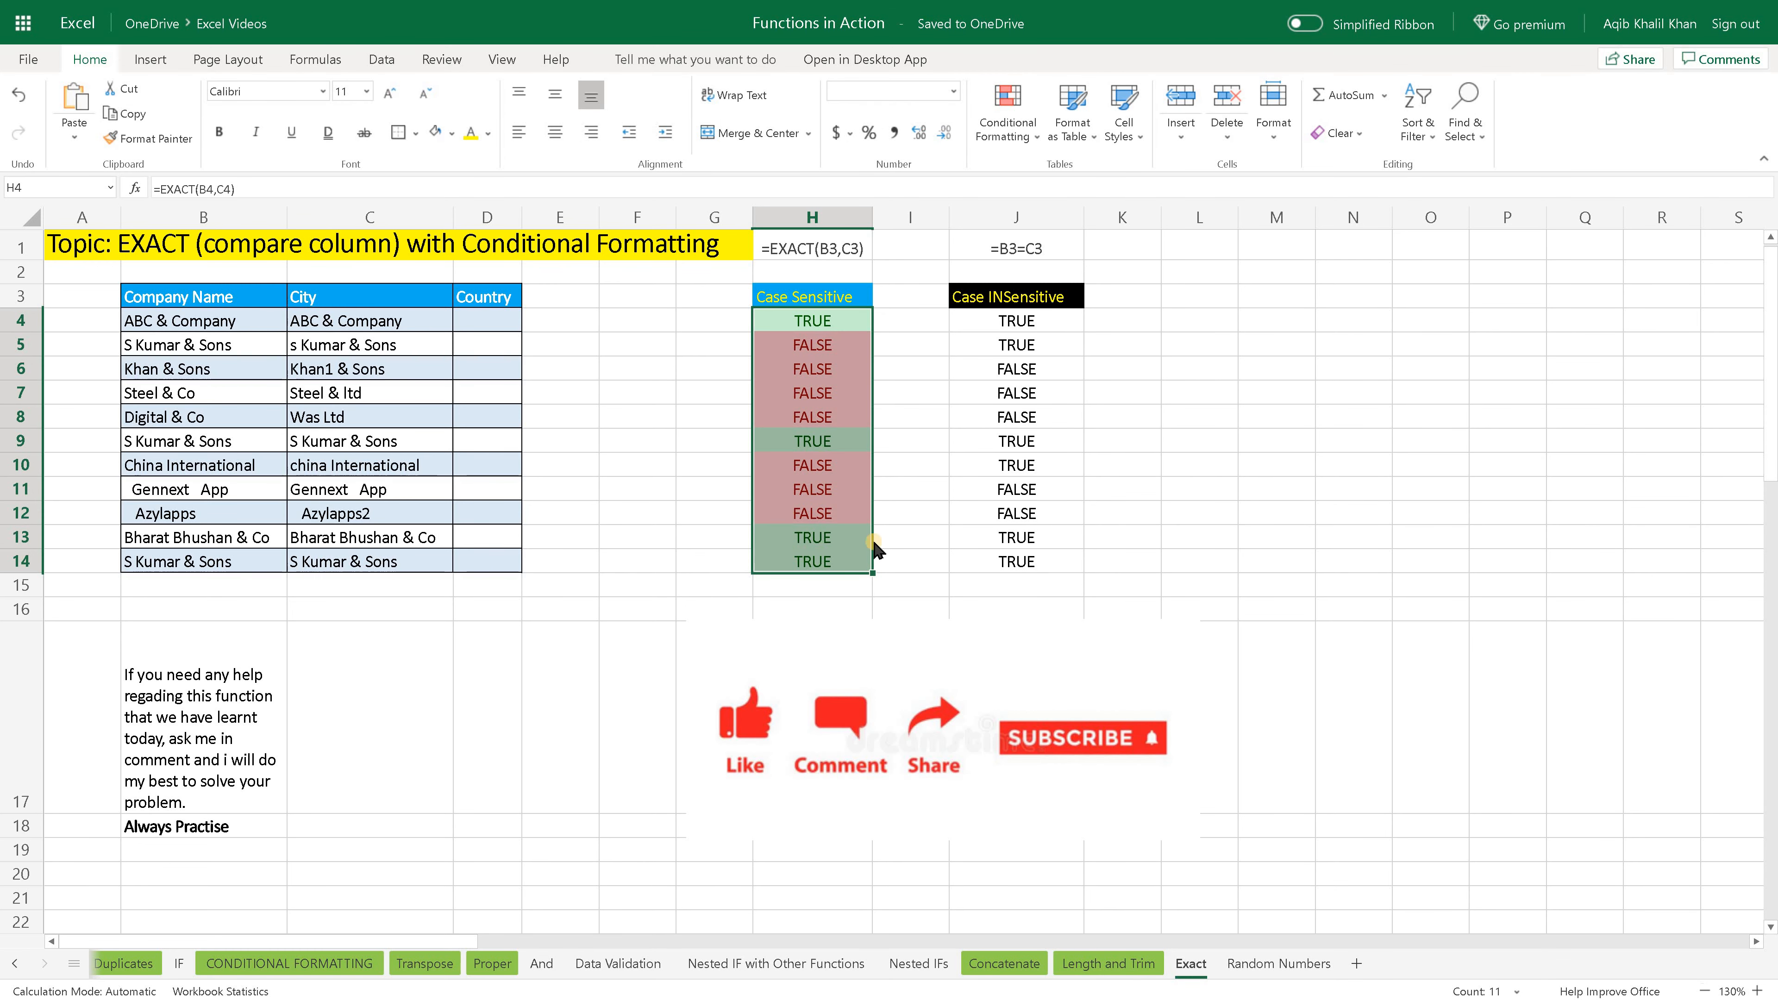
- Check the green and red highlighting across the Case Sensitive results in H4:H14
left_click(893, 565)
left_click_drag(831, 322, 829, 564)
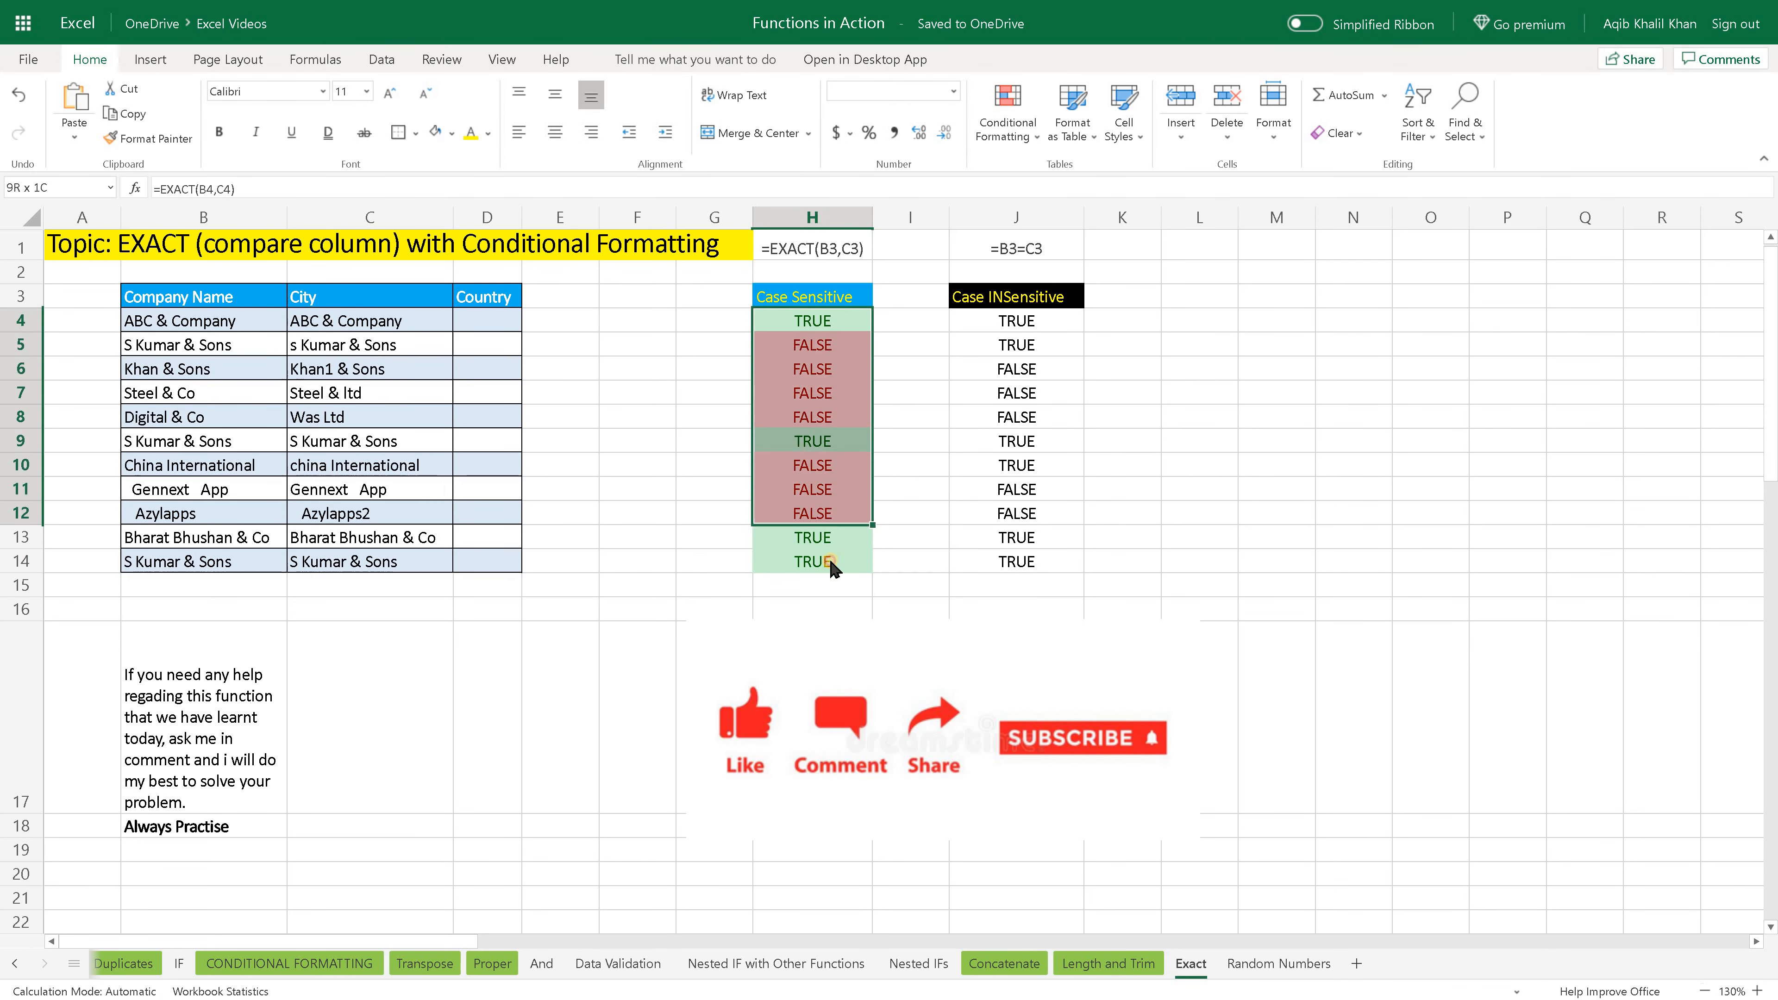
left_click(893, 563)
left_click(838, 346)
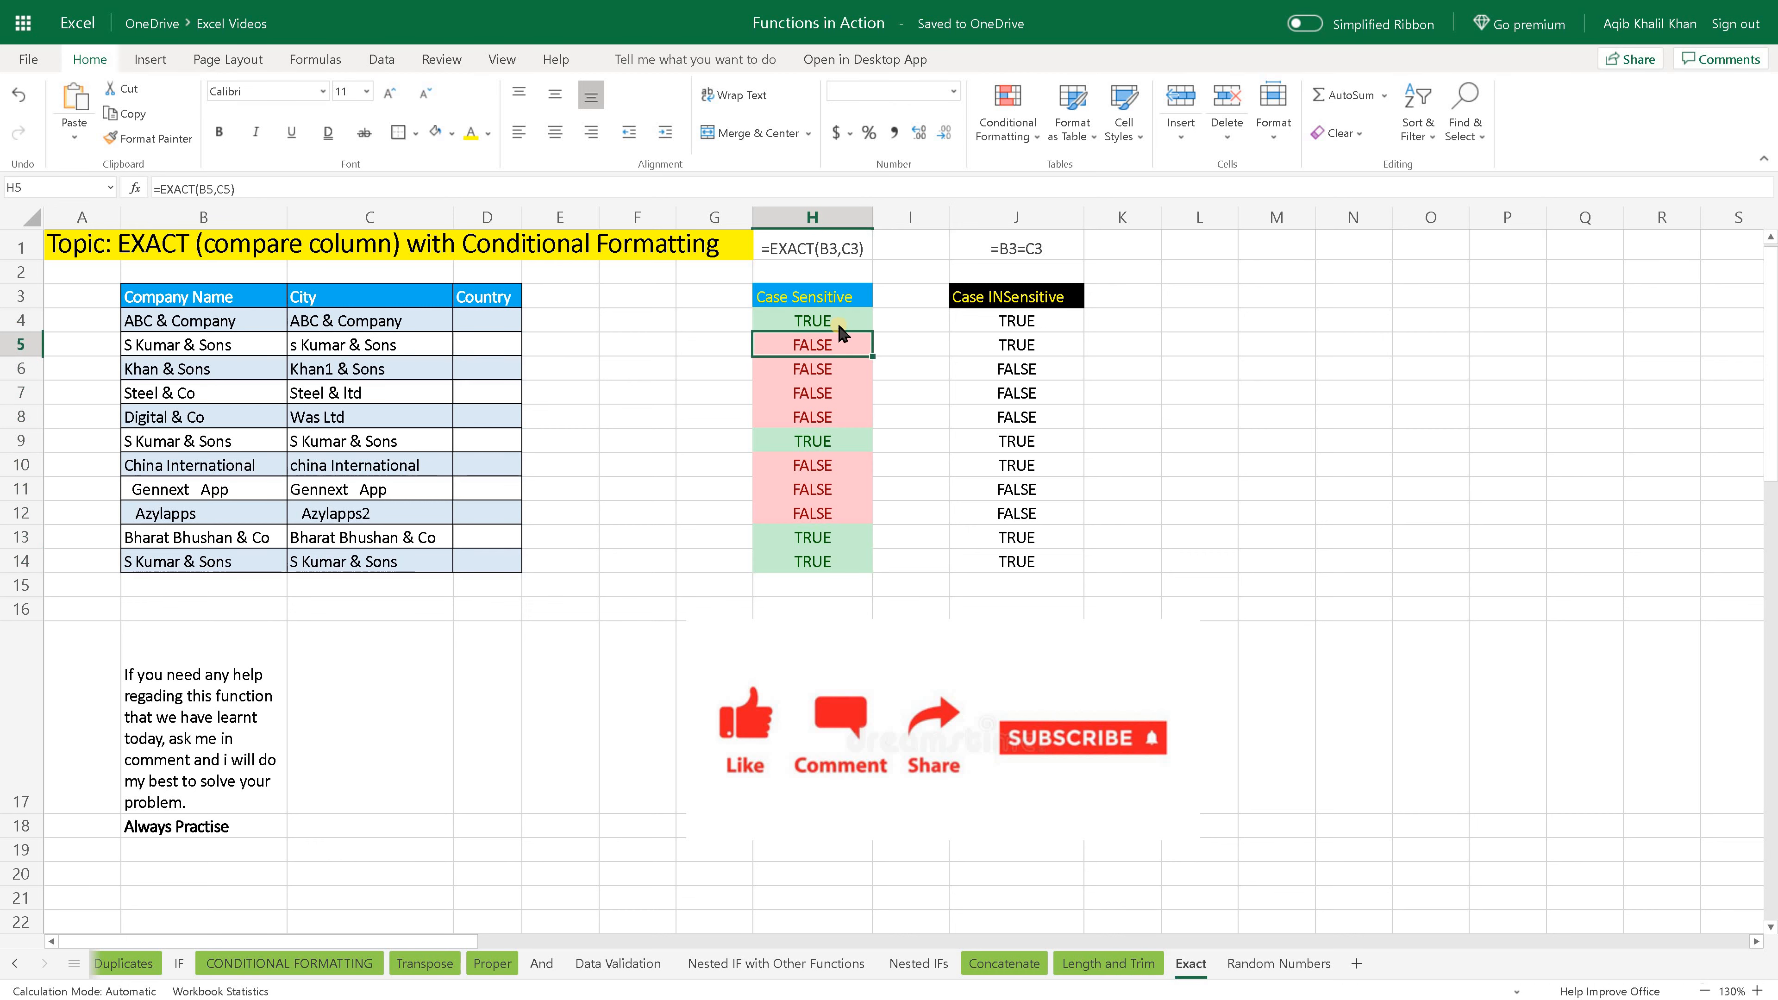
- Capitalize the first letter of the City entry in C5 to read "S Kumar & Sons", and check the case-sensitive result in H5
left_click_drag(838, 324, 828, 563)
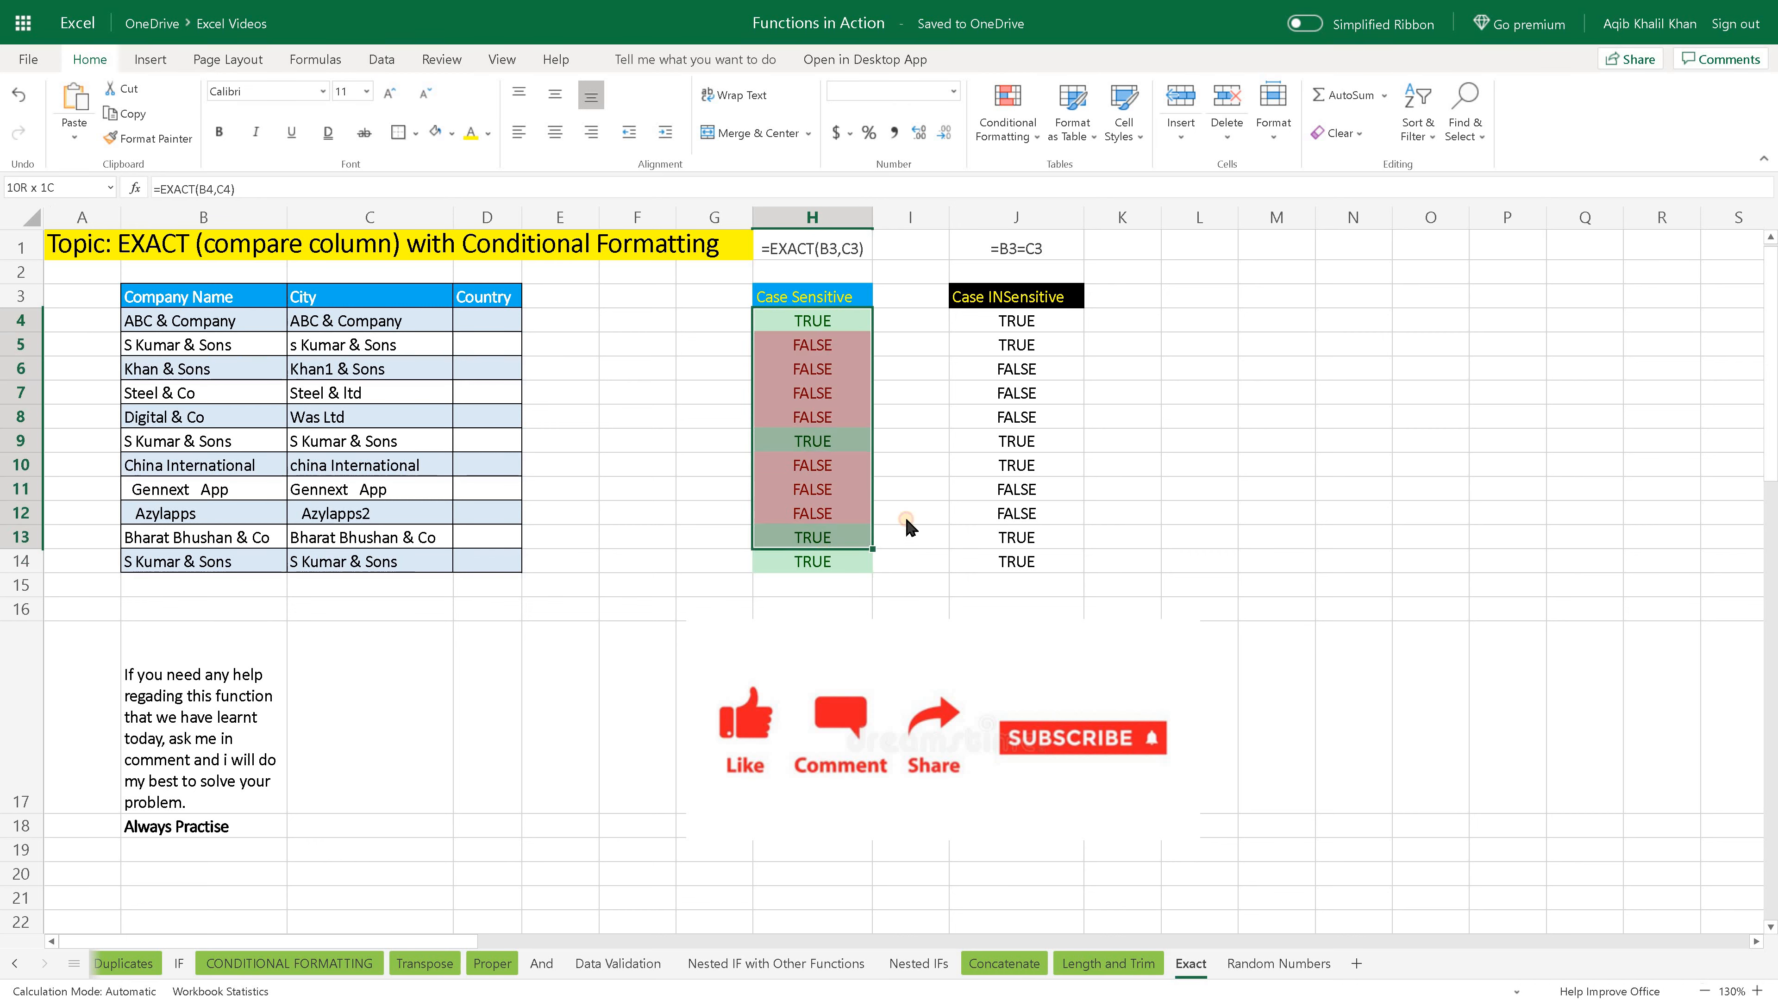
left_click(338, 354)
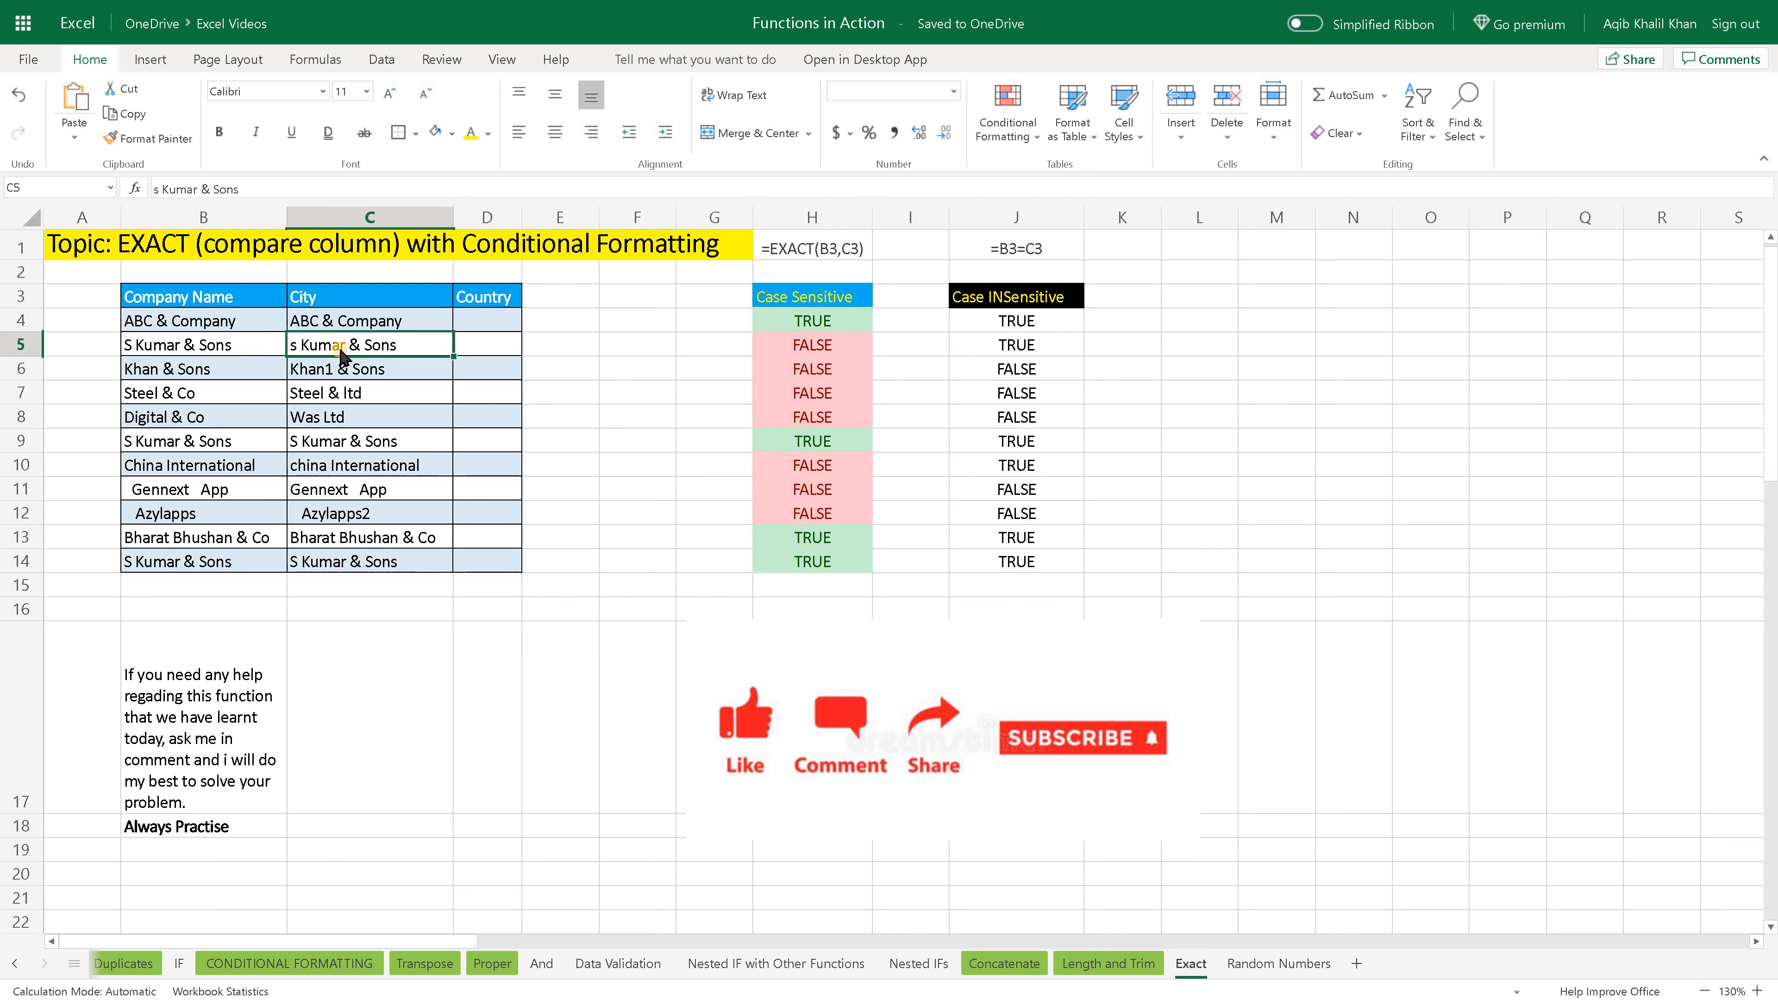
left_click(813, 344)
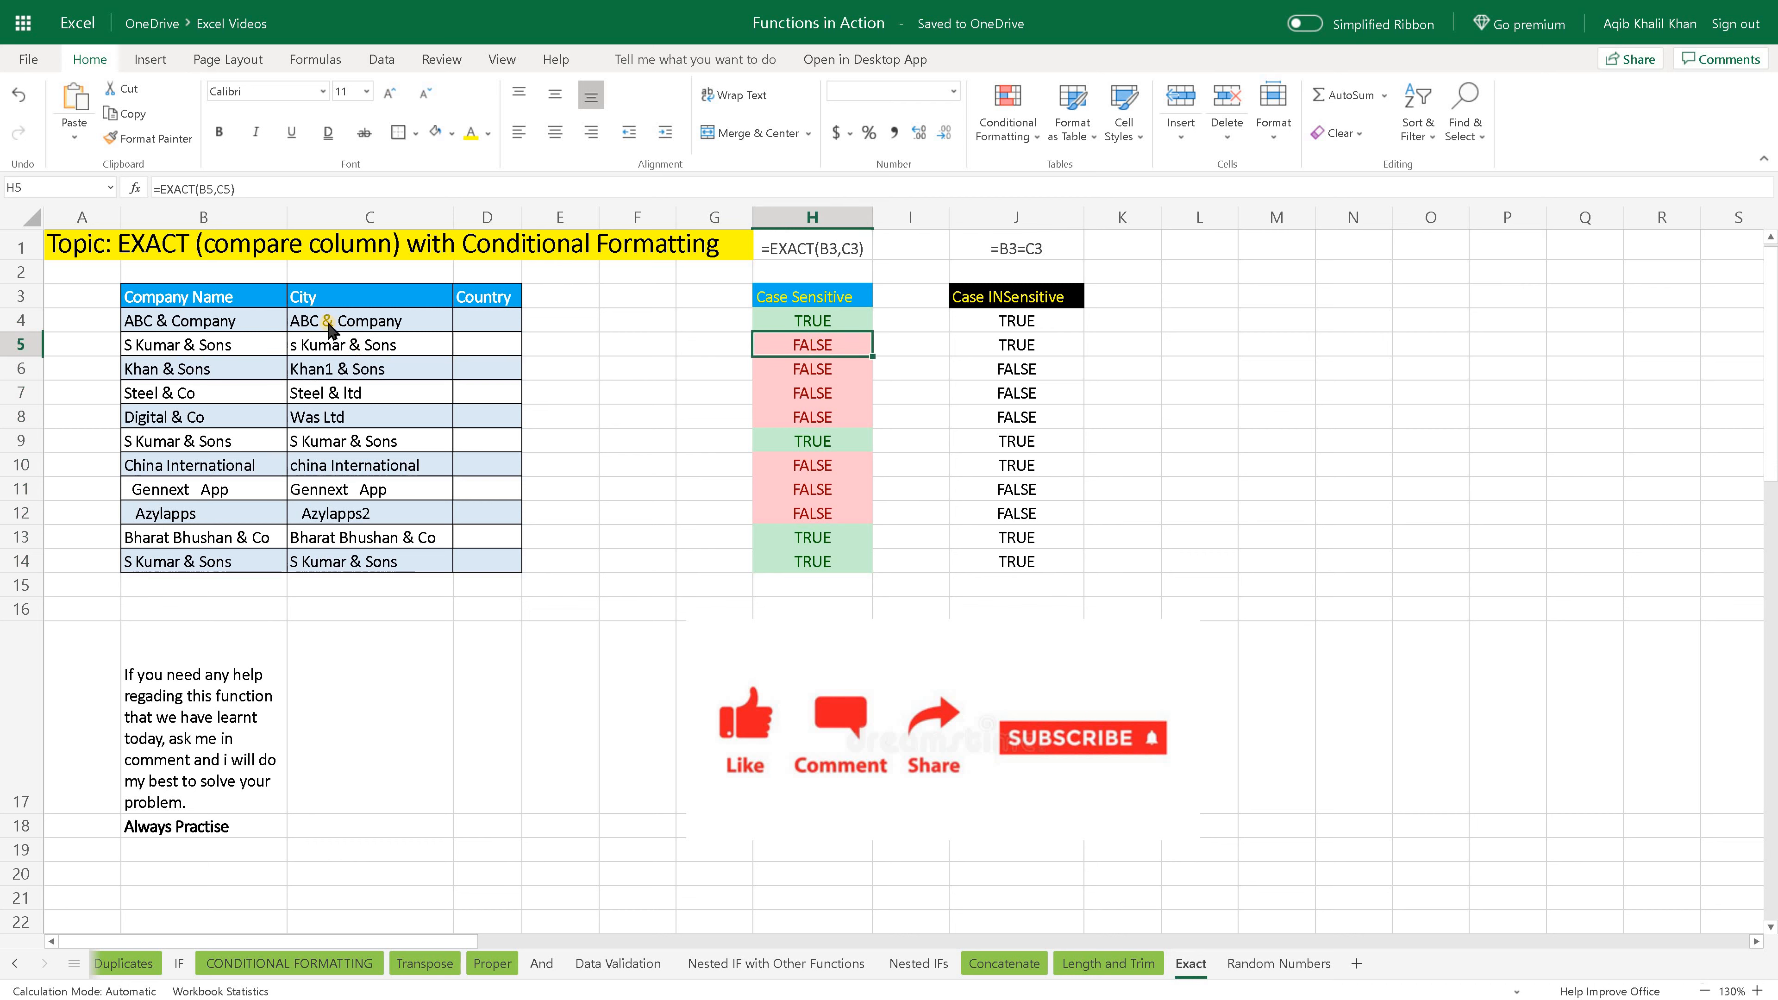
left_click(310, 344)
left_click(186, 344)
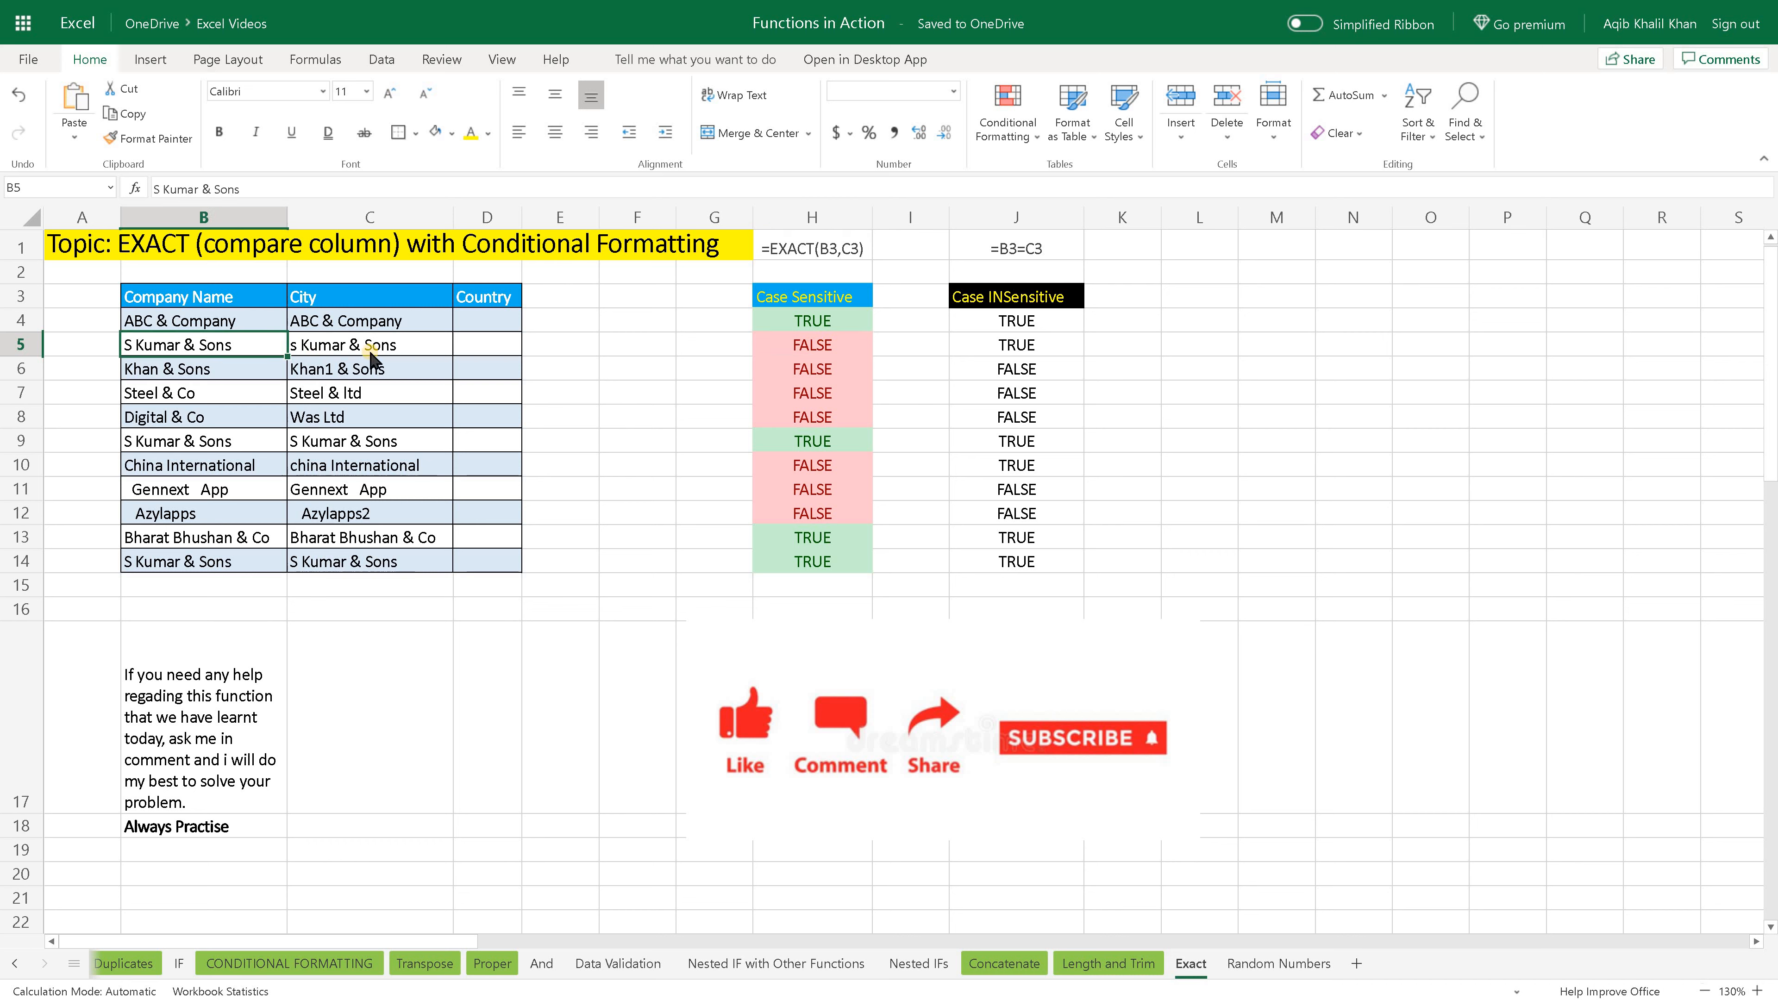
left_click(322, 350)
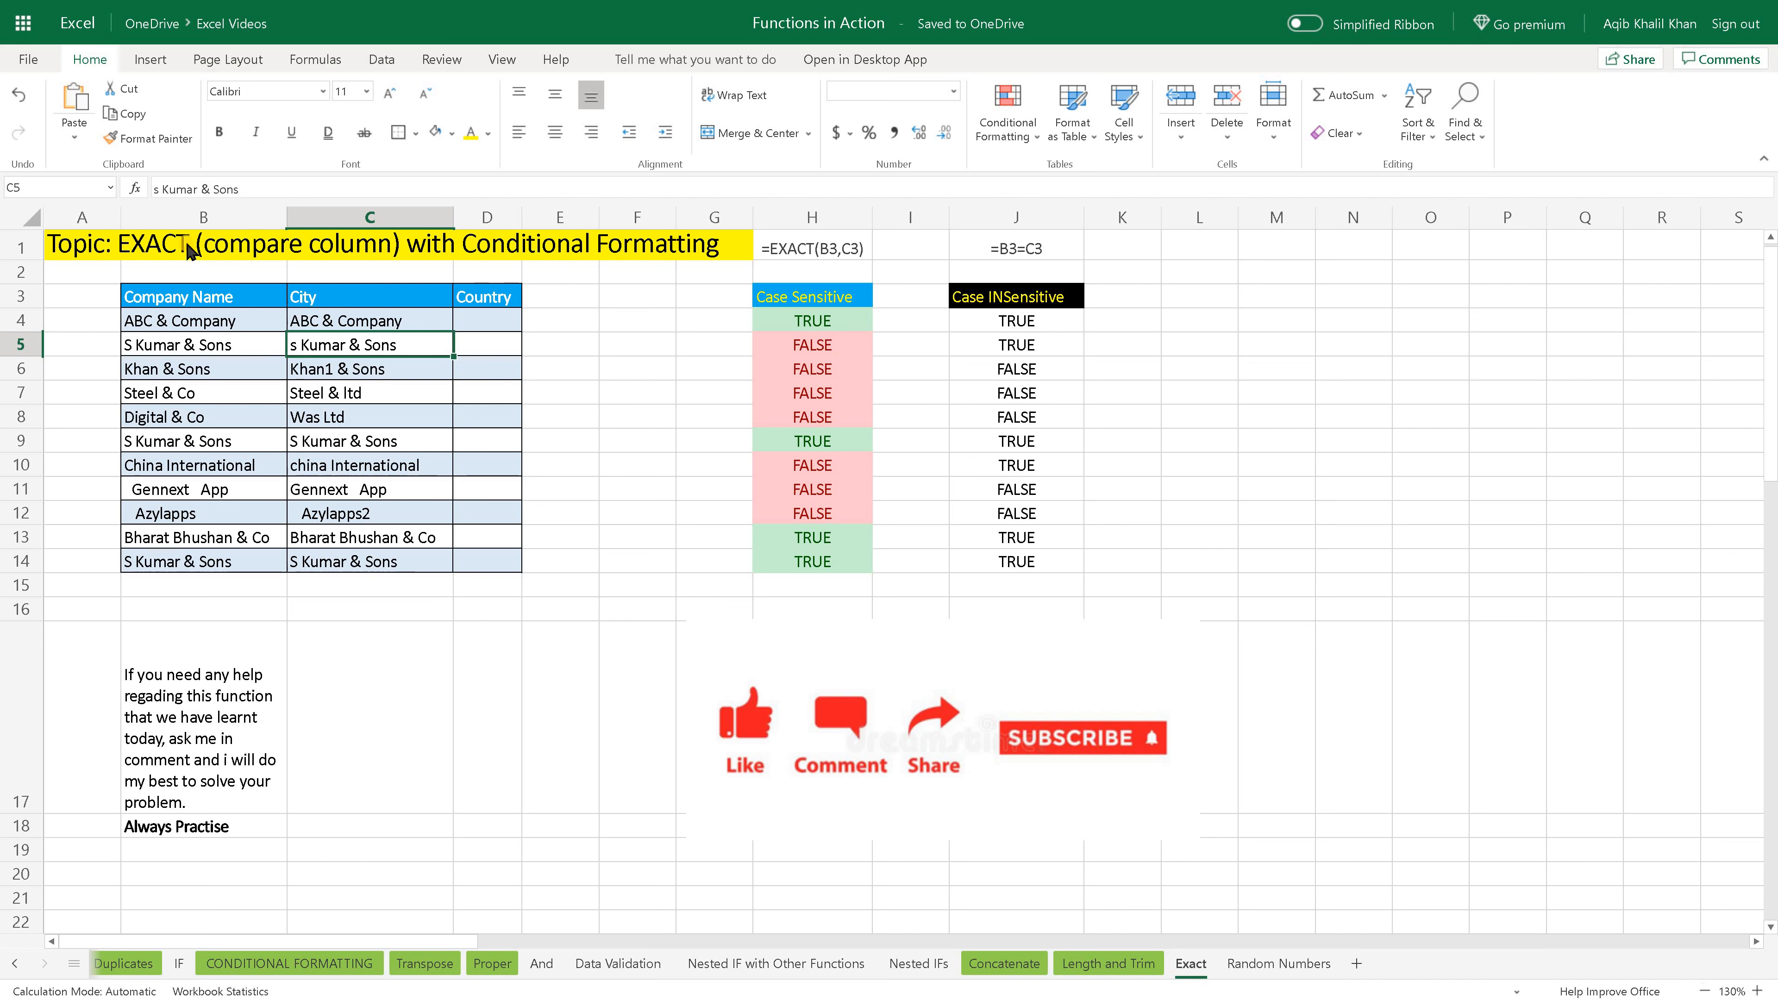
left_click(159, 187)
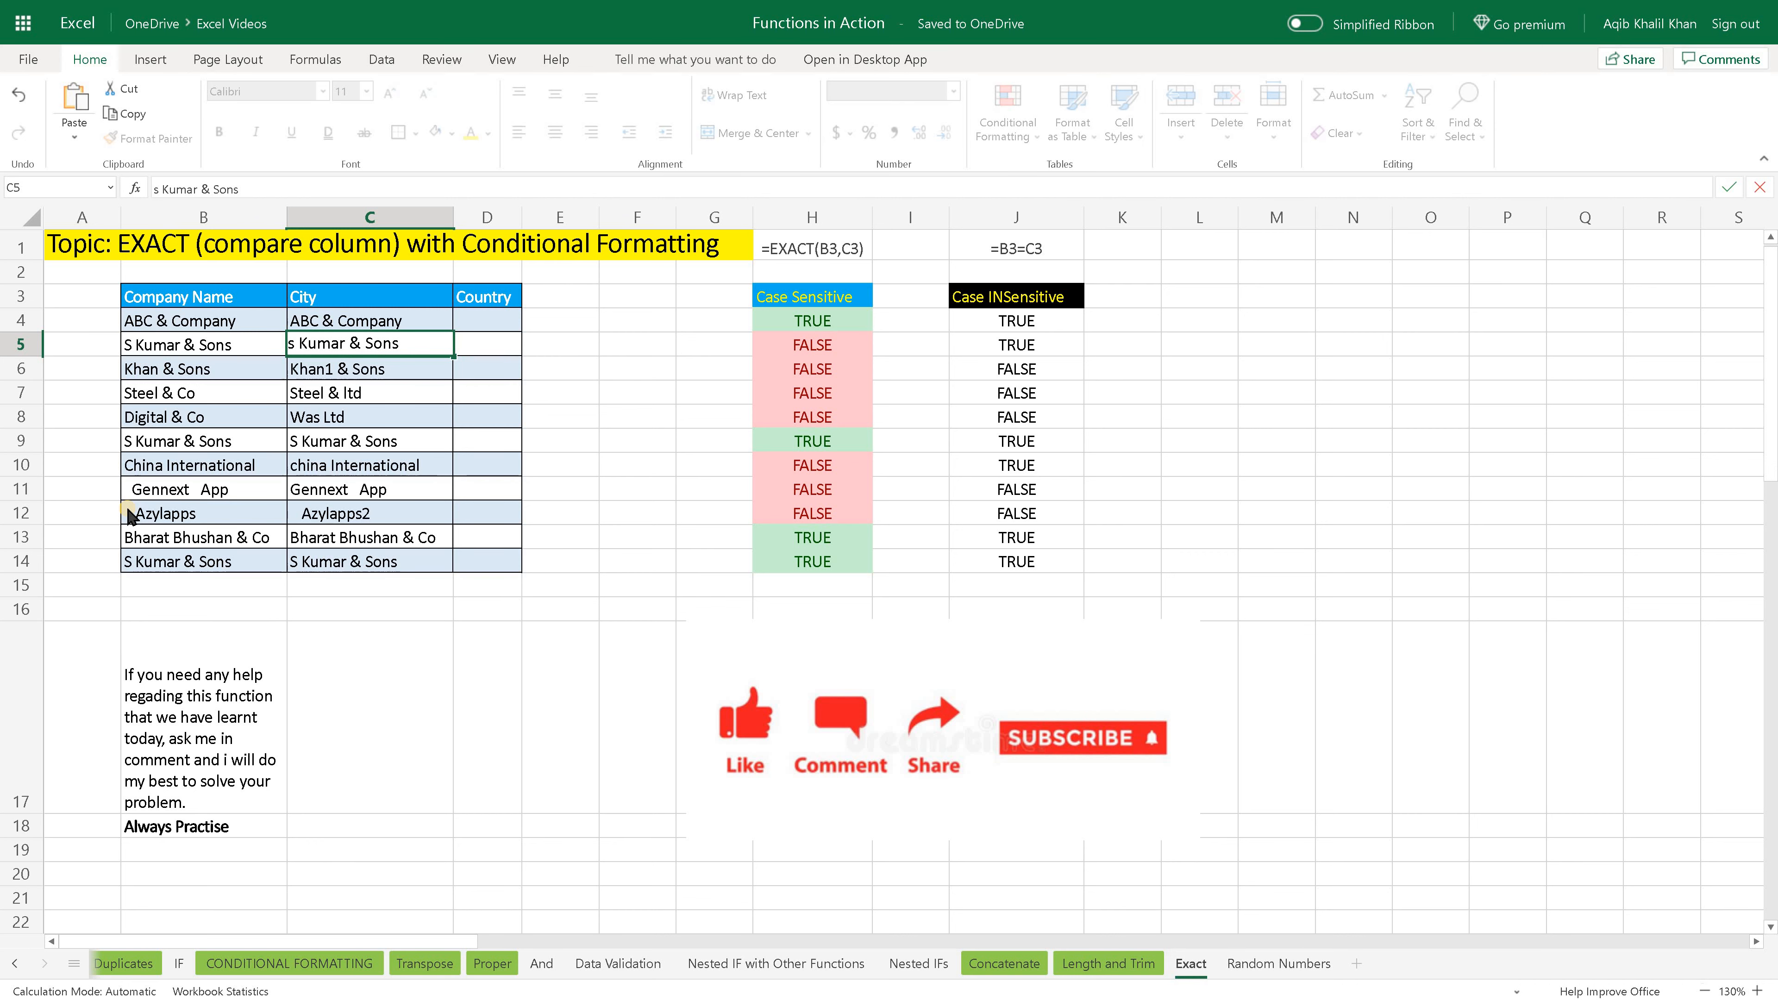
key("BackSpace")
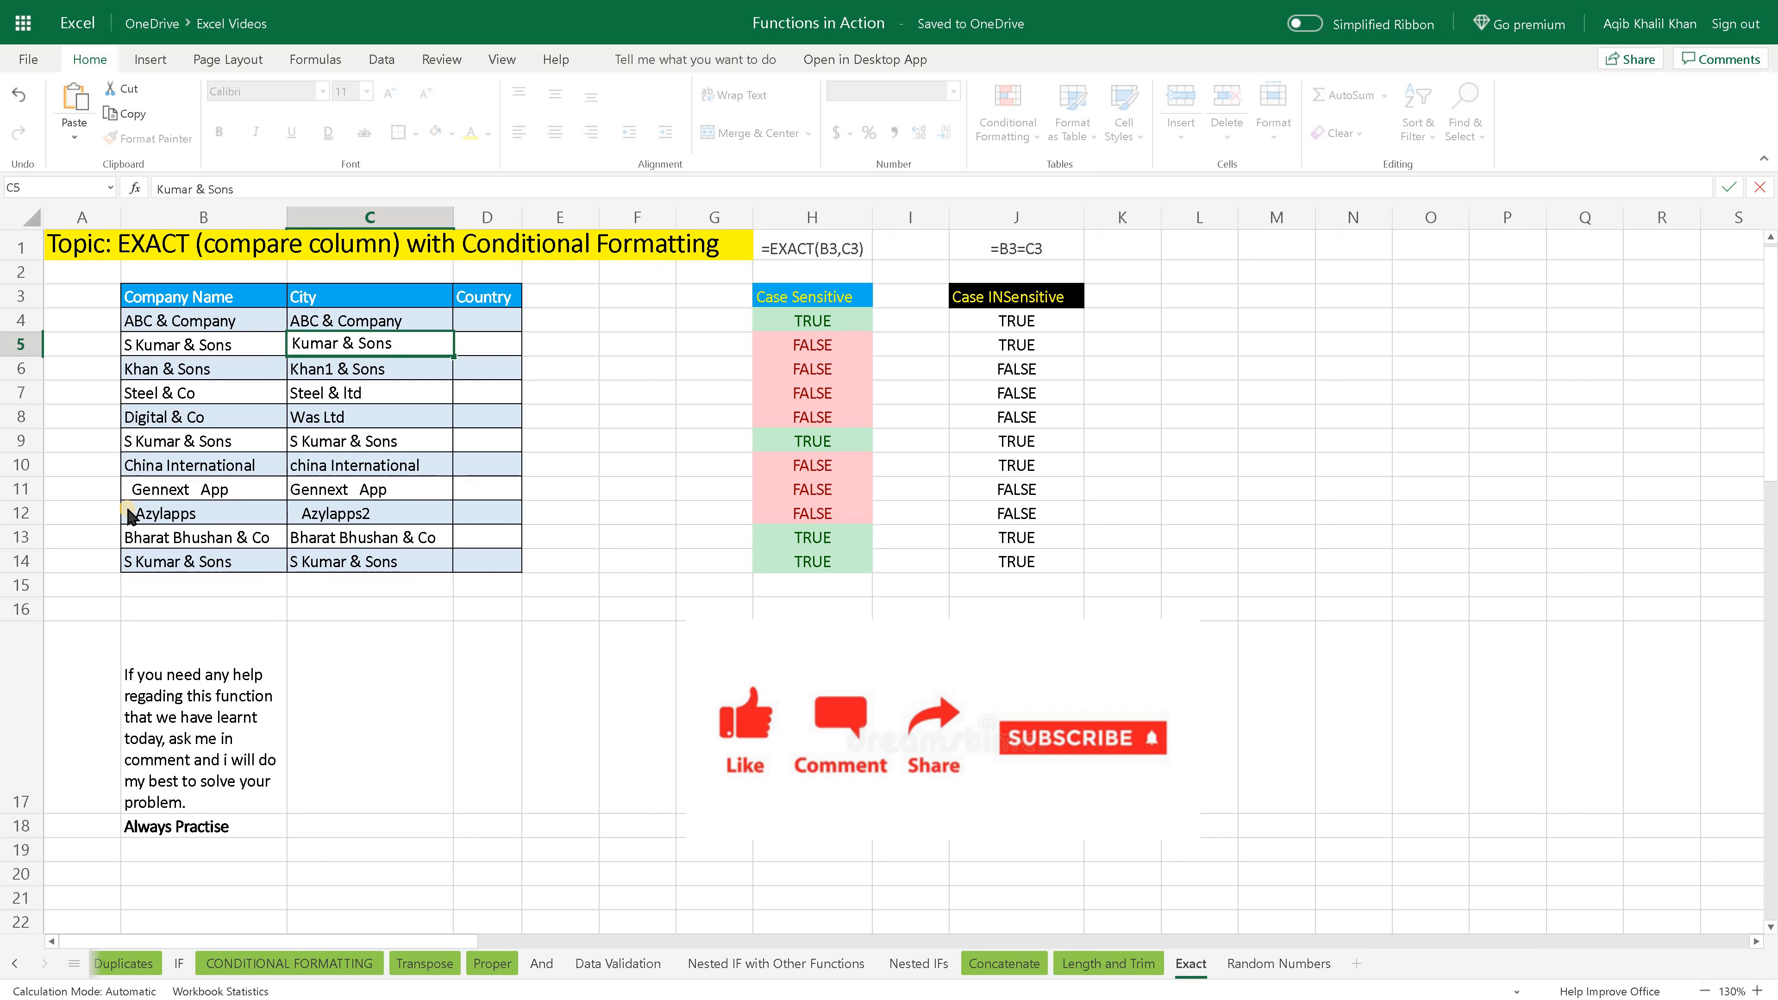
type("S")
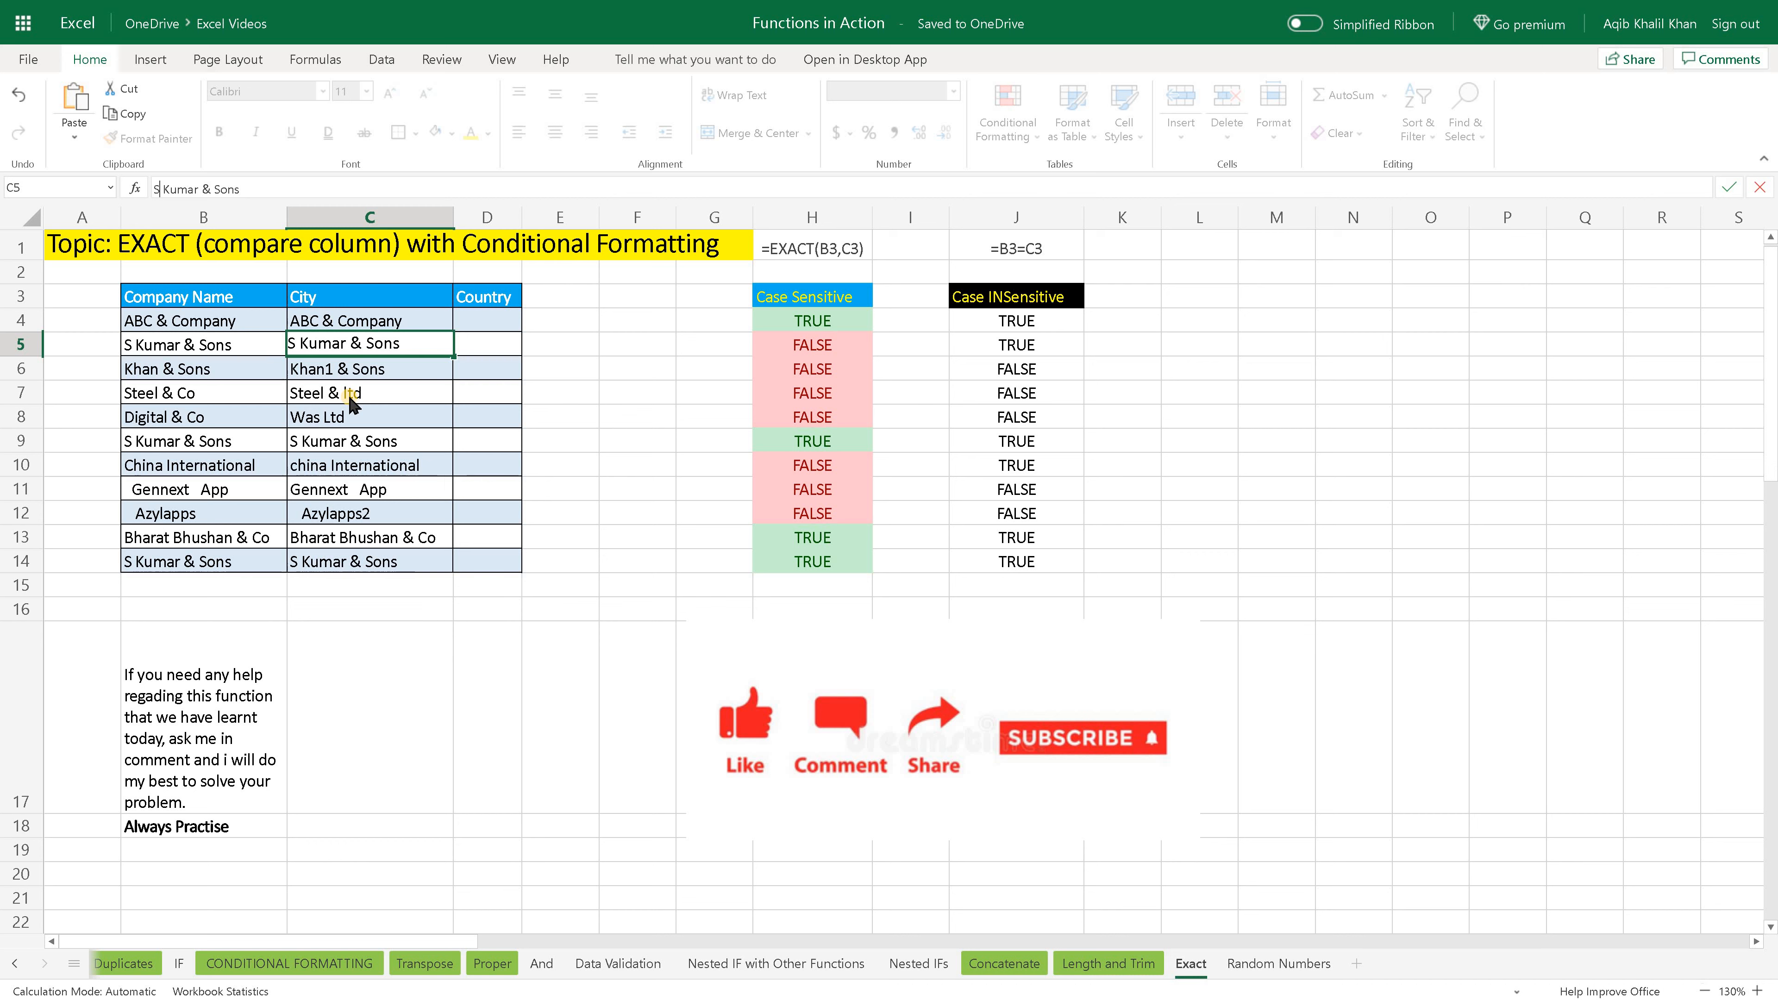
key("Return")
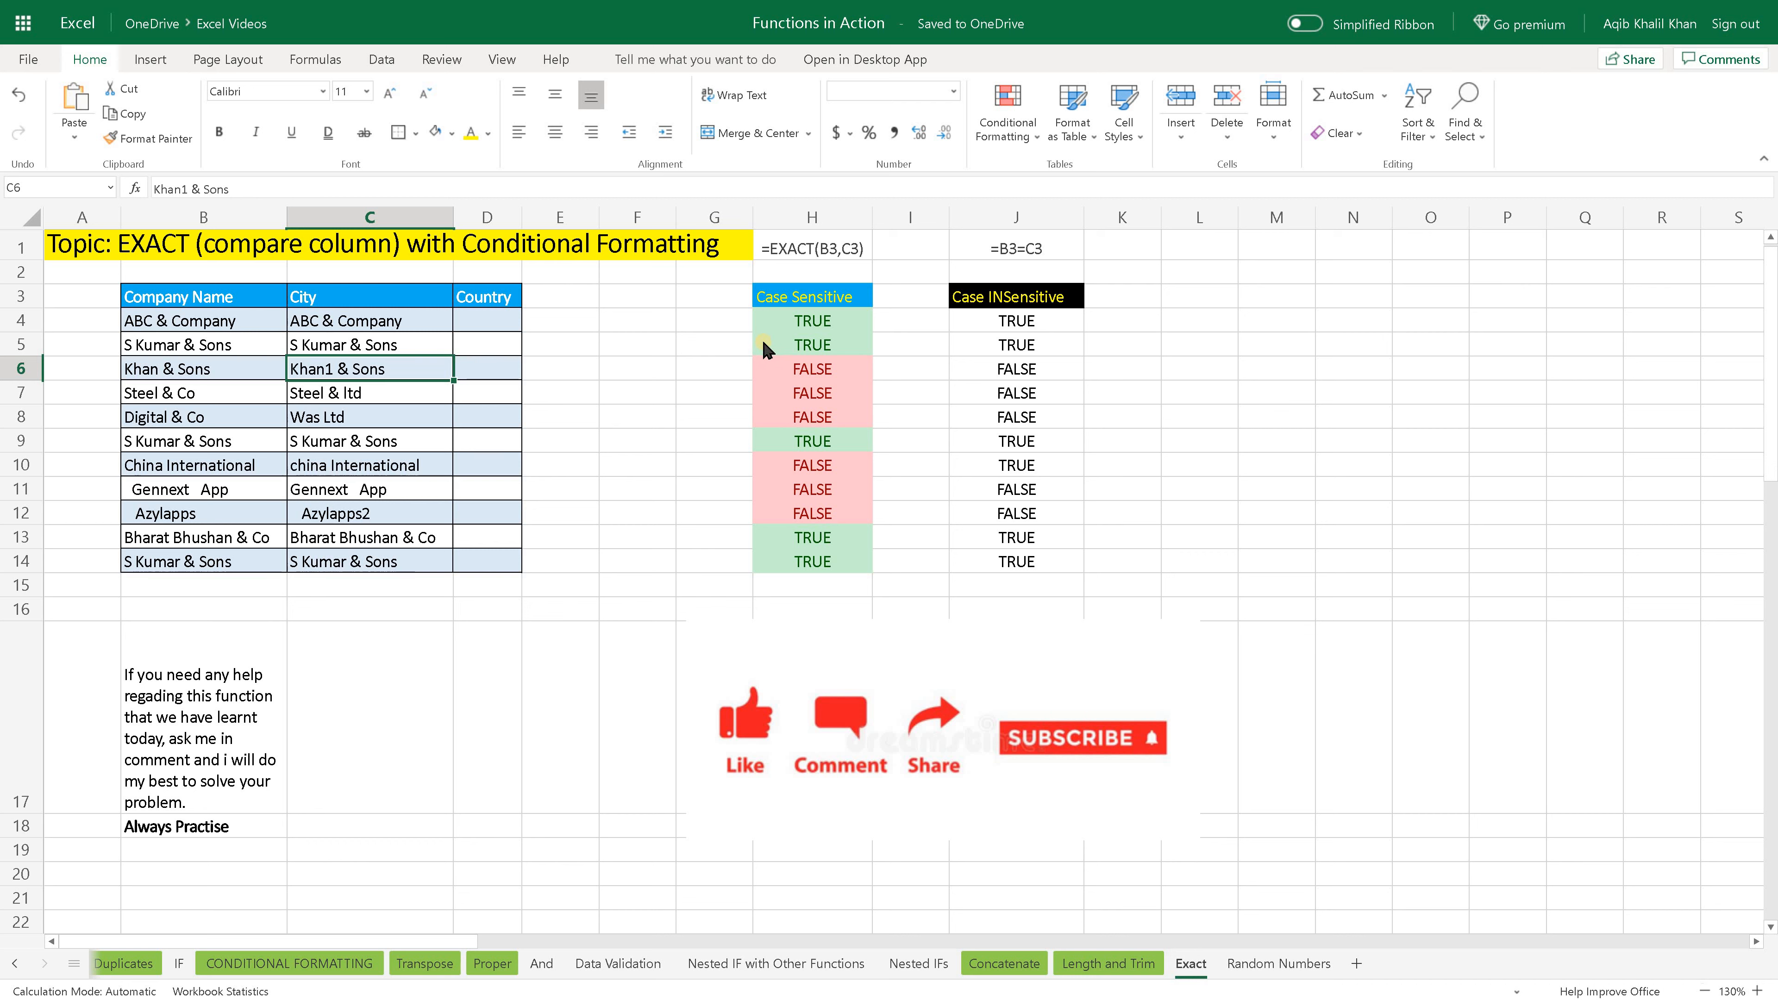
left_click(408, 346)
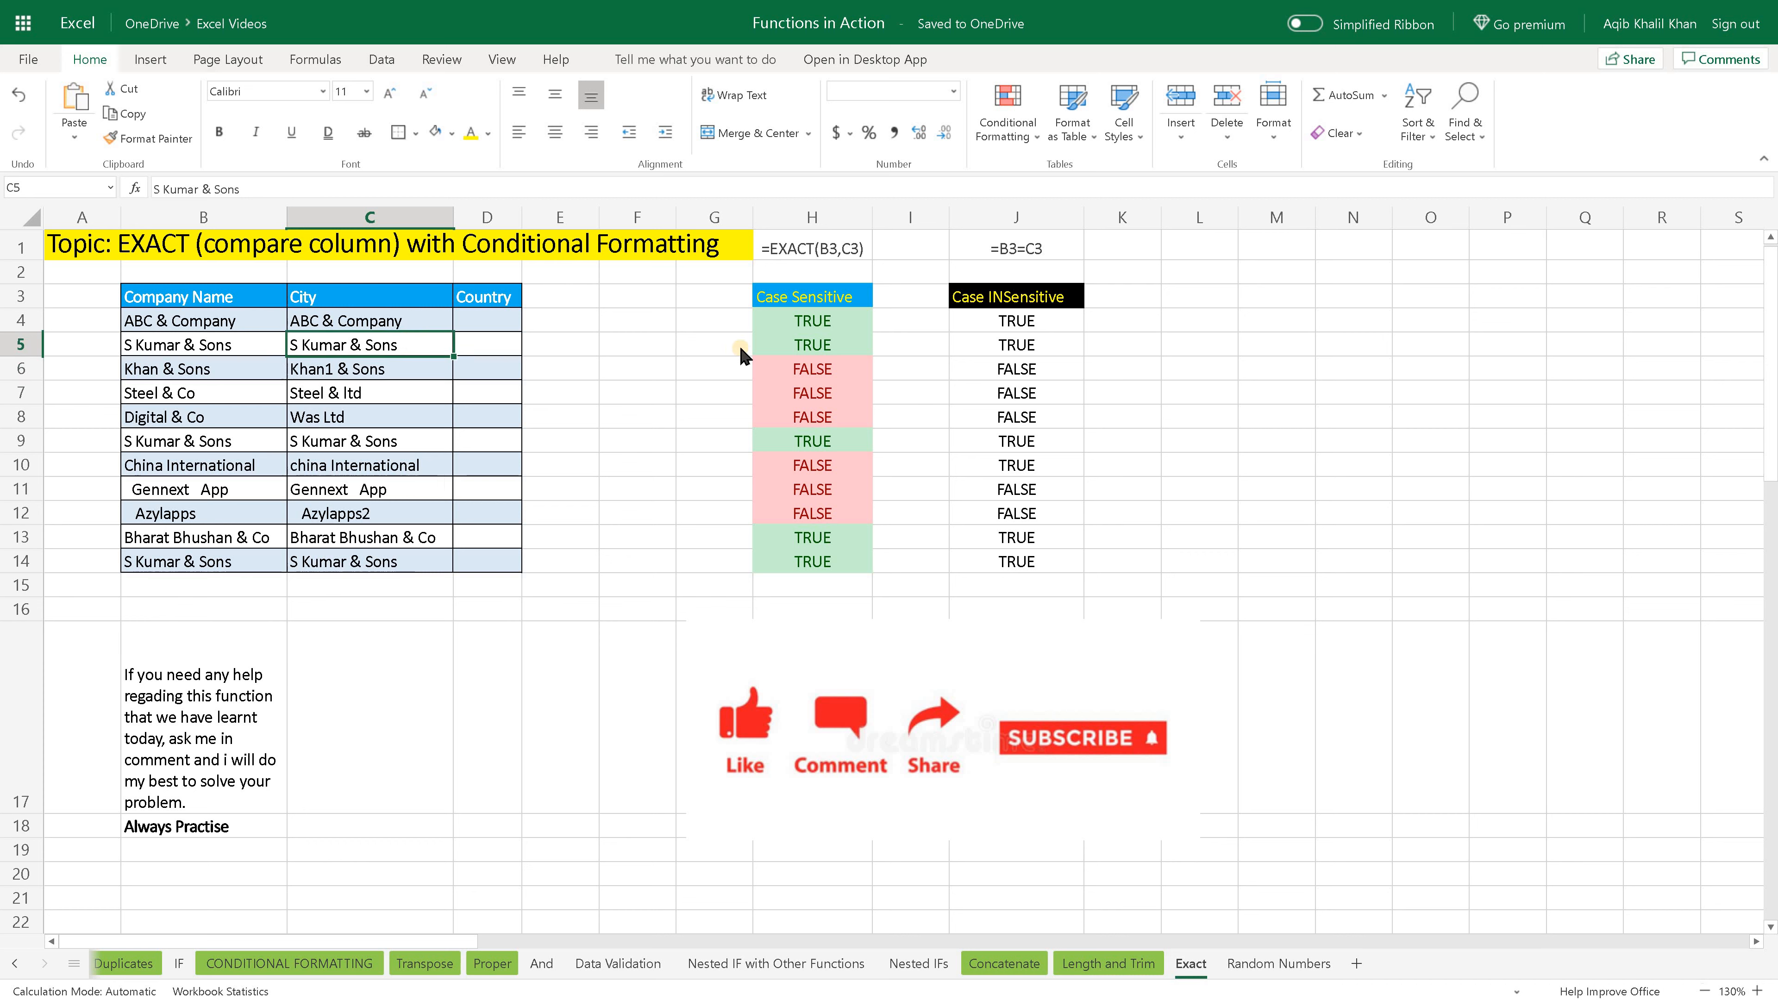
left_click(781, 346)
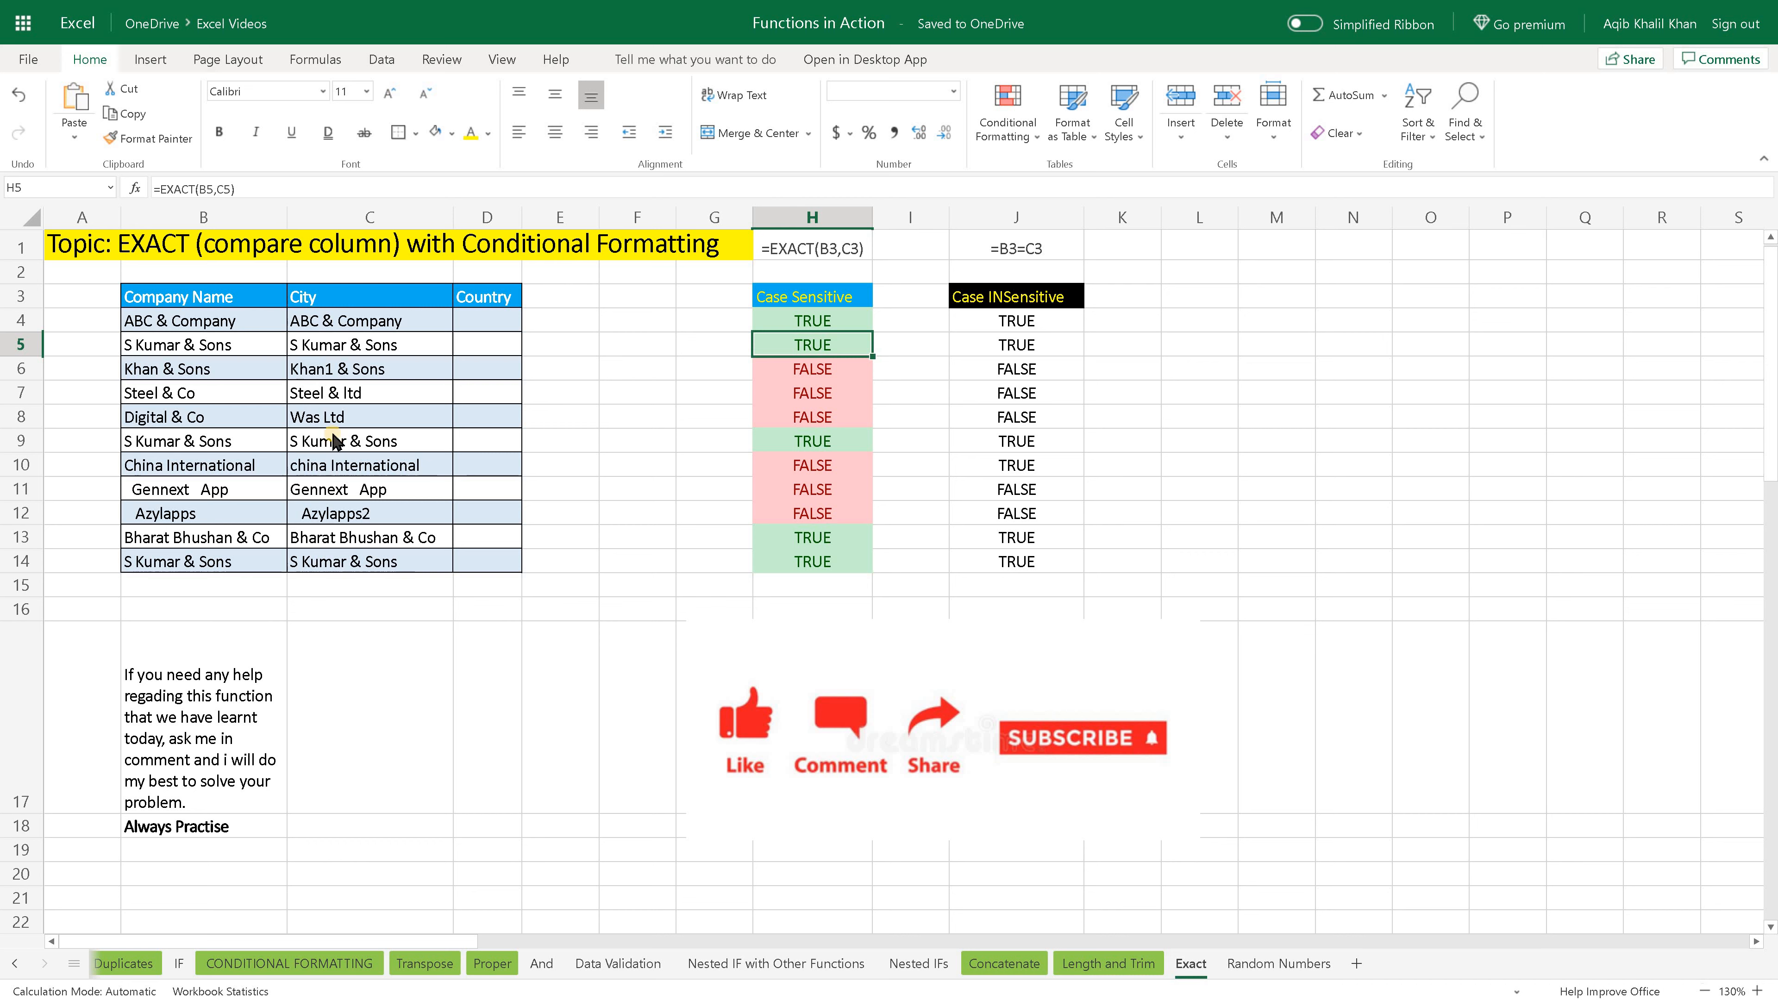
- Copy the Company Name entry in B11 into City cell C11, and check the EXACT comparison in H11
left_click_drag(342, 353, 324, 500)
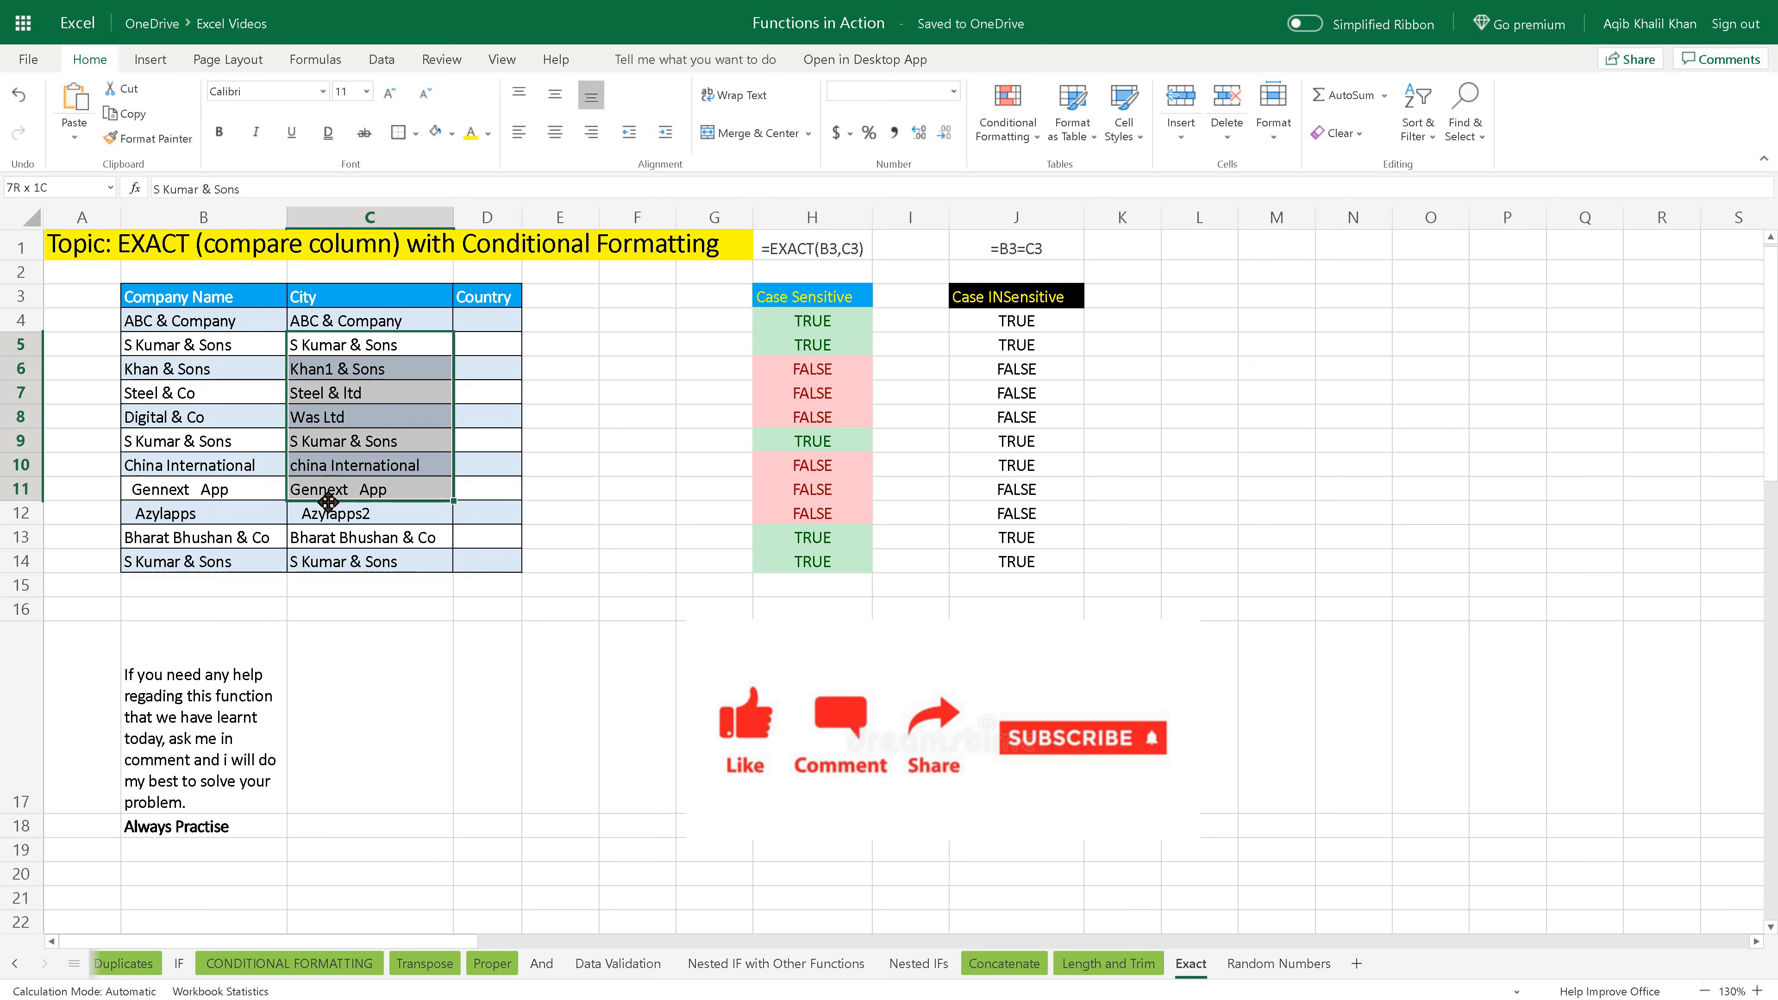
left_click(324, 494)
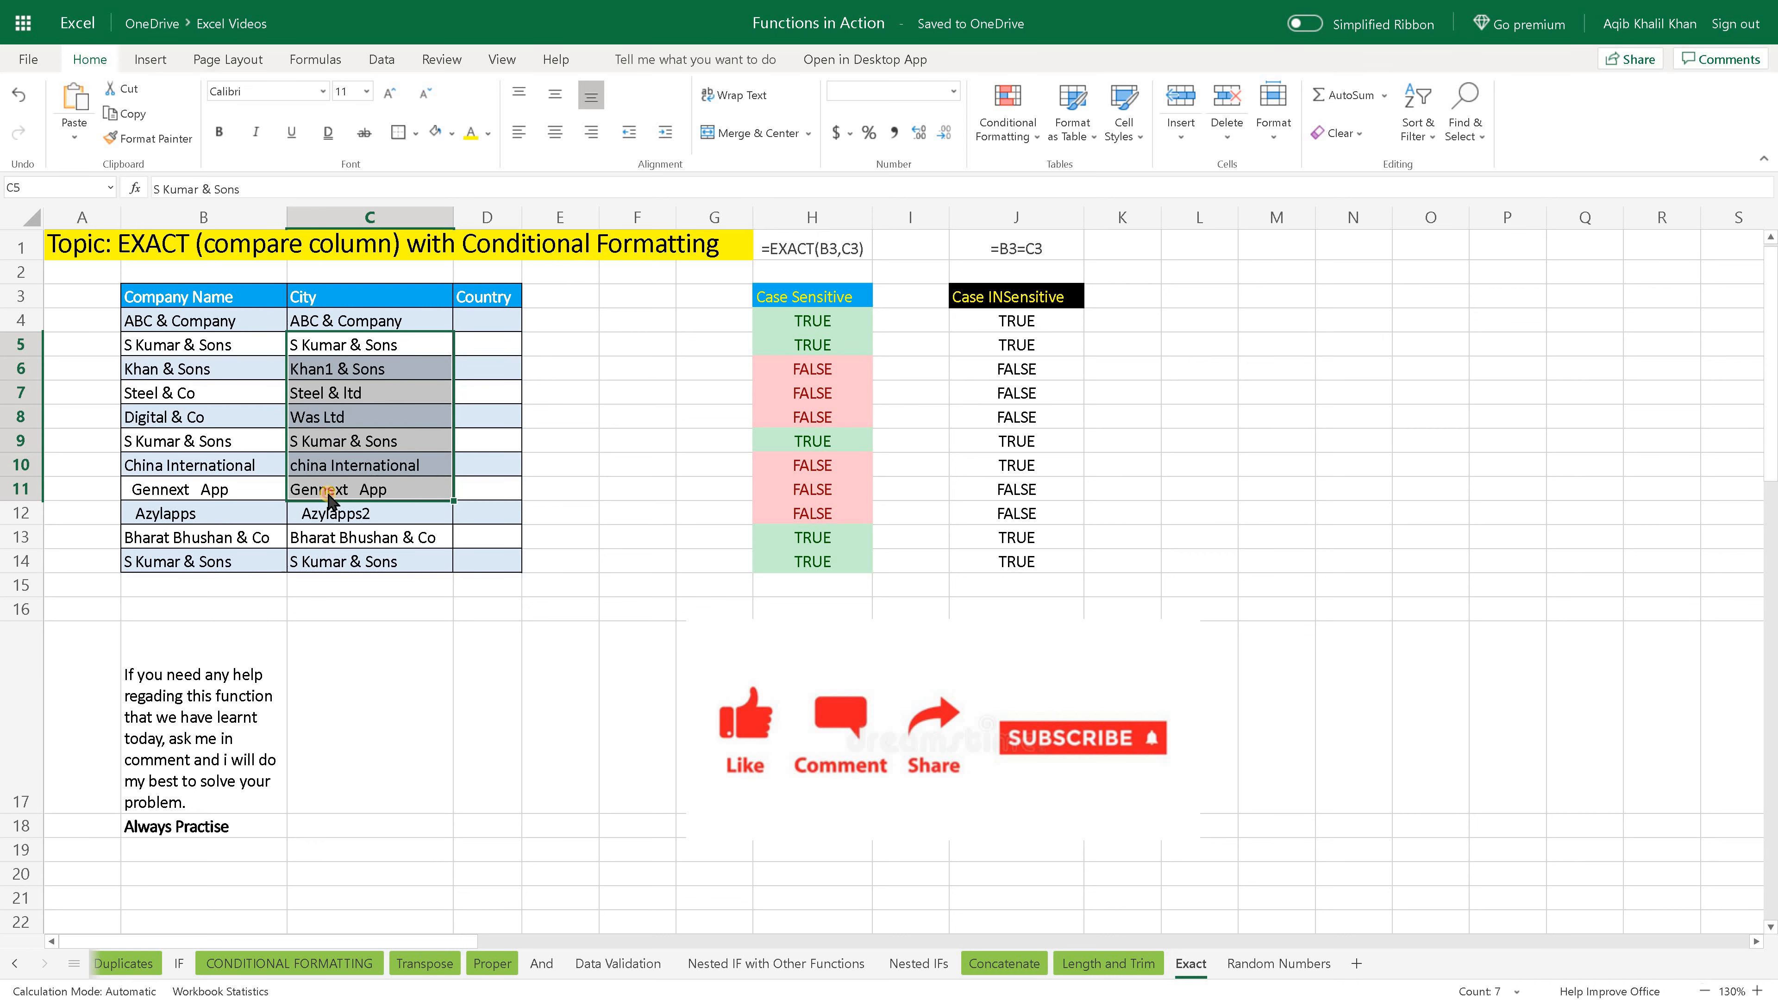
left_click(221, 492)
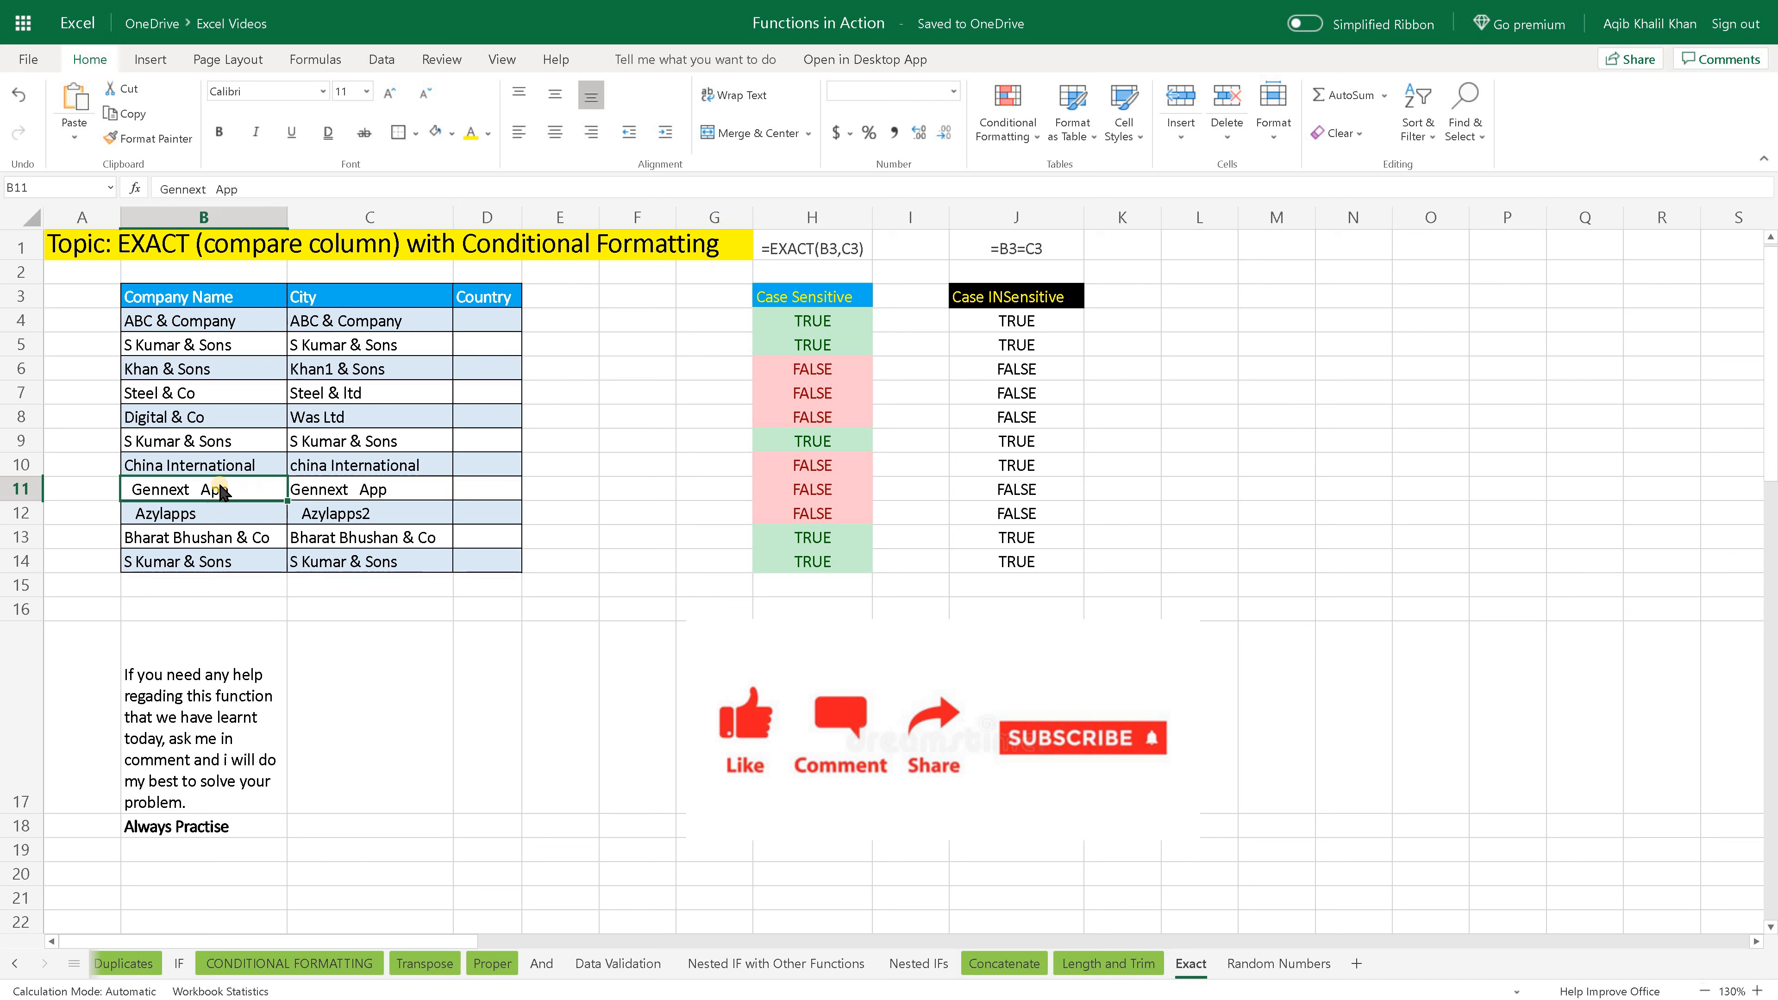
key("ctrl+c")
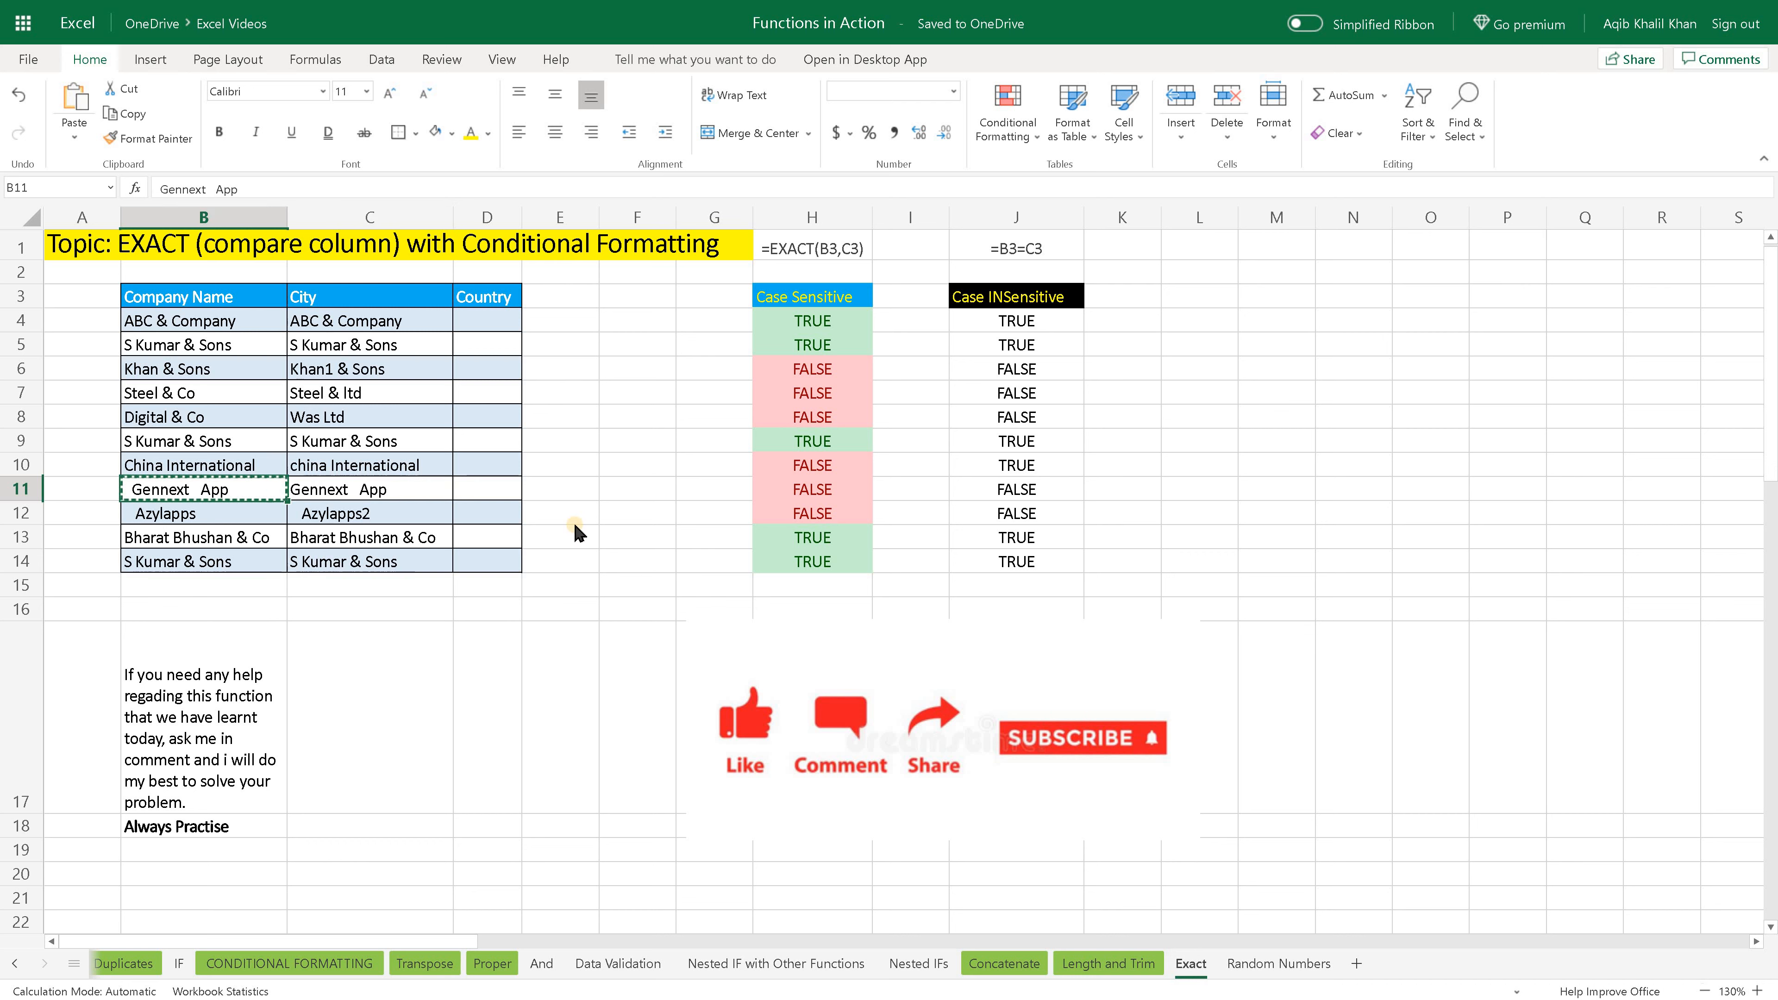
left_click(317, 494)
key("ctrl+v")
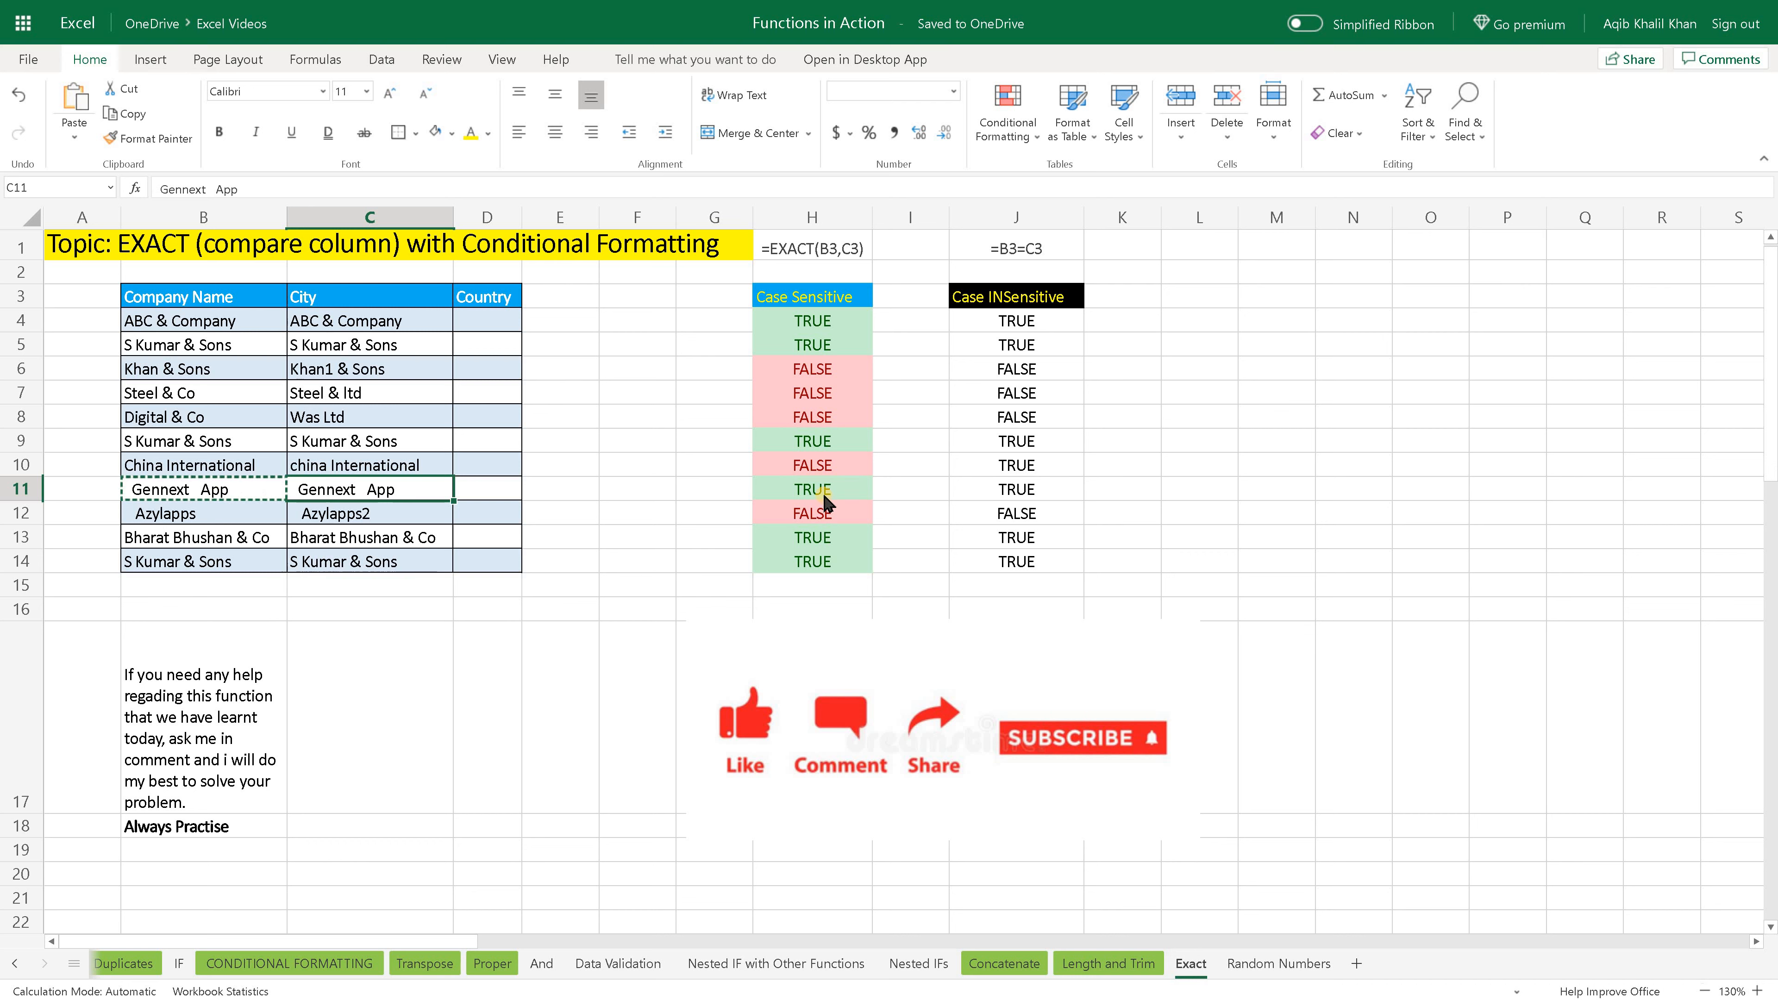
left_click(825, 495)
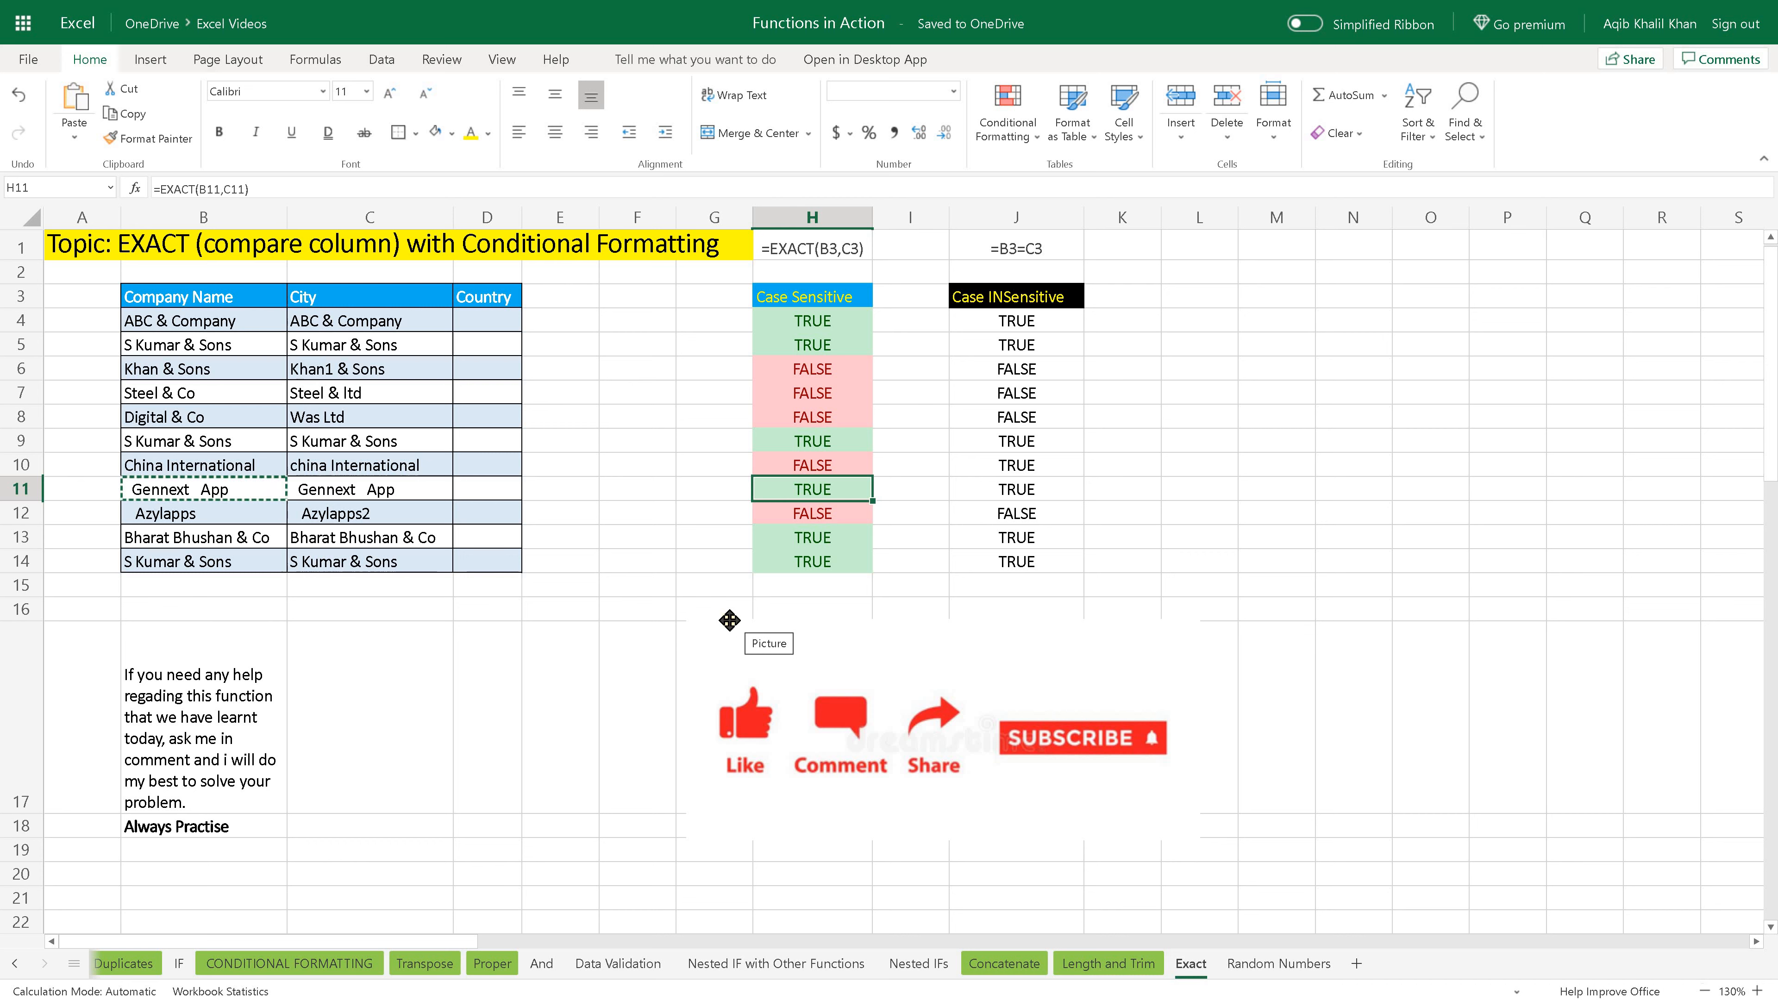
type("`")
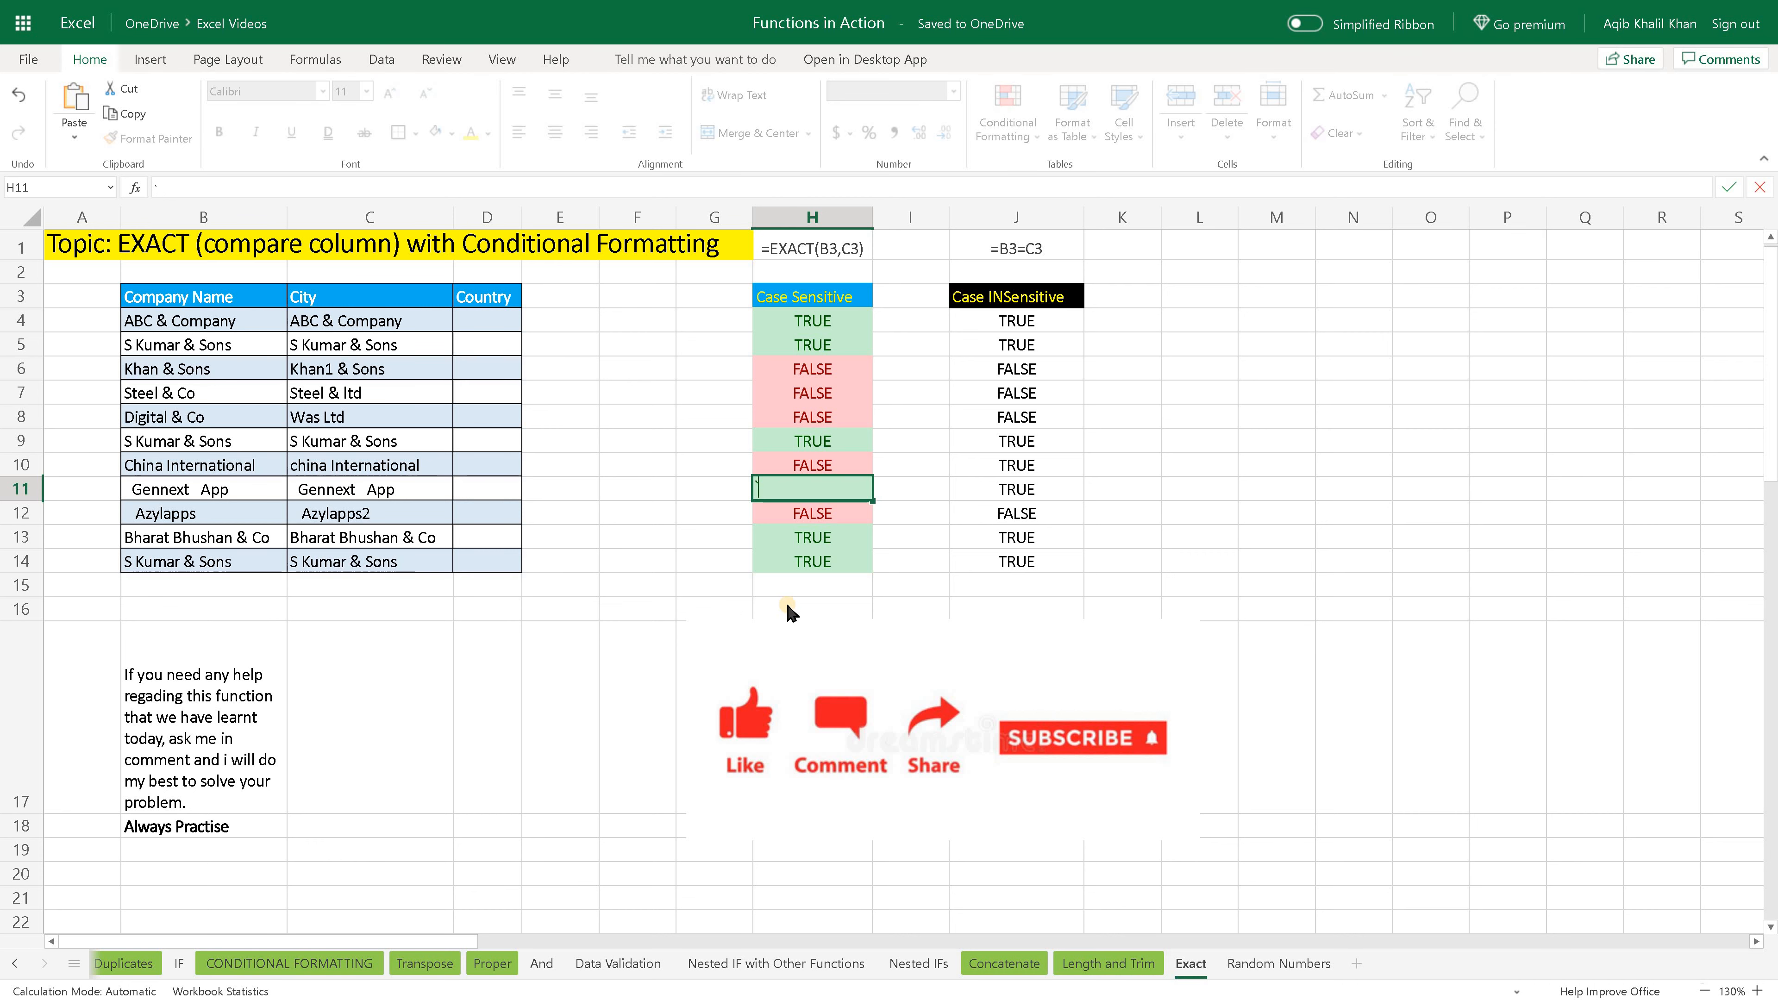
key("Escape")
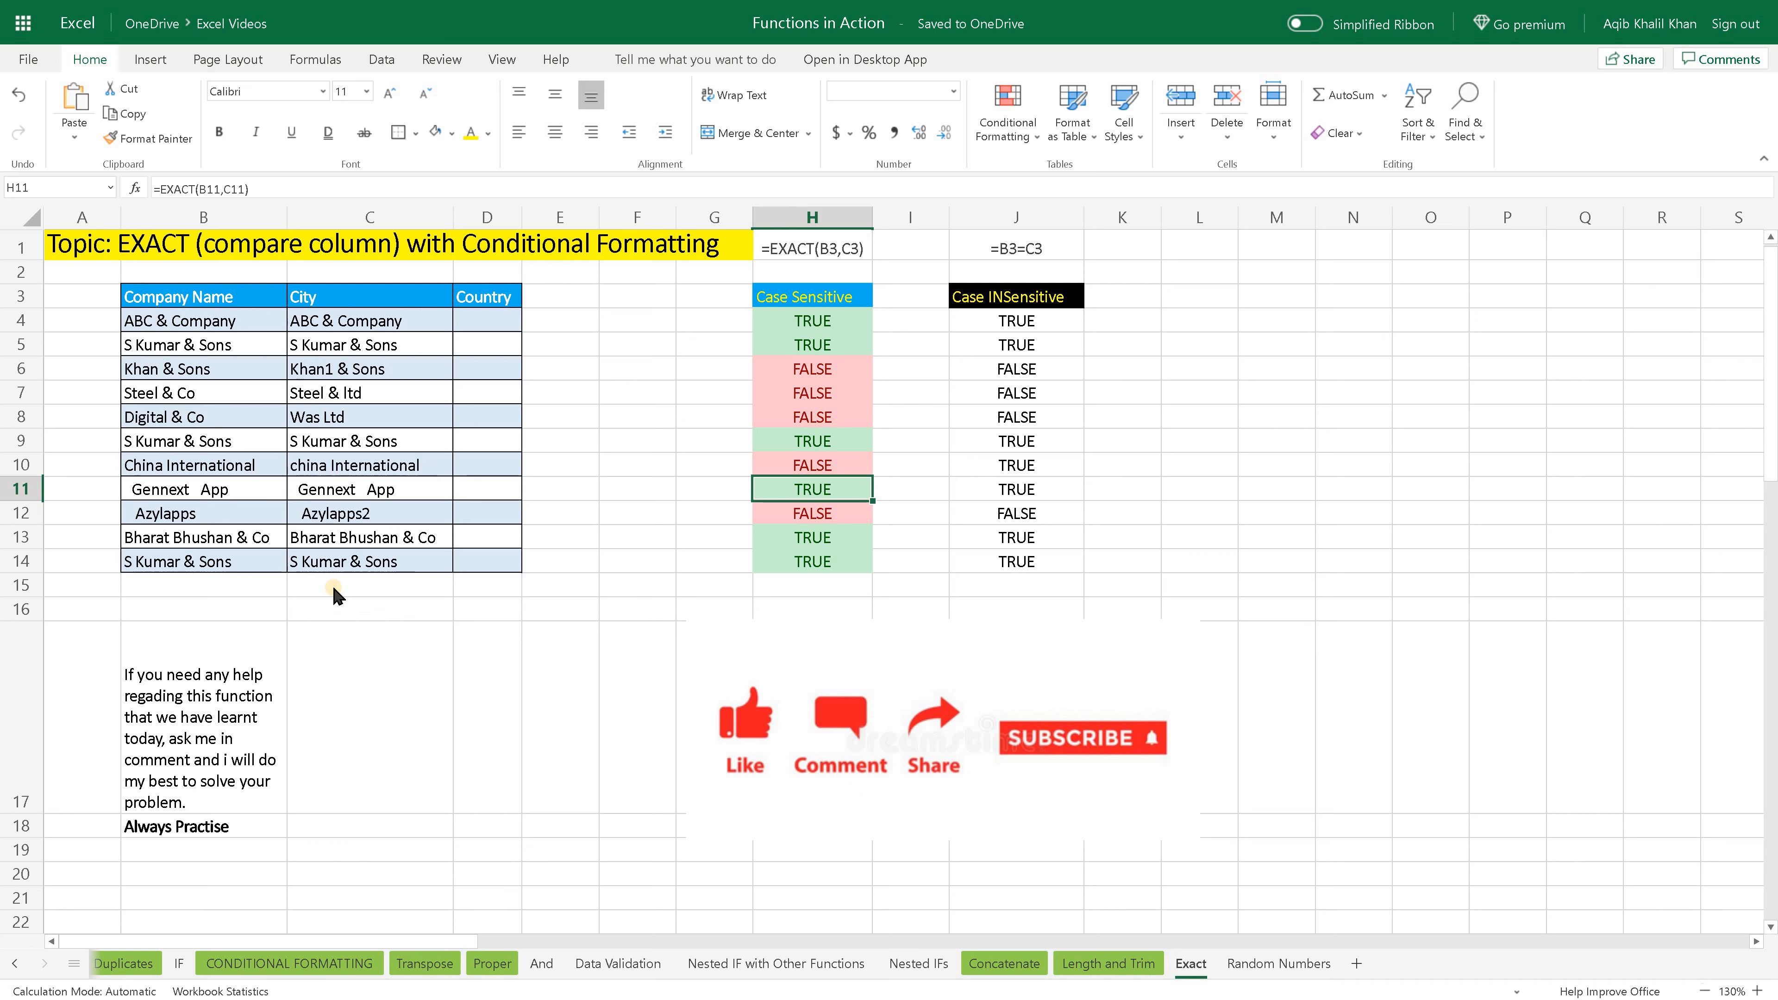
left_click_drag(337, 595, 860, 682)
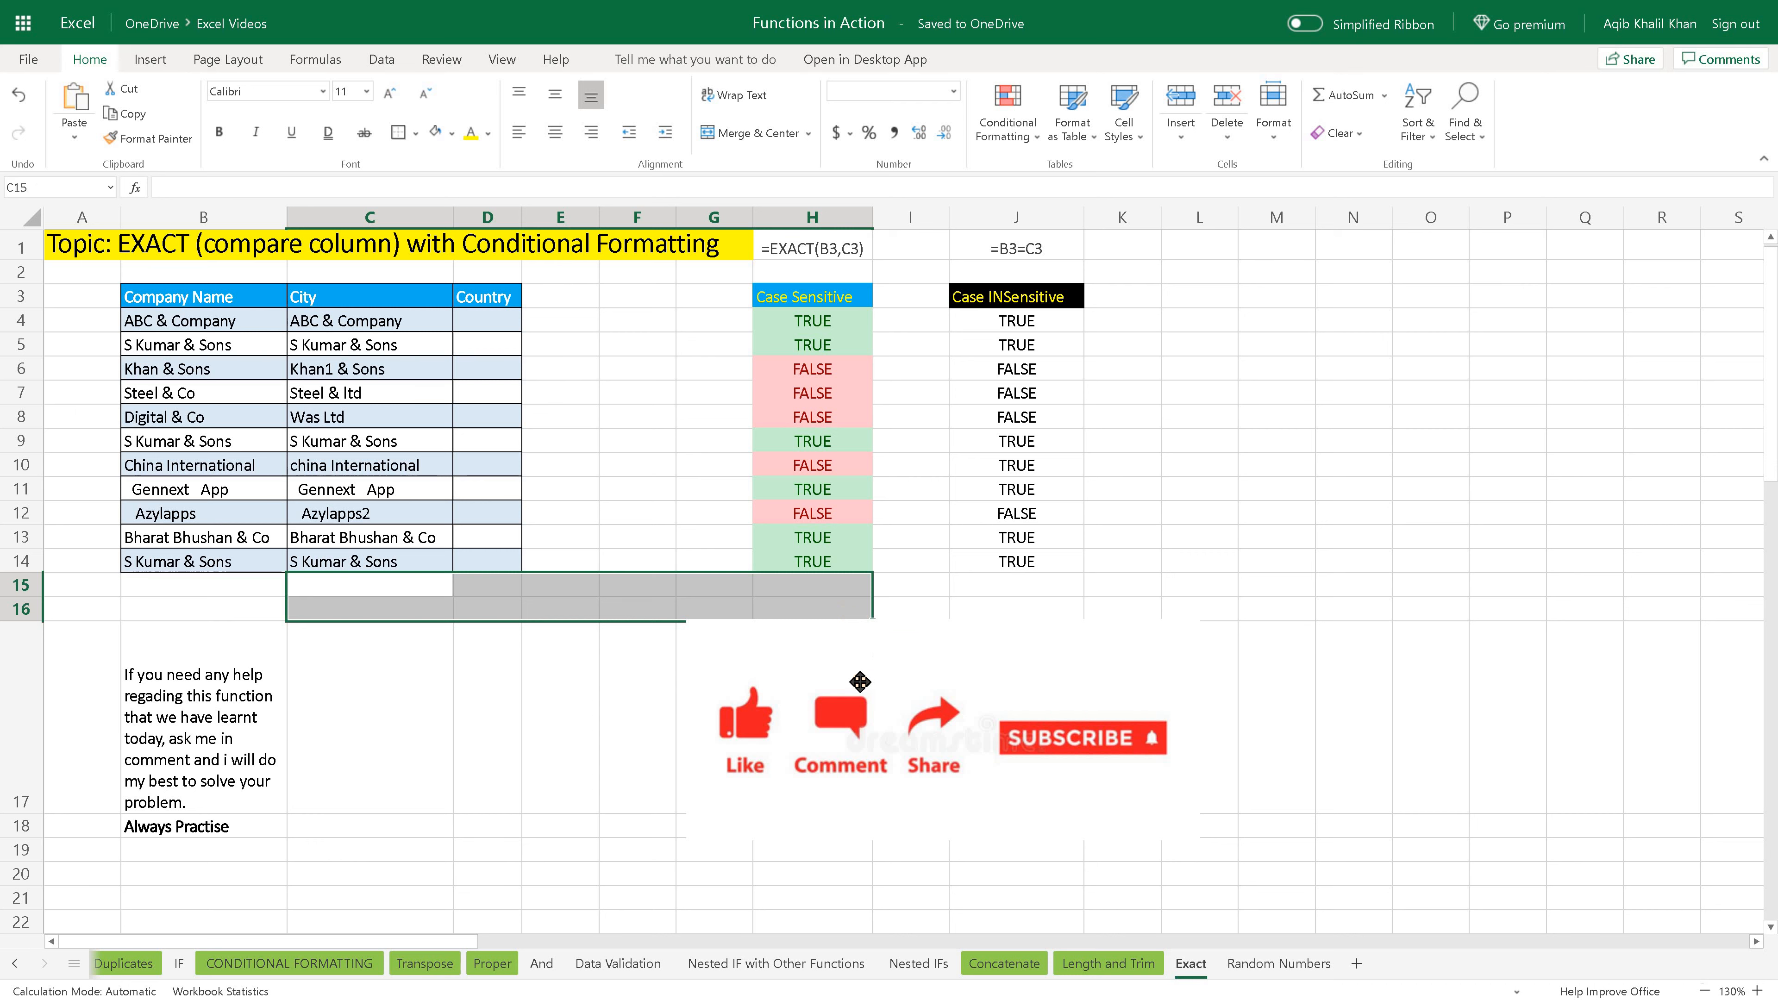
left_click(858, 606)
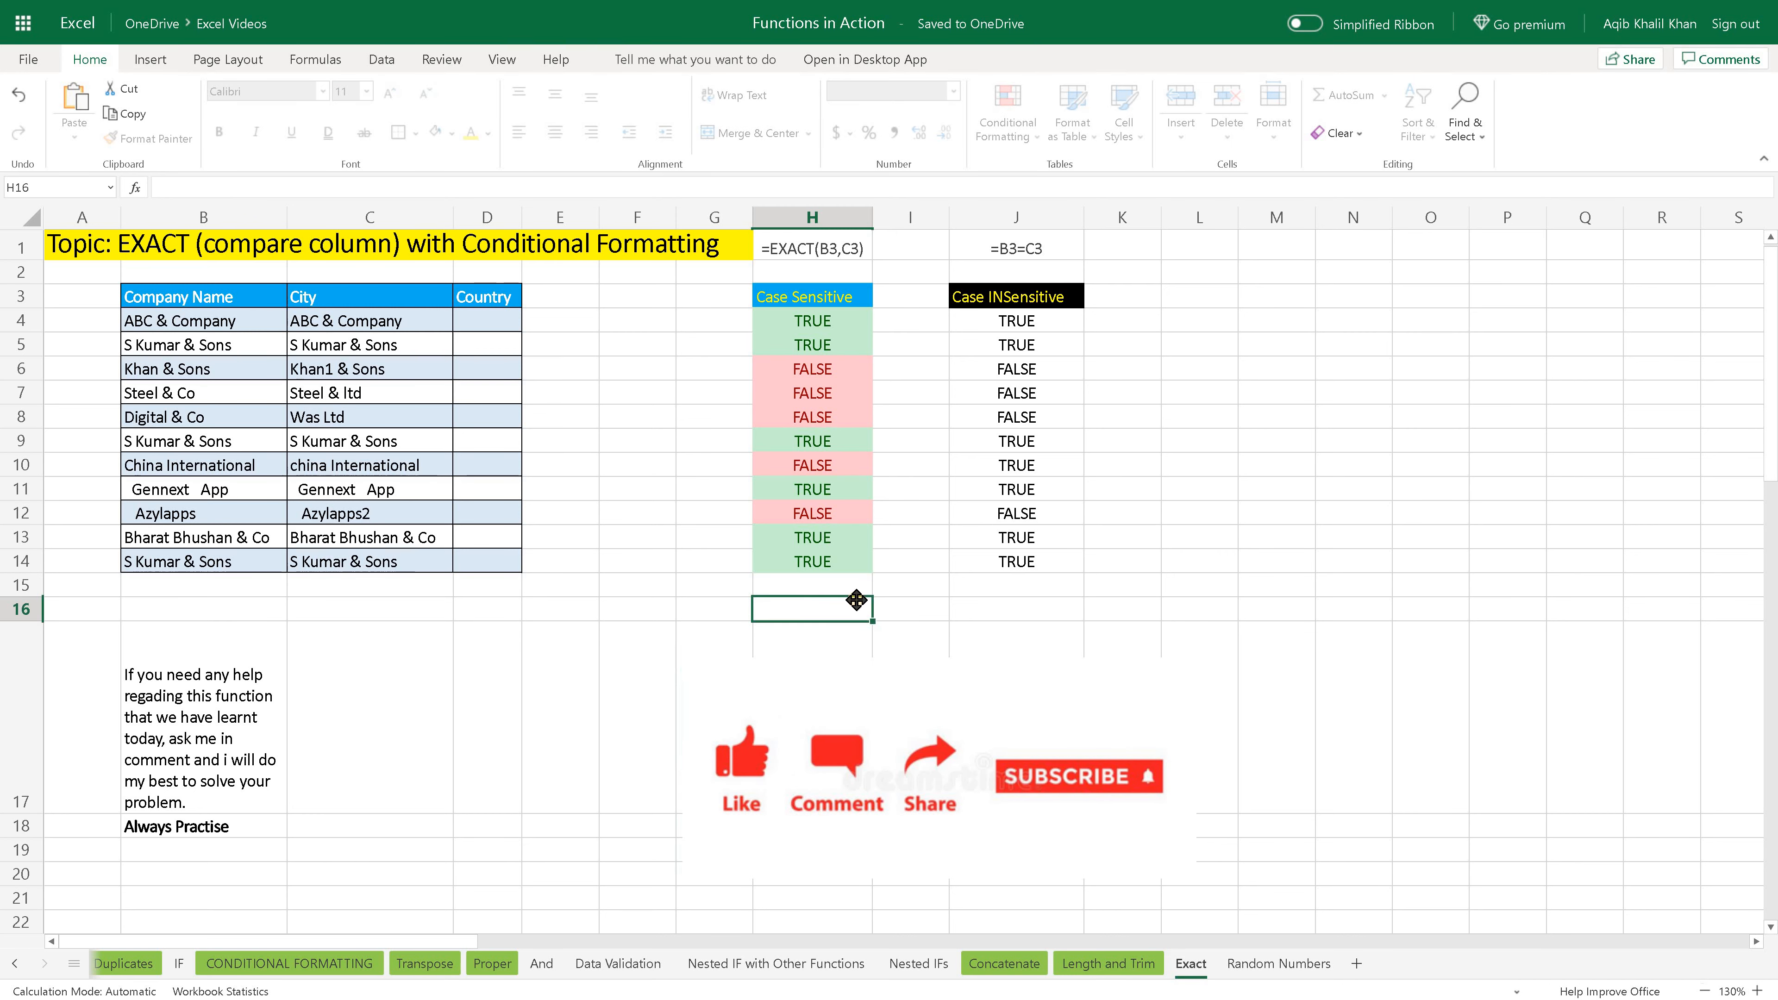